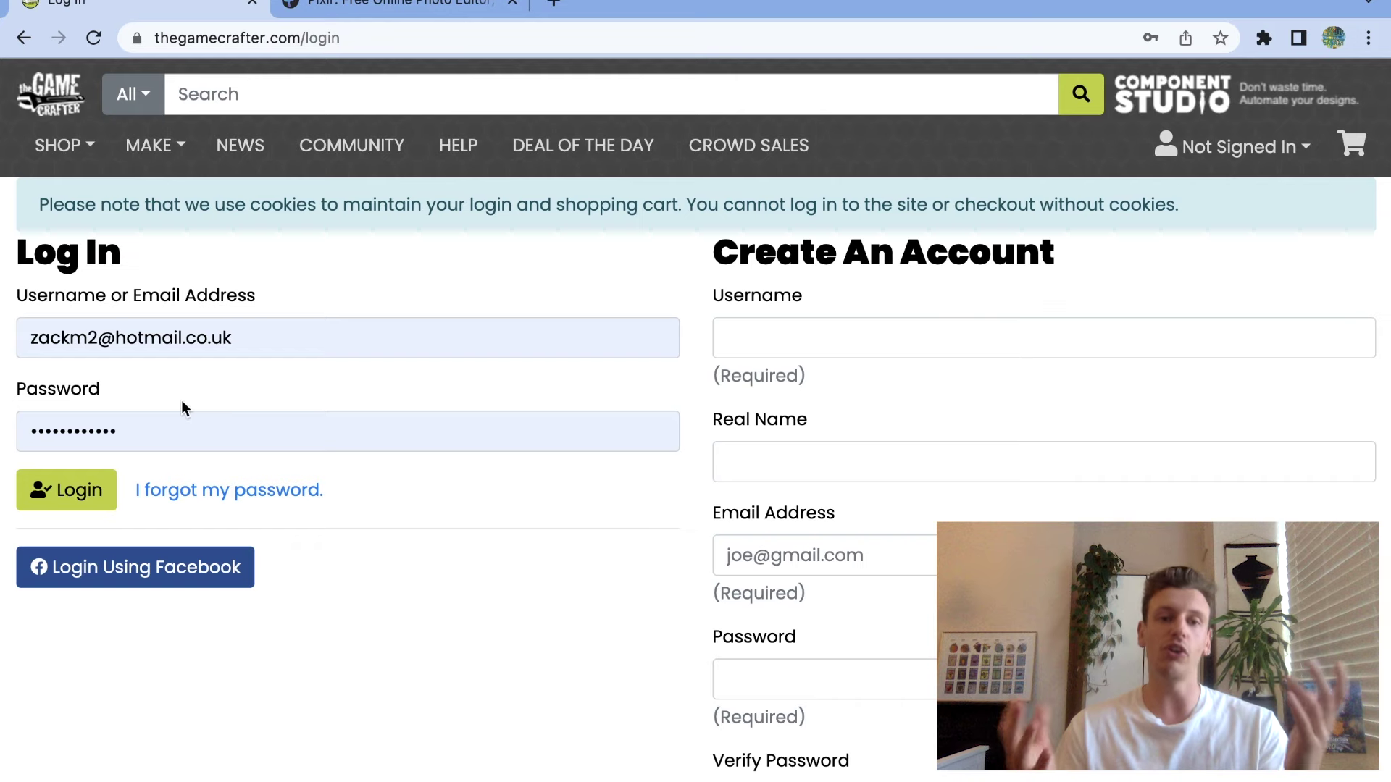
Log in to the account with the prefilled credentials and open the list of created games.
left_click(92, 507)
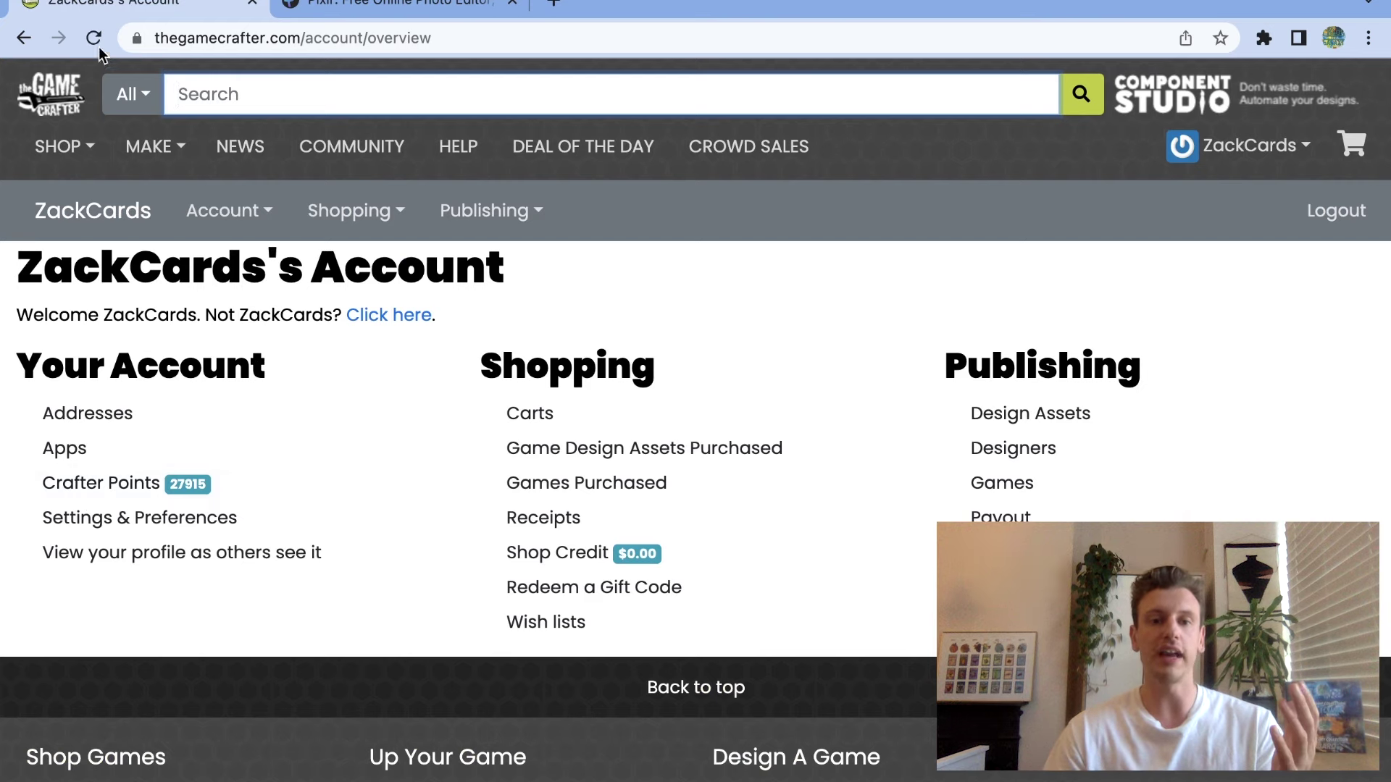
left_click(169, 145)
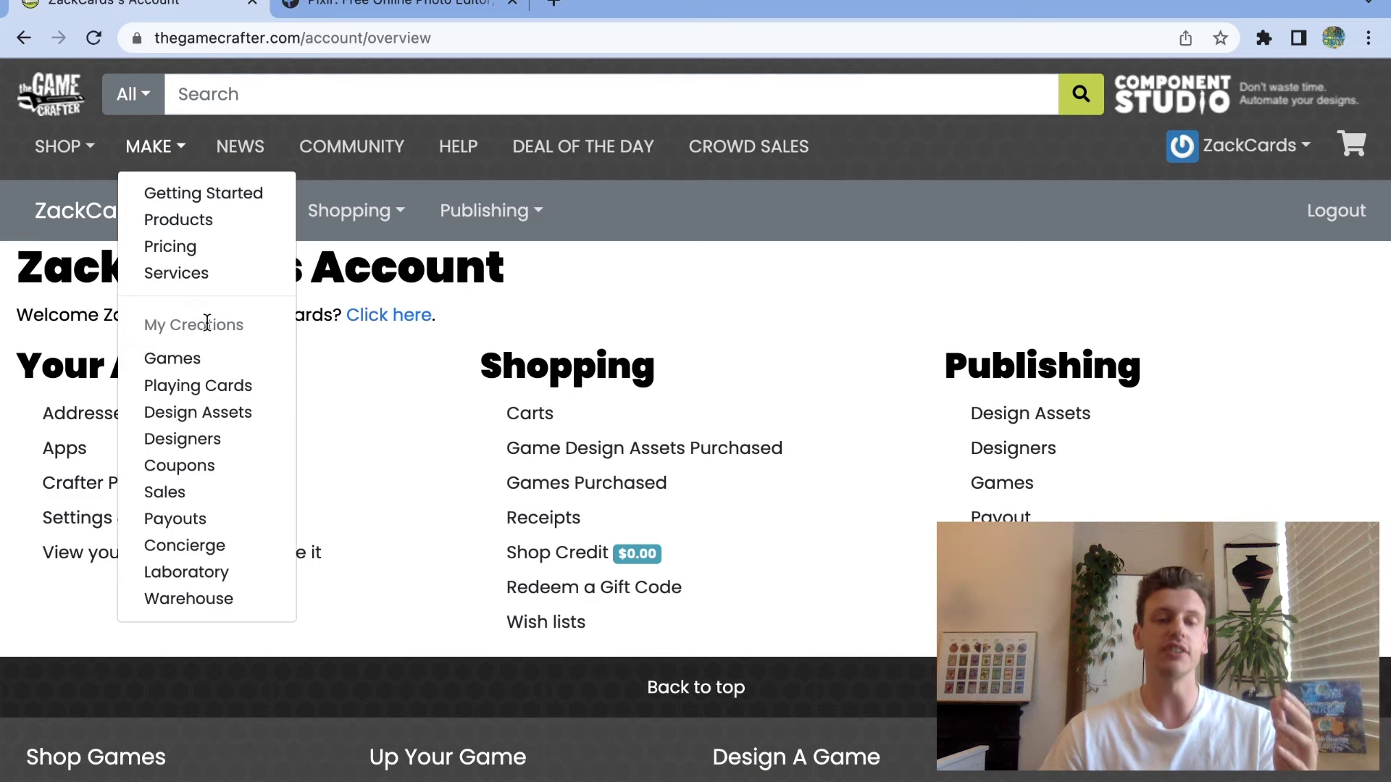
left_click(197, 358)
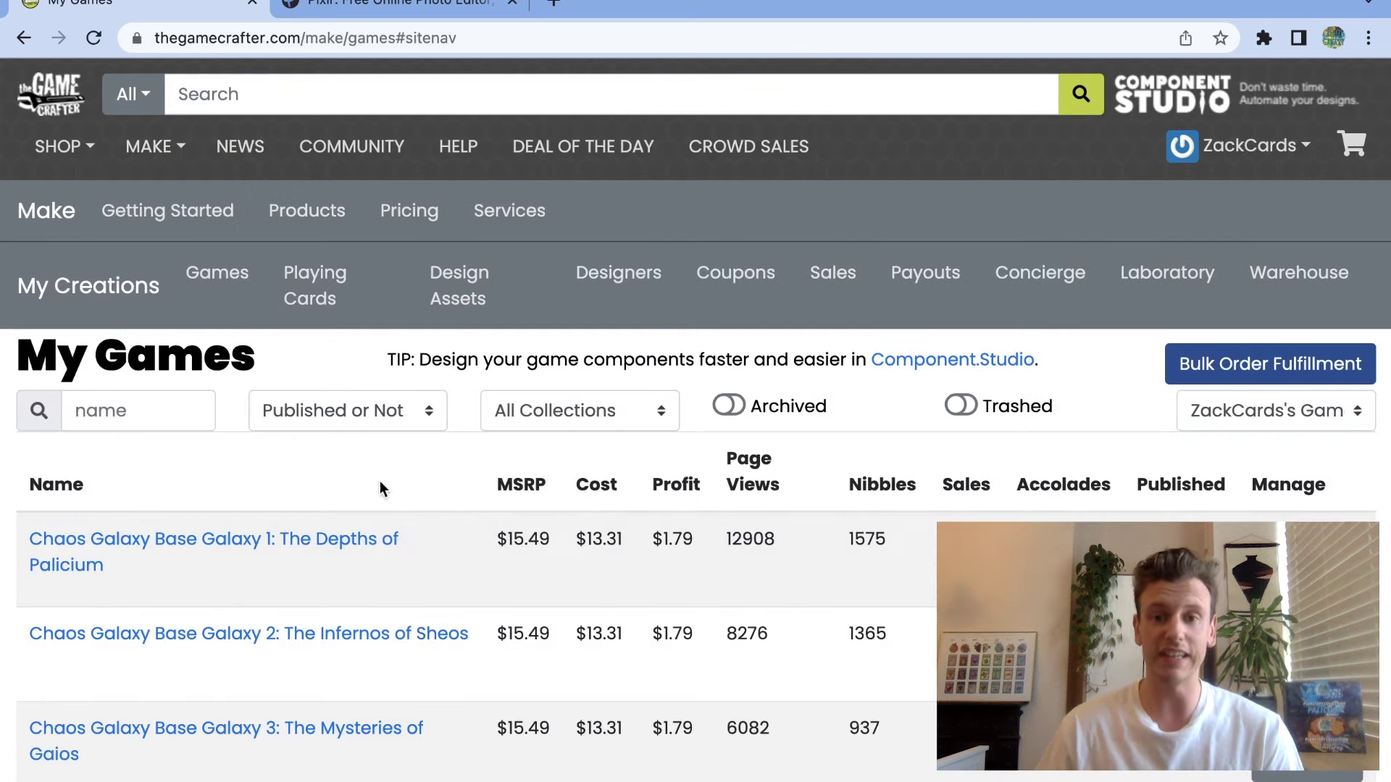
Create a new game named "tutorial TCG".
scroll(426, 567, "down", 1)
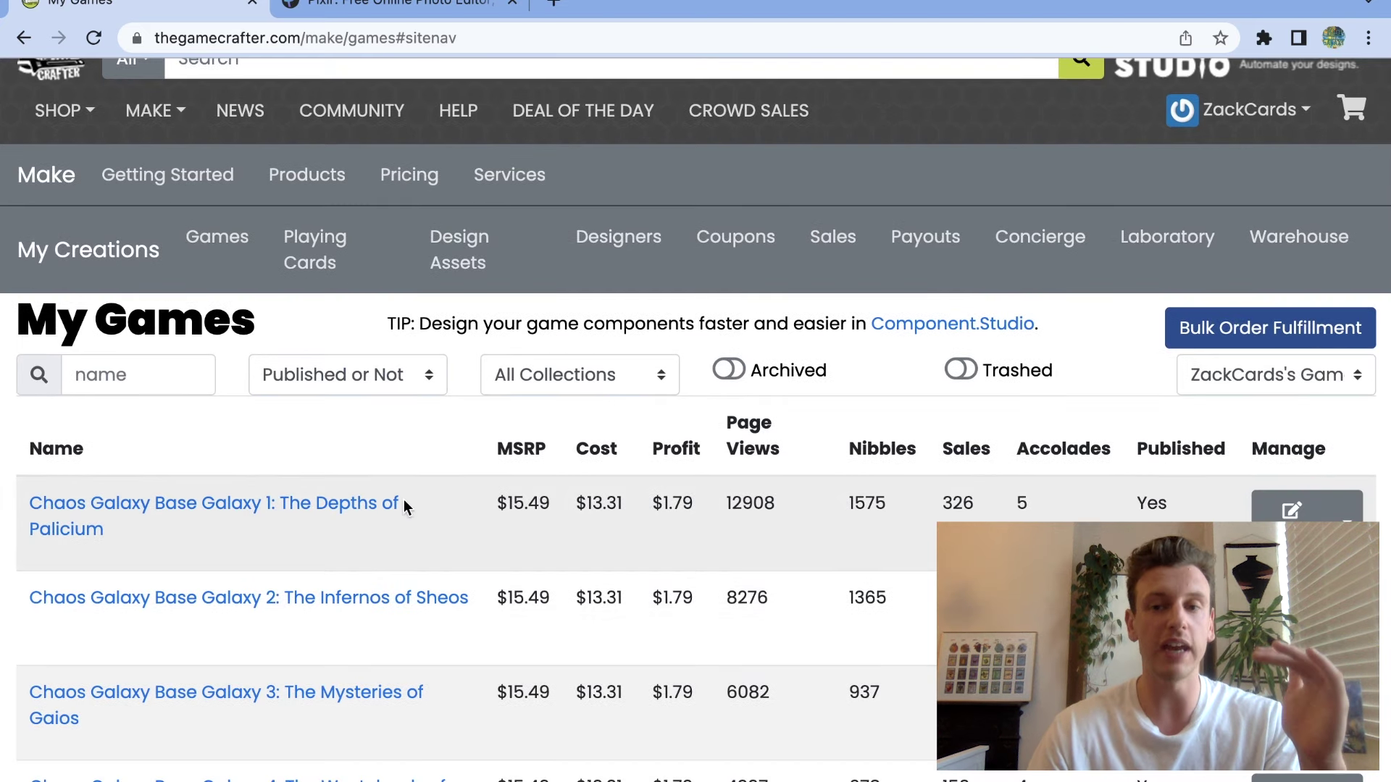
scroll(350, 696, "down", 2)
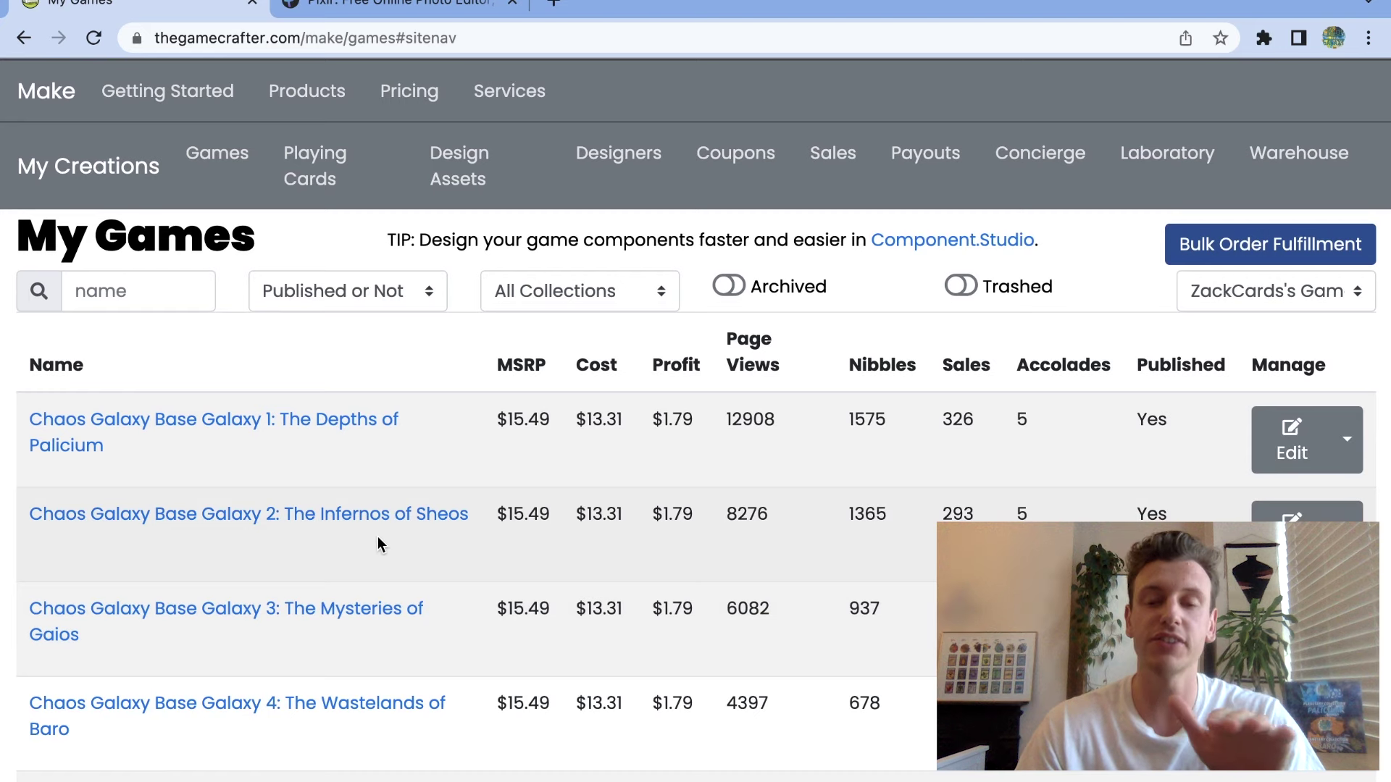
scroll(398, 616, "down", 8)
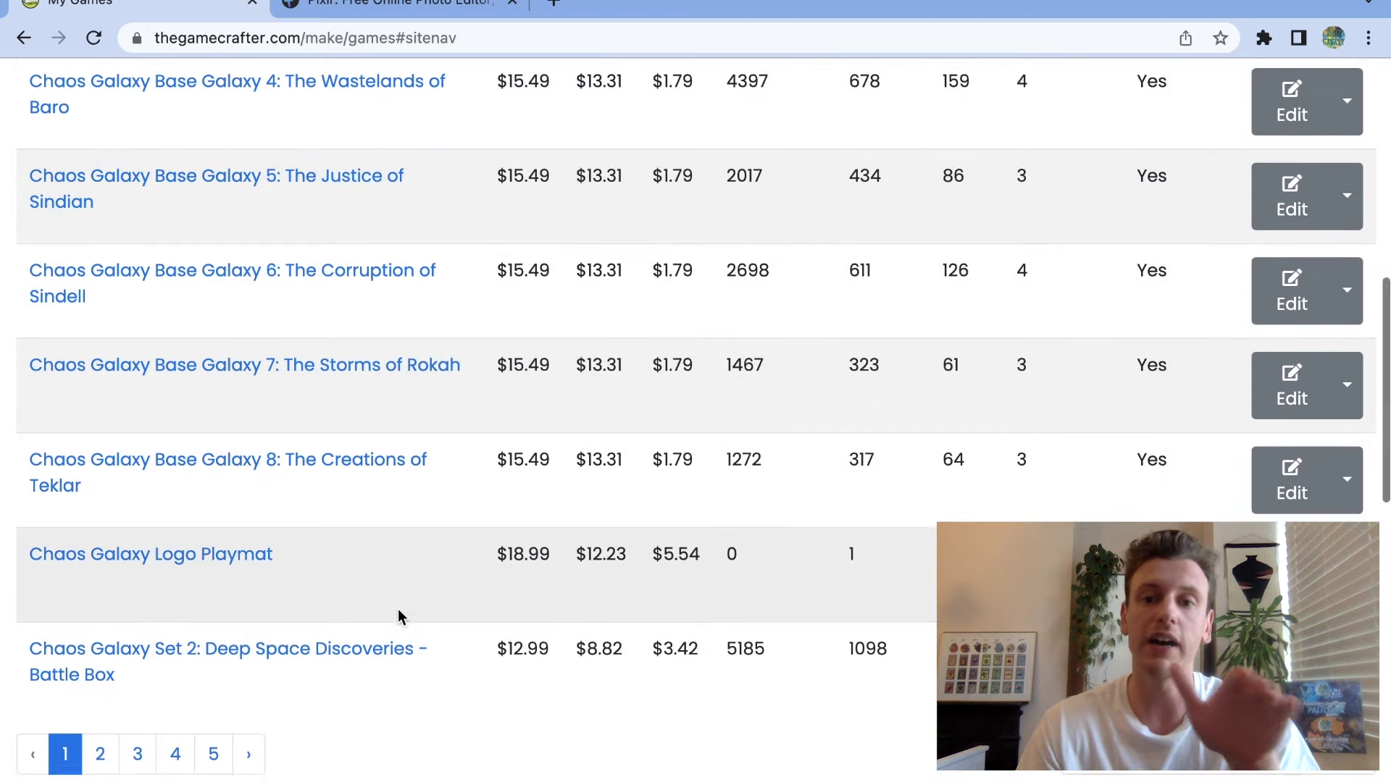
scroll(398, 610, "down", 6)
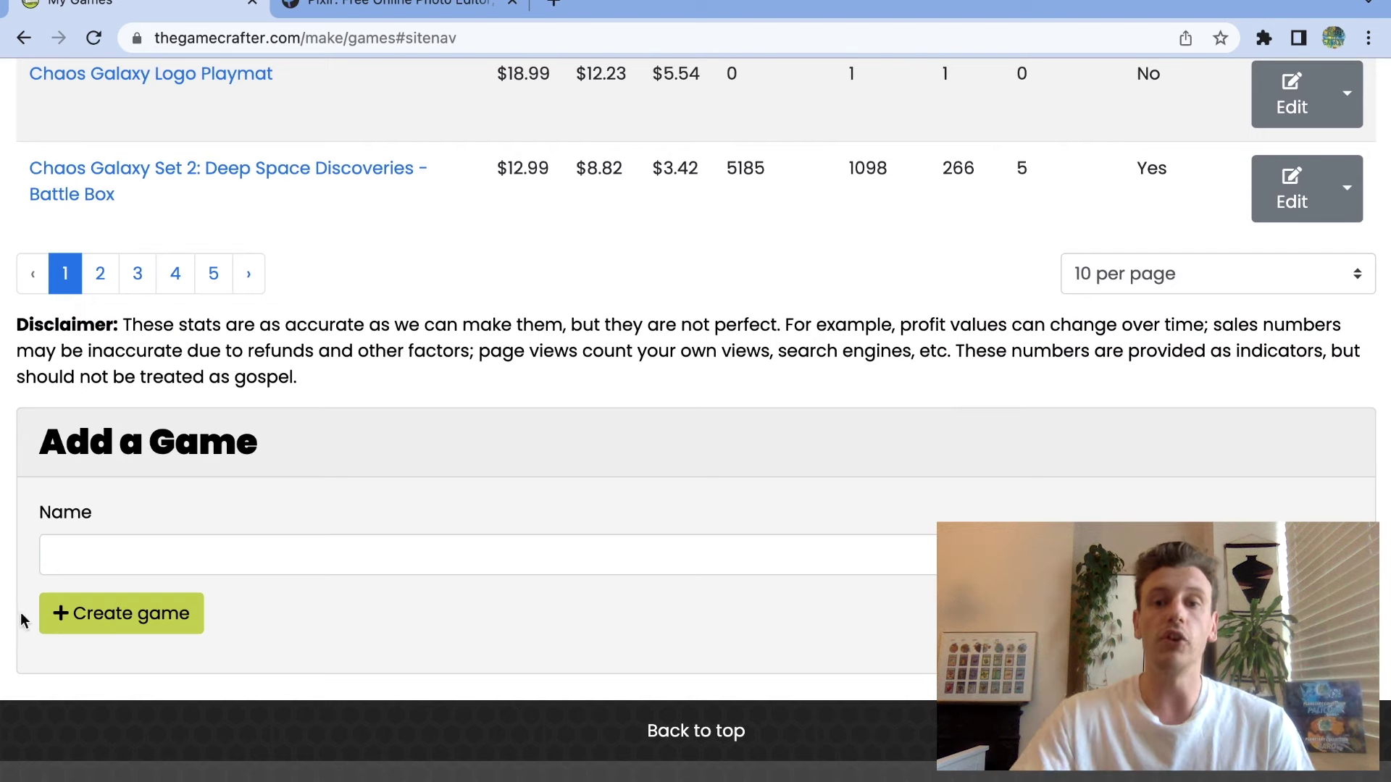
left_click(379, 556)
type("tuto")
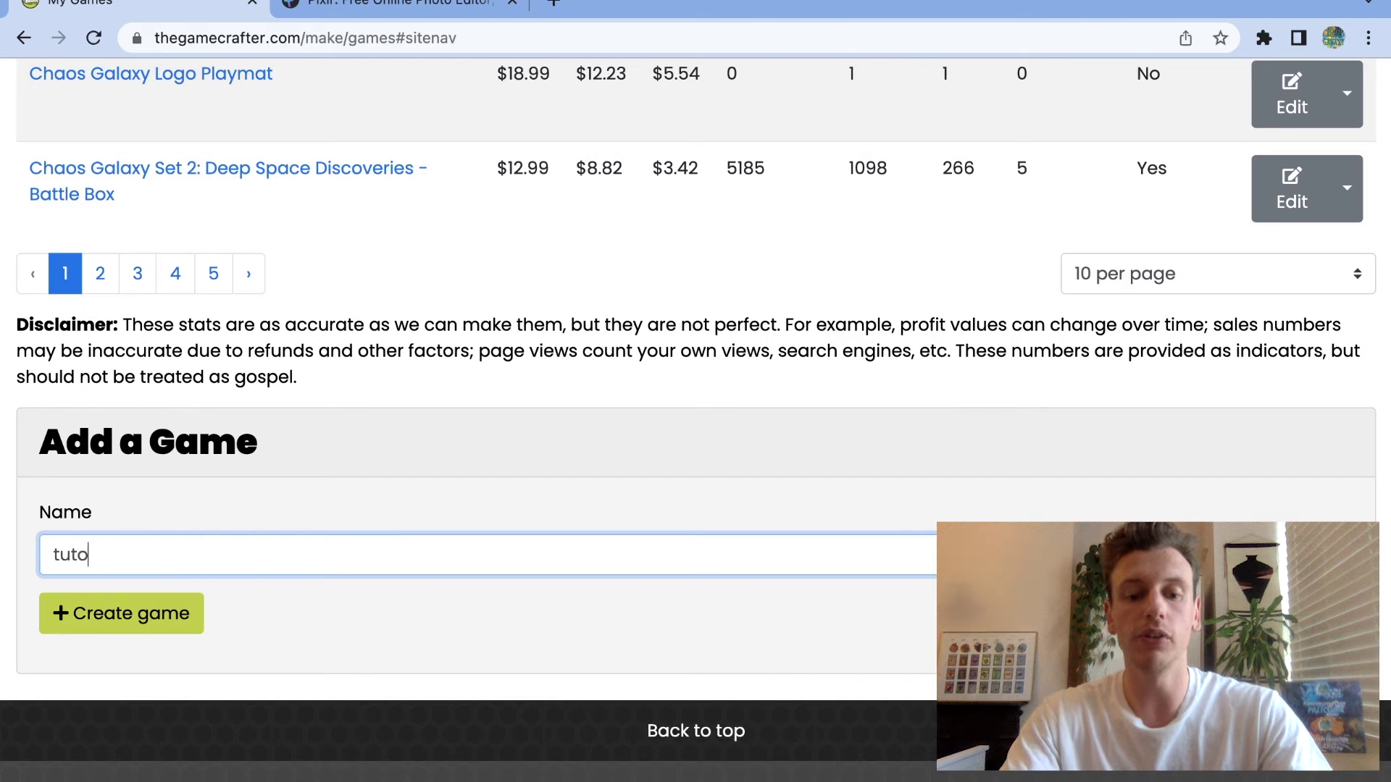
type("ia")
key("BackSpace")
type("r")
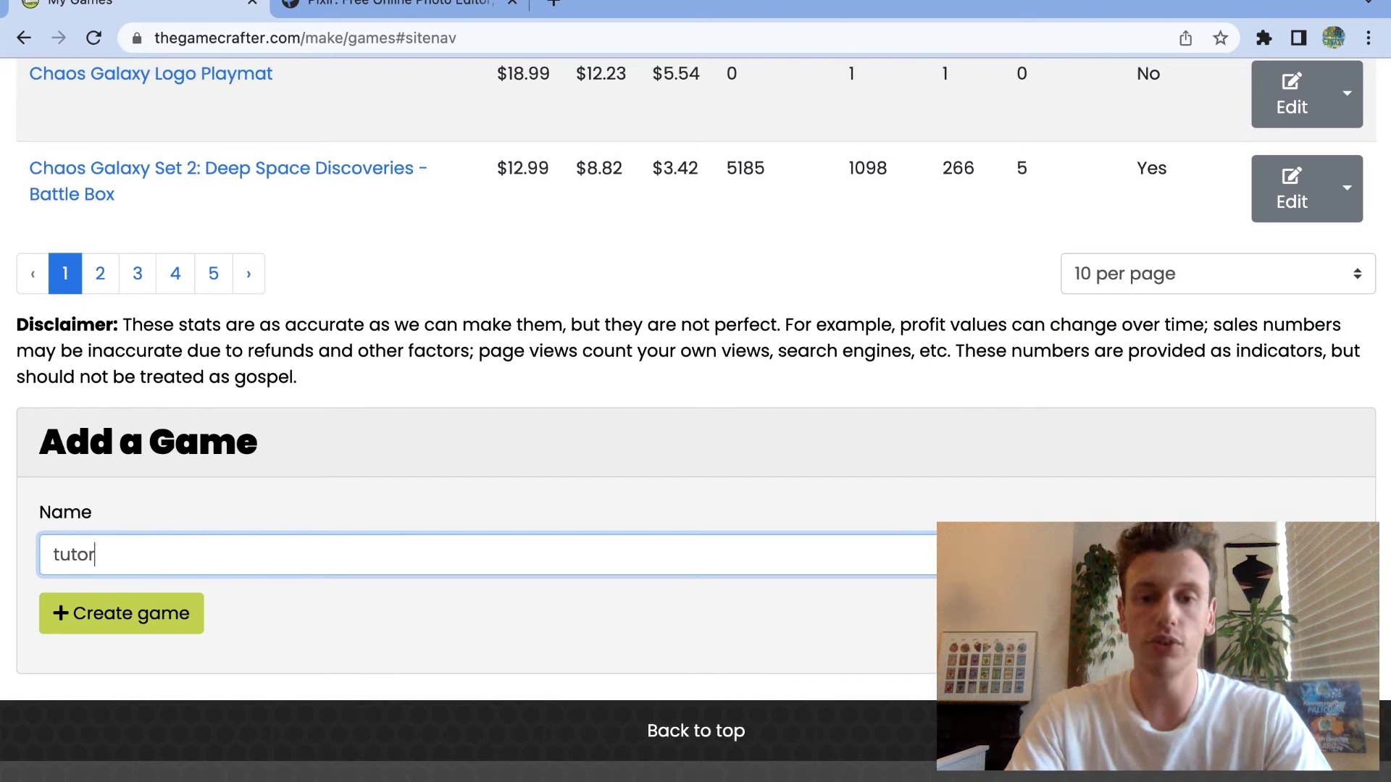
type("ial TCG")
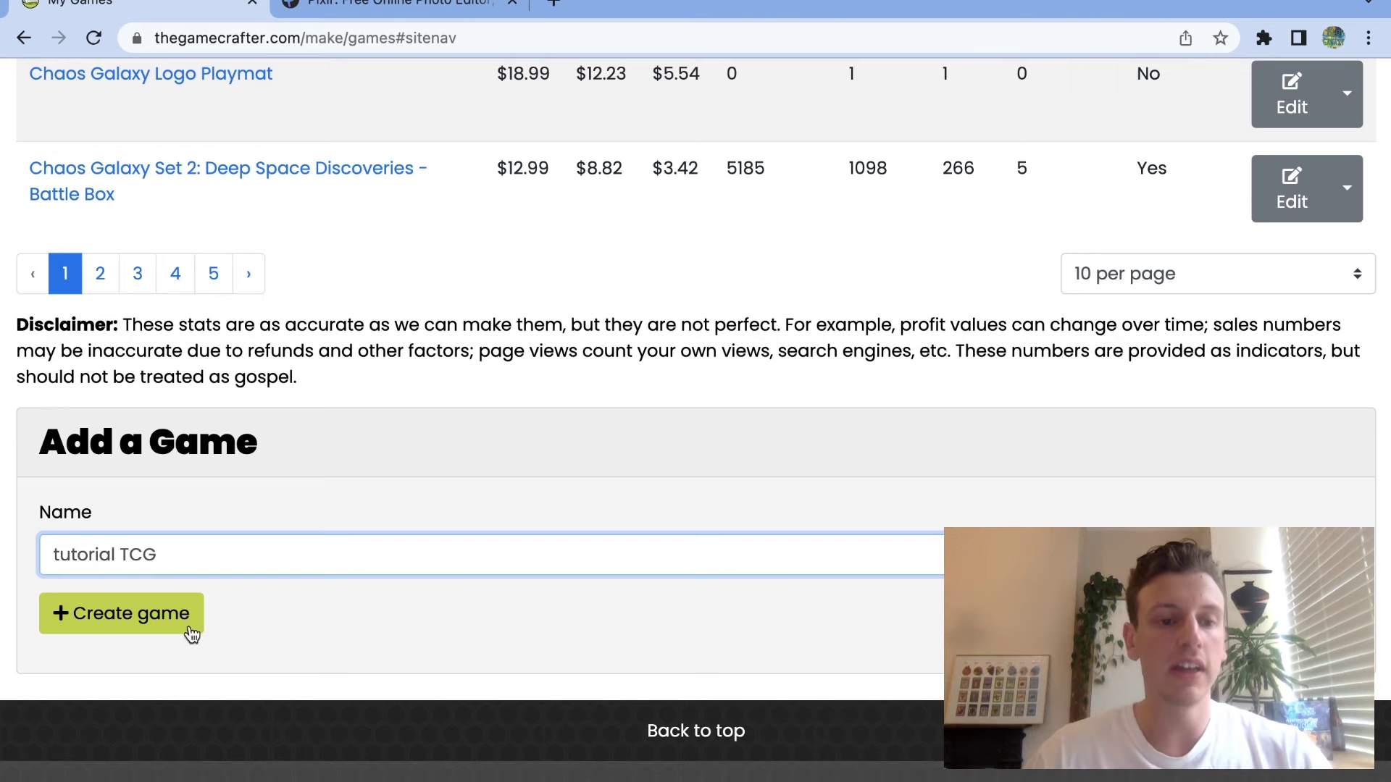
left_click(150, 611)
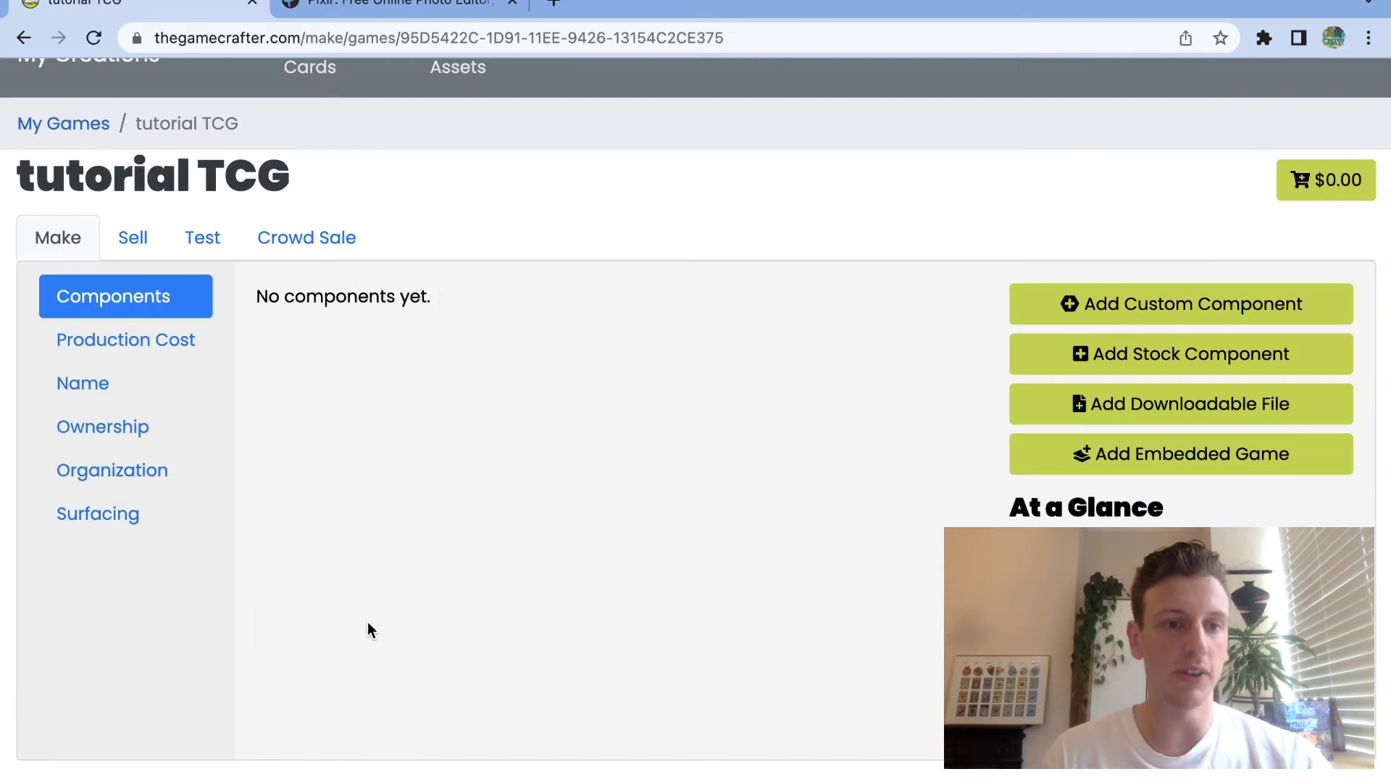
Check the My Games list for the new game and reopen tutorial TCG.
scroll(186, 161, "up", 3)
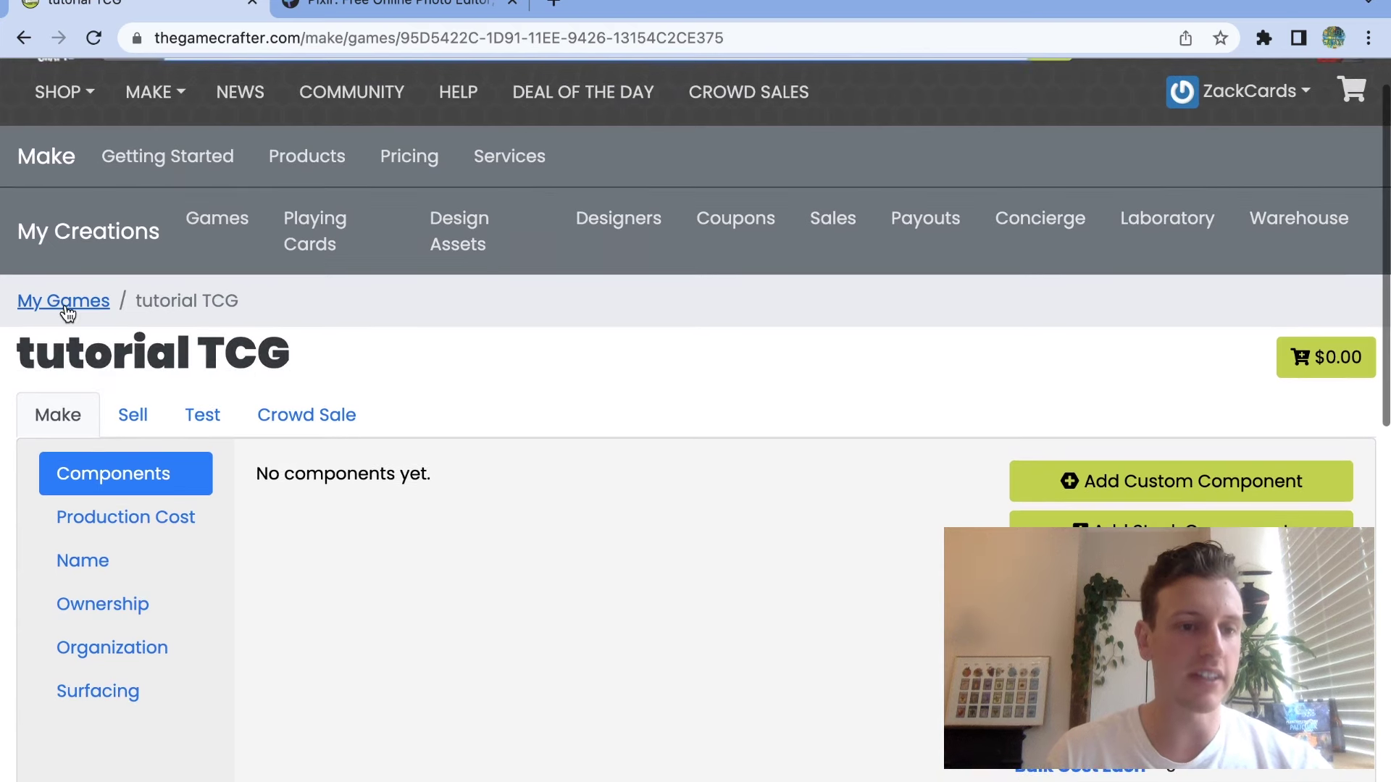
left_click(63, 303)
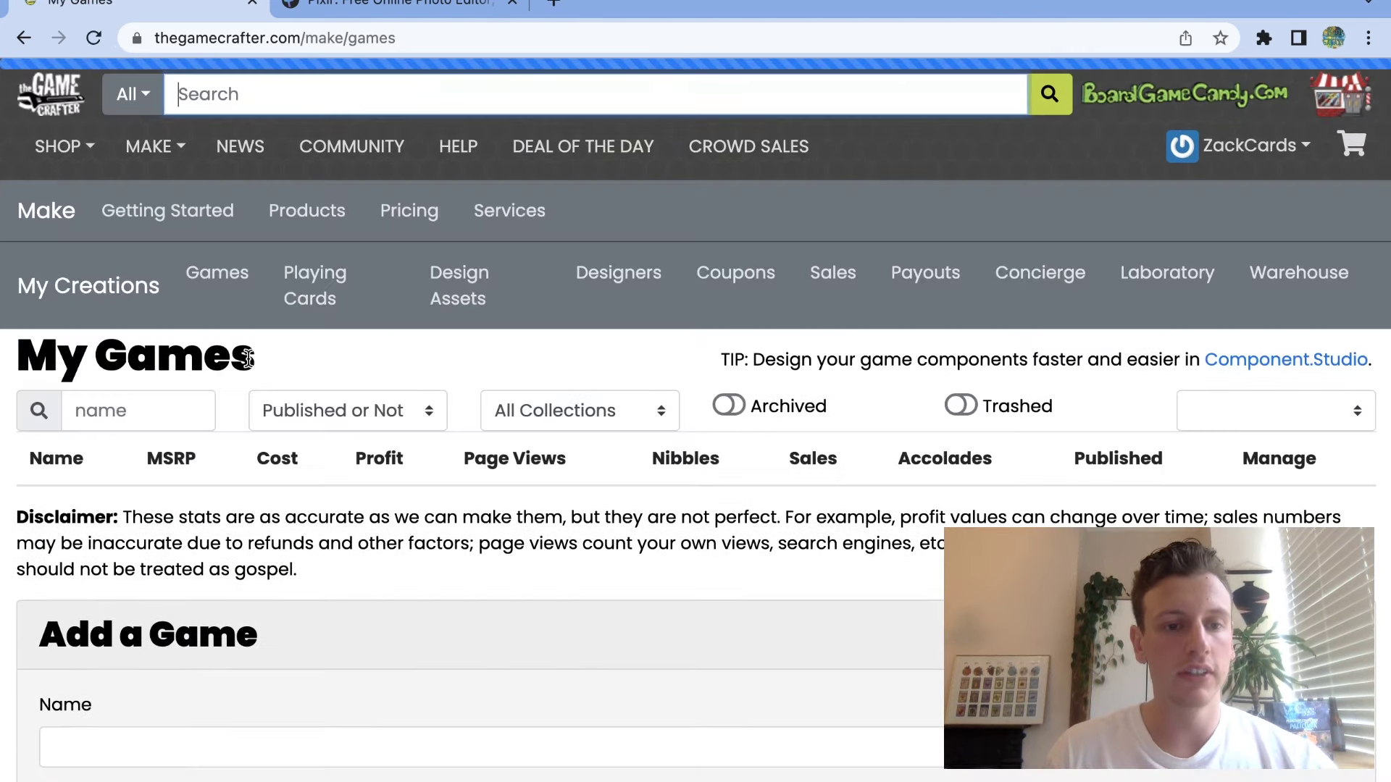
scroll(393, 432, "down", 2)
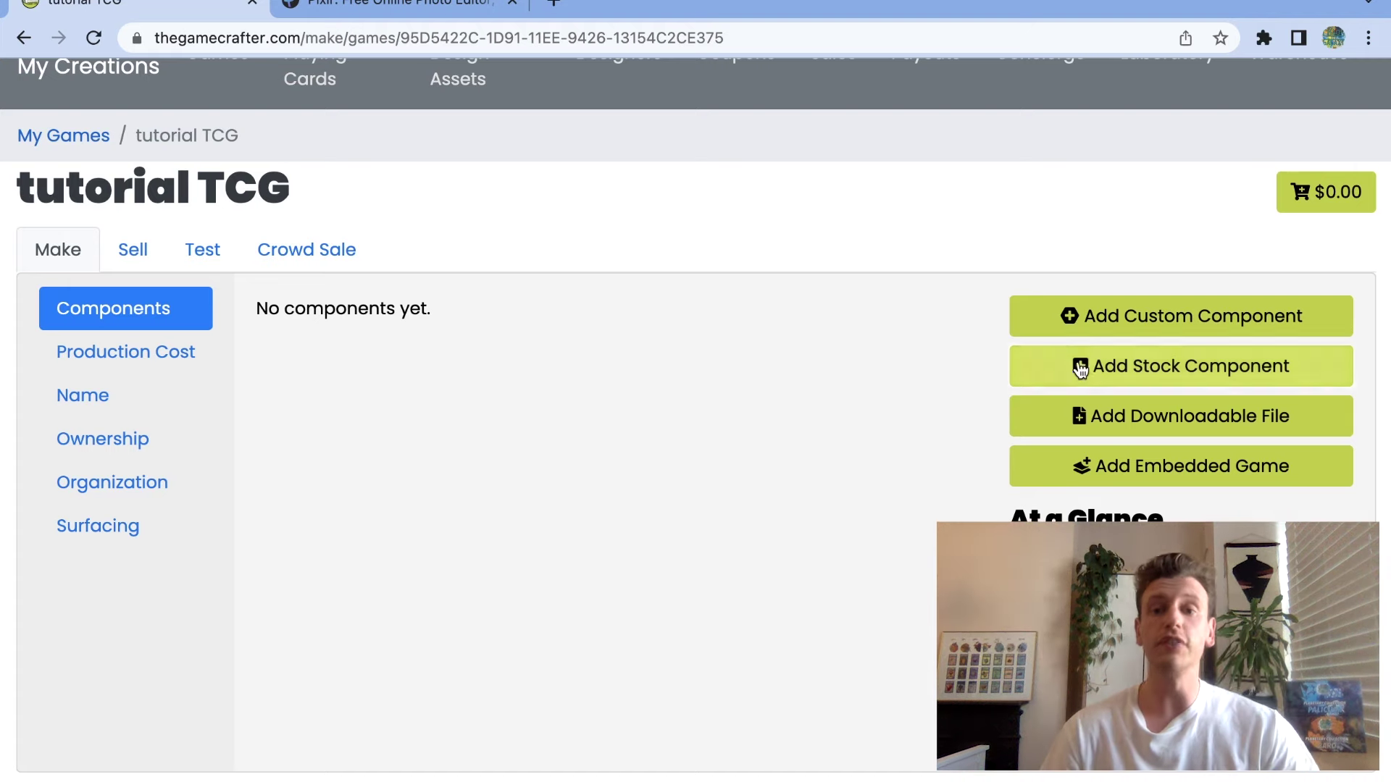
Start adding a custom component to tutorial TCG and filter the customizable components to the Cards category.
left_click(1079, 321)
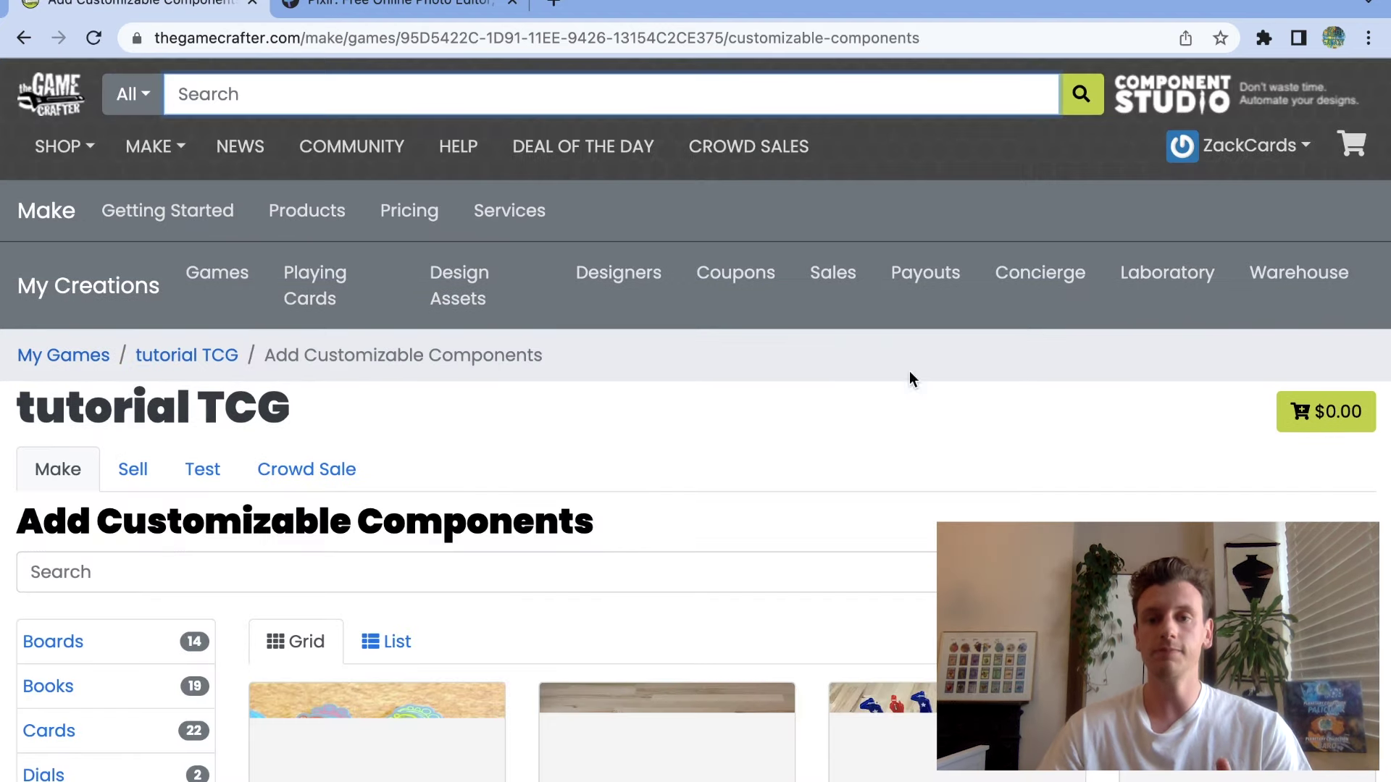
scroll(858, 417, "down", 3)
scroll(856, 418, "down", 2)
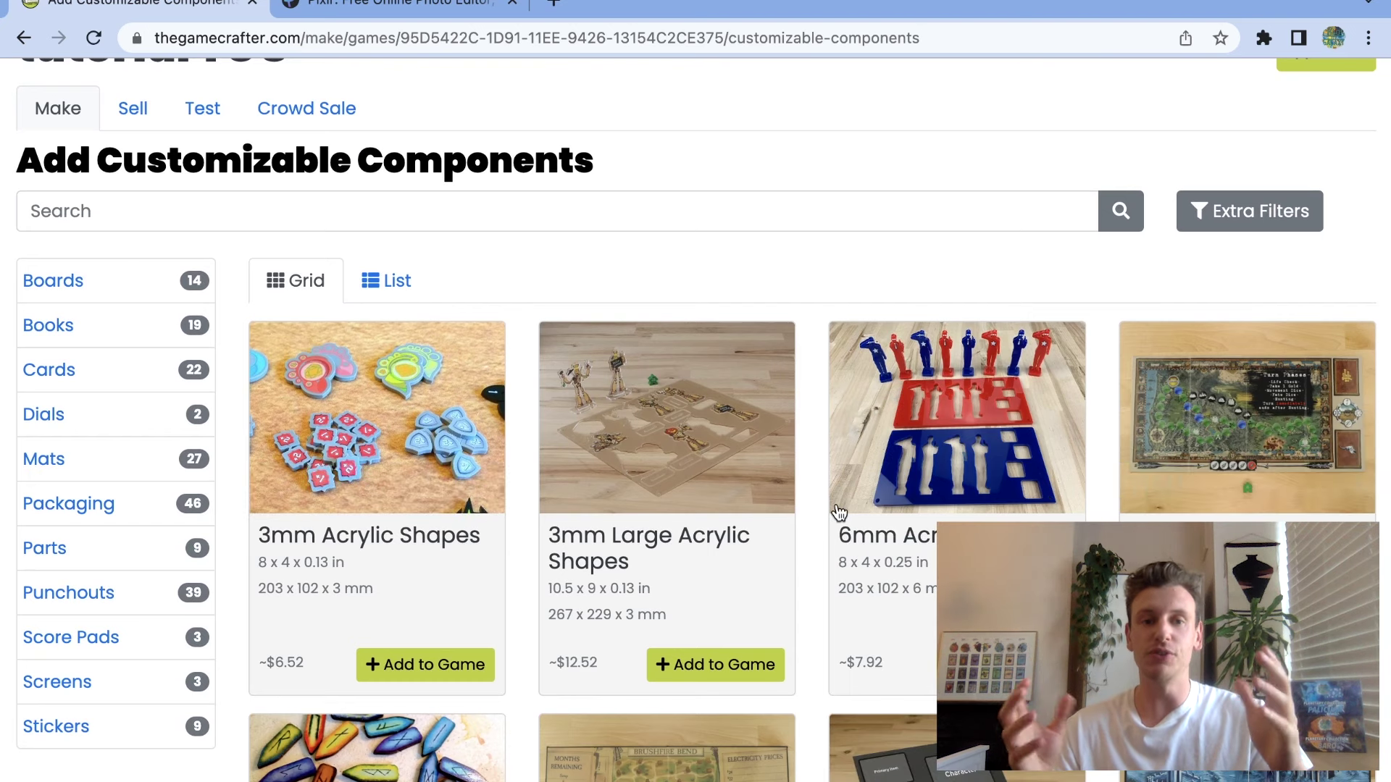
scroll(840, 510, "down", 1)
scroll(839, 513, "down", 1)
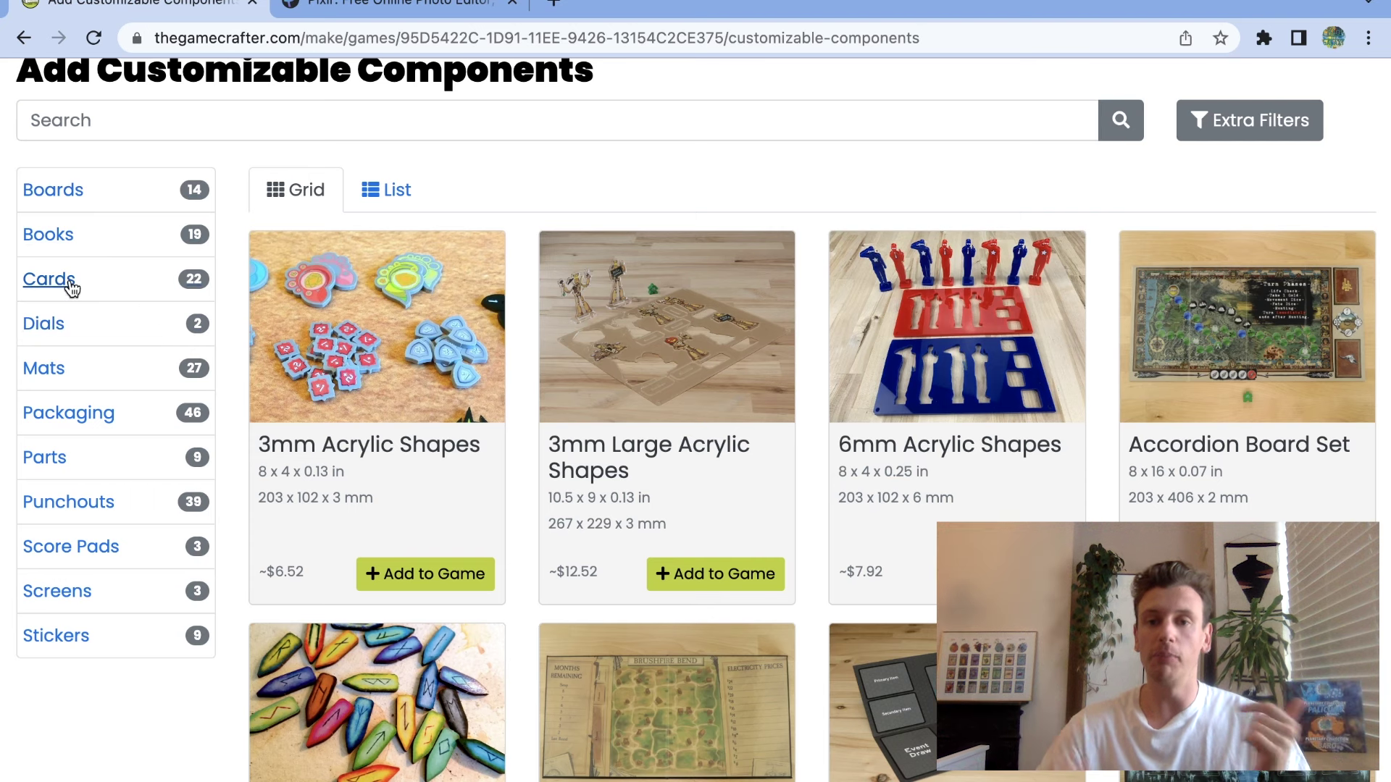
left_click(98, 287)
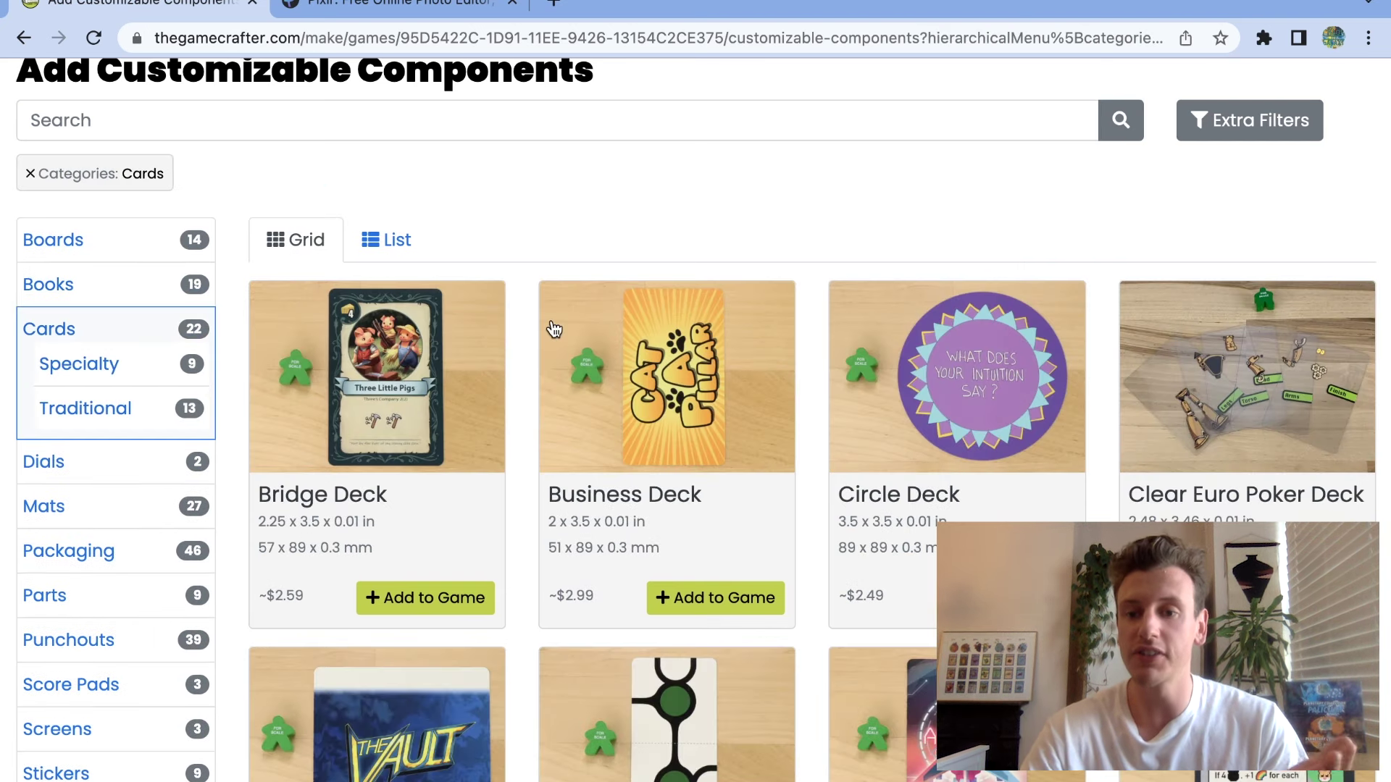
Browse the available card deck types and examine the dimensions of the Poker Deck.
scroll(809, 436, "down", 10)
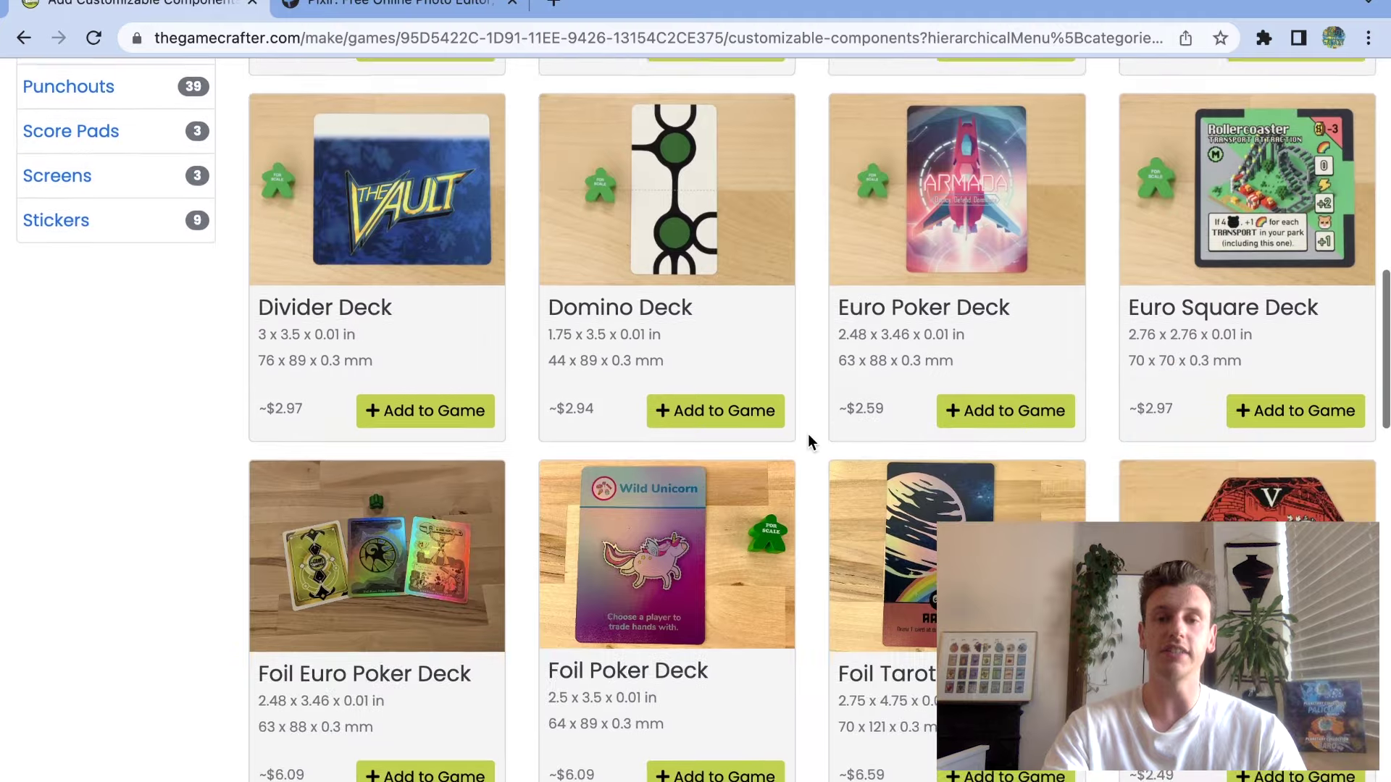
scroll(809, 435, "down", 10)
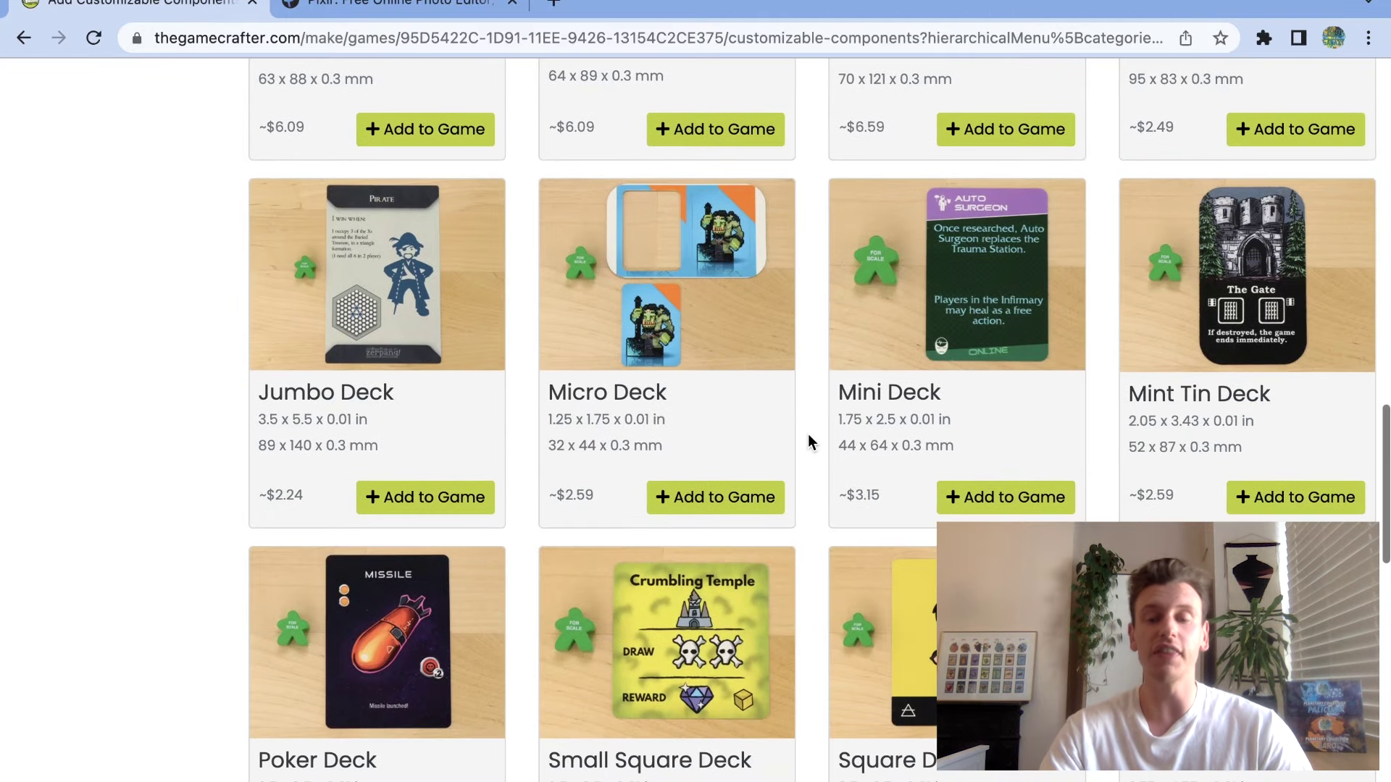
scroll(809, 436, "down", 3)
scroll(808, 436, "up", 3)
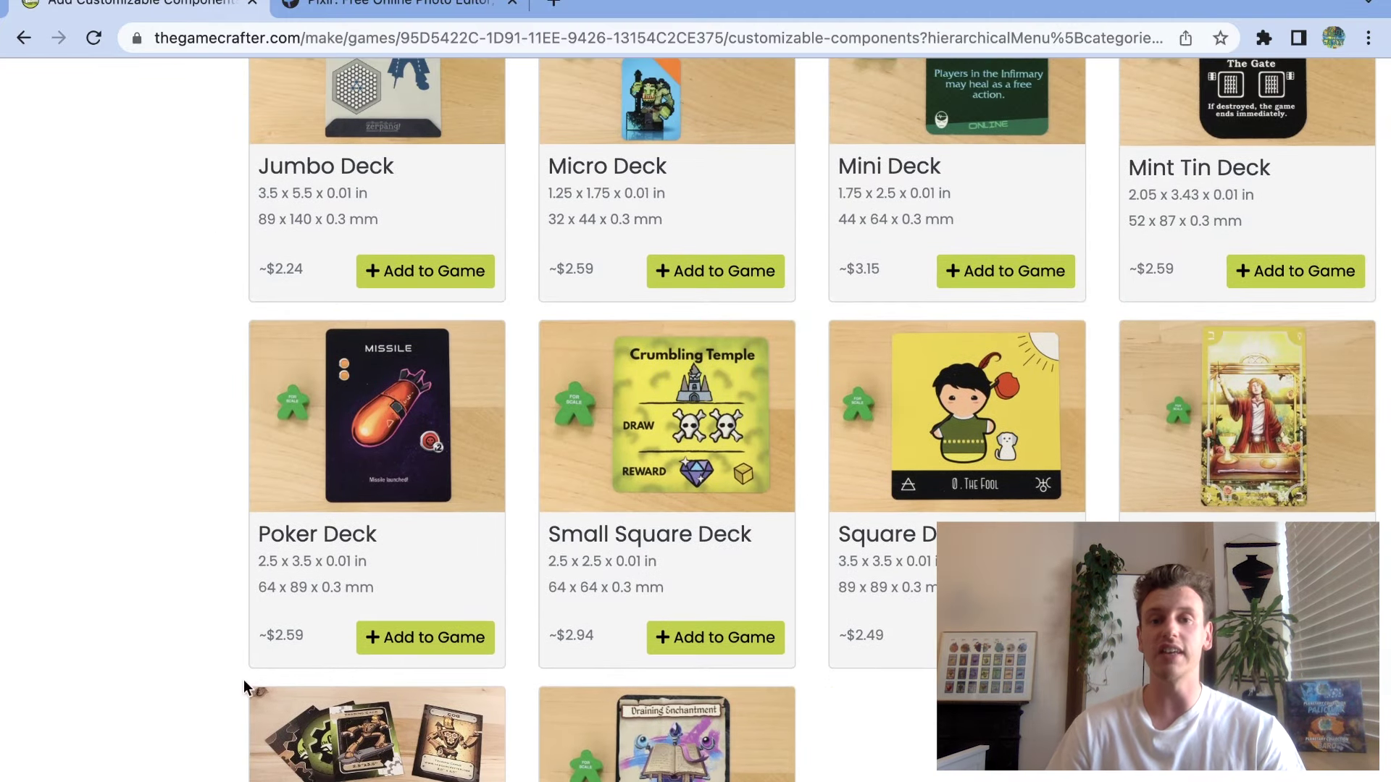
scroll(368, 389, "up", 8)
scroll(326, 660, "down", 8)
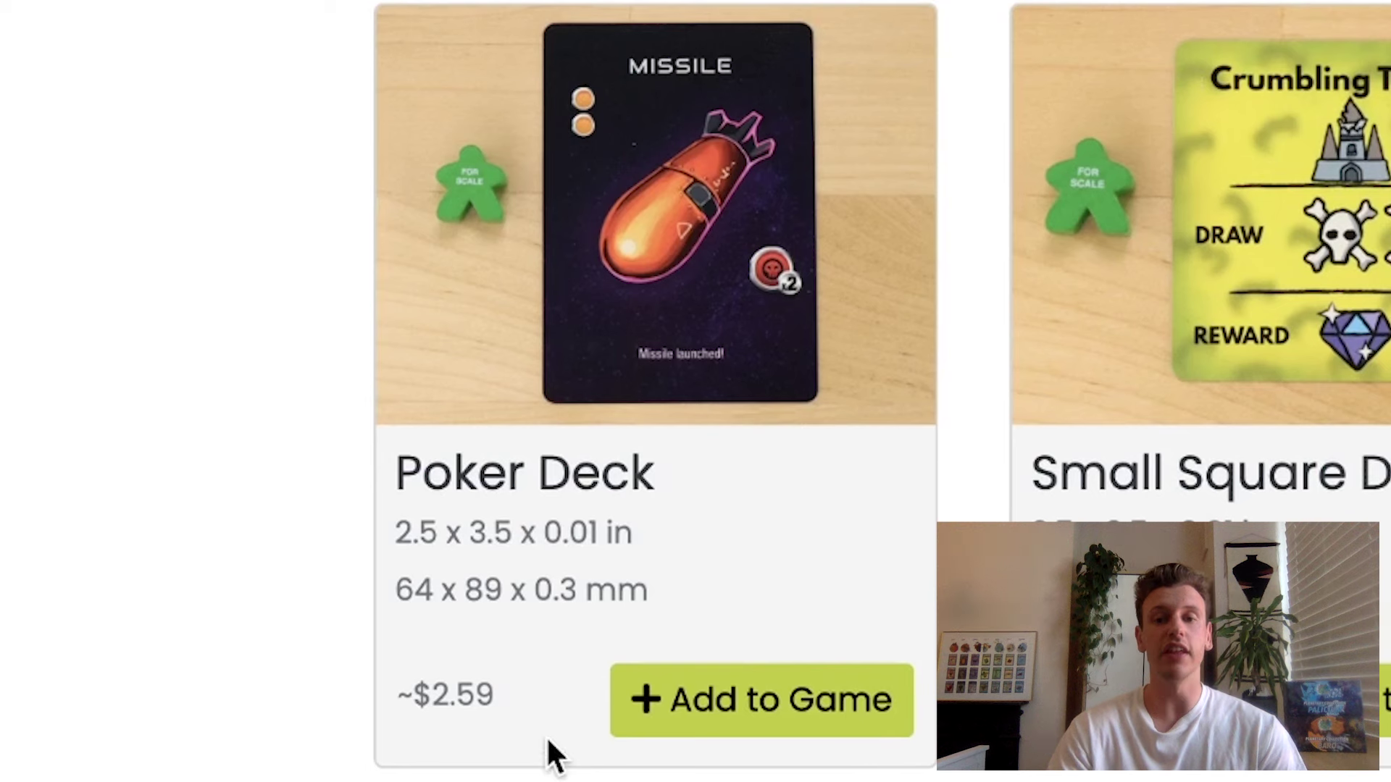
left_click_drag(394, 521, 497, 553)
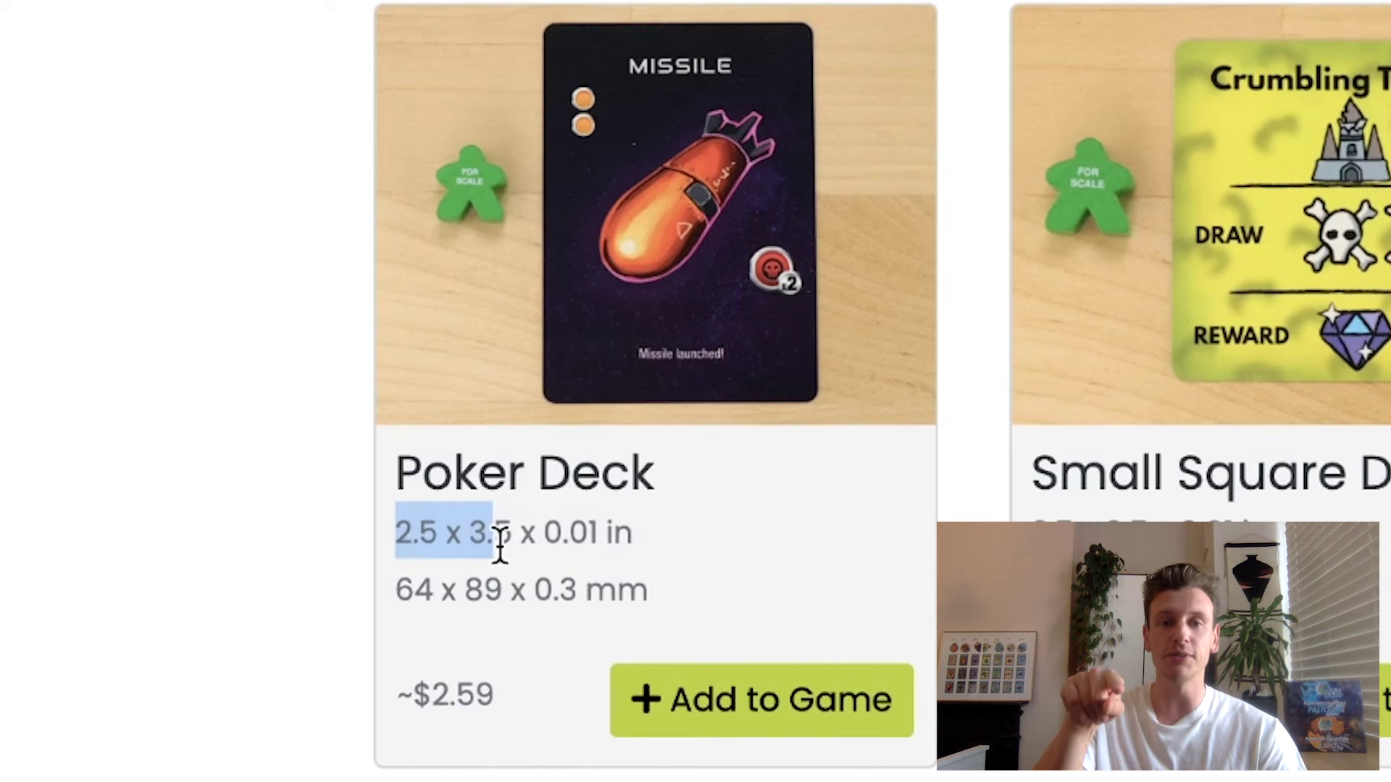
left_click(512, 537)
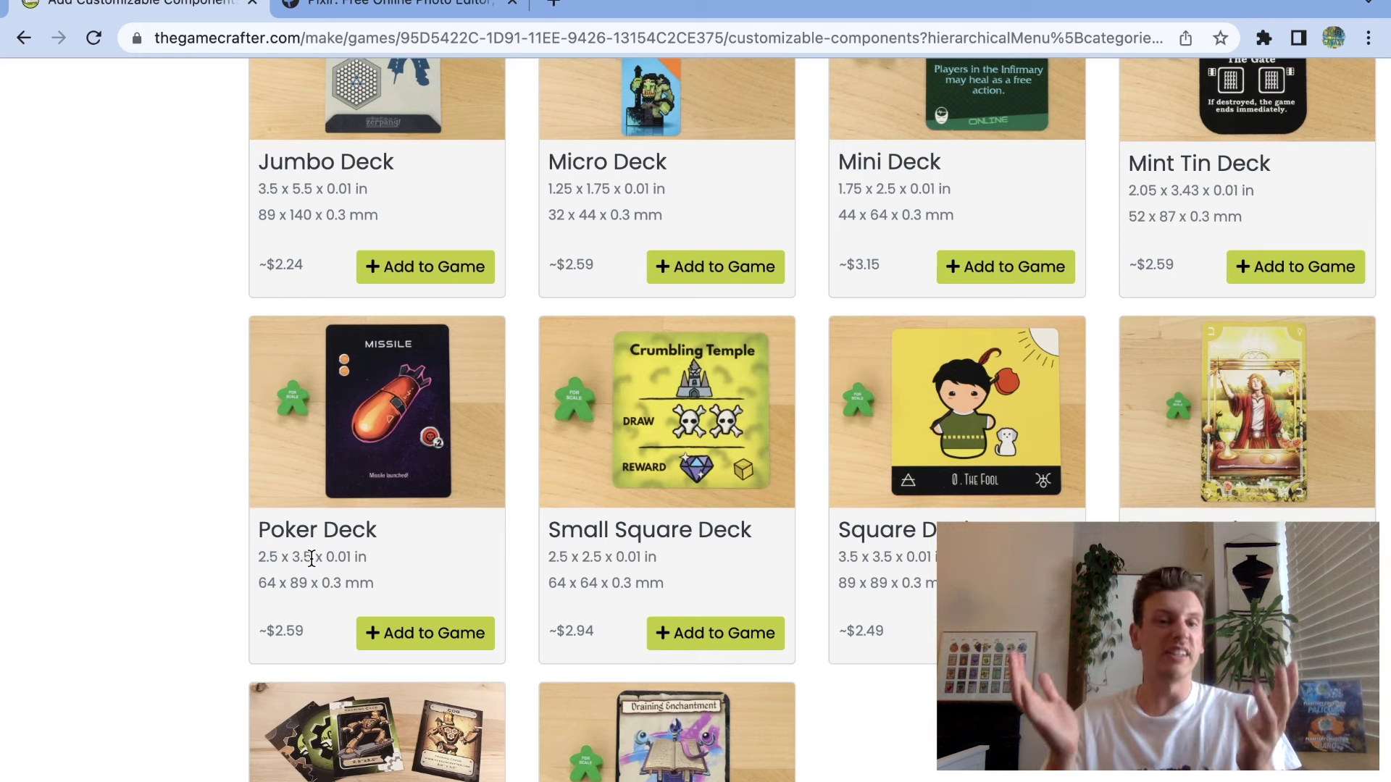
left_click(400, 641)
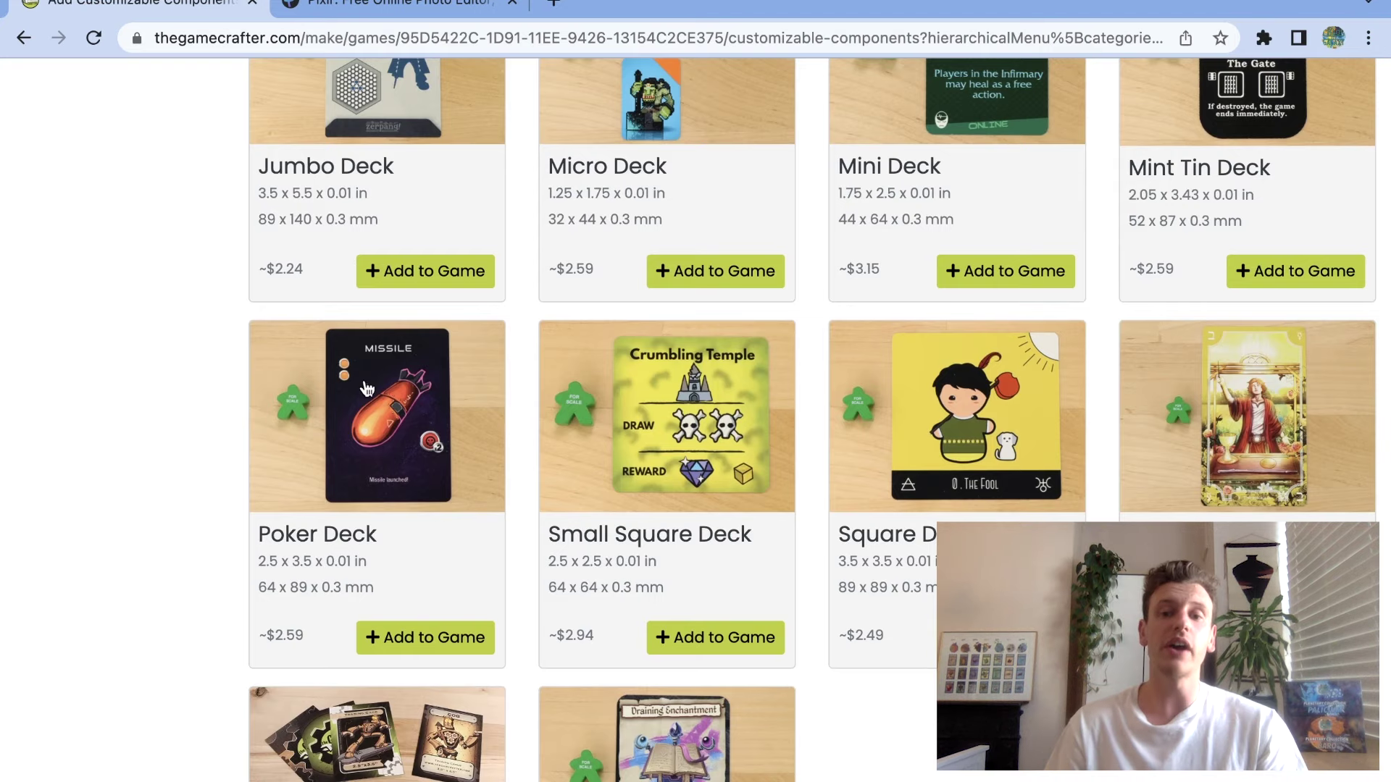
Look at the Foil Poker Deck option and compare it with the standard Poker Deck's card size.
scroll(366, 389, "up", 5)
scroll(367, 389, "up", 3)
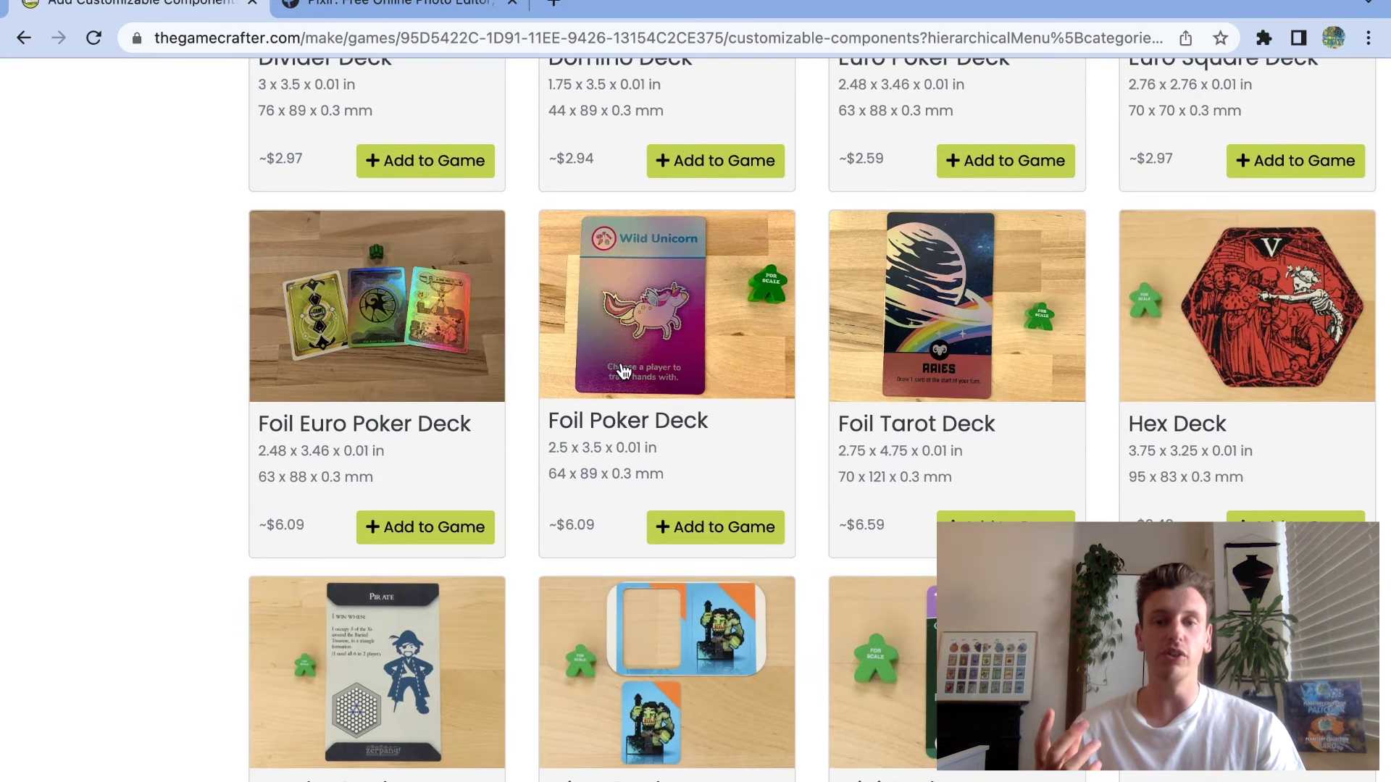
scroll(623, 371, "down", 4)
scroll(623, 371, "down", 4)
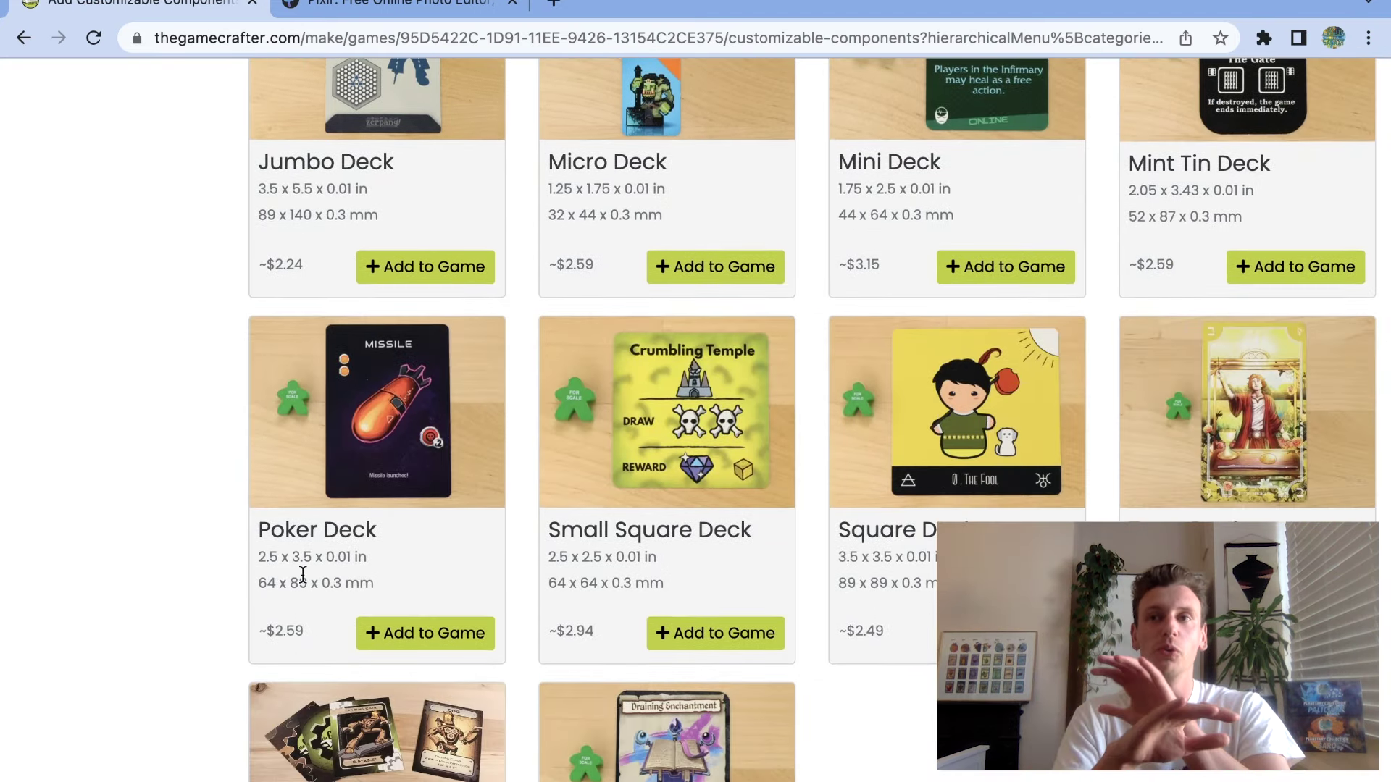
left_click_drag(259, 551, 301, 558)
left_click(311, 558)
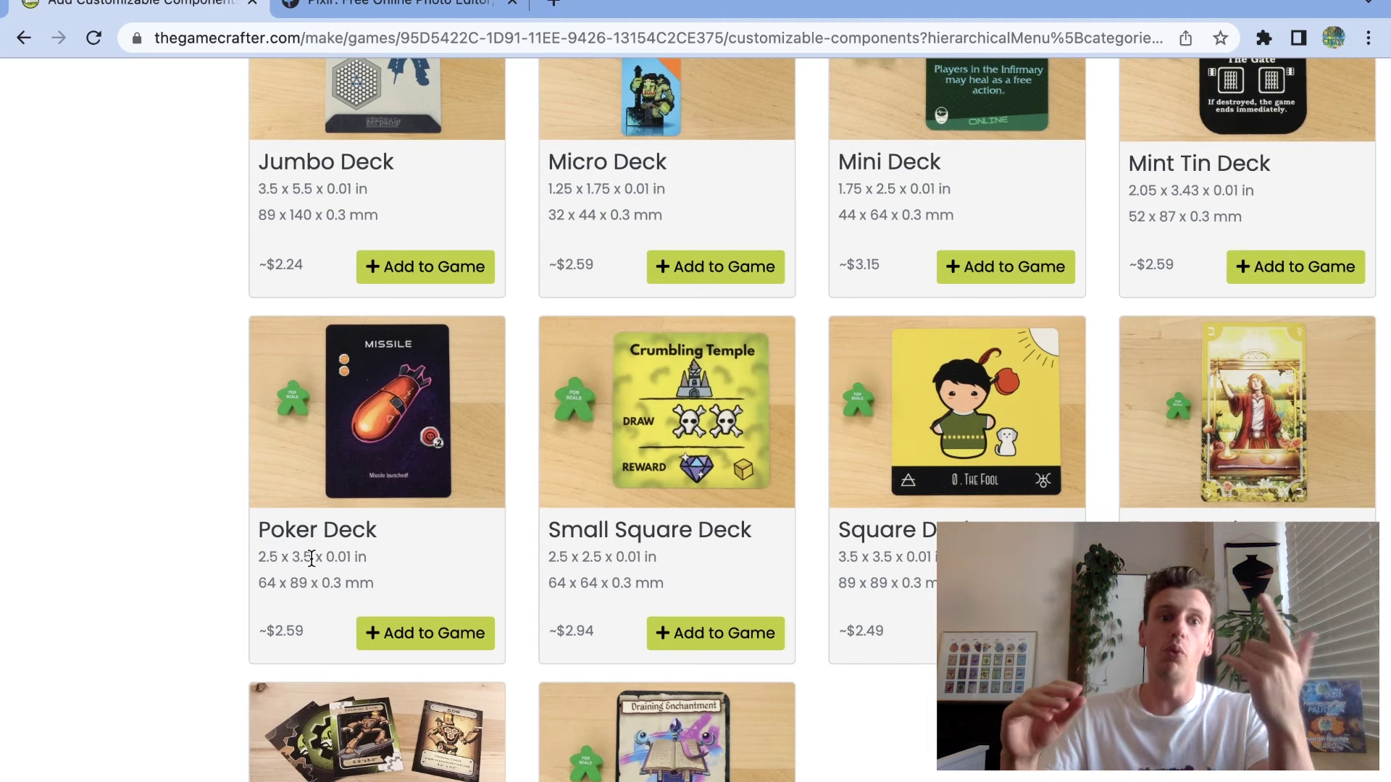
Add a Poker Deck to the game and name it "Tutorial TCG Deck".
left_click(399, 642)
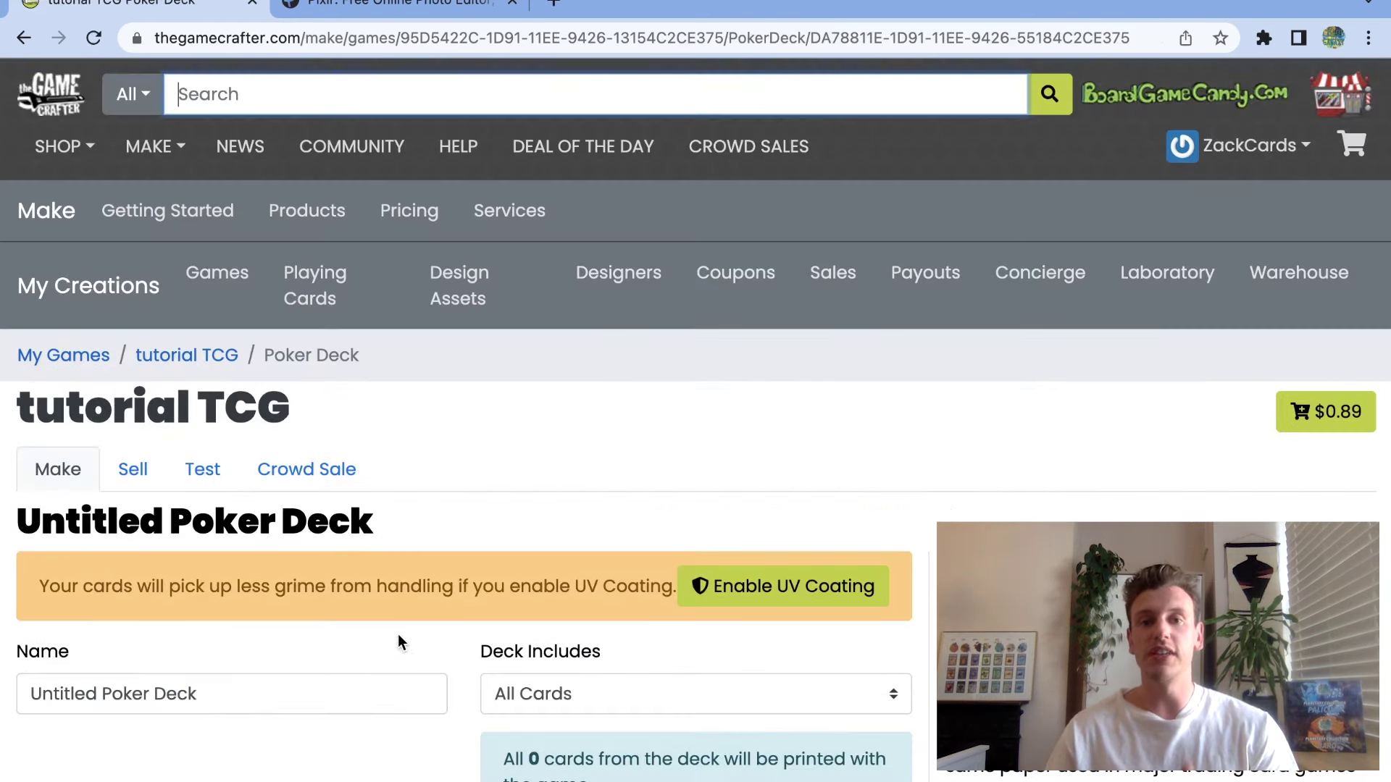
scroll(398, 642, "down", 5)
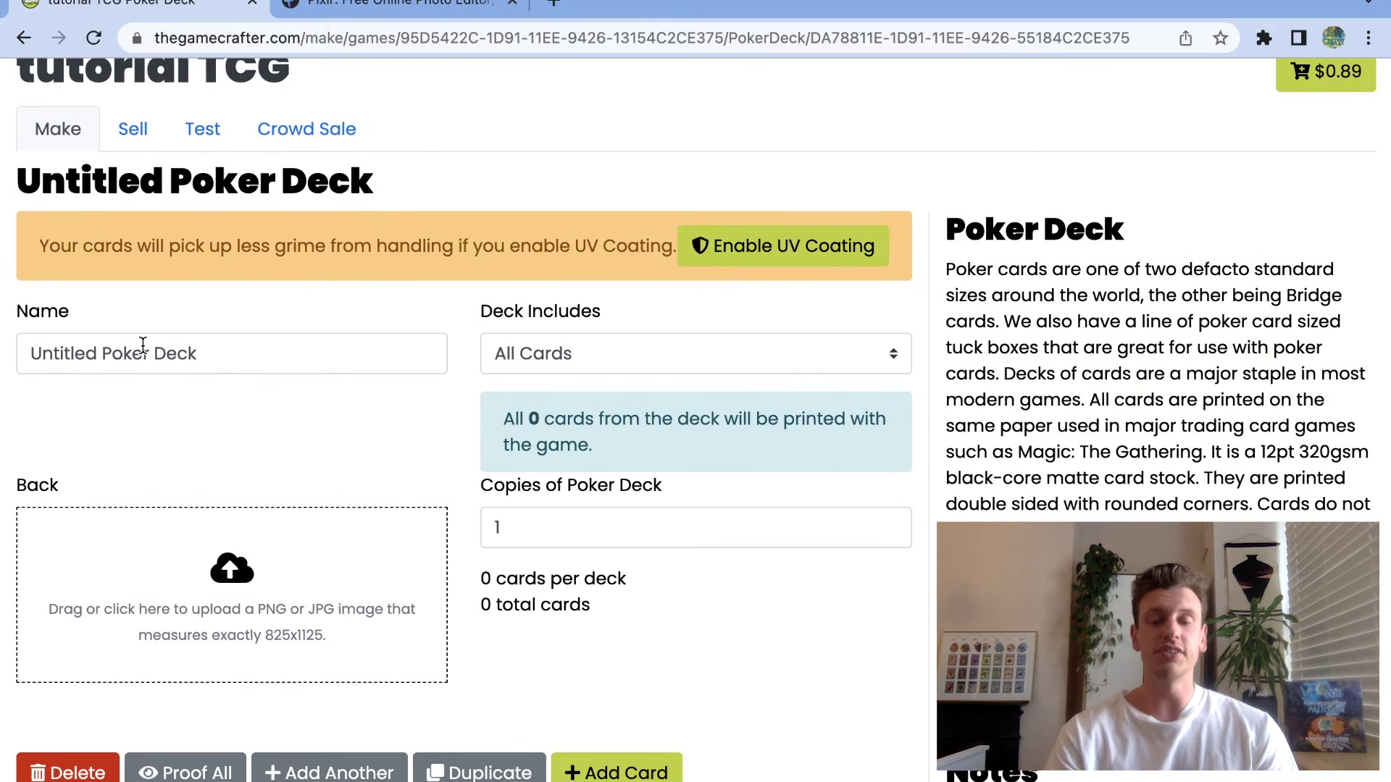
left_click_drag(148, 353, 16, 334)
type("Tutorial")
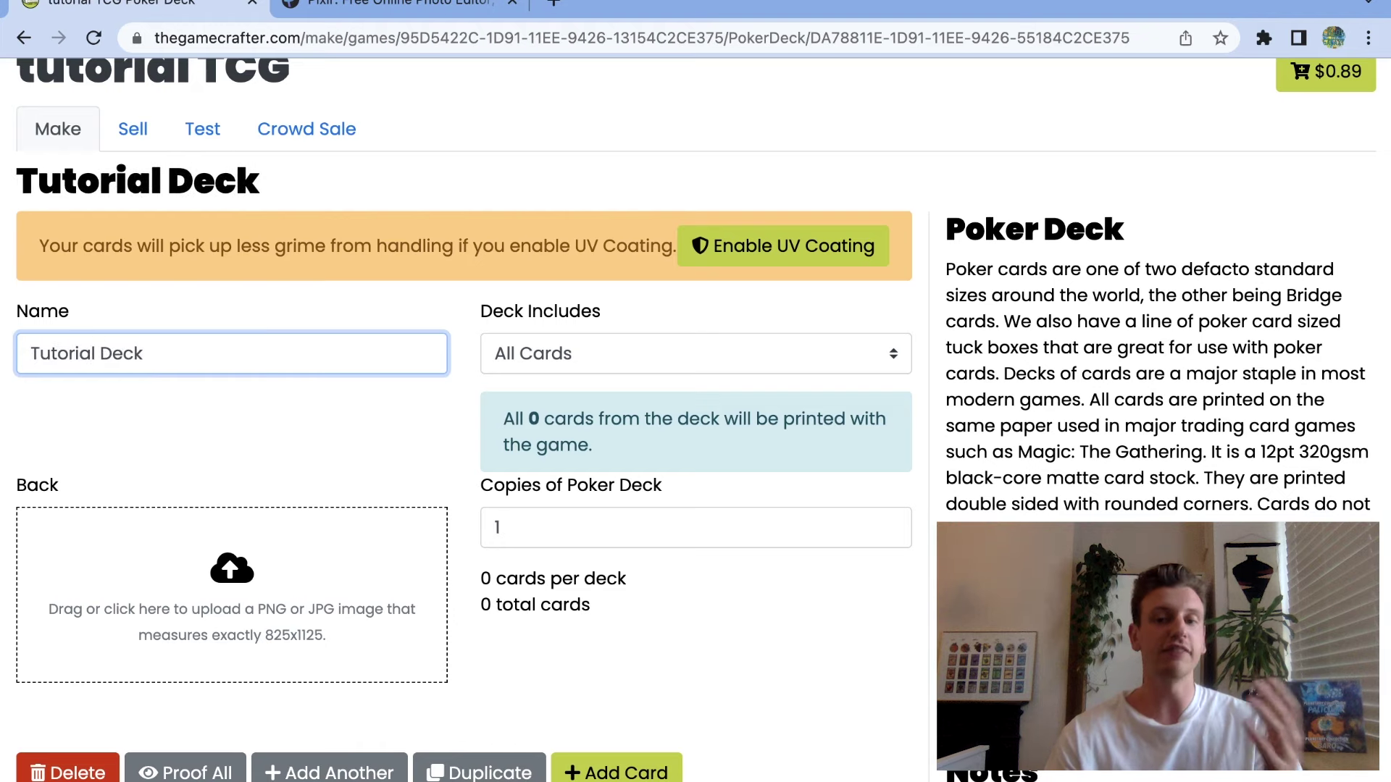
type(" TCG")
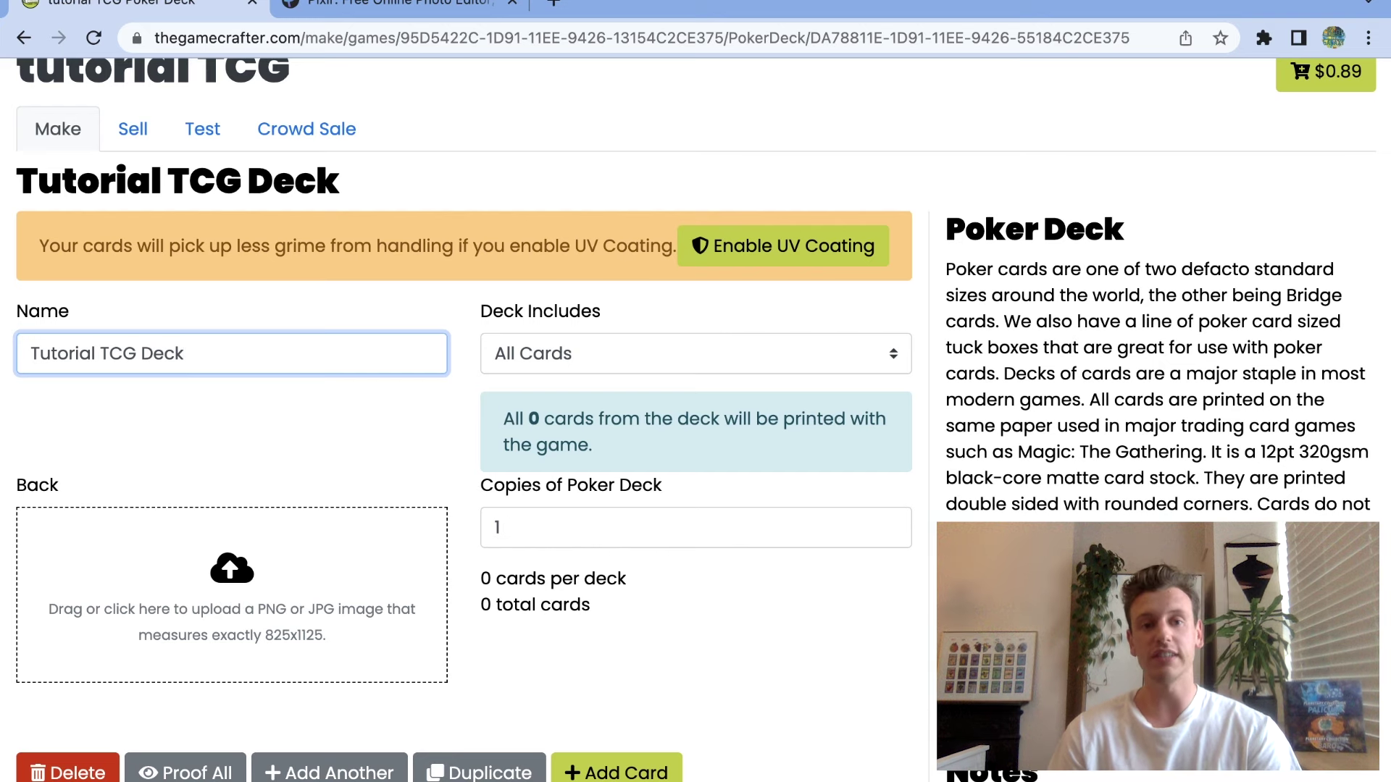
Open the poker card PNG template to view its guide zones and switch to the Pixlr website.
left_click(1007, 699)
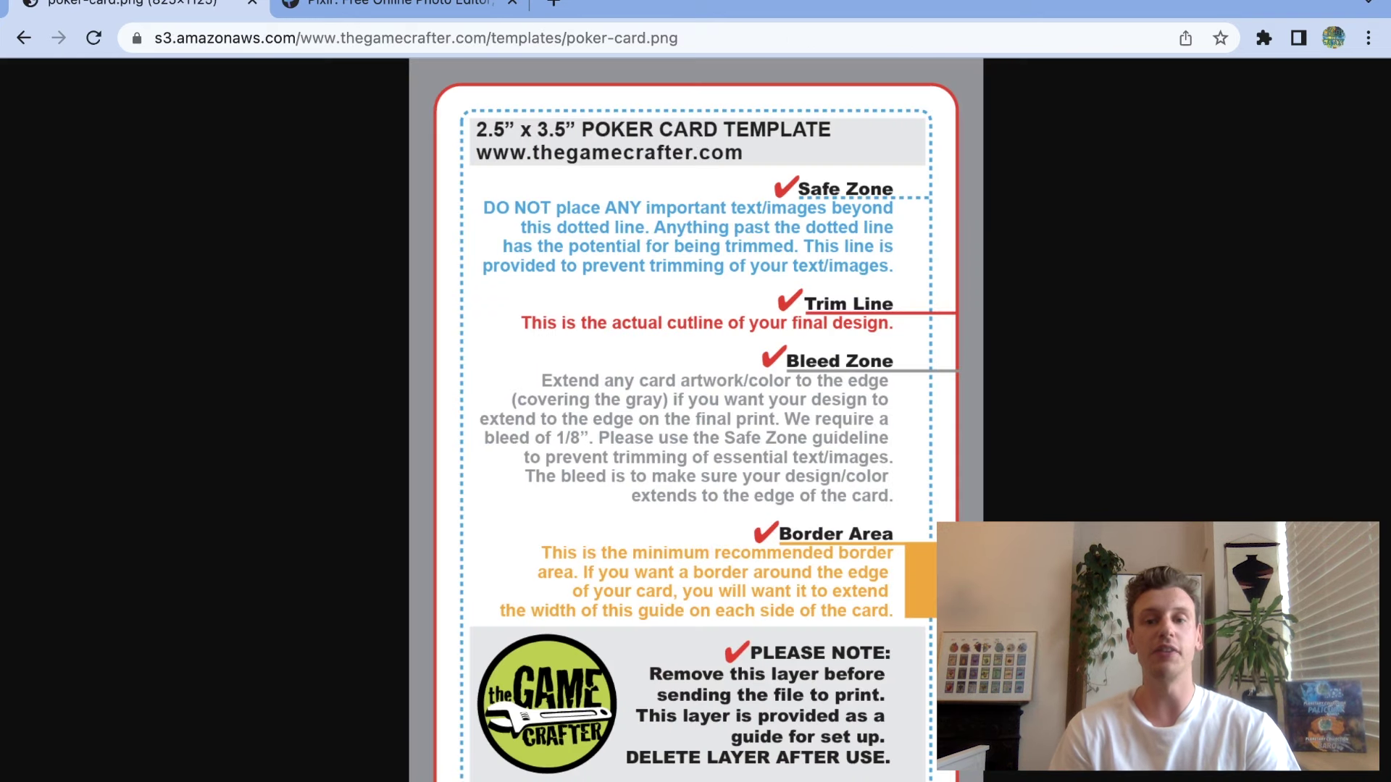
left_click(28, 45)
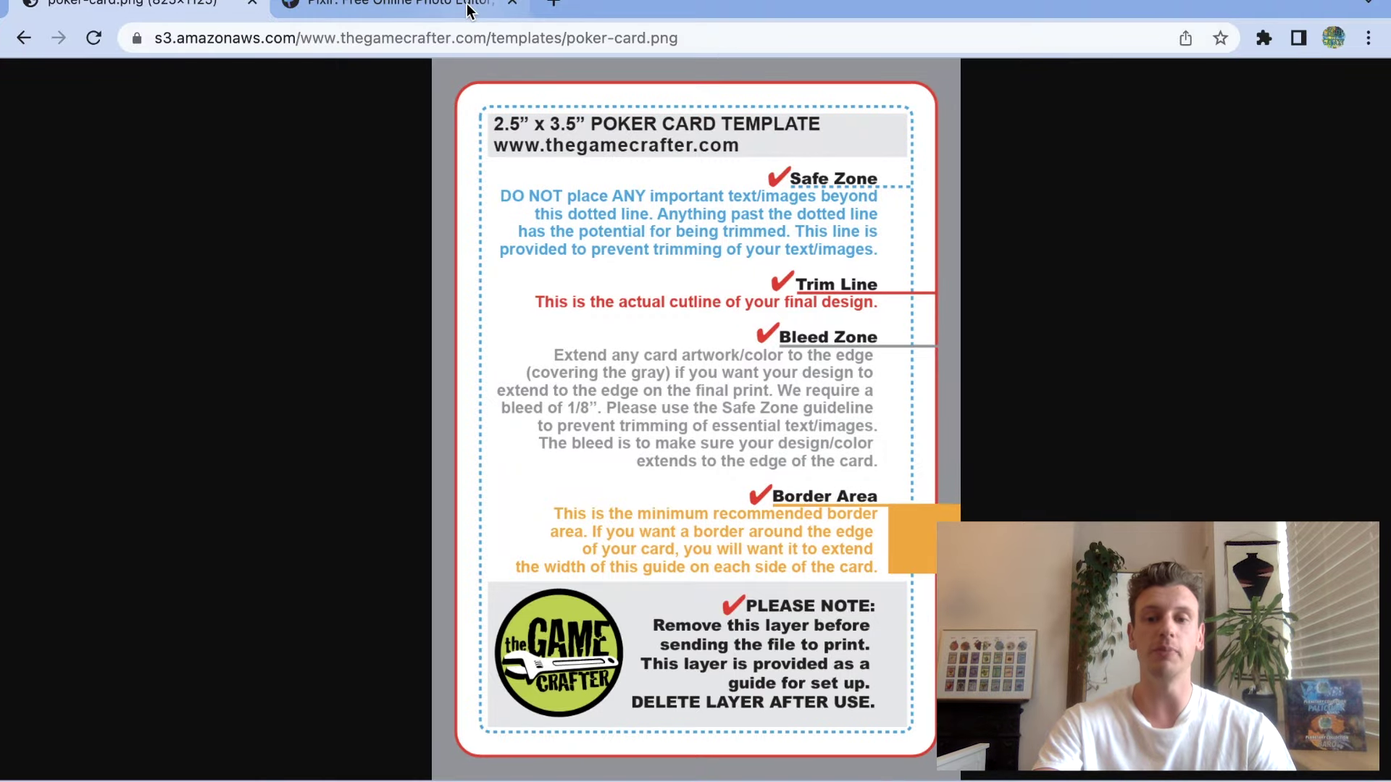
left_click(467, 9)
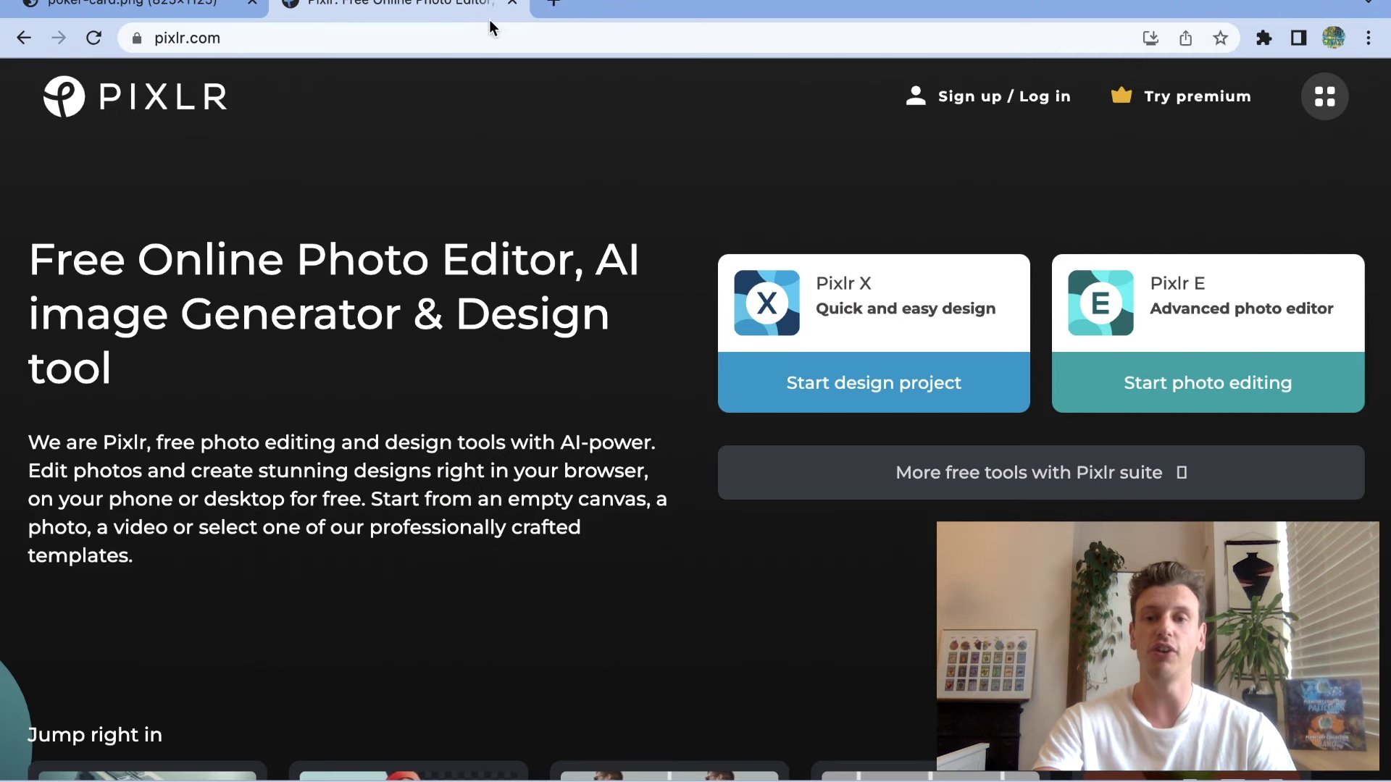
Start a Pixlr X design project and open poker-card.png from the Tutorial TCG folder.
key("super+l")
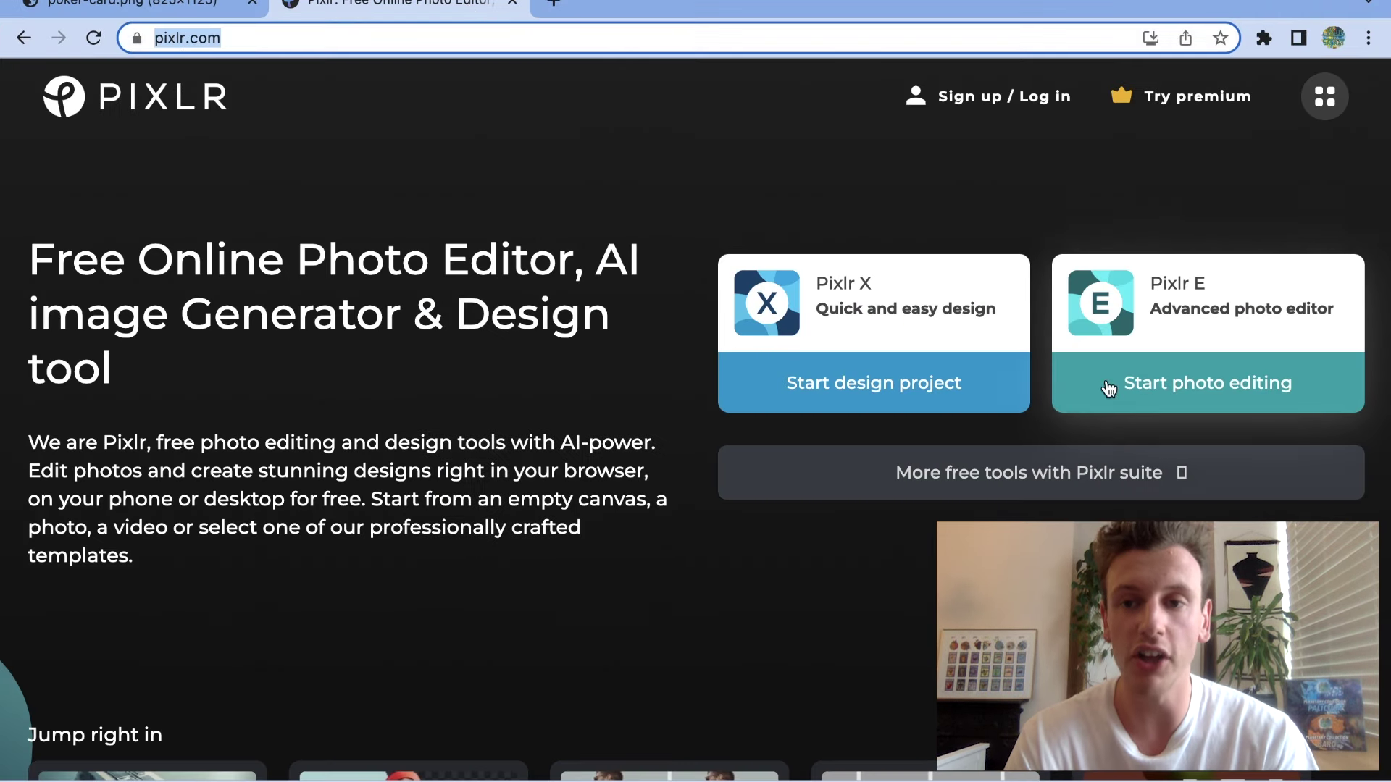
left_click(957, 398)
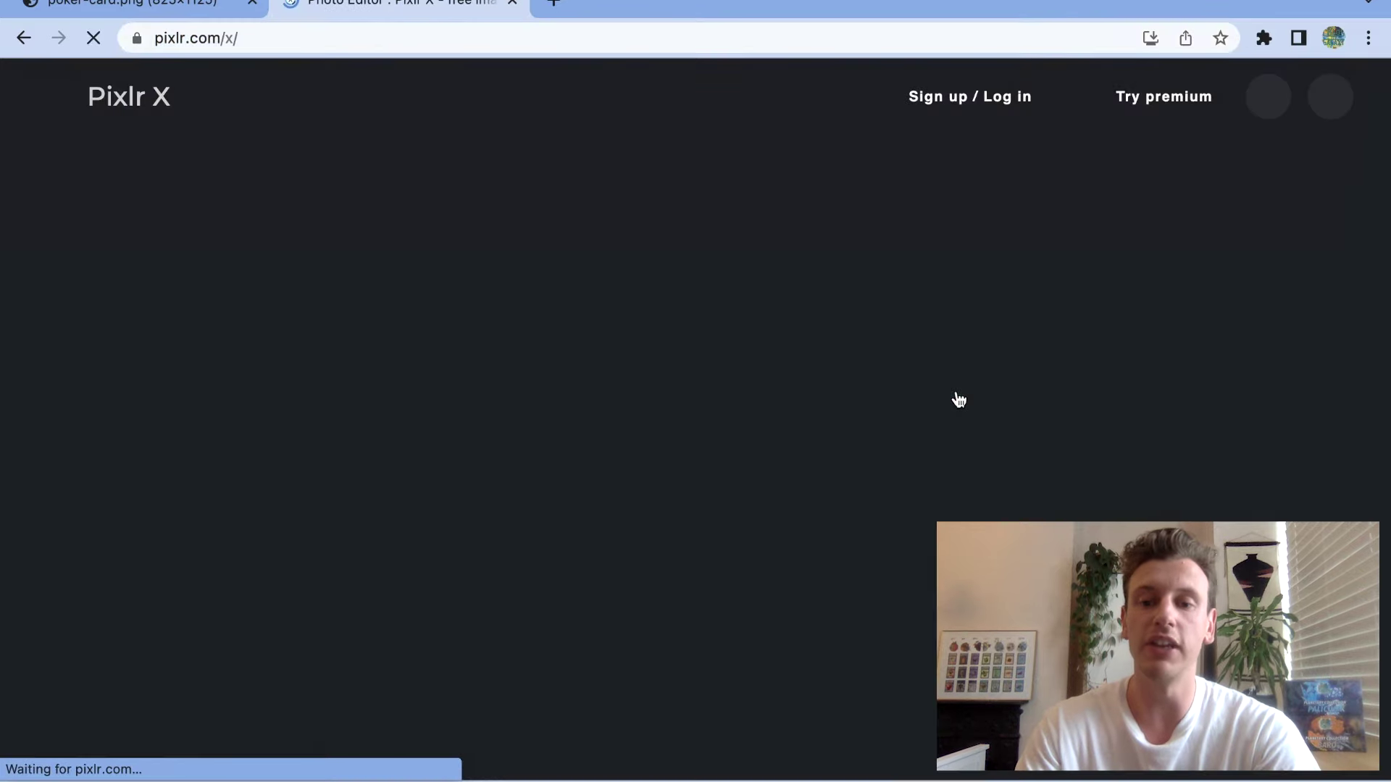
scroll(719, 661, "down", 2)
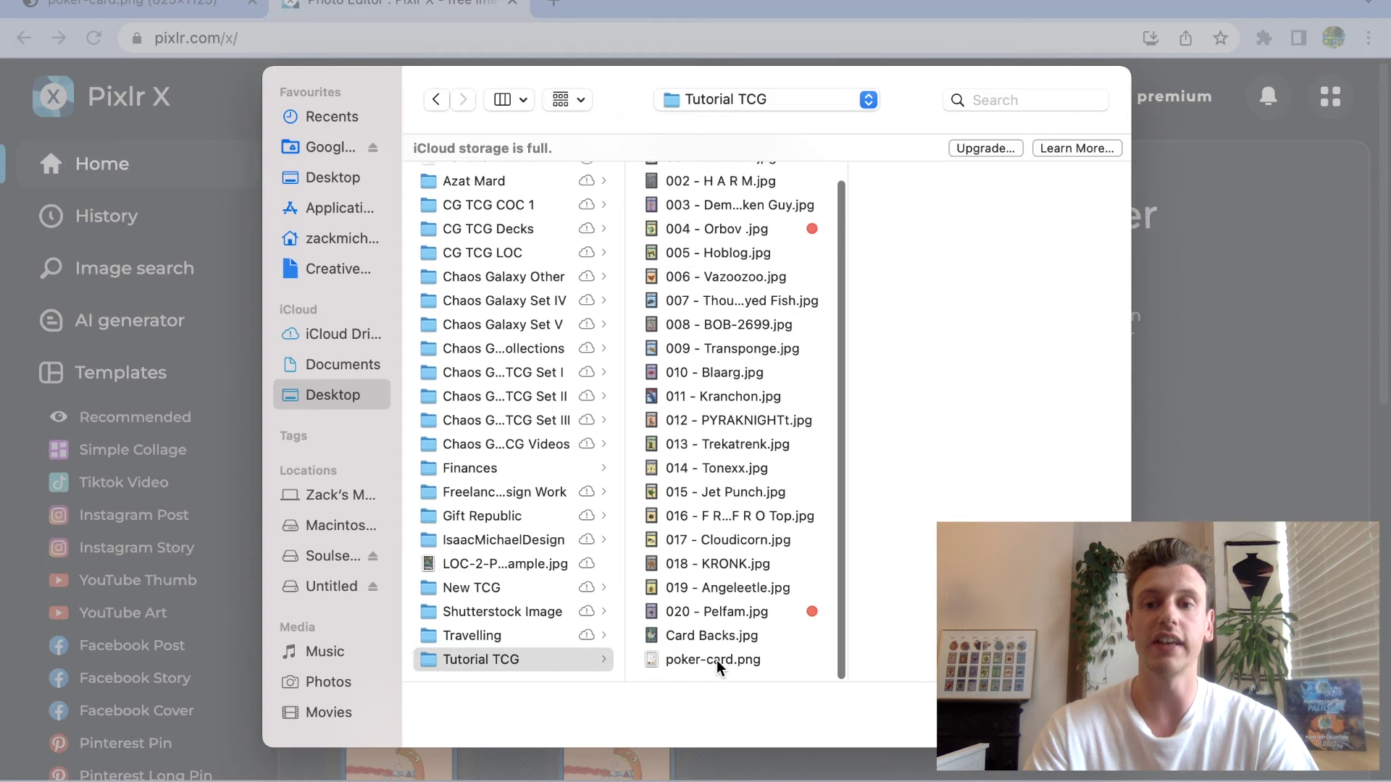
left_click(719, 665)
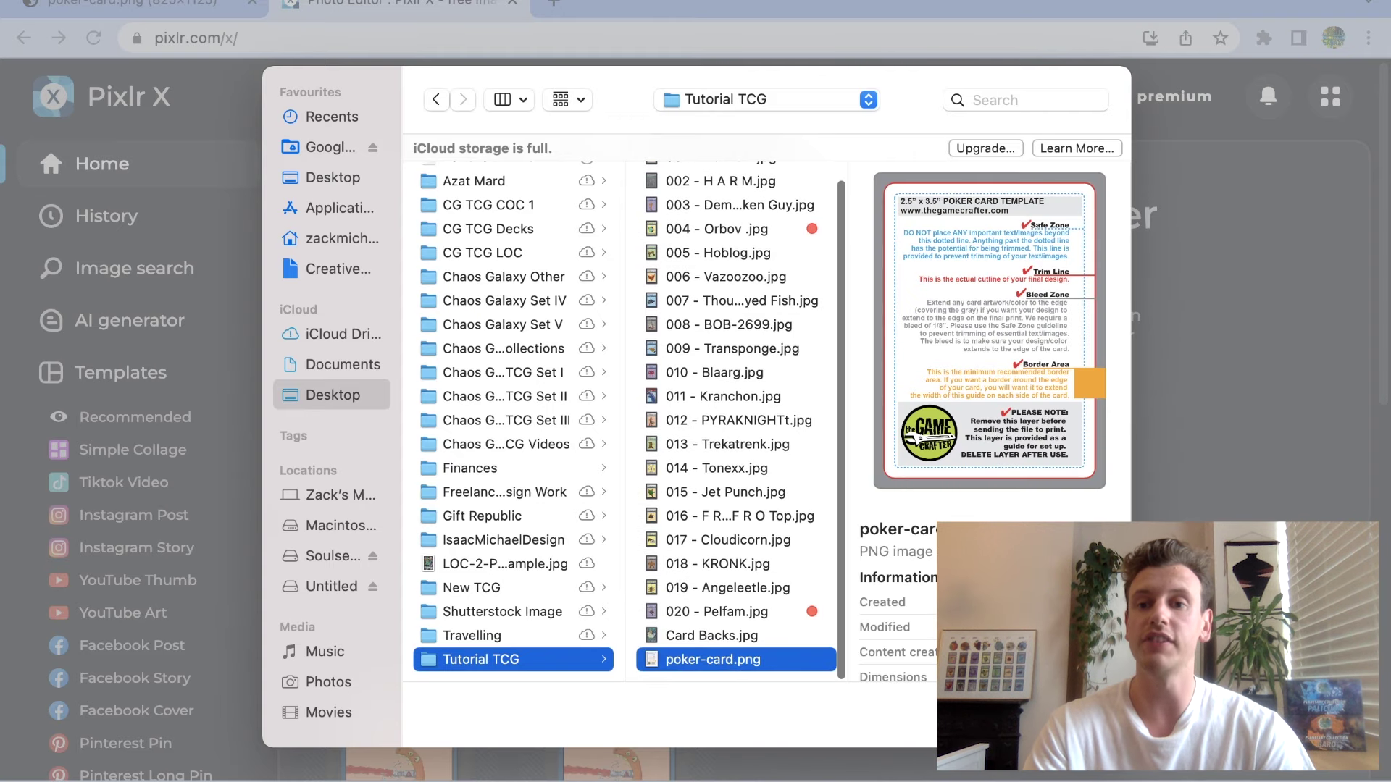
scroll(1075, 519, "down", 3)
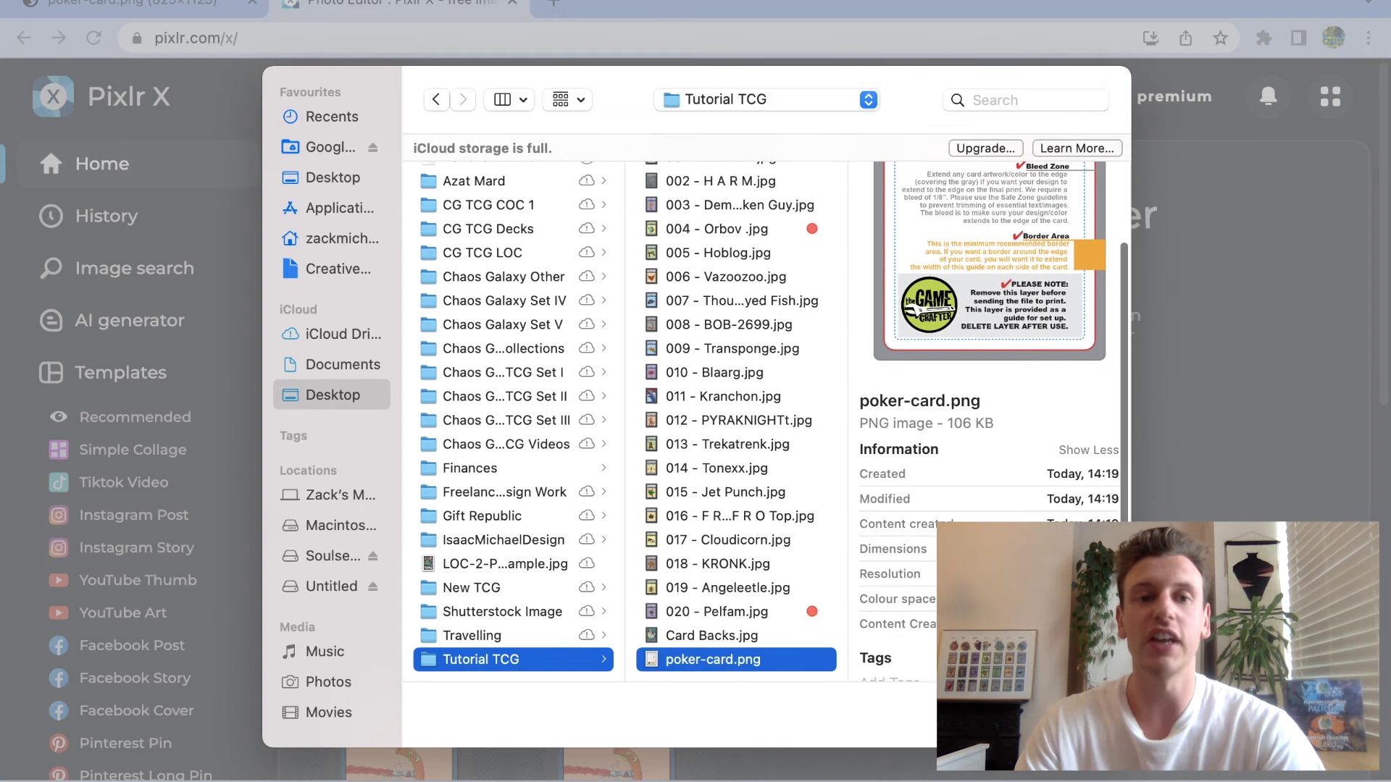
left_click(1079, 716)
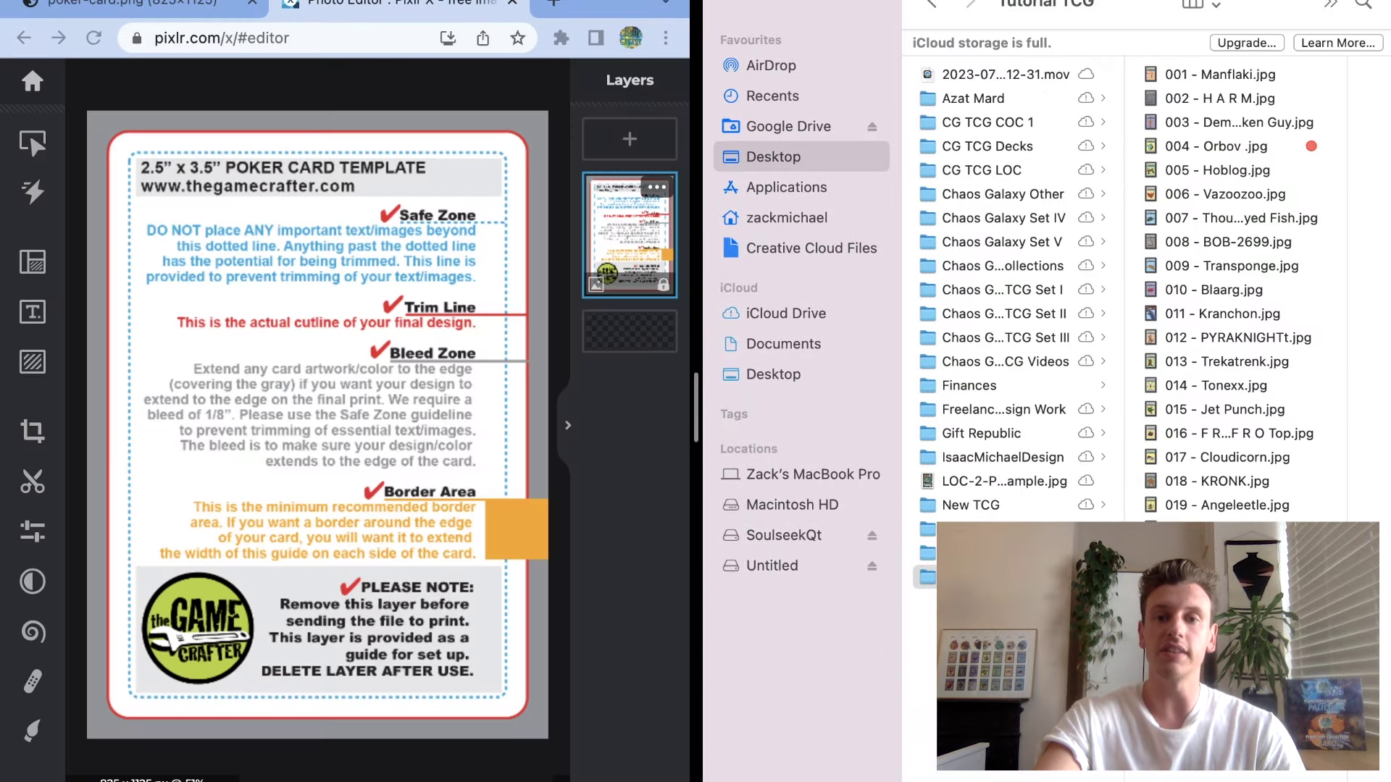
Add Card Backs.jpg from the Tutorial TCG folder as a layer in the current document and enlarge the editor window.
left_click(1199, 553)
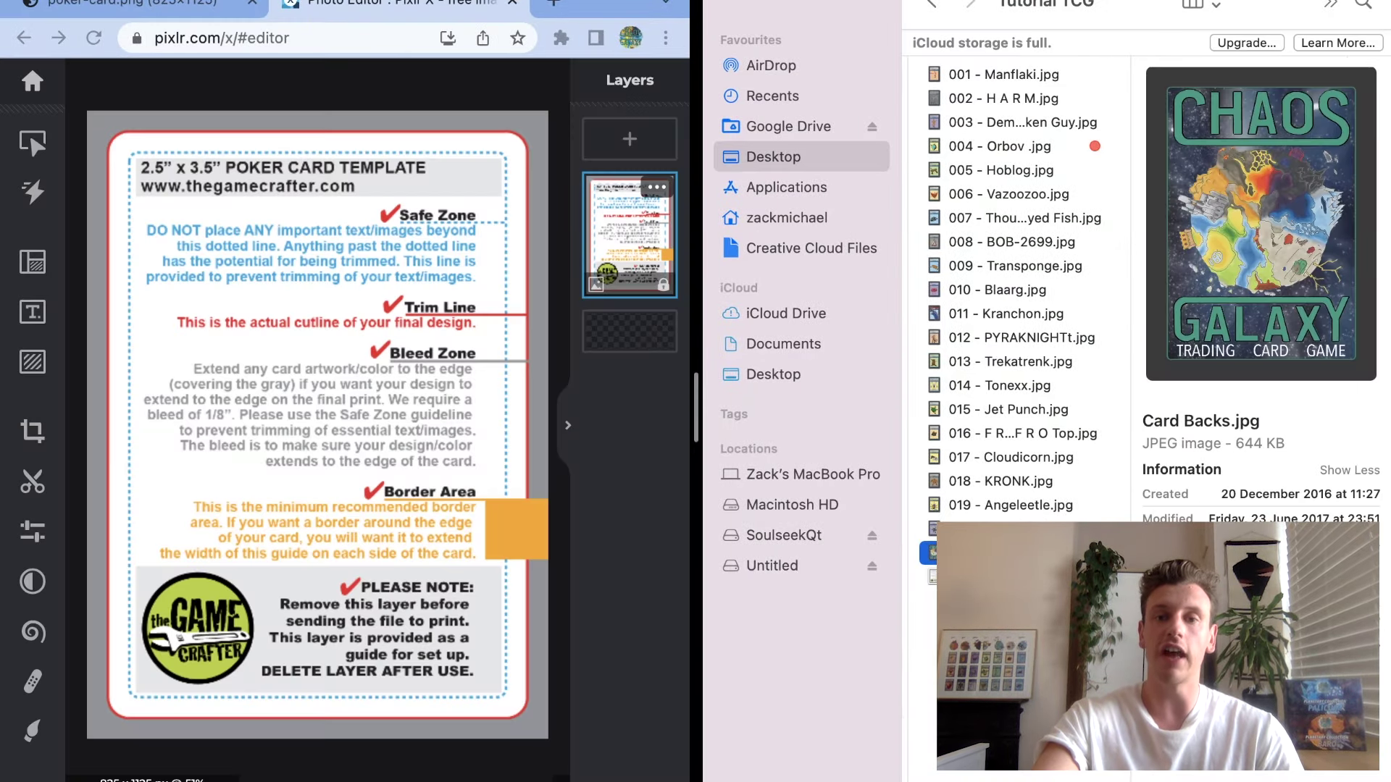
left_click_drag(1199, 553, 274, 448)
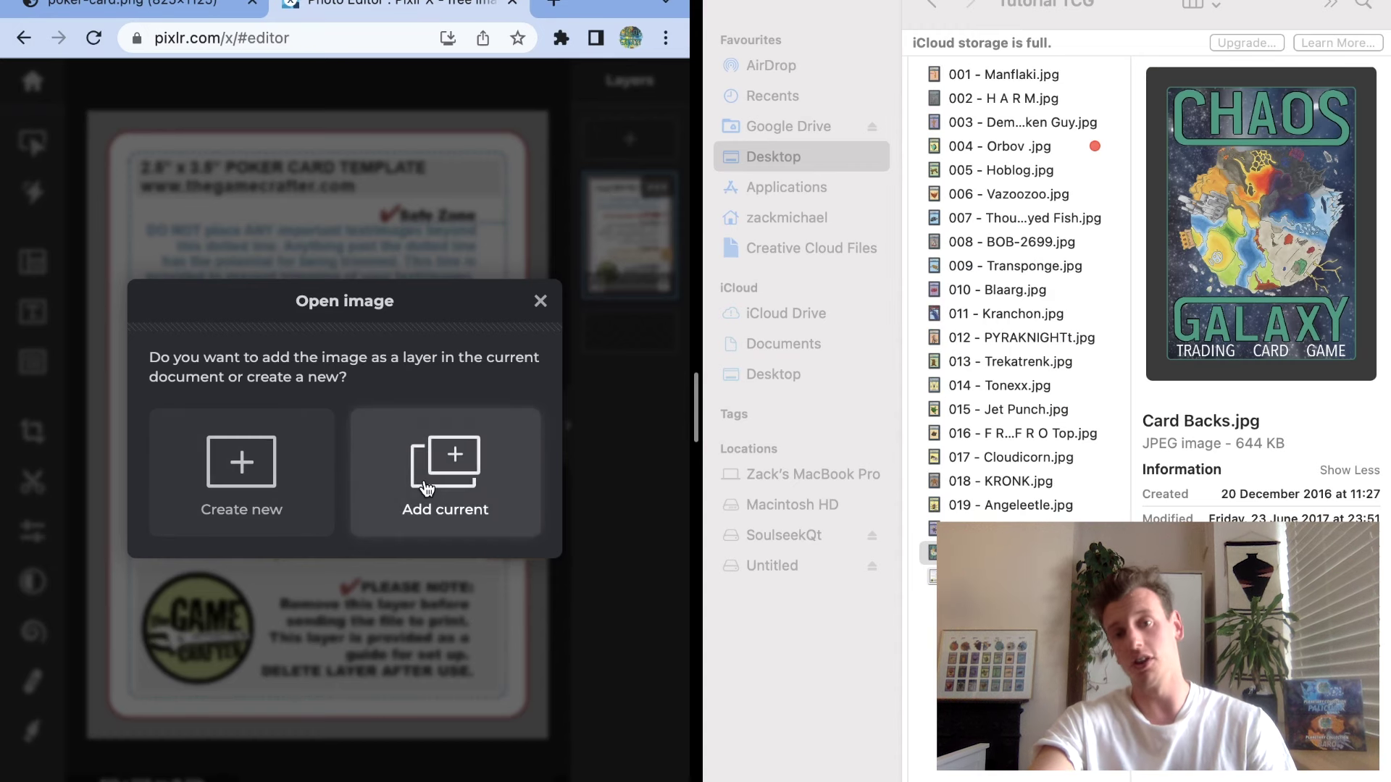
left_click(427, 488)
mouse_move(225, 5)
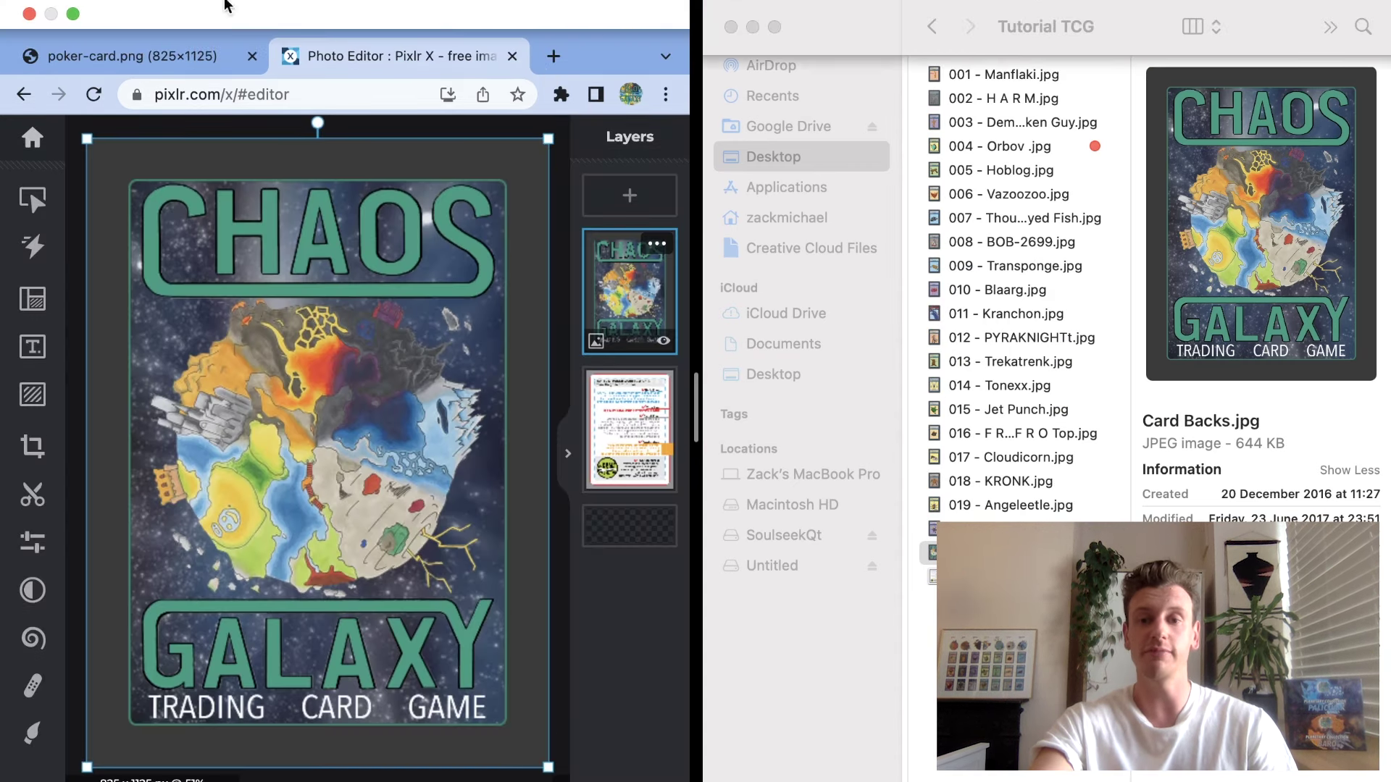
left_click(73, 13)
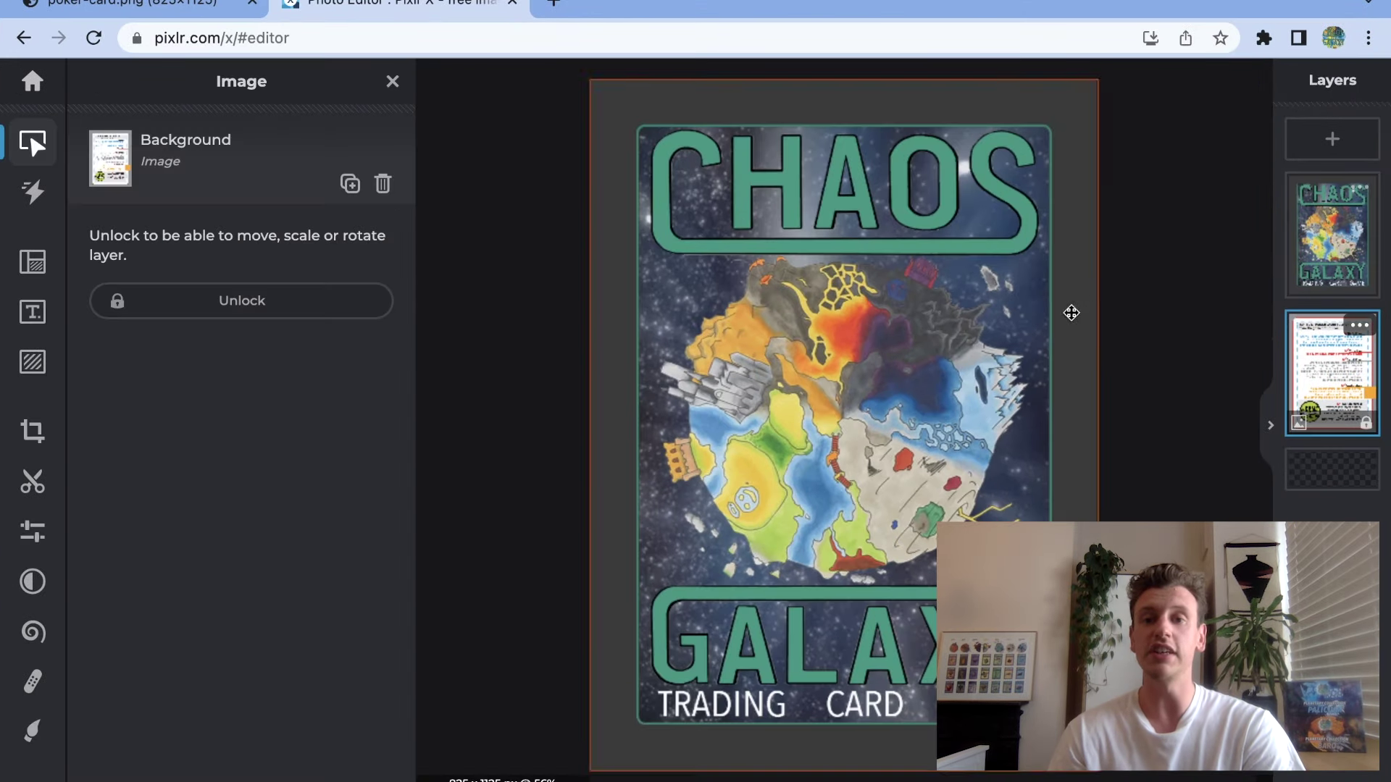
Fit the Card Backs.jpg layer to the canvas and hide it to expose the poker card template guides.
left_click(1008, 87)
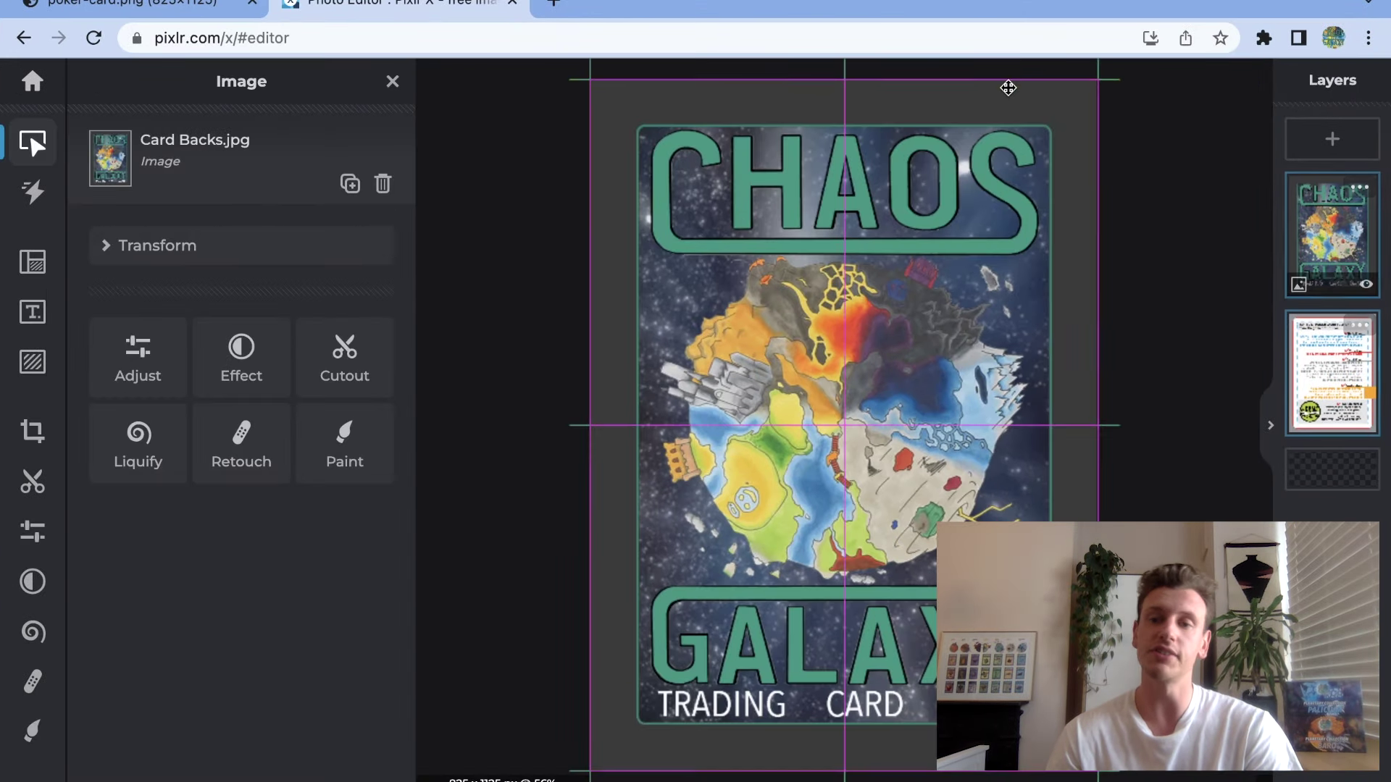
mouse_move(1096, 76)
left_mouse_down()
mouse_move(988, 203)
mouse_move(1096, 77)
left_mouse_up()
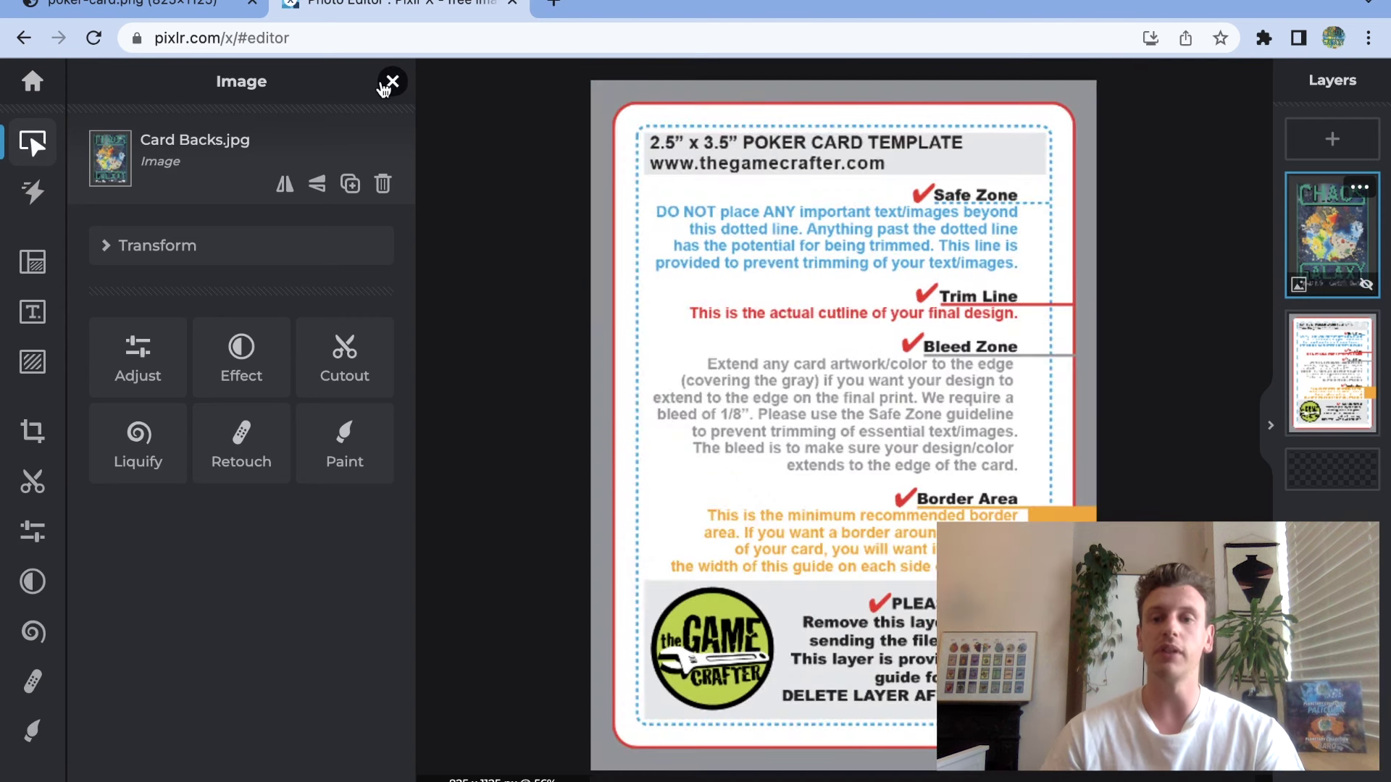
left_click(392, 81)
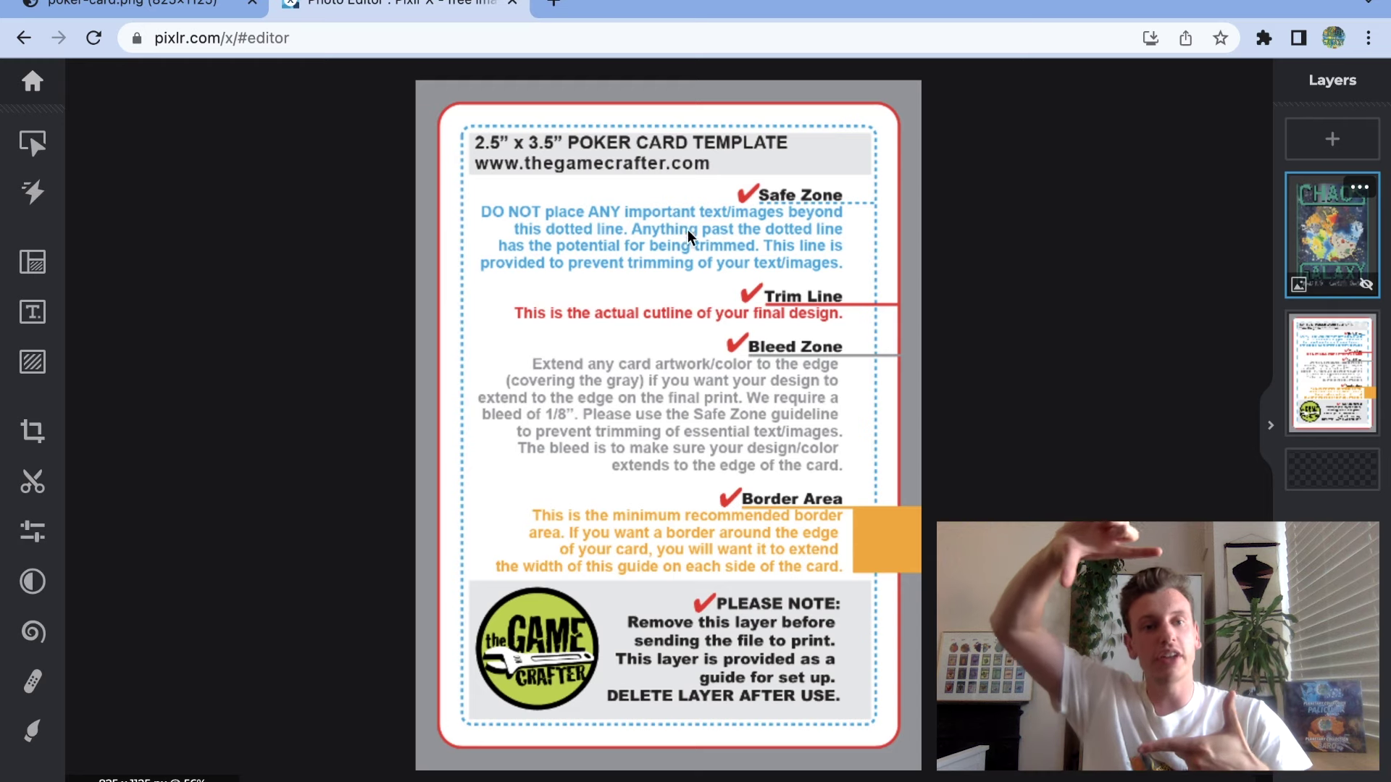
Shift the card back artwork off-centre and back into place, toggling its layer's visibility to compare it with the template zones.
left_click(1366, 284)
mouse_move(639, 312)
left_mouse_down()
mouse_move(616, 309)
mouse_move(668, 331)
mouse_move(683, 290)
mouse_move(656, 305)
left_mouse_up()
left_click(1366, 284)
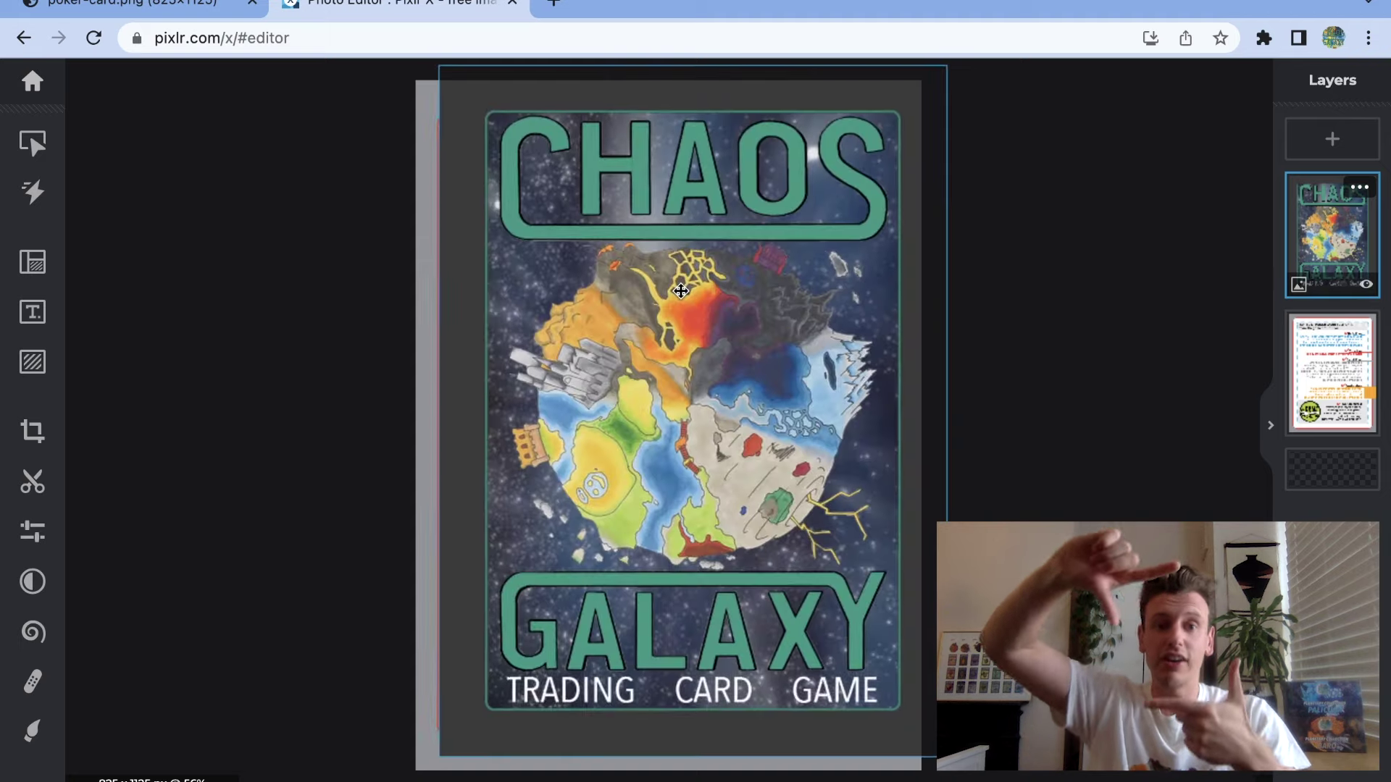
left_click_drag(681, 291, 652, 305)
left_click(1365, 287)
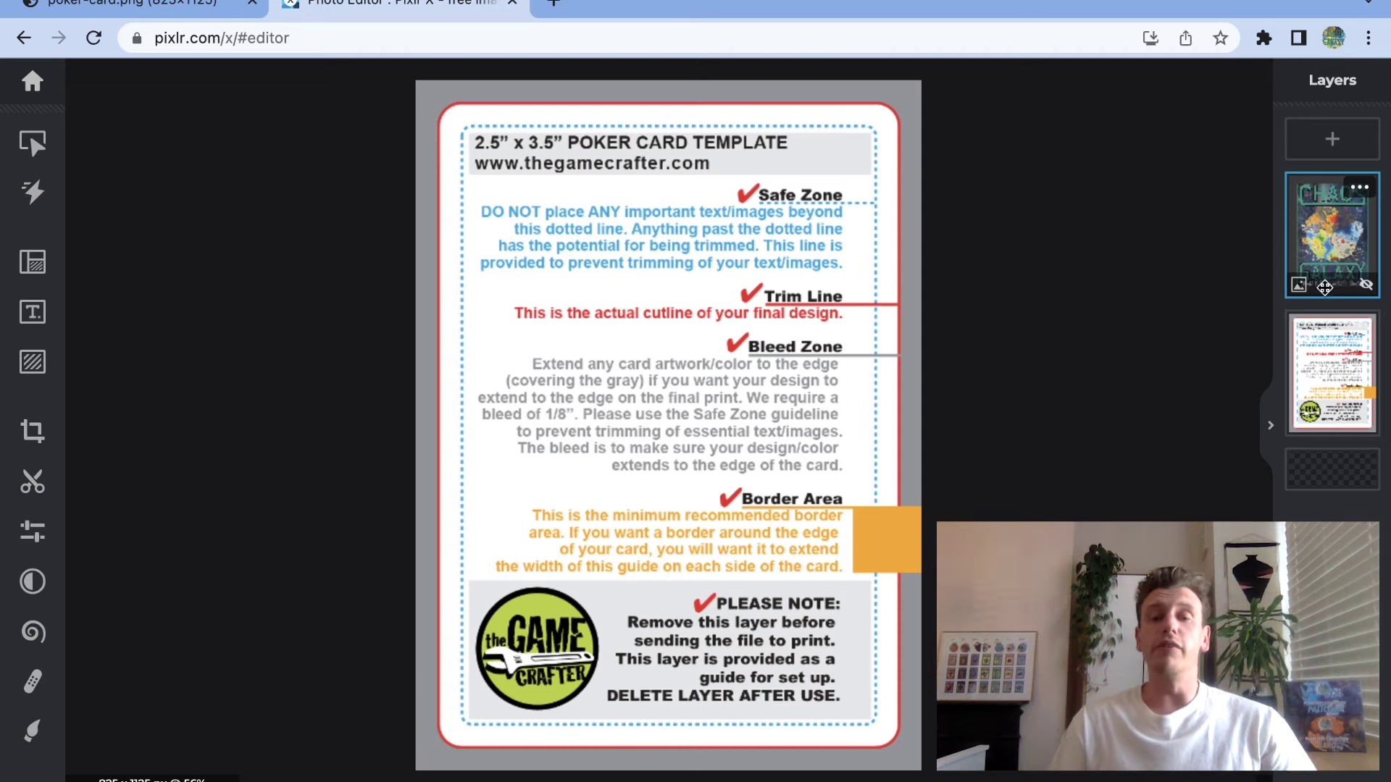
left_click(1373, 285)
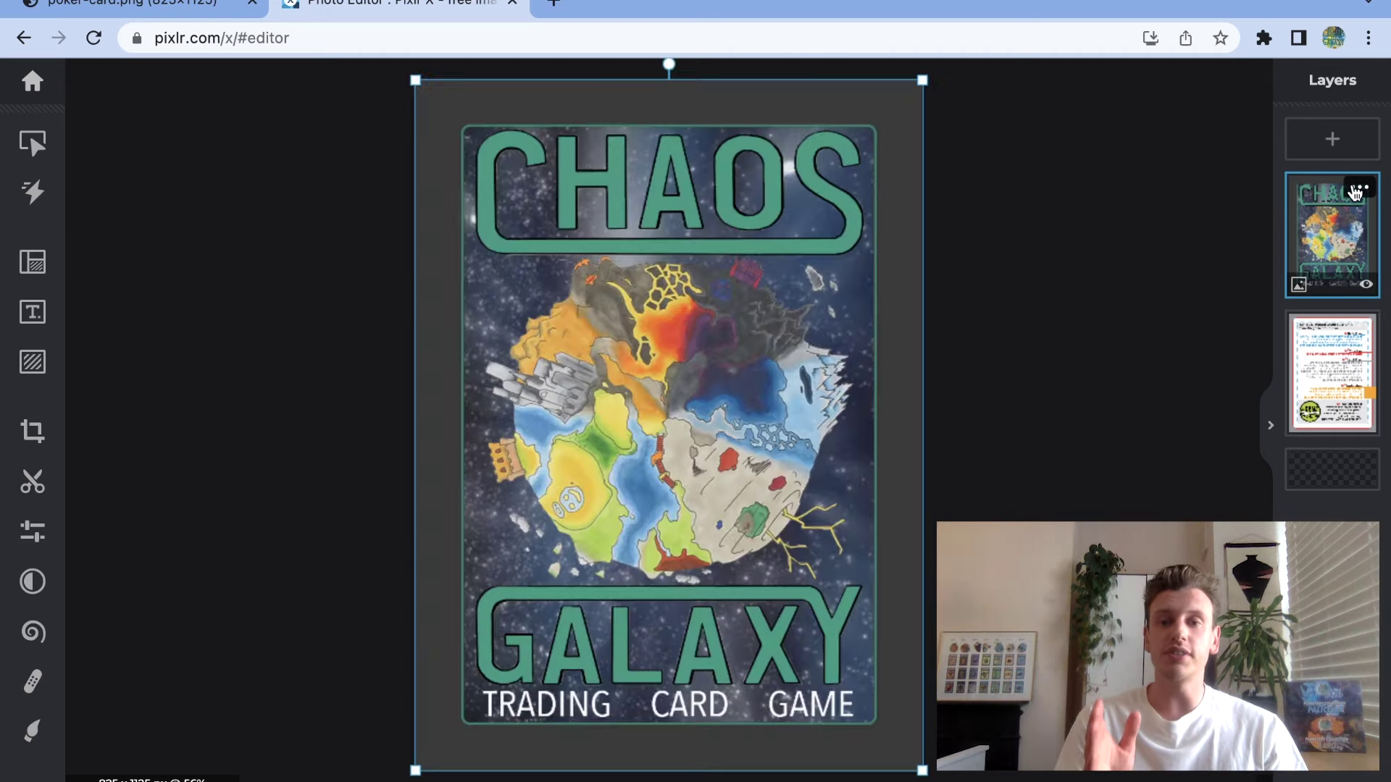
Lower the Card Backs.jpg layer's opacity to 54 to compare it with the safe zone and trim line, and restore it to 100.
left_click(1358, 190)
left_click_drag(1279, 351, 1181, 355)
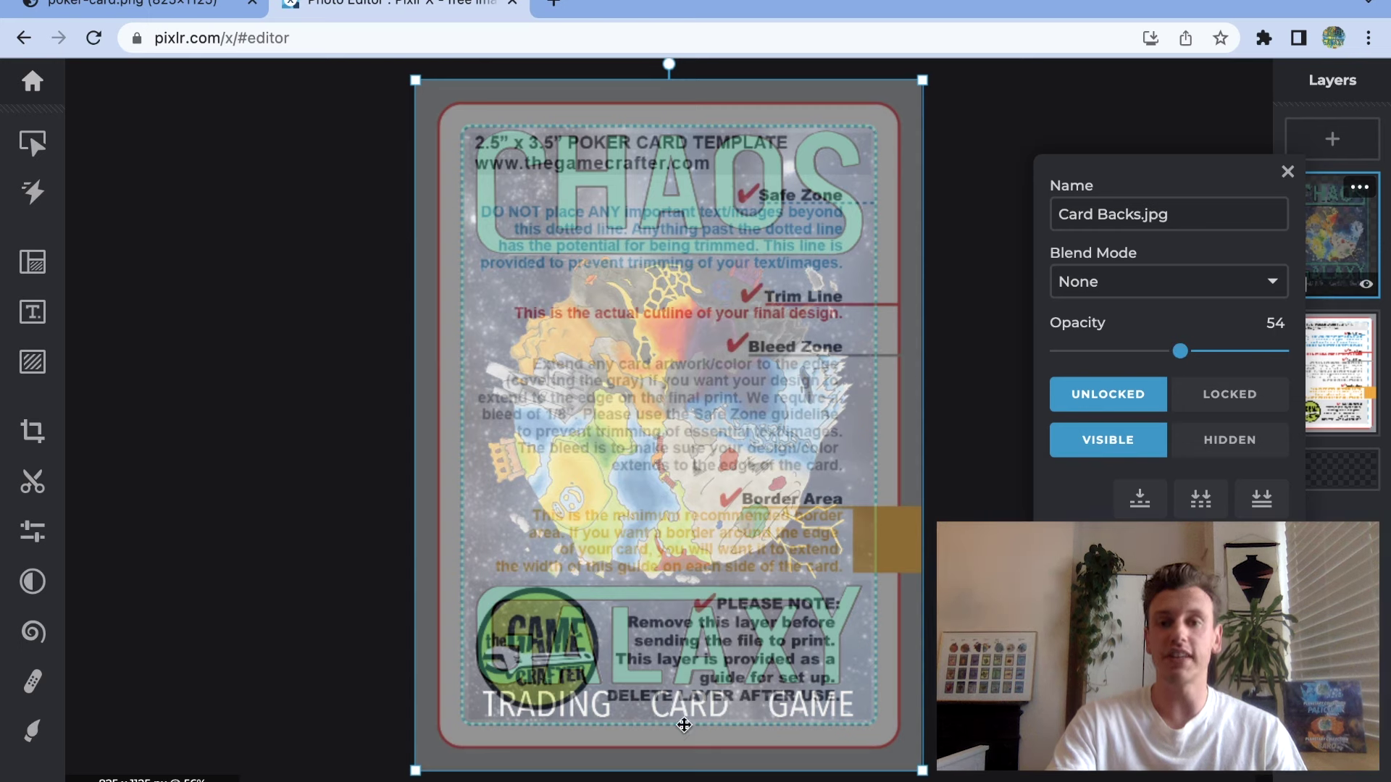
left_click_drag(1180, 350, 1279, 351)
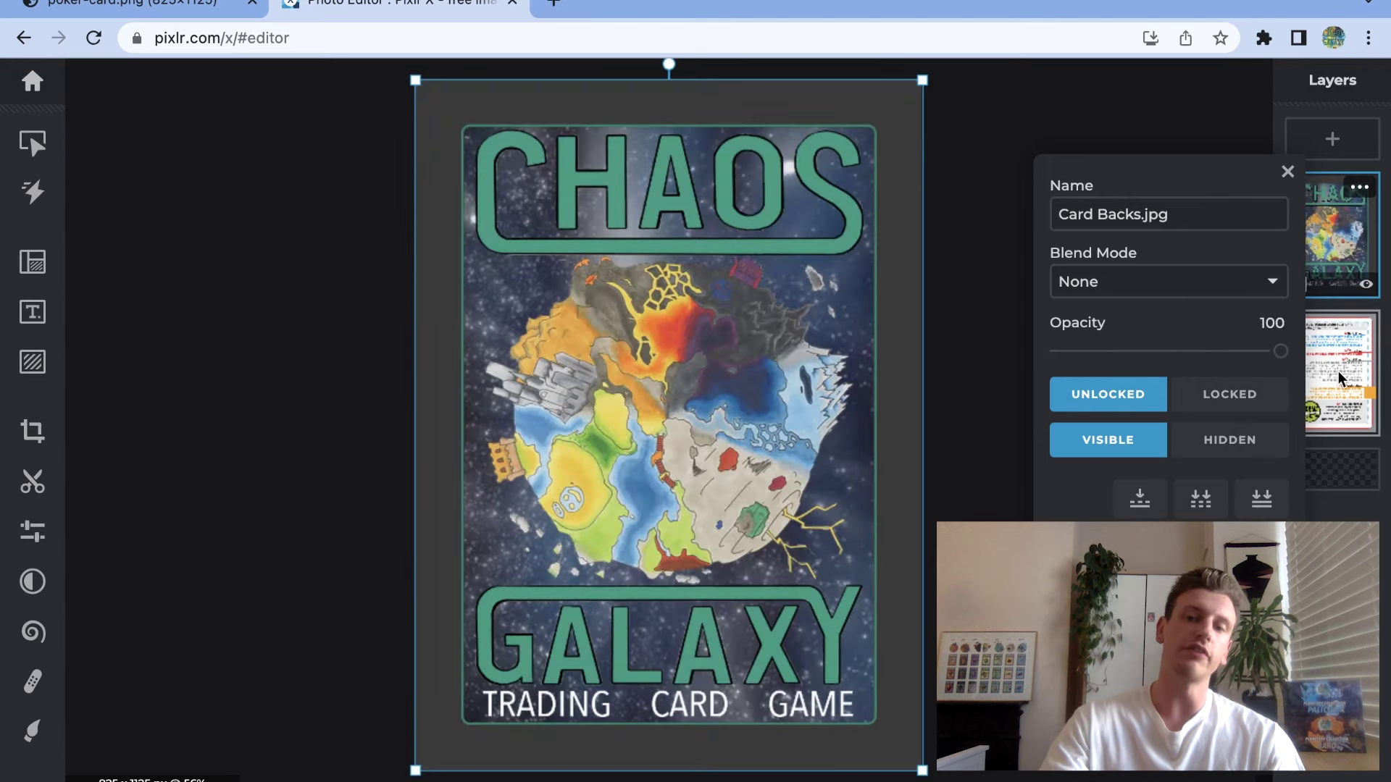
Set the JPG export quality of the card back to 100% and check its width and height in the save settings.
key("ctrl+s")
left_click_drag(994, 342, 1095, 343)
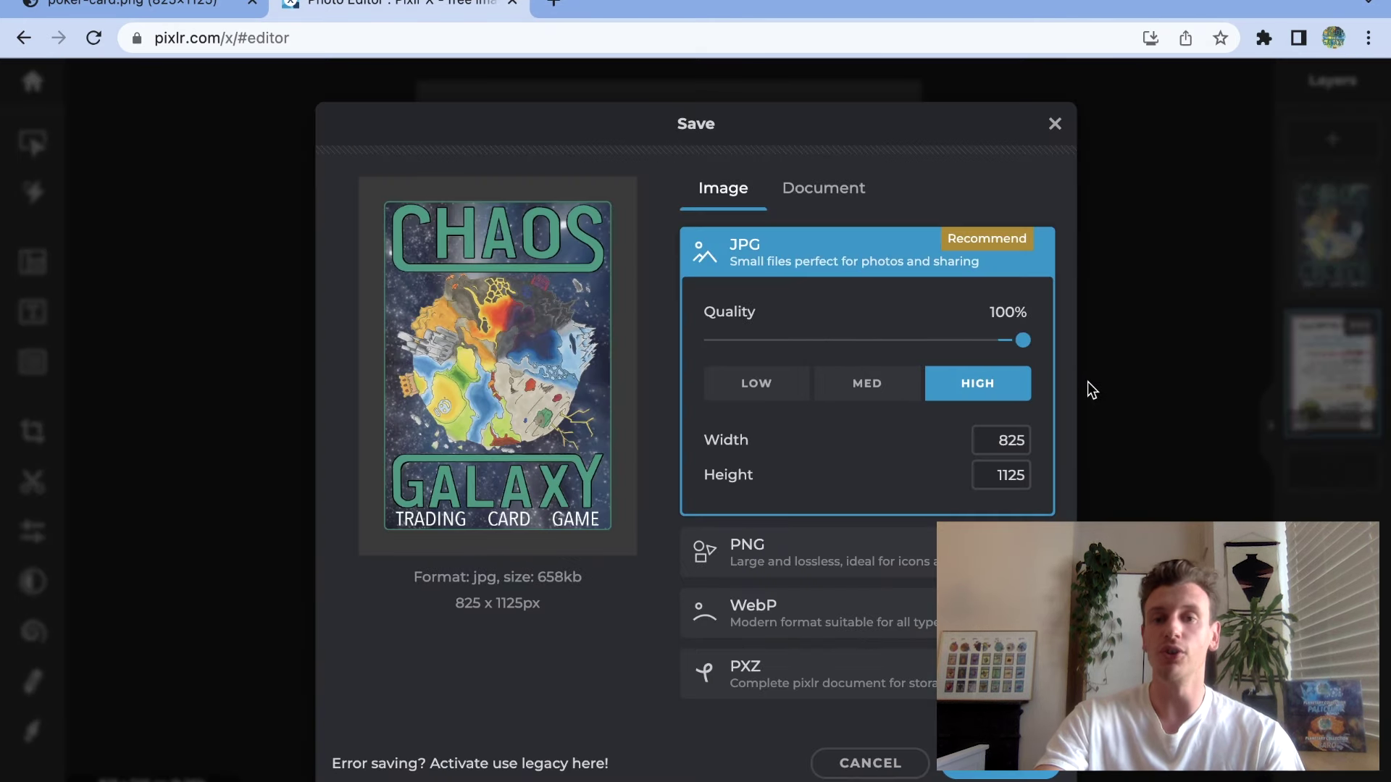
left_click(993, 442)
left_click_drag(993, 443, 1062, 453)
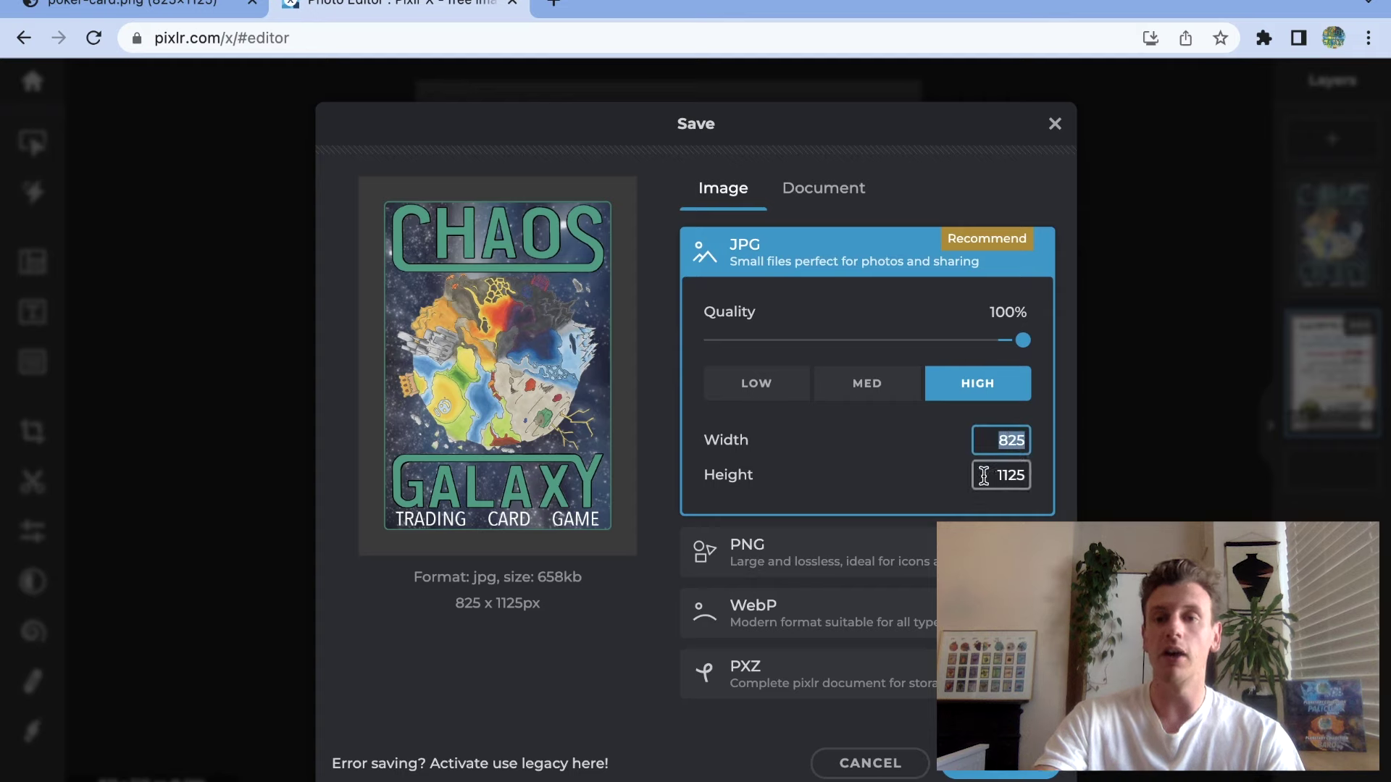
left_click_drag(981, 475, 1044, 481)
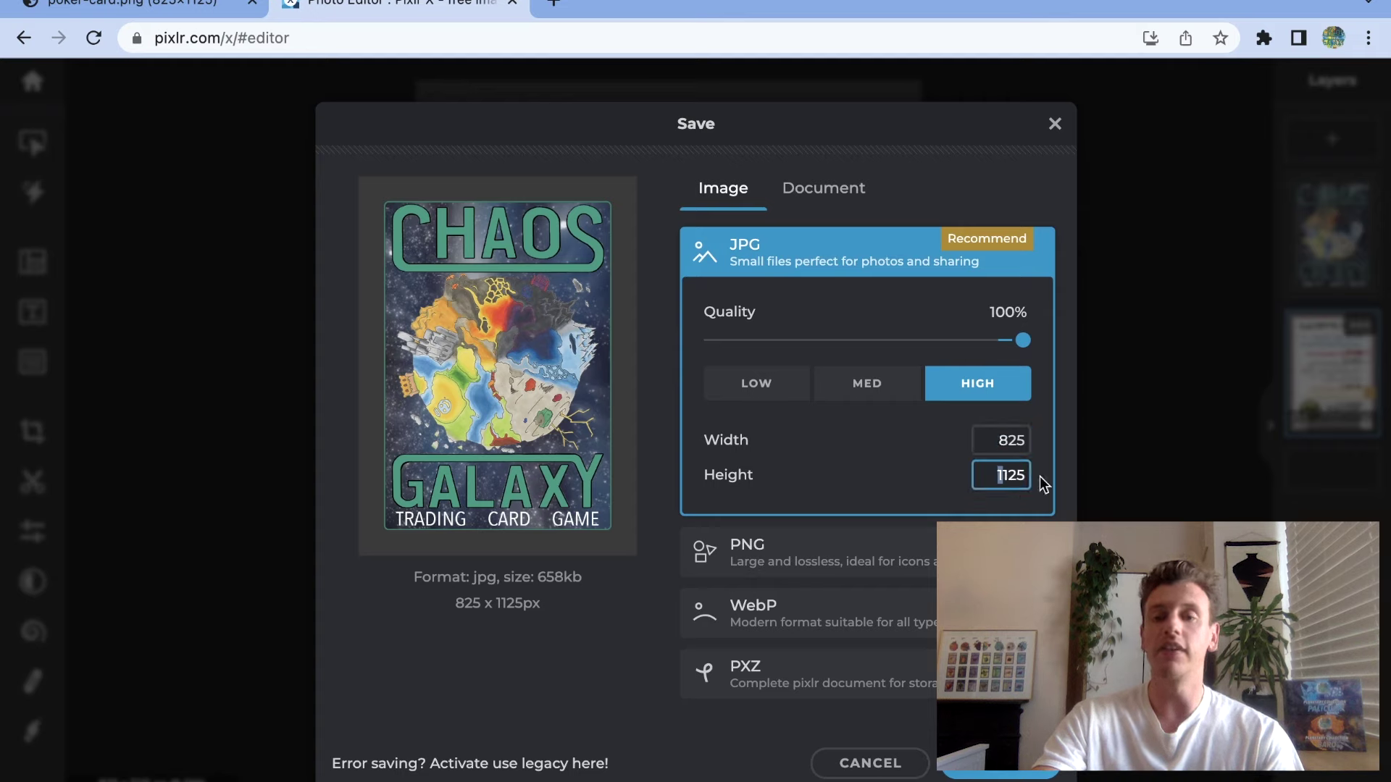
left_click(1059, 513)
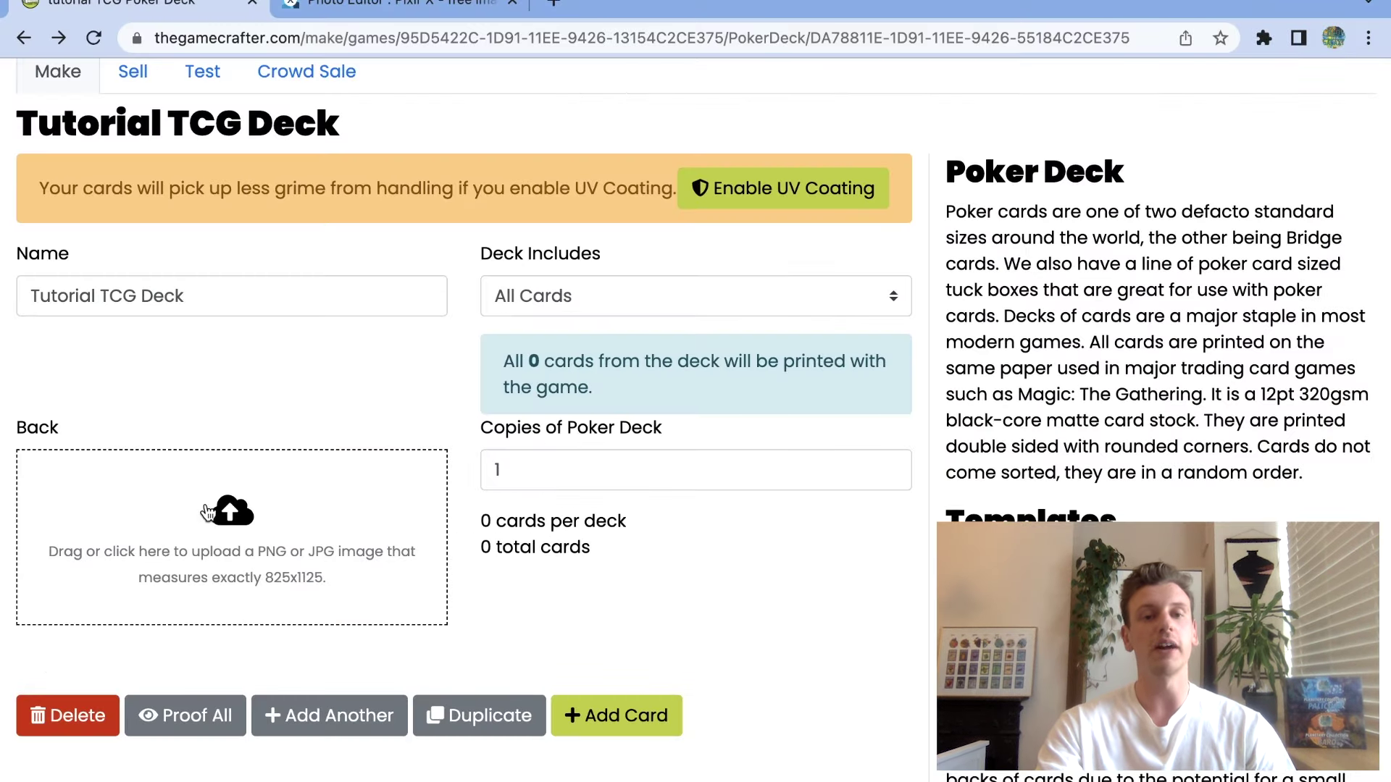
Upload Card Backs.jpg as the back image of the Tutorial TCG Deck.
left_click(208, 513)
scroll(677, 574, "down", 1)
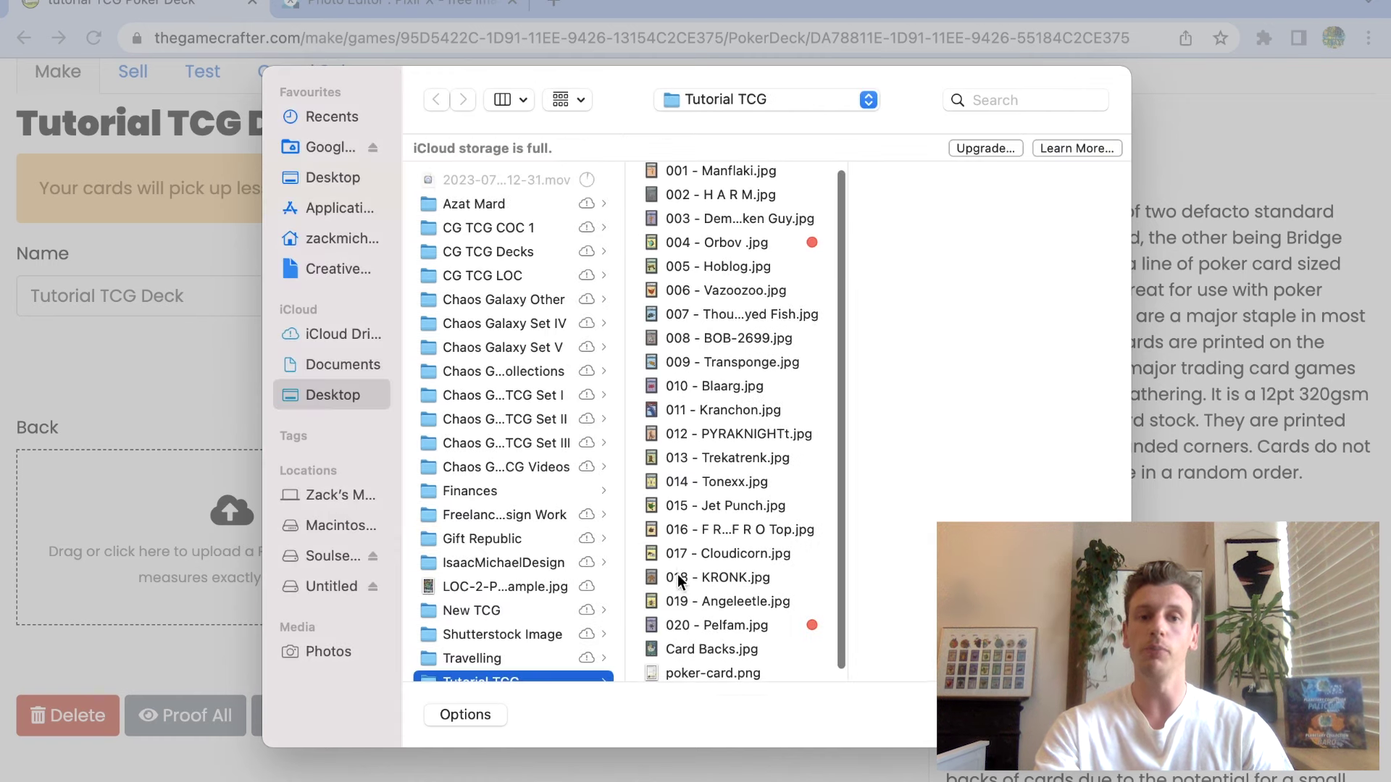
left_click(738, 633)
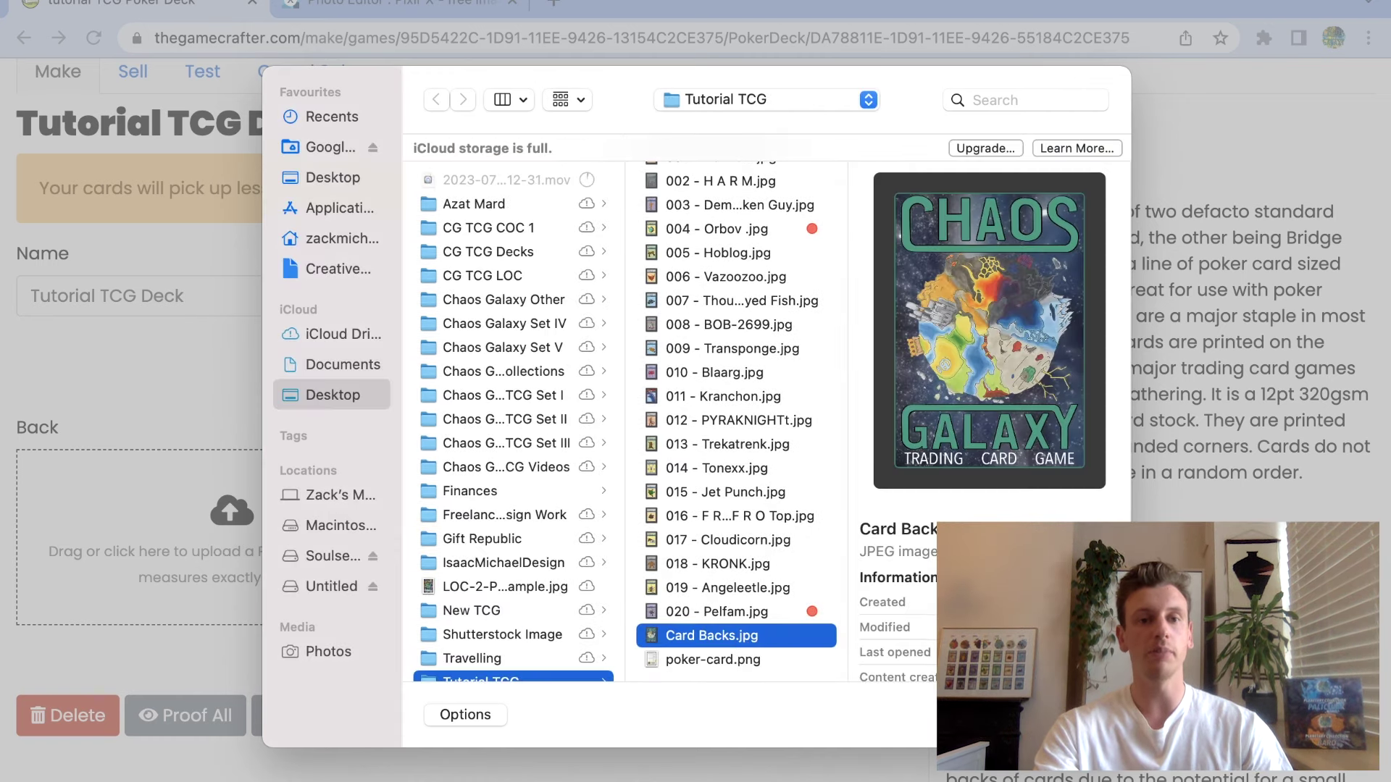
left_click(1081, 715)
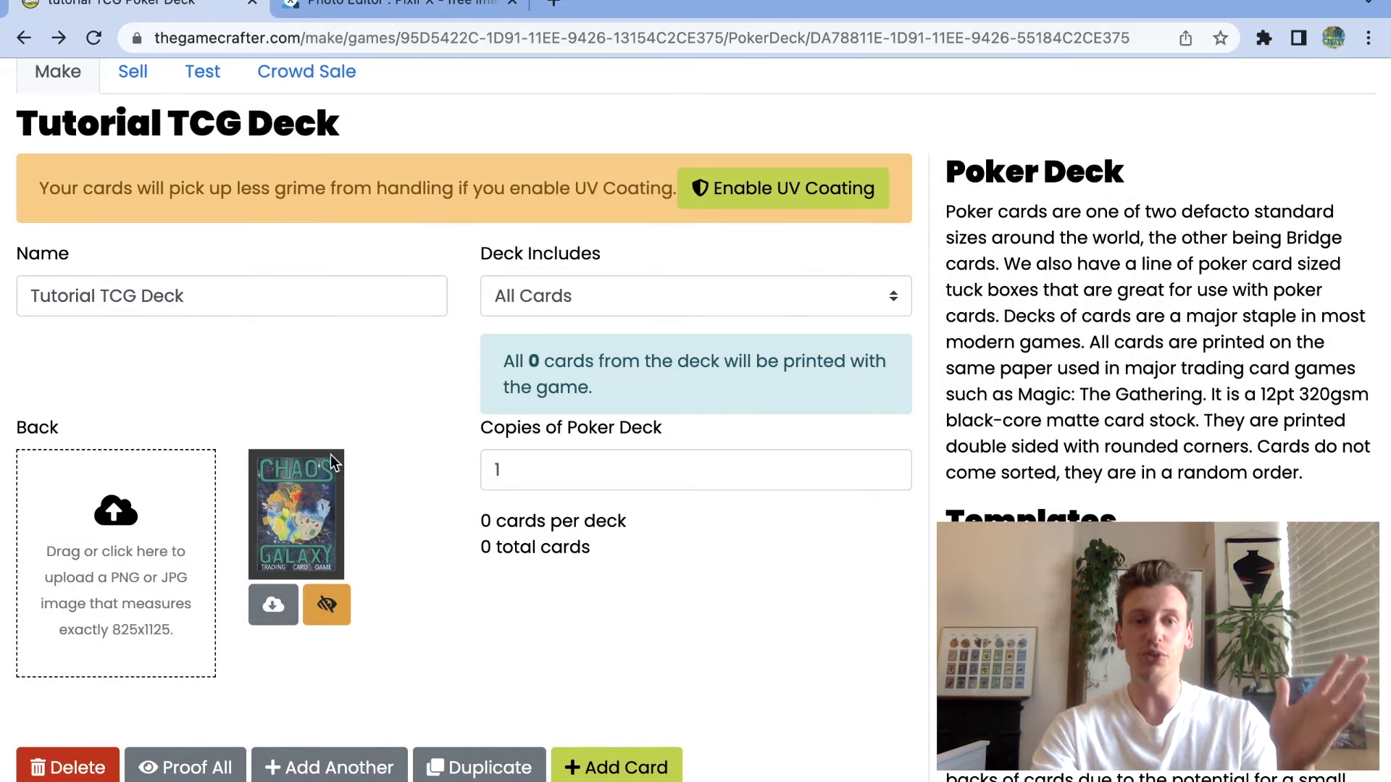
Review the deck's included-cards options, keeping All Cards, and examine the setting for copies of the Poker Deck.
mouse_move(277, 512)
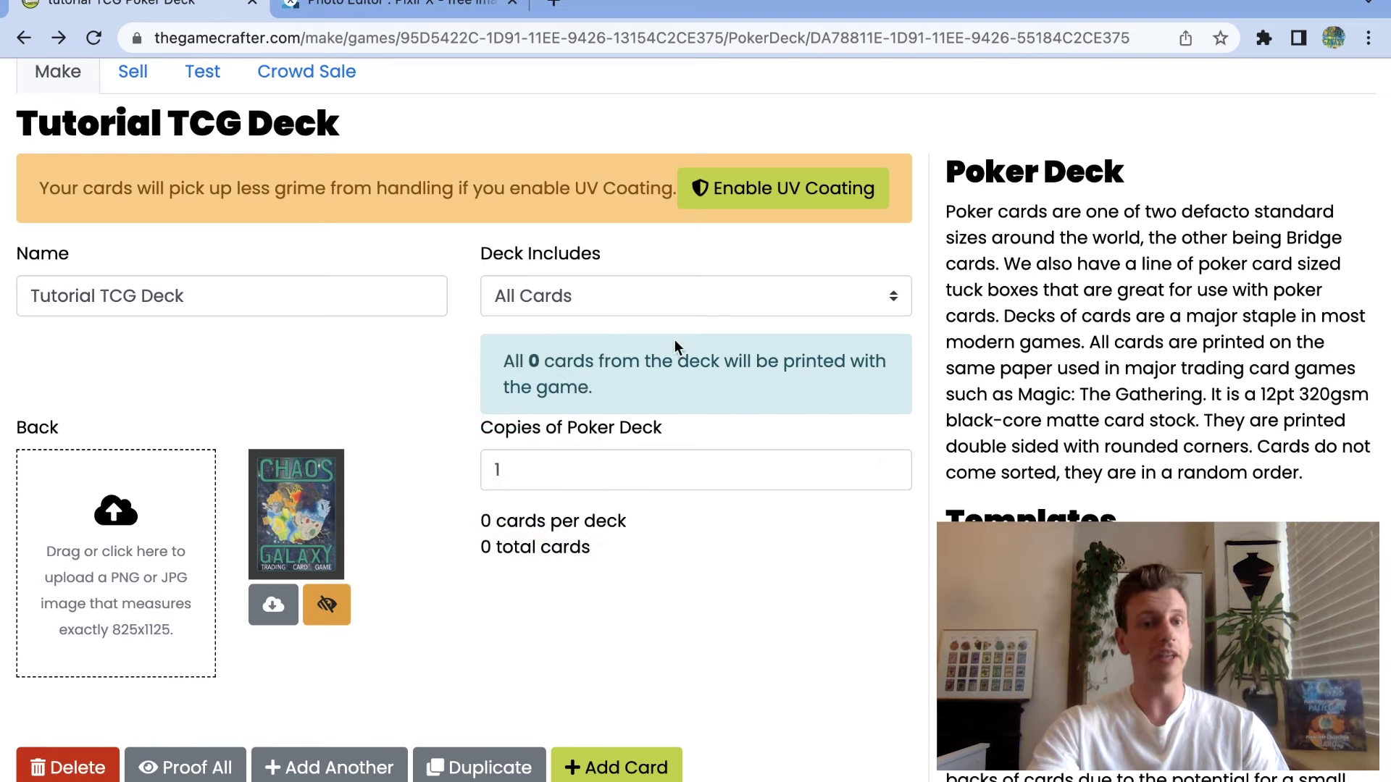
left_click(892, 293)
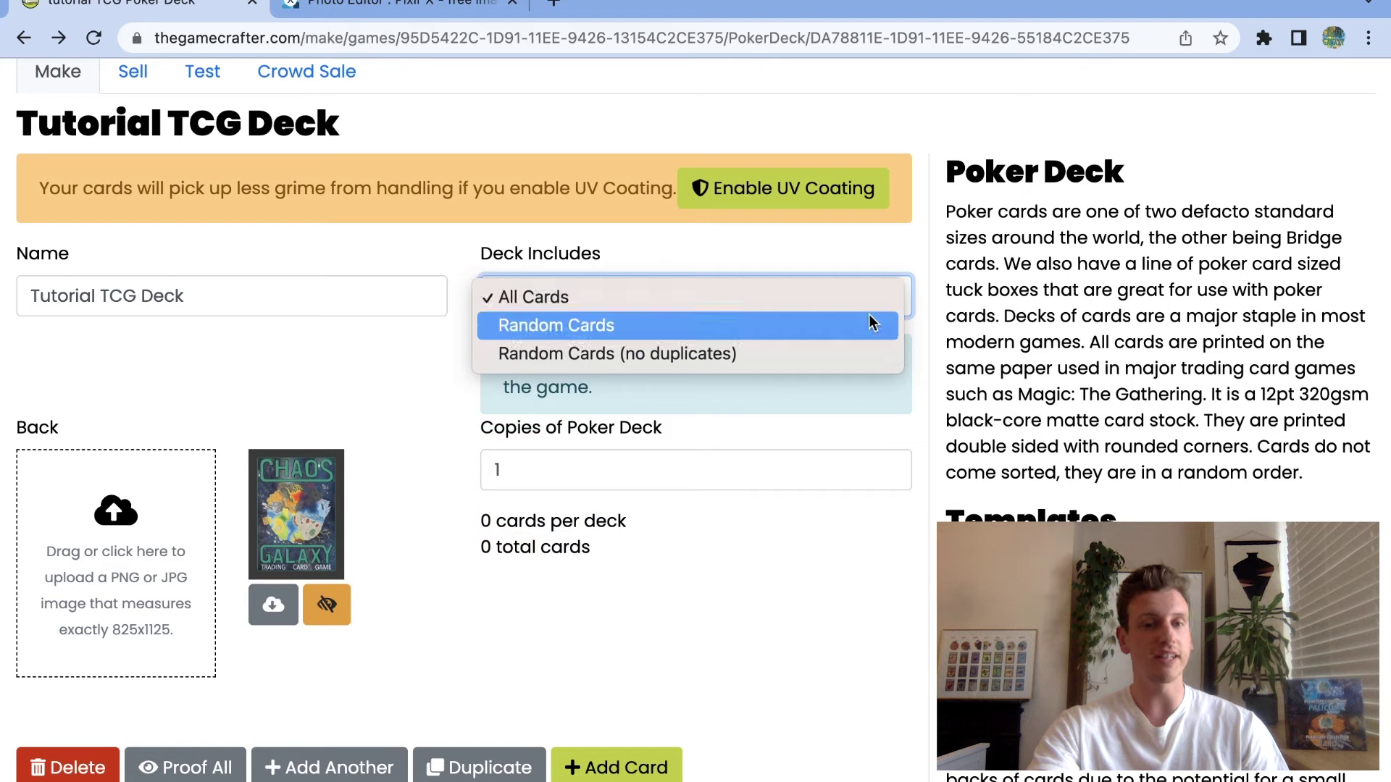
left_click(768, 606)
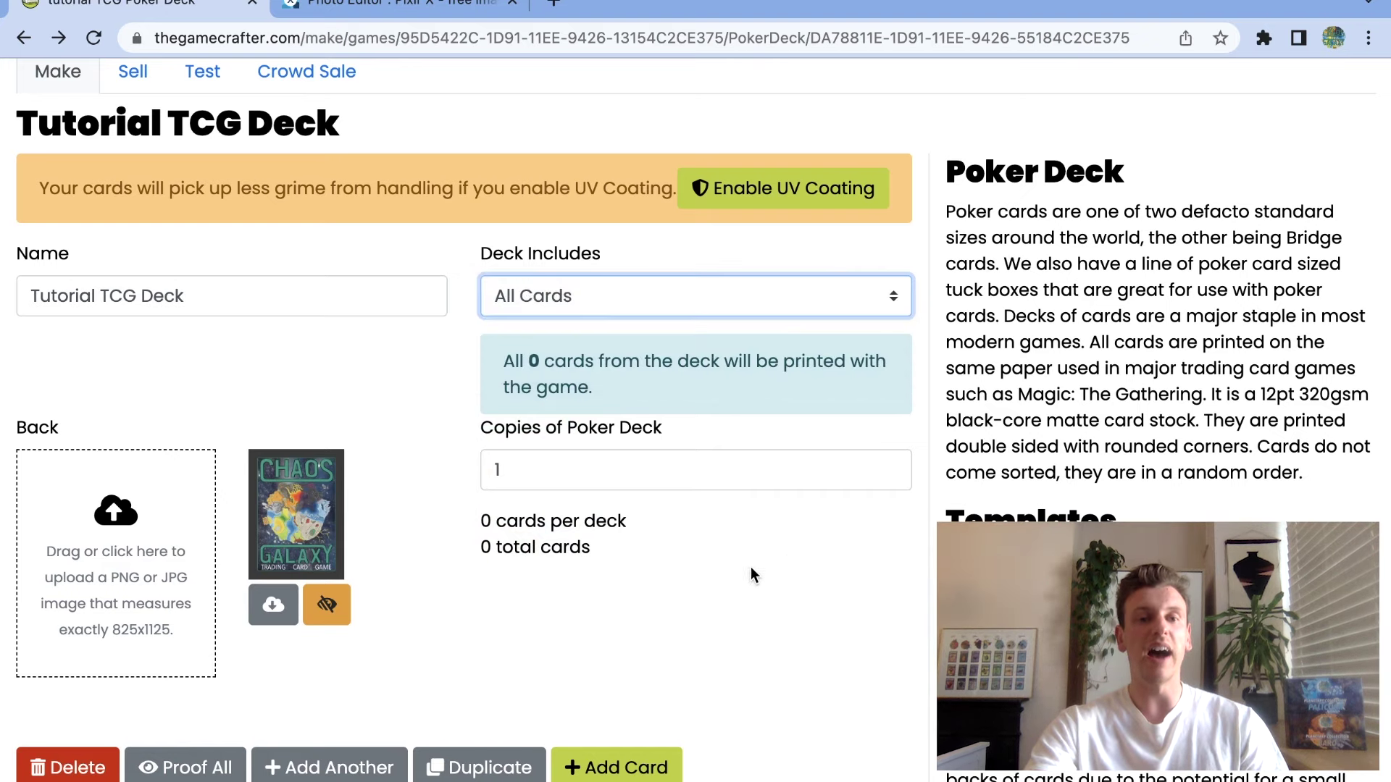
left_click(691, 468)
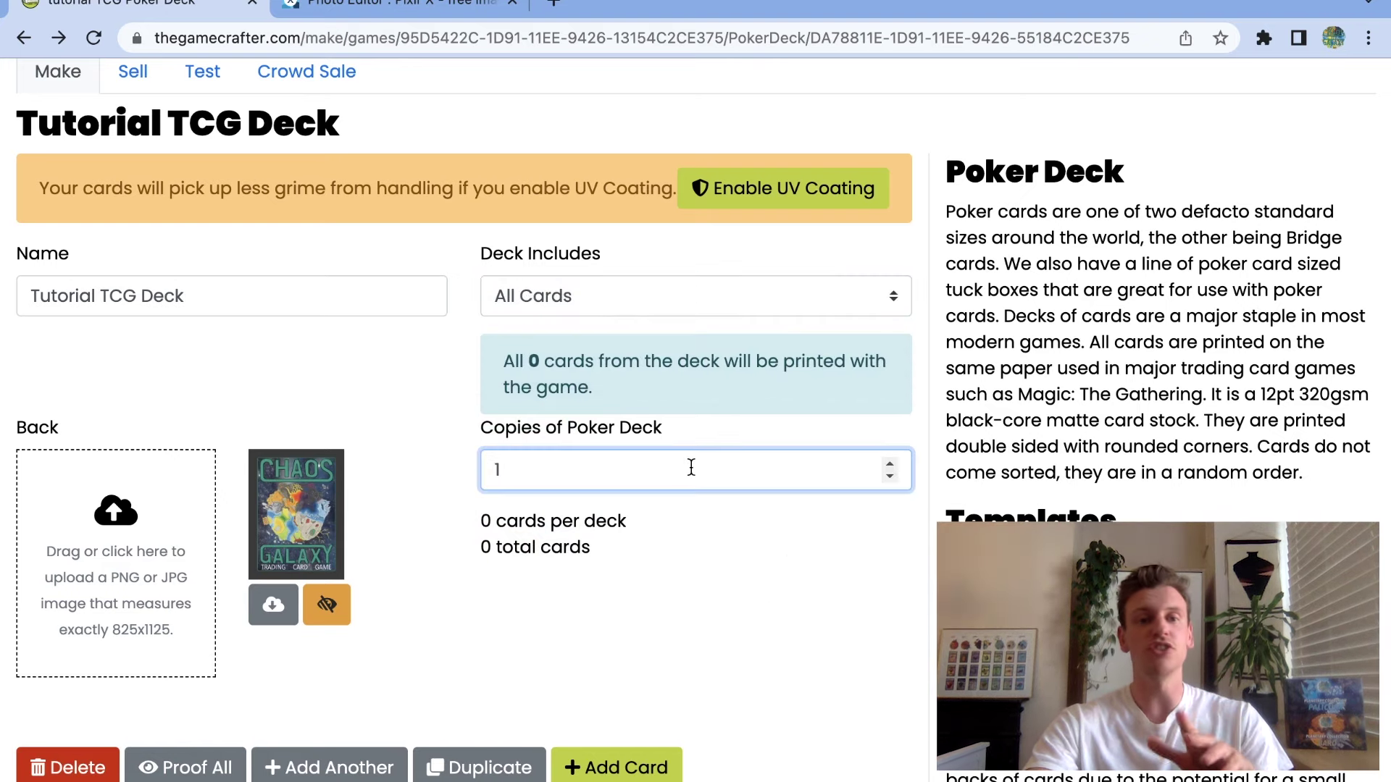
Upload the card face images from 001 - Manflaki.jpg through 020 - Pelfam.jpg to create the deck's cards.
scroll(686, 646, "down", 8)
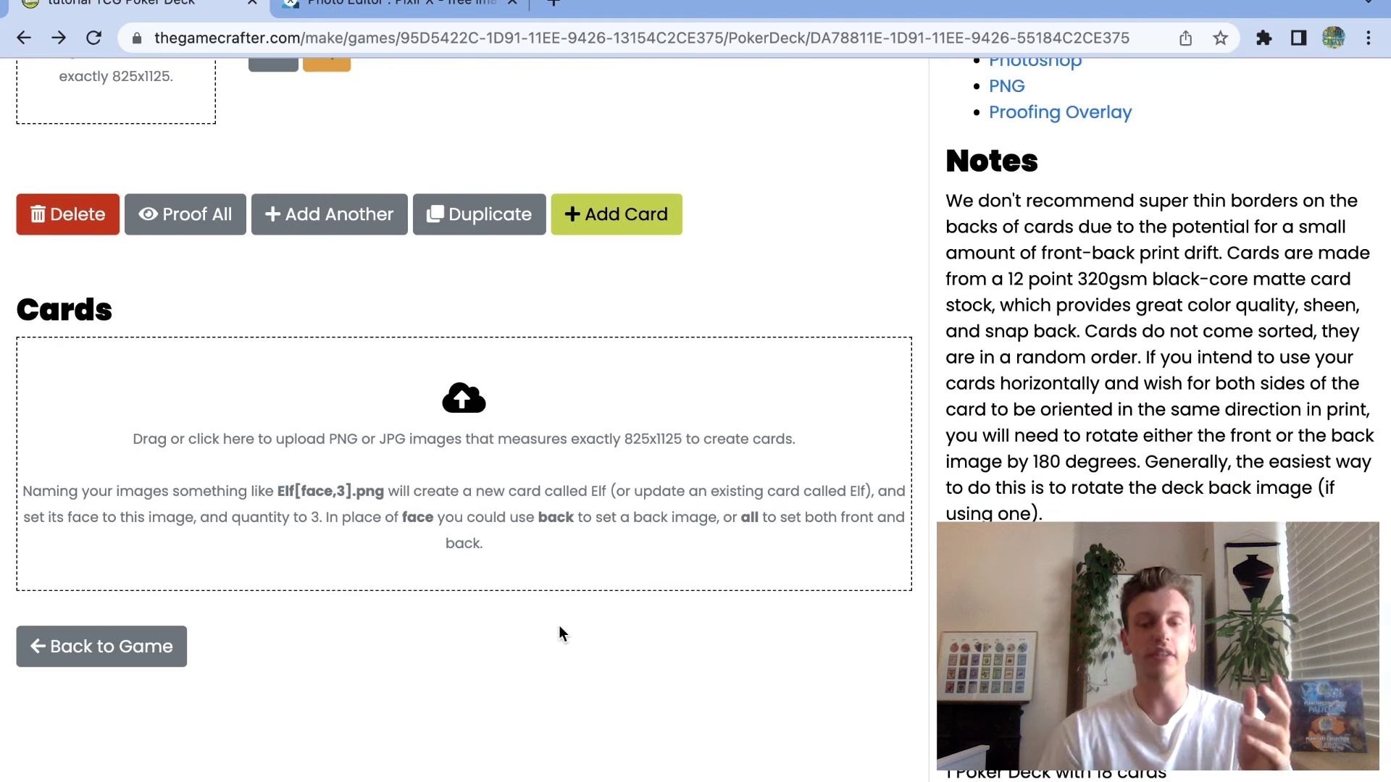
left_click(465, 412)
left_click(524, 176)
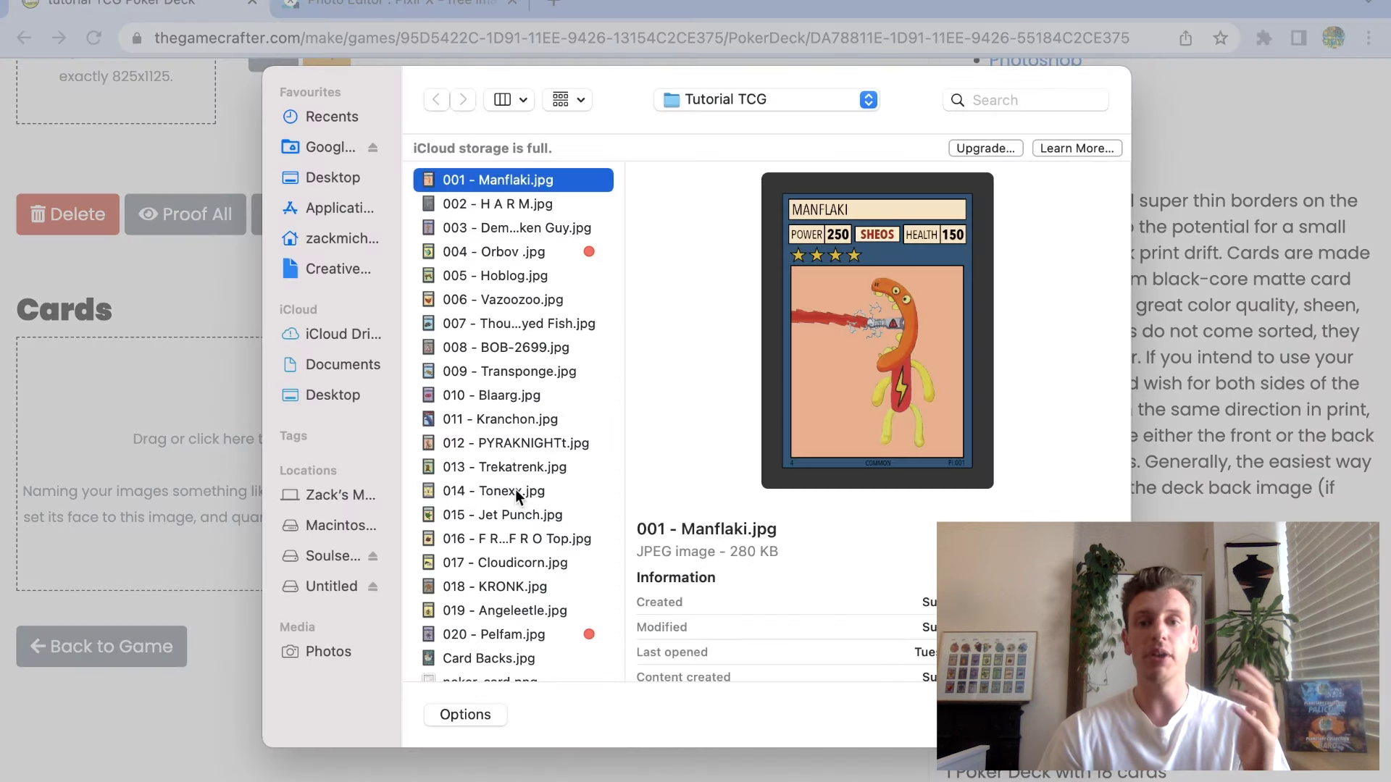
scroll(515, 489, "down", 1)
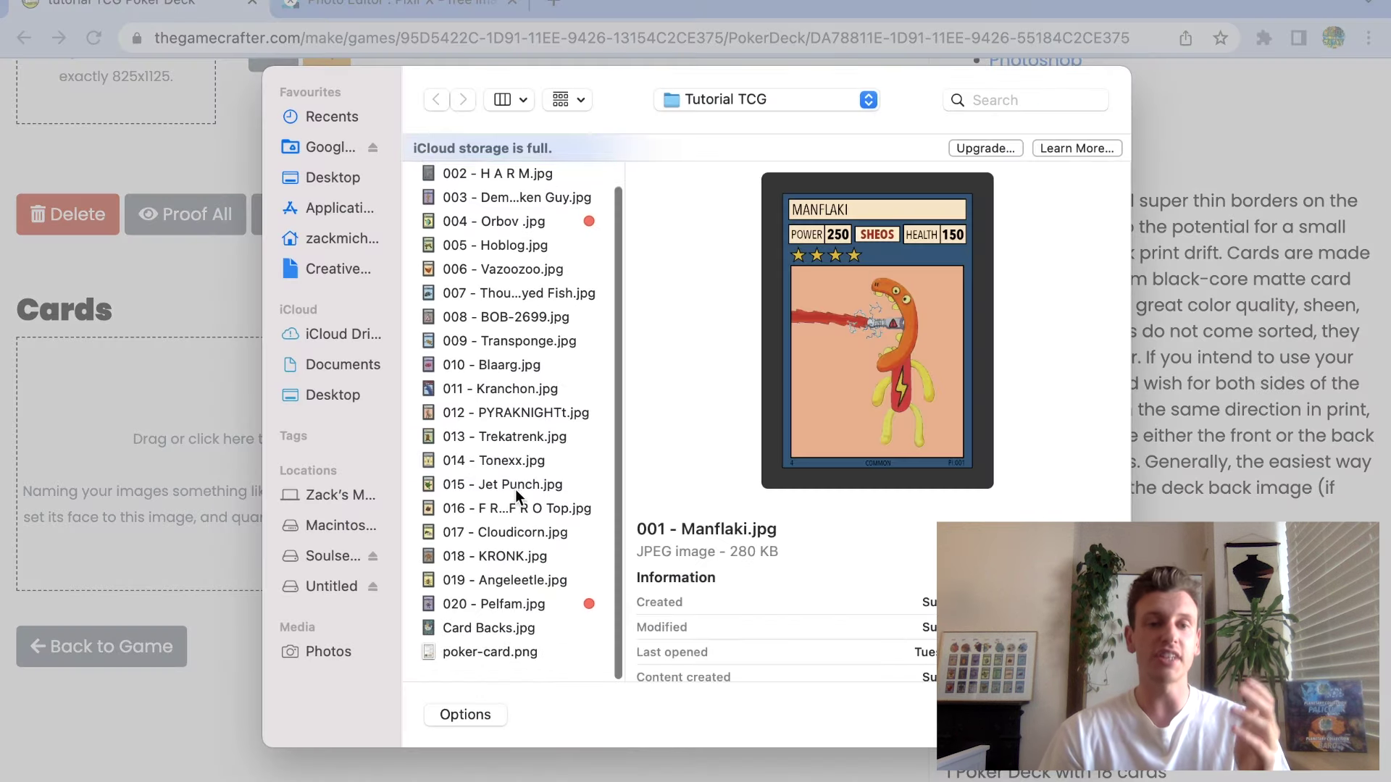
left_click(502, 612, "shift")
key("Return")
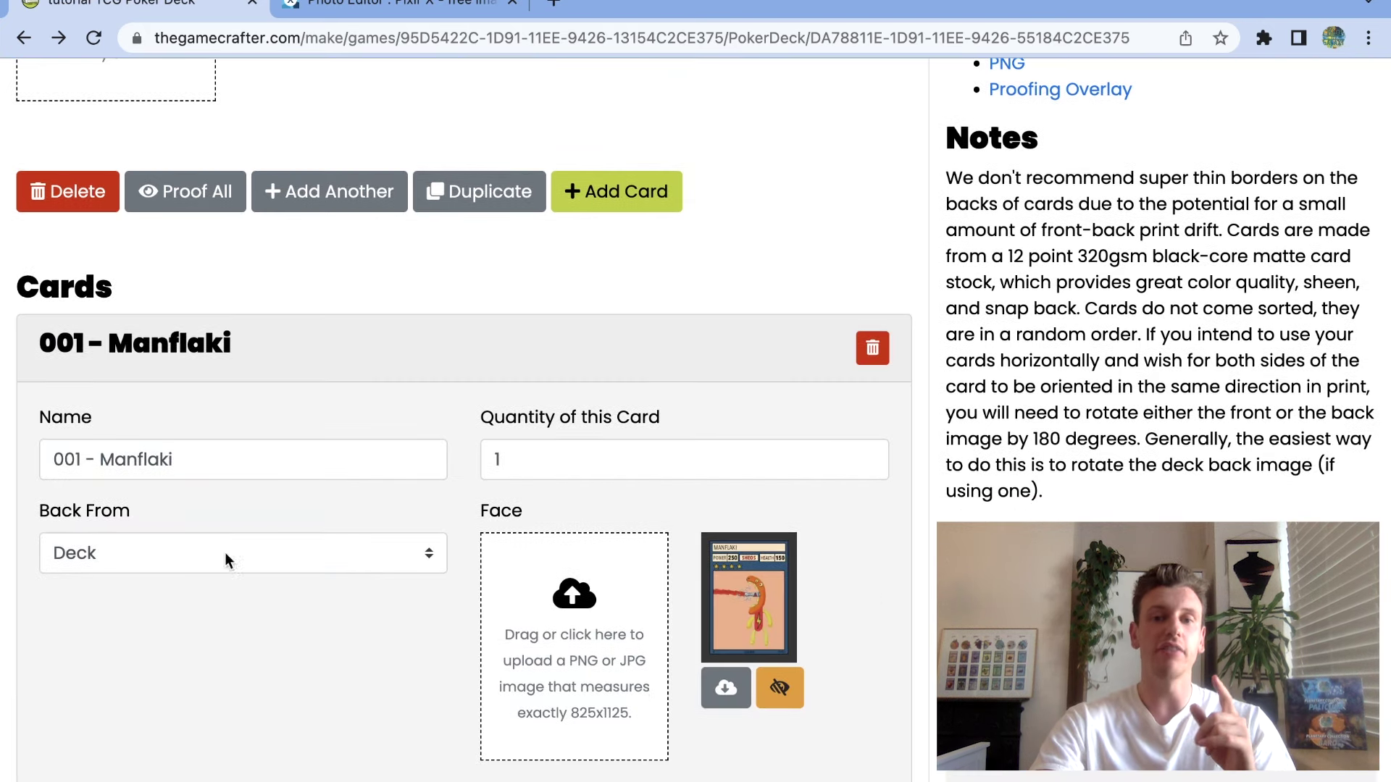
Check the back source options of the 001 - Manflaki card, keeping Deck, and look at the deck's back image.
left_click(436, 552)
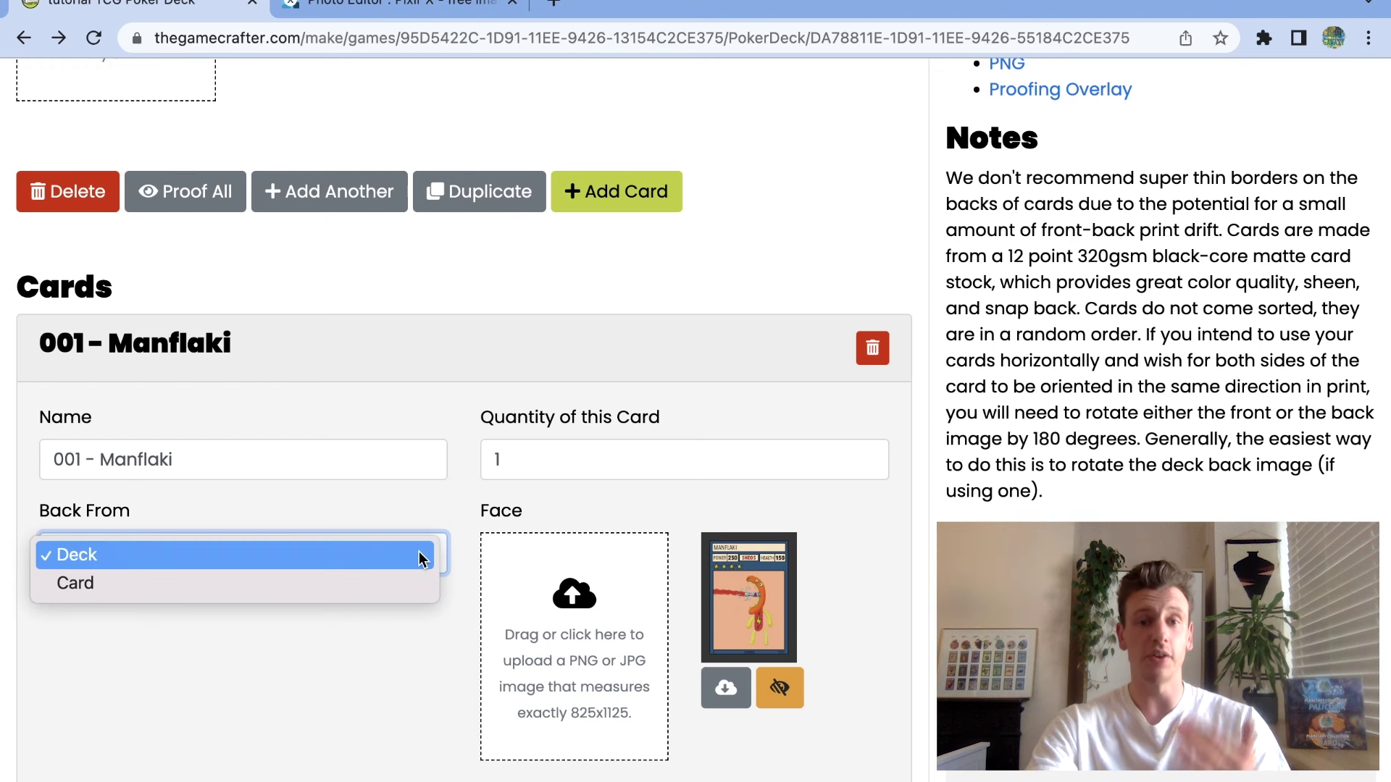
left_click(419, 554)
scroll(420, 534, "up", 6)
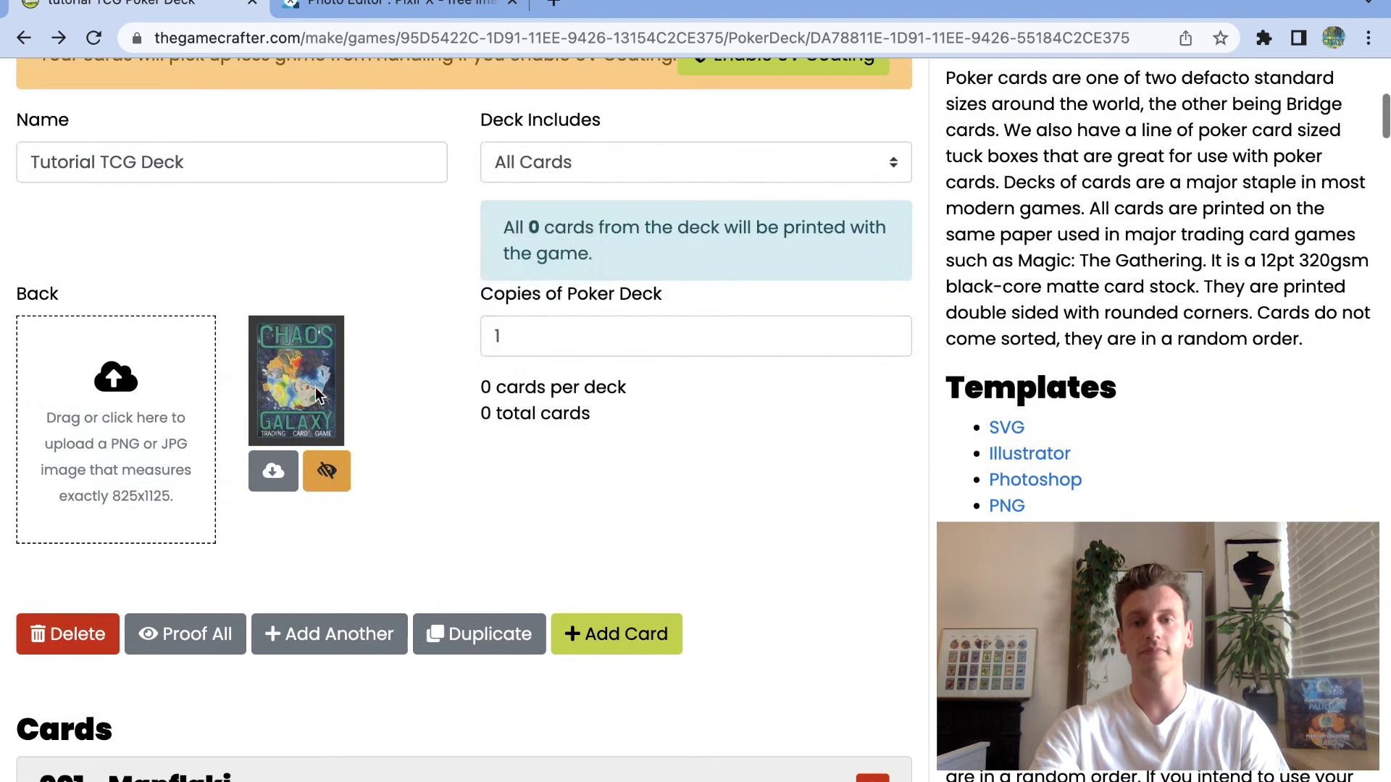
Review the deck's included-cards options, leaving All Cards selected.
scroll(316, 395, "up", 2)
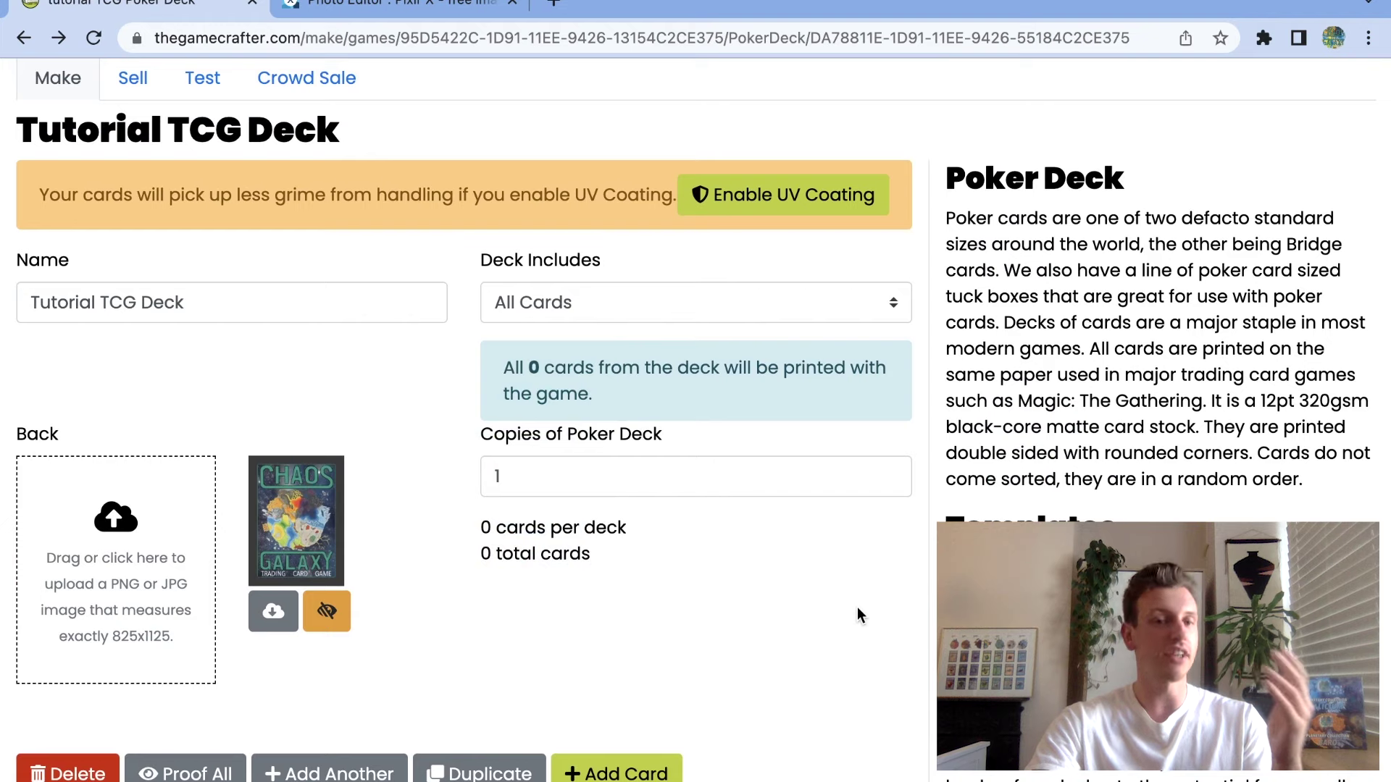
left_click(889, 306)
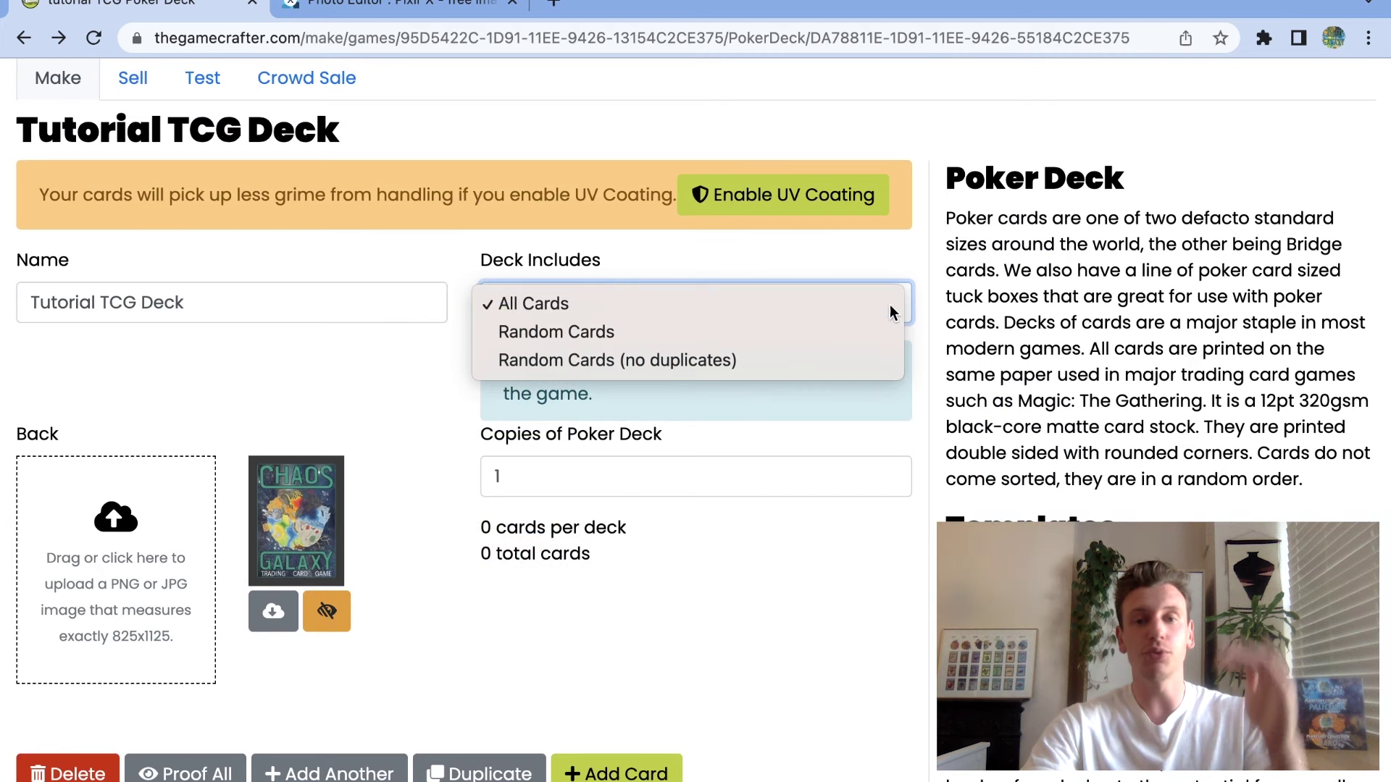
left_click(890, 305)
Try a quantity of 3 for the 001 - Manflaki card and return it to 1.
scroll(751, 568, "down", 7)
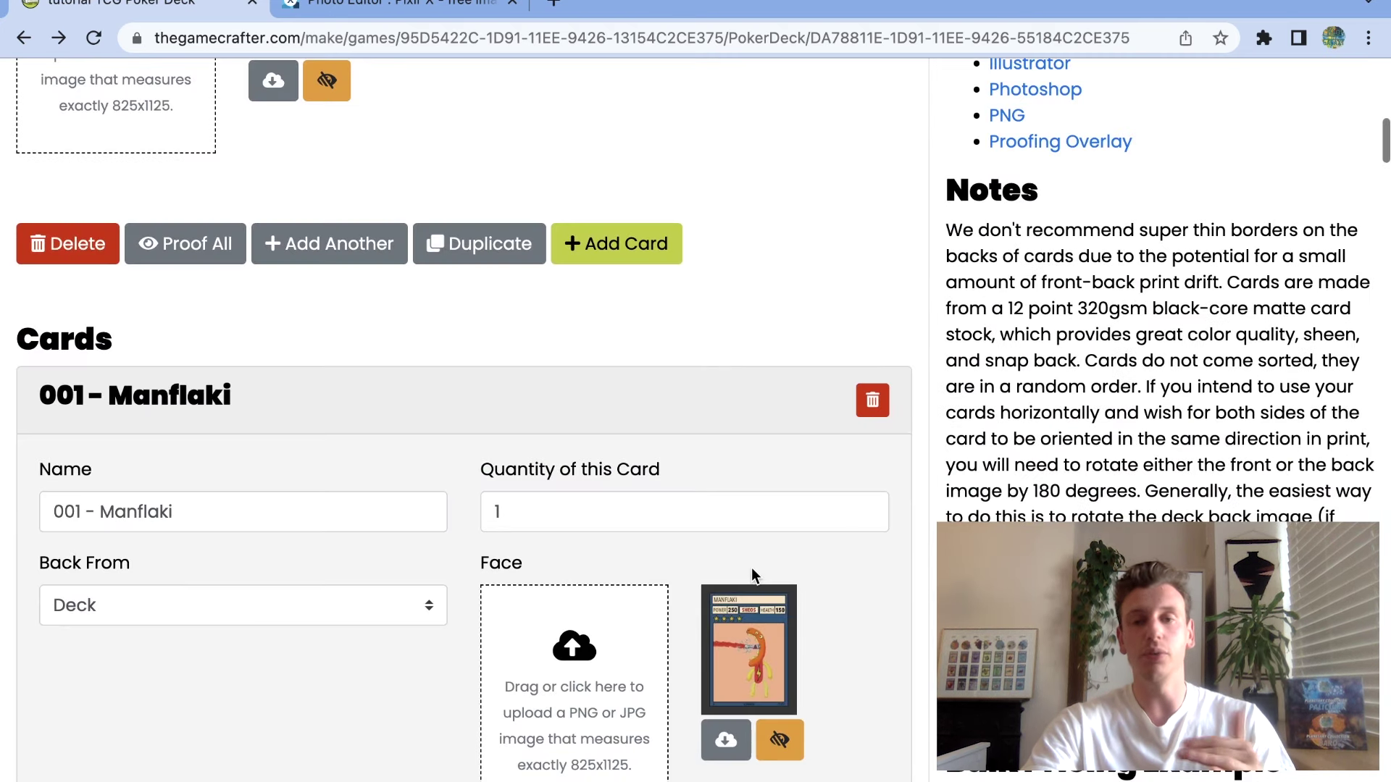
left_click(865, 506)
left_click(865, 506)
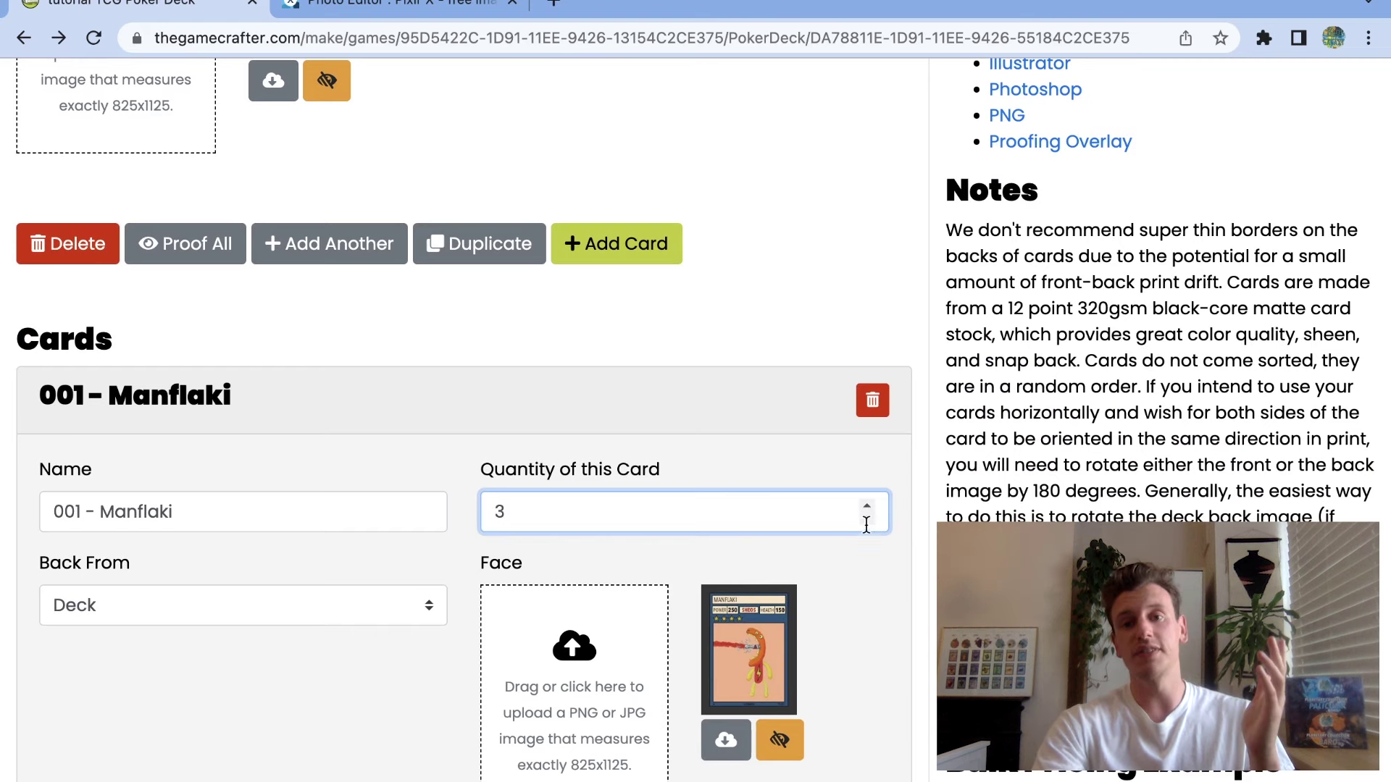
left_click(867, 517)
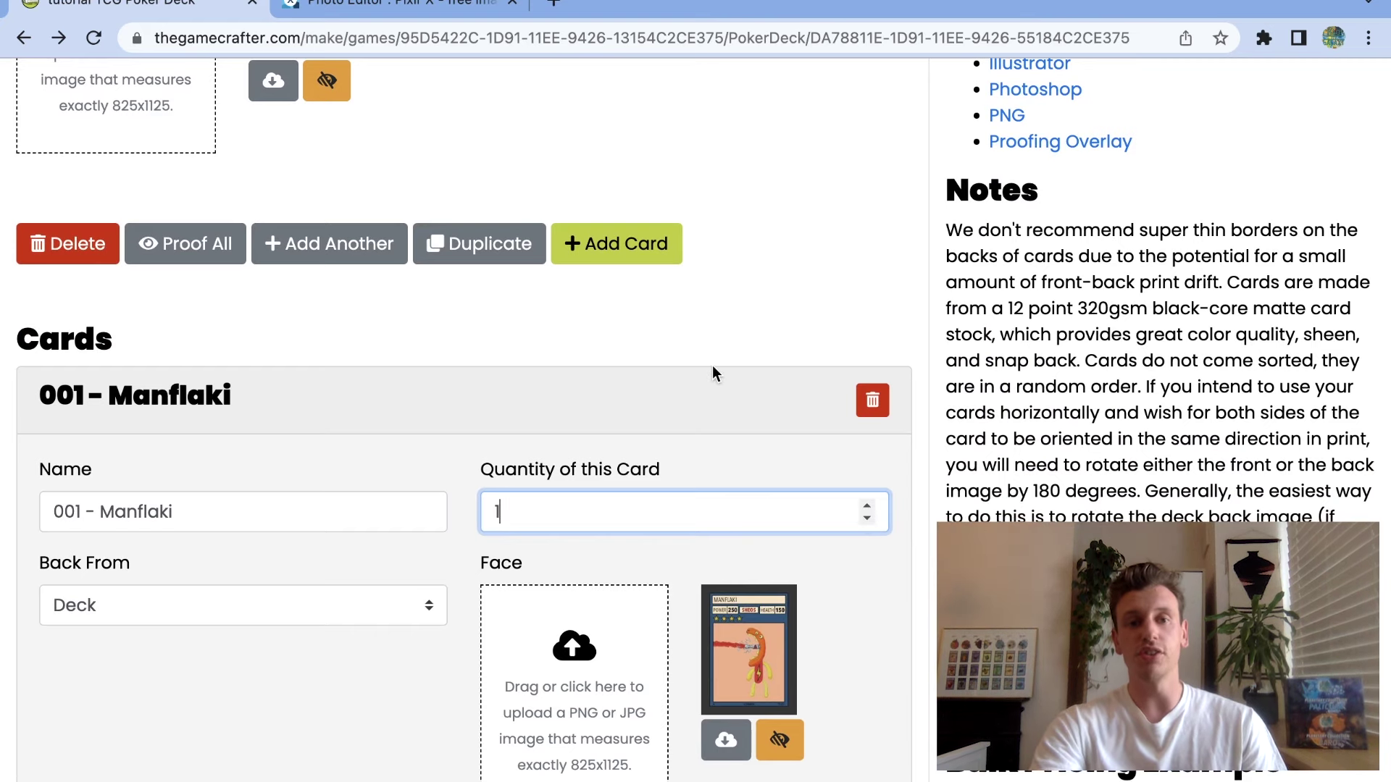
Review the deck's copies setting and the Items Per Sheet figure in the poker deck's pricing information.
scroll(712, 367, "down", 1)
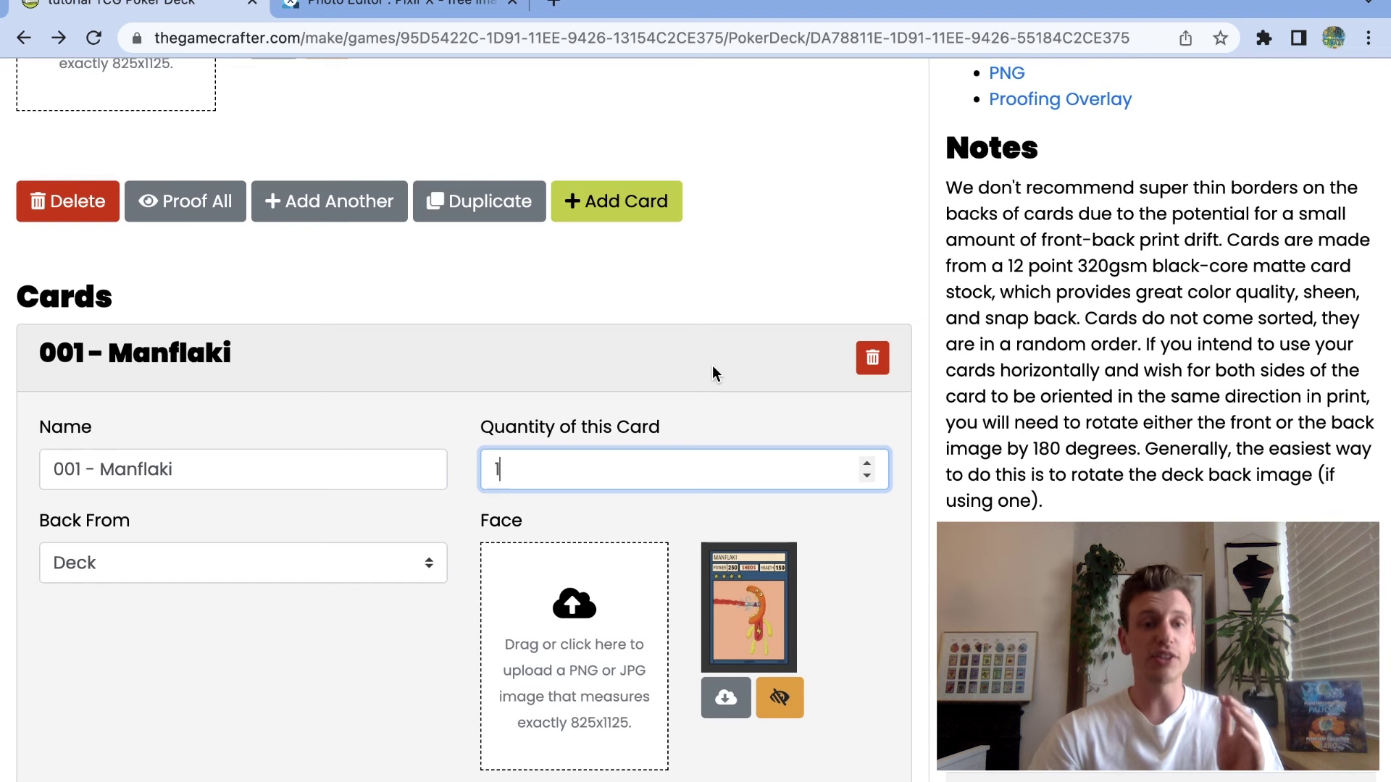
scroll(712, 374, "up", 3)
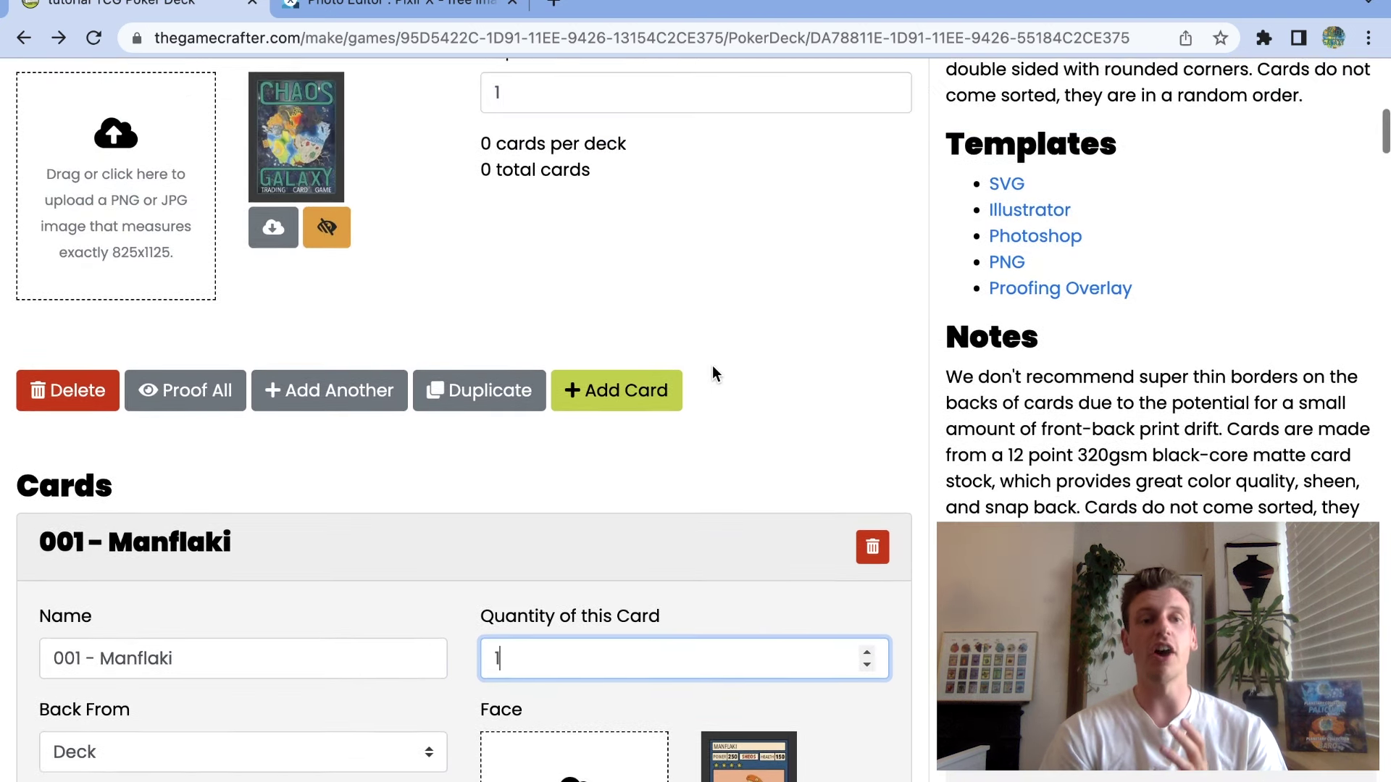
scroll(712, 374, "up", 2)
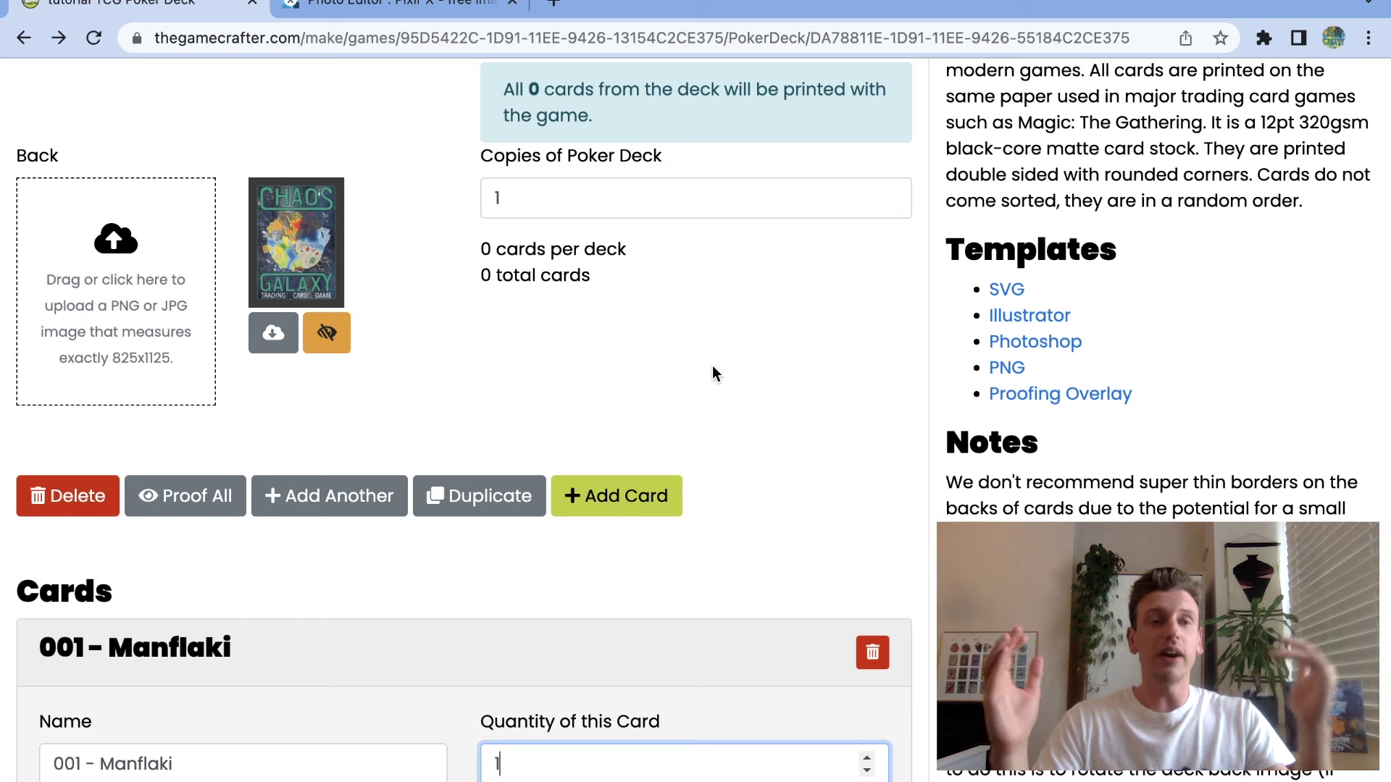
scroll(712, 373, "down", 8)
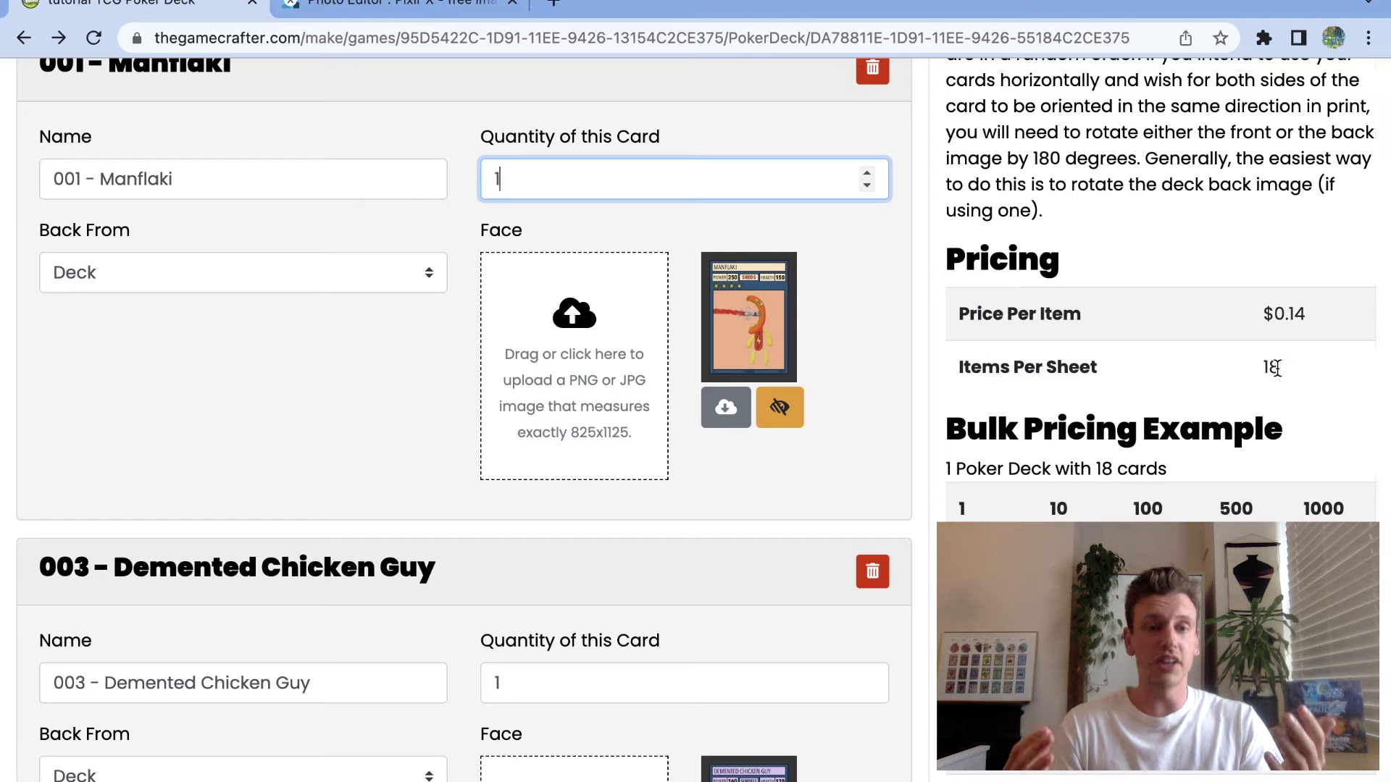
left_click_drag(1276, 368, 951, 367)
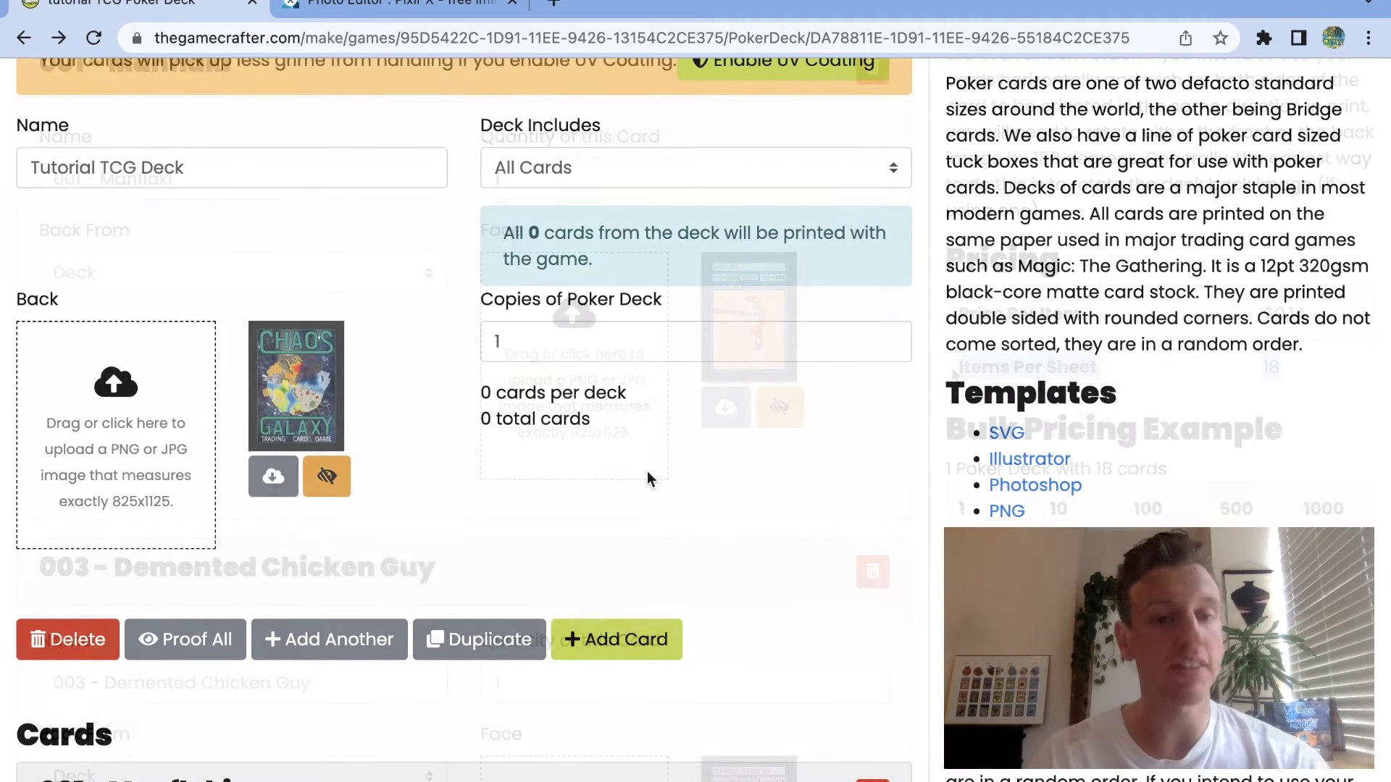
Set the deck to include Random Cards (no duplicates).
scroll(646, 479, "up", 1)
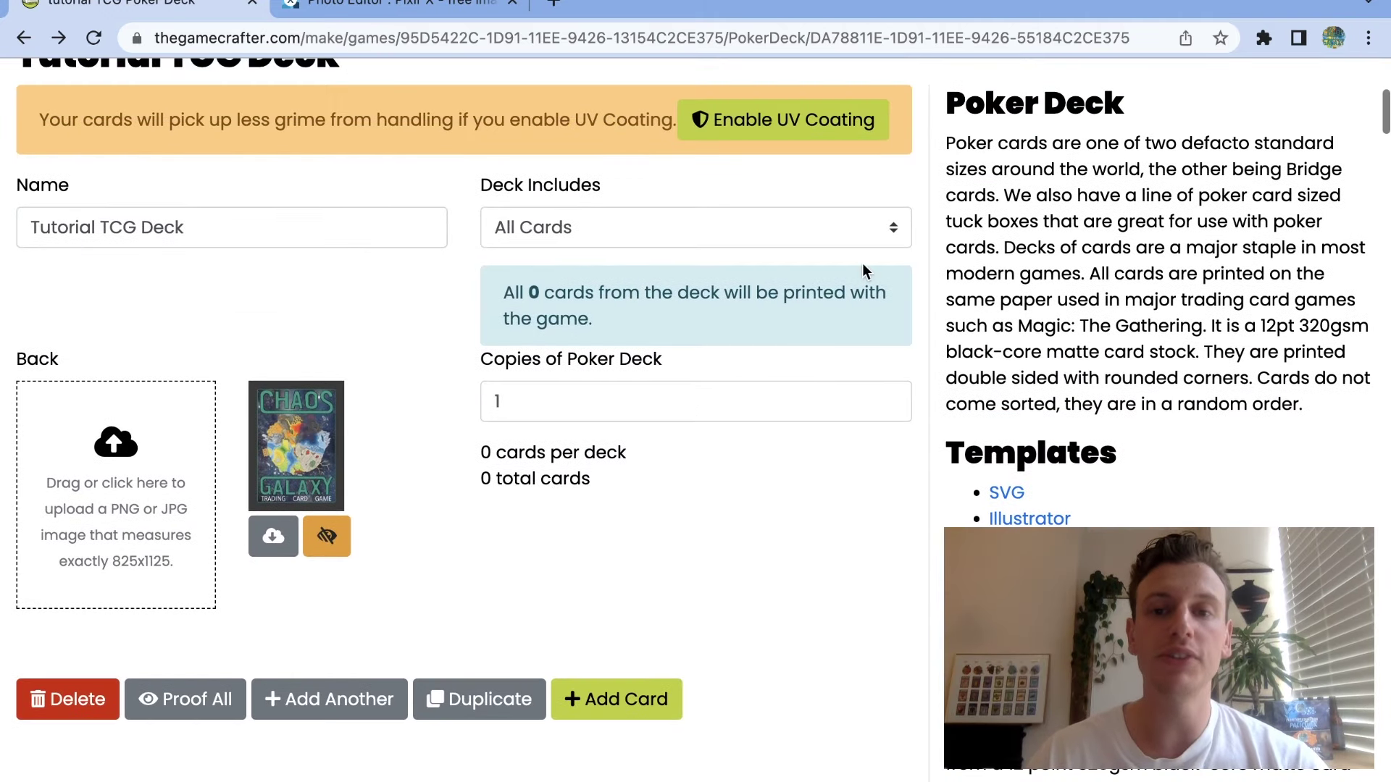
left_click(892, 236)
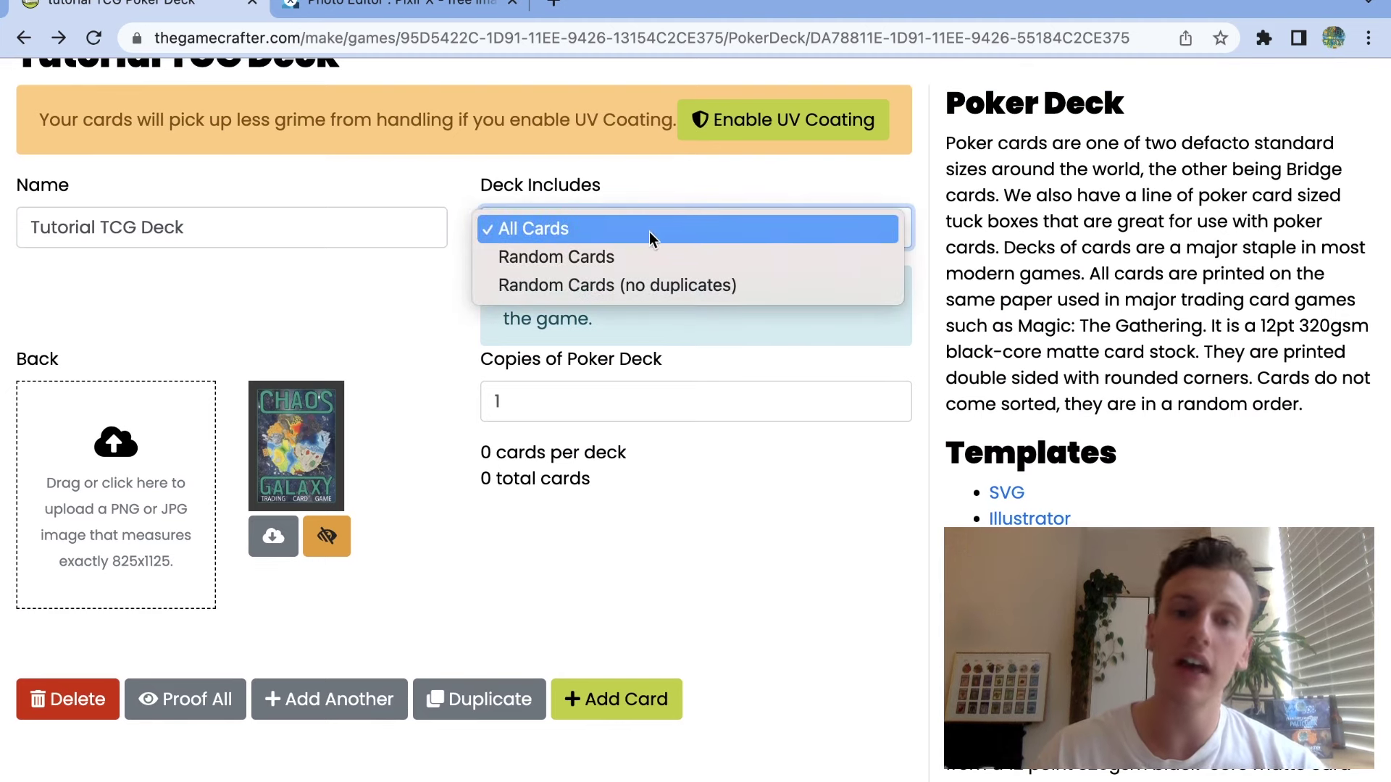
left_click(588, 285)
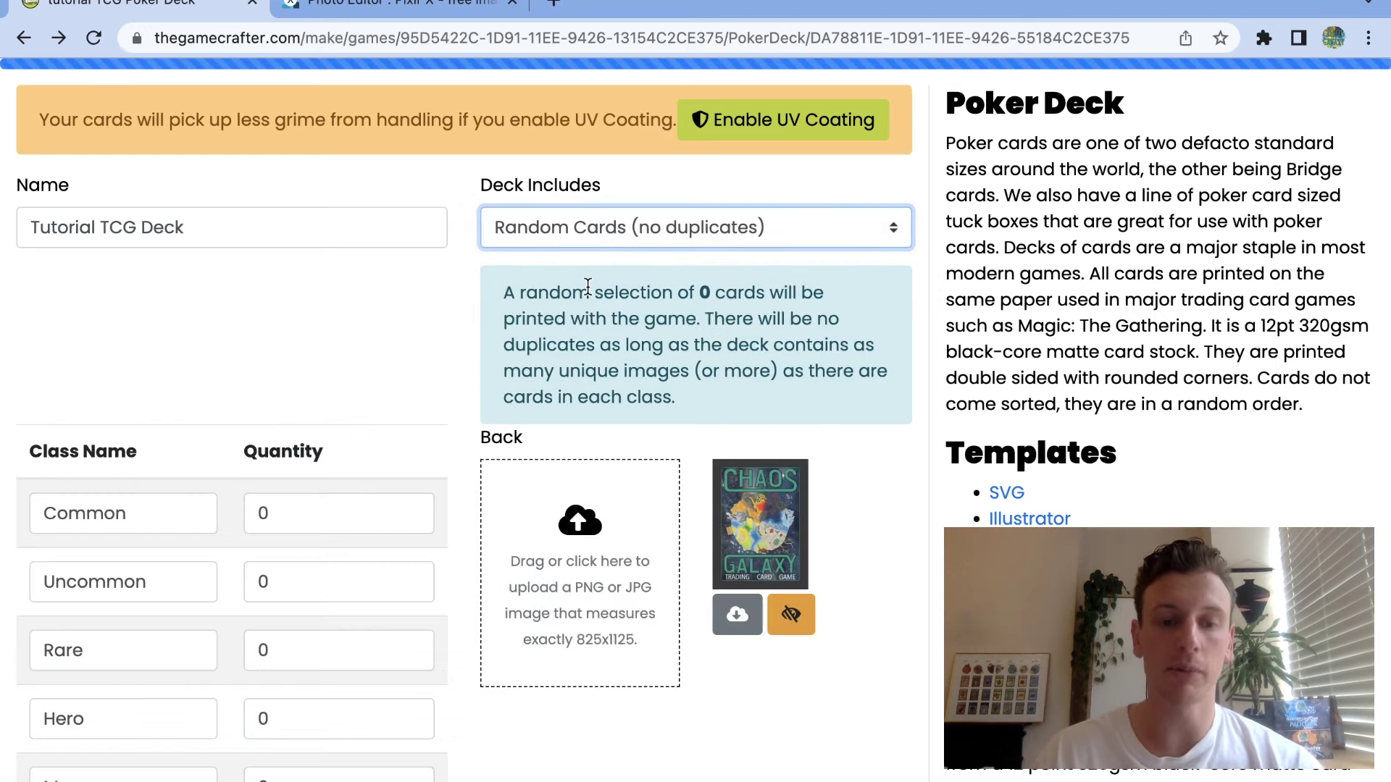
Rename the second, third and fourth random card classes to Rare, Really Rare and Planet, and clear the fifth class name.
scroll(592, 310, "down", 2)
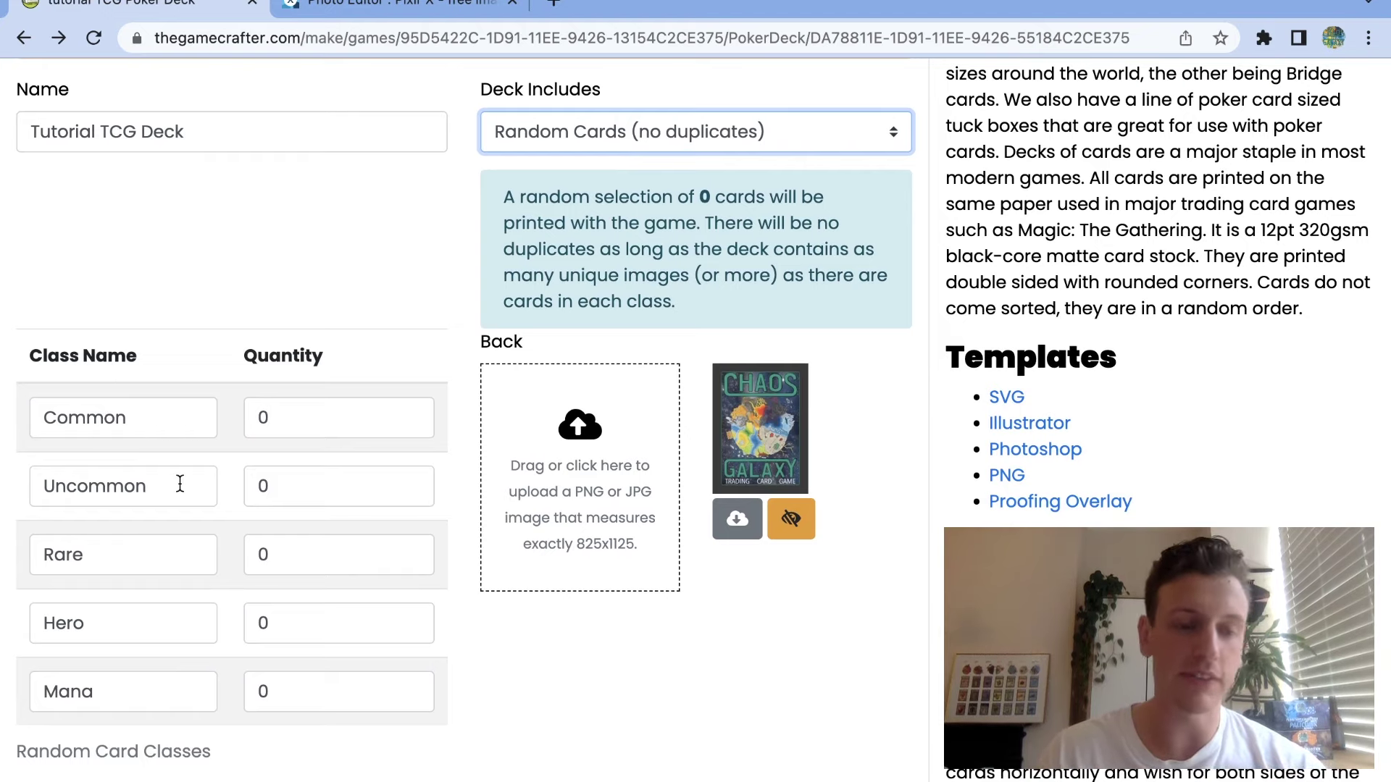
left_click_drag(181, 483, 0, 443)
type("Rare")
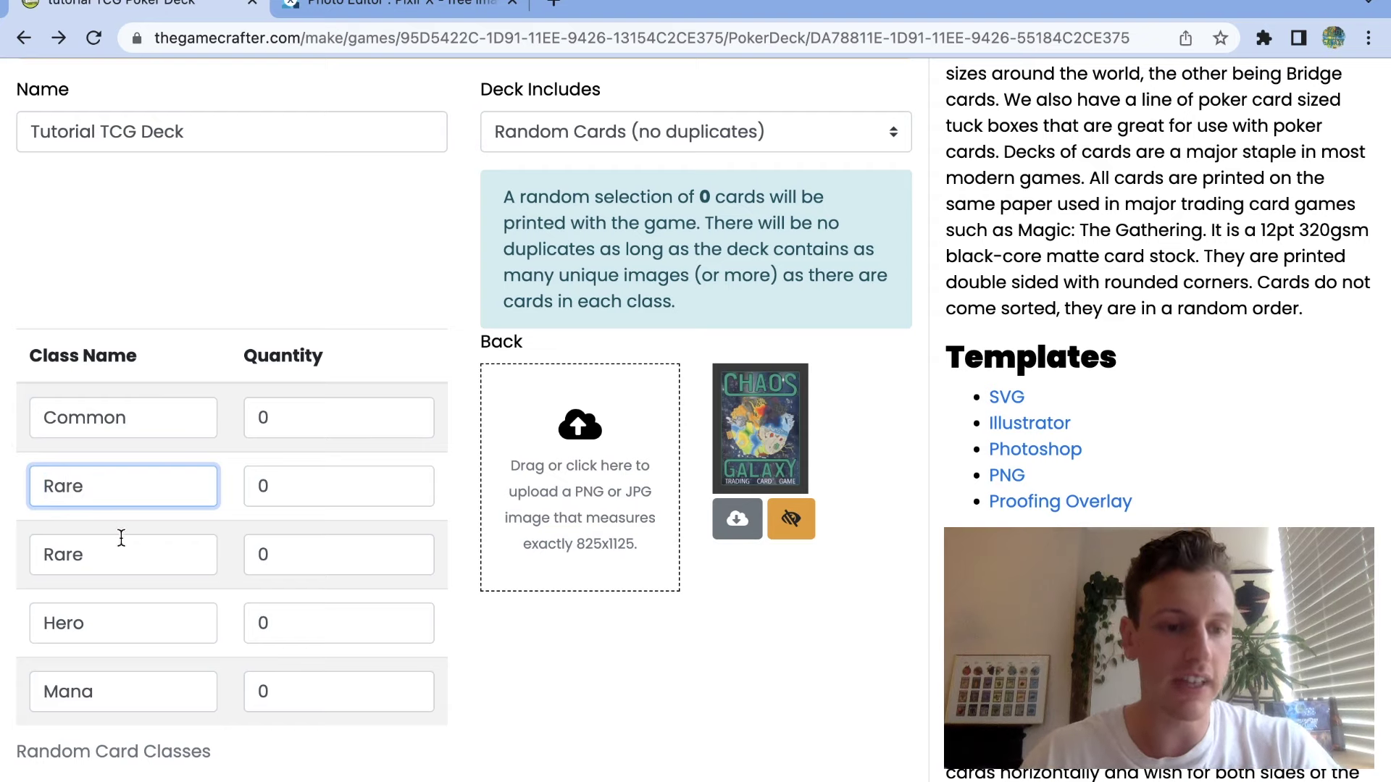
key("Tab")
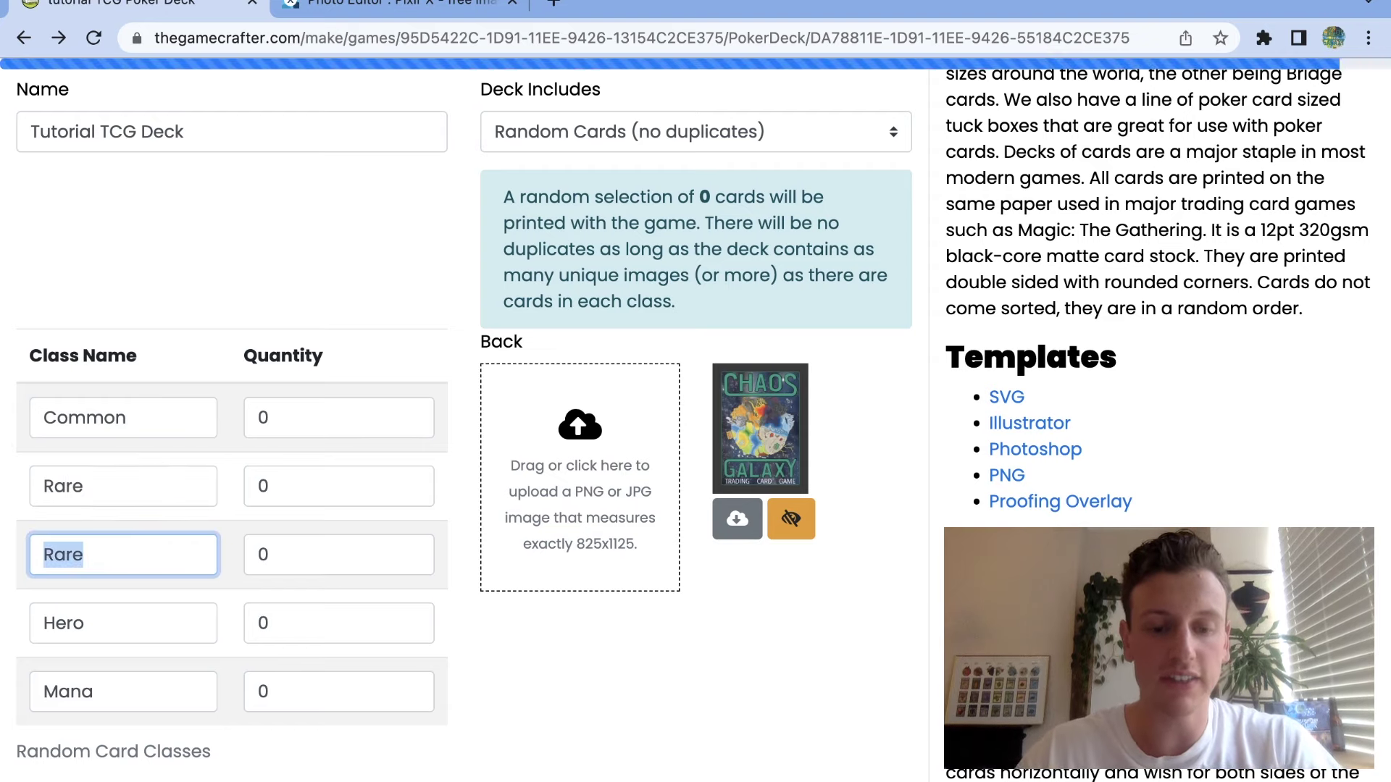
type("Really Ra")
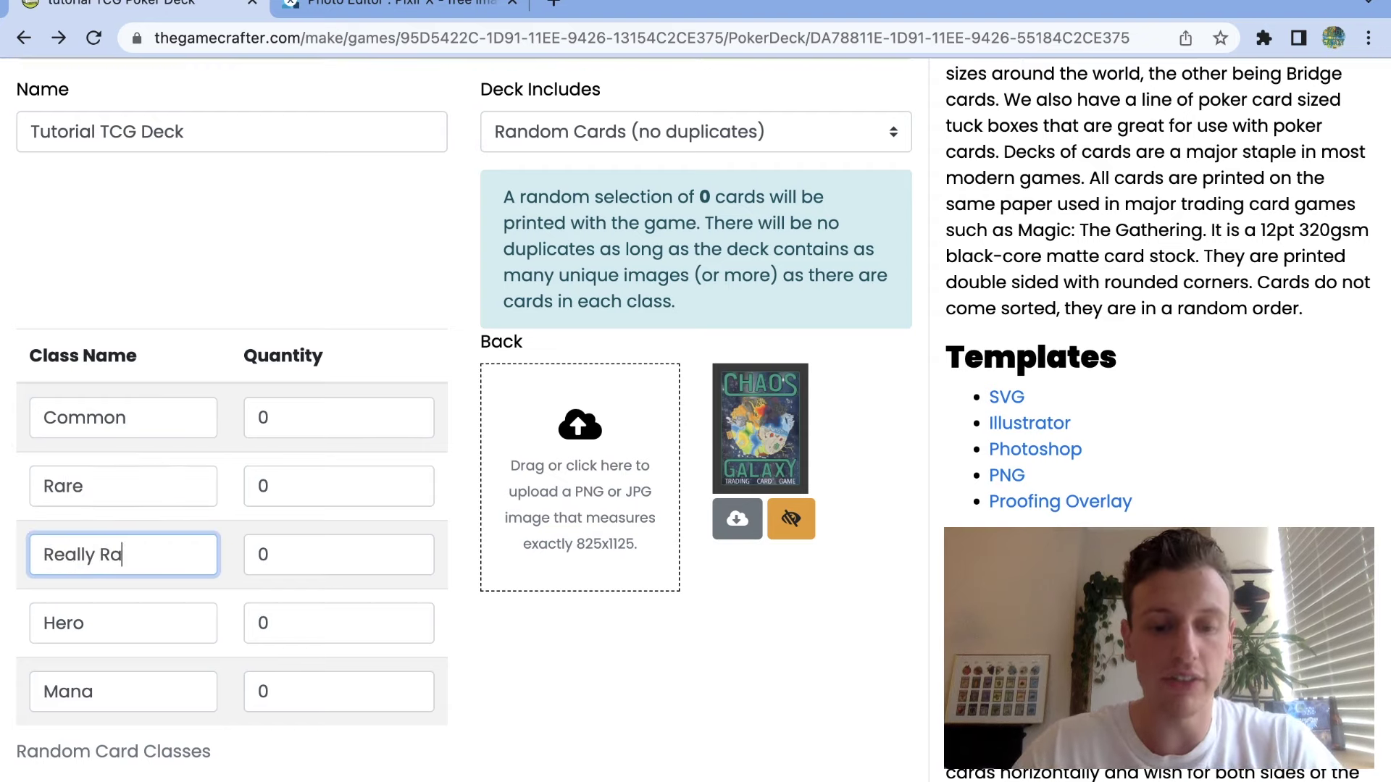
type("re")
key("Tab")
type("Planet")
key("Tab")
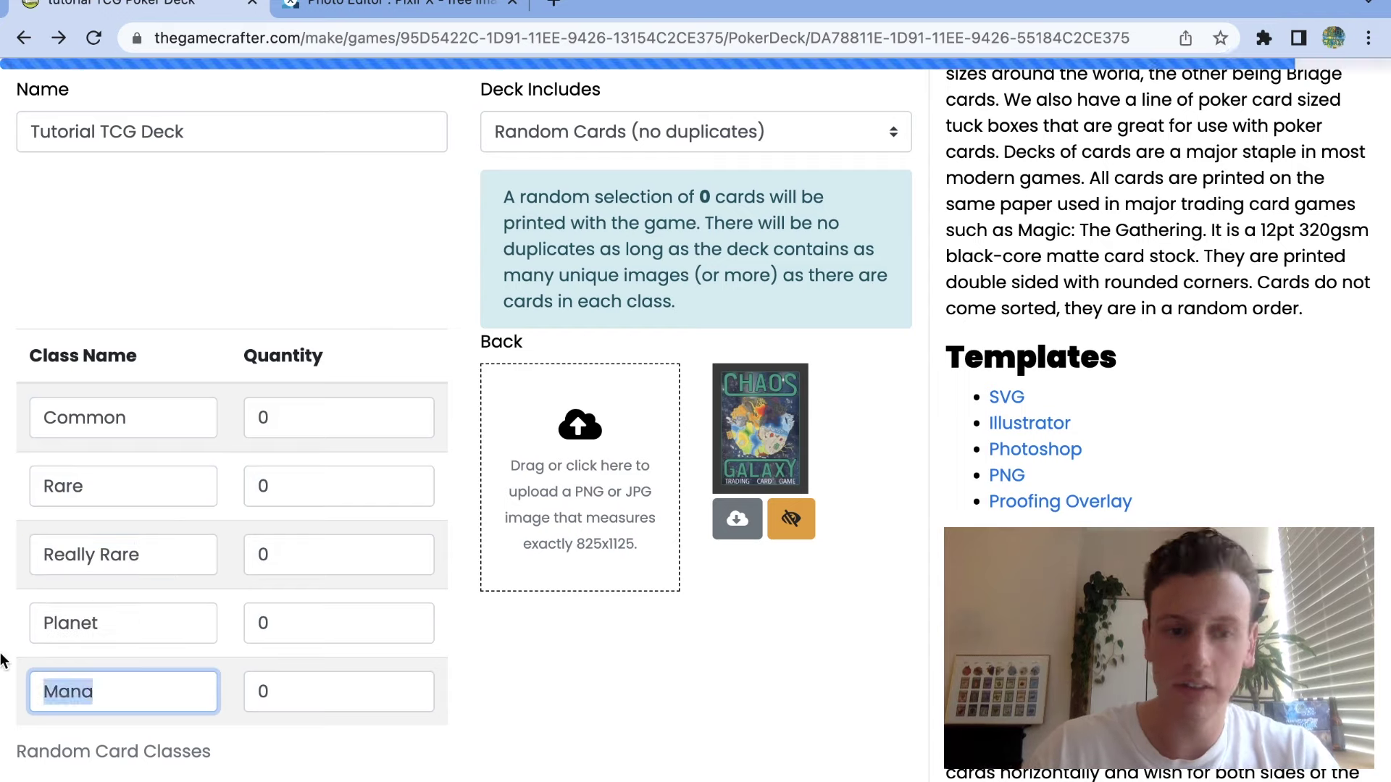
key("BackSpace")
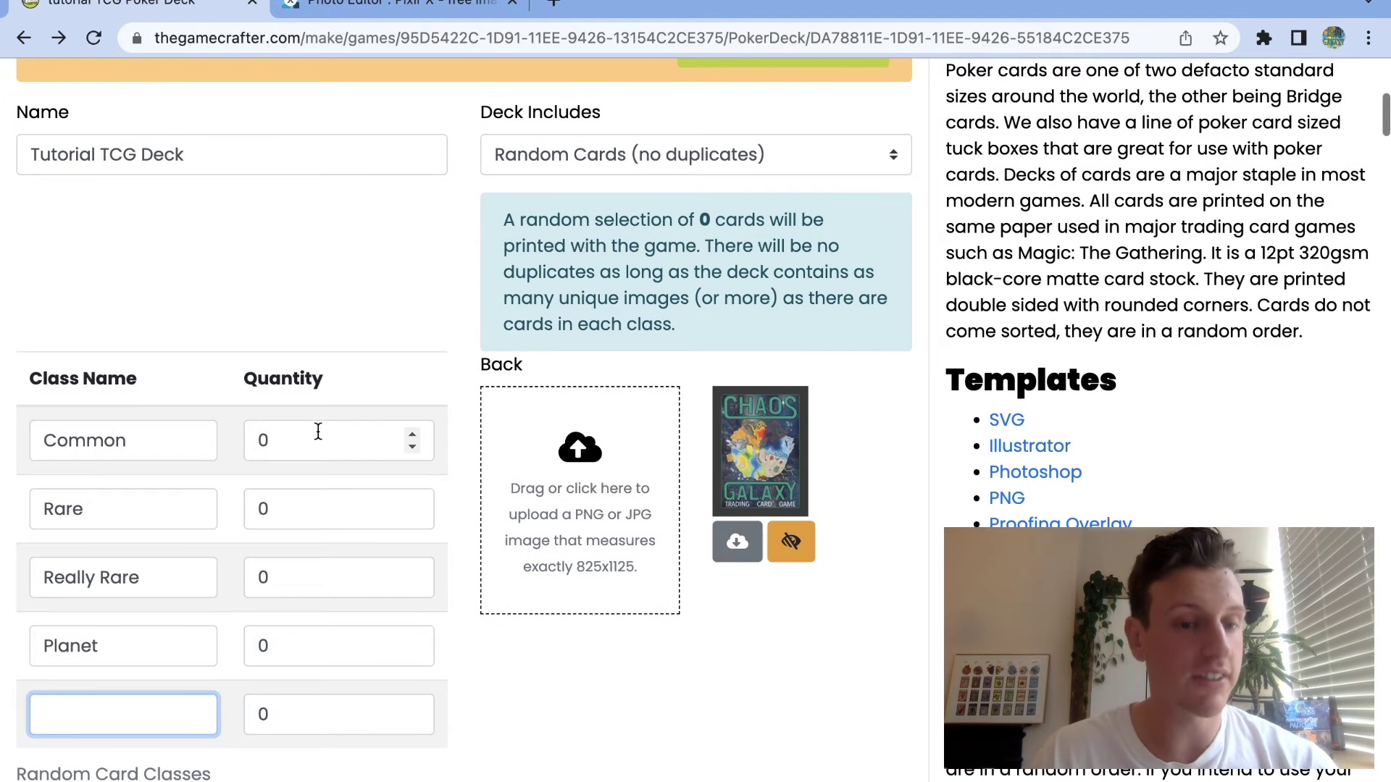
Set the class quantities to 13 Common, 3 Rare, 1 Really Rare and 1 Planet.
left_click(307, 443)
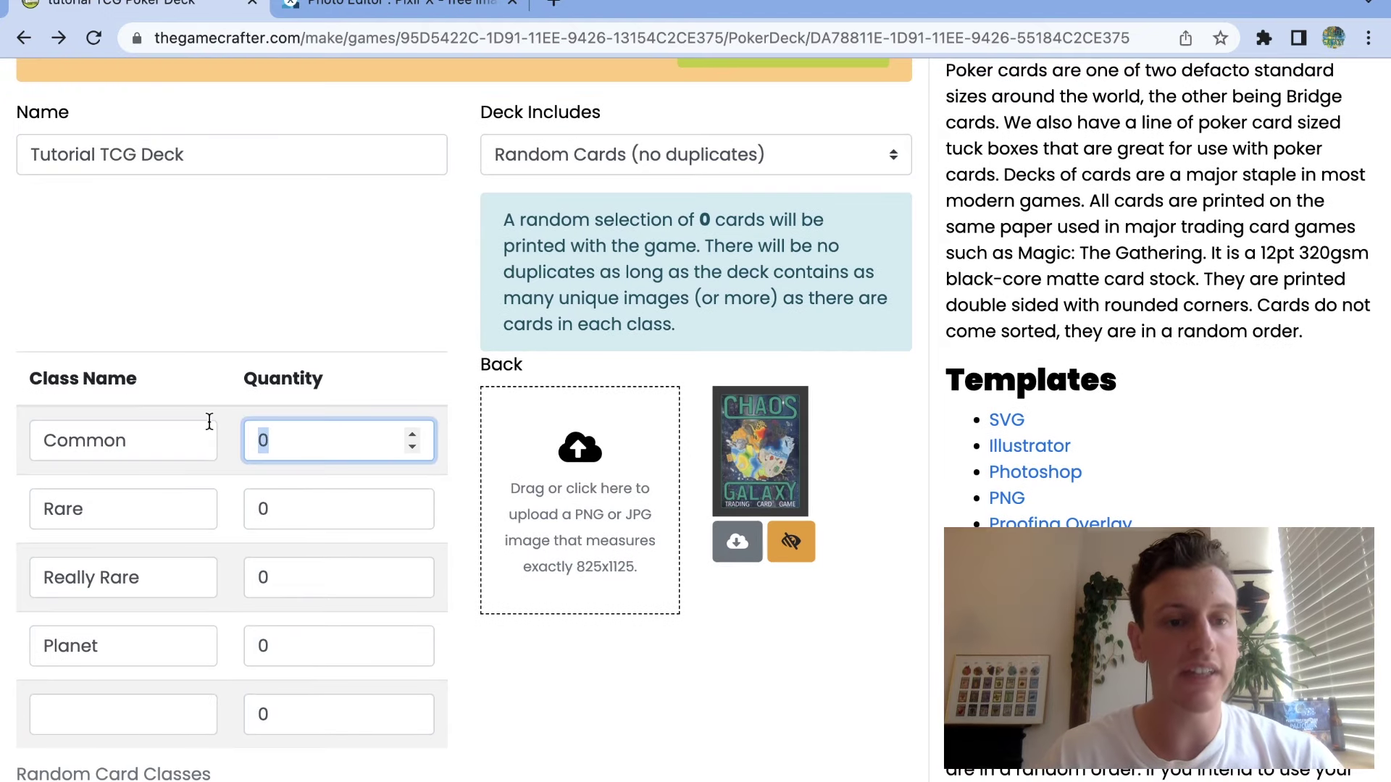
type("13")
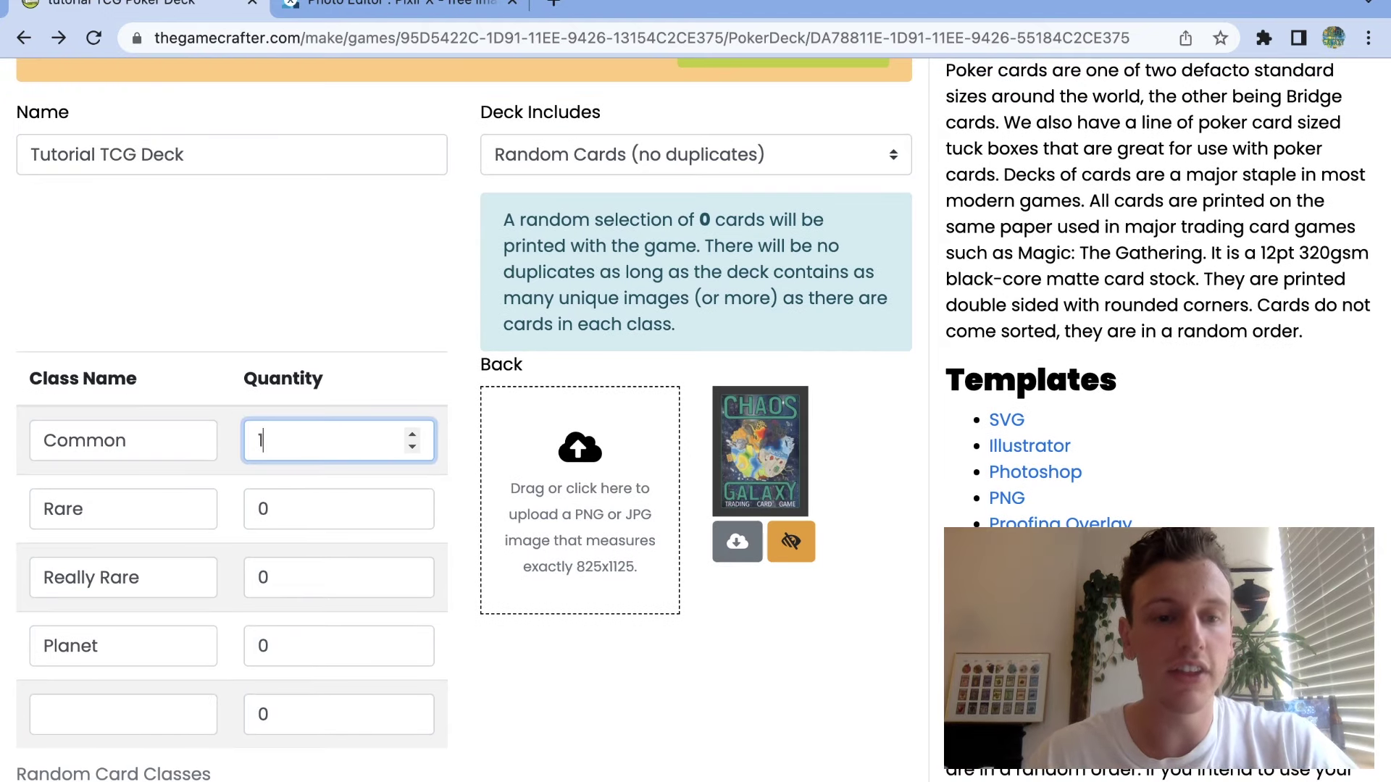
left_click(282, 660)
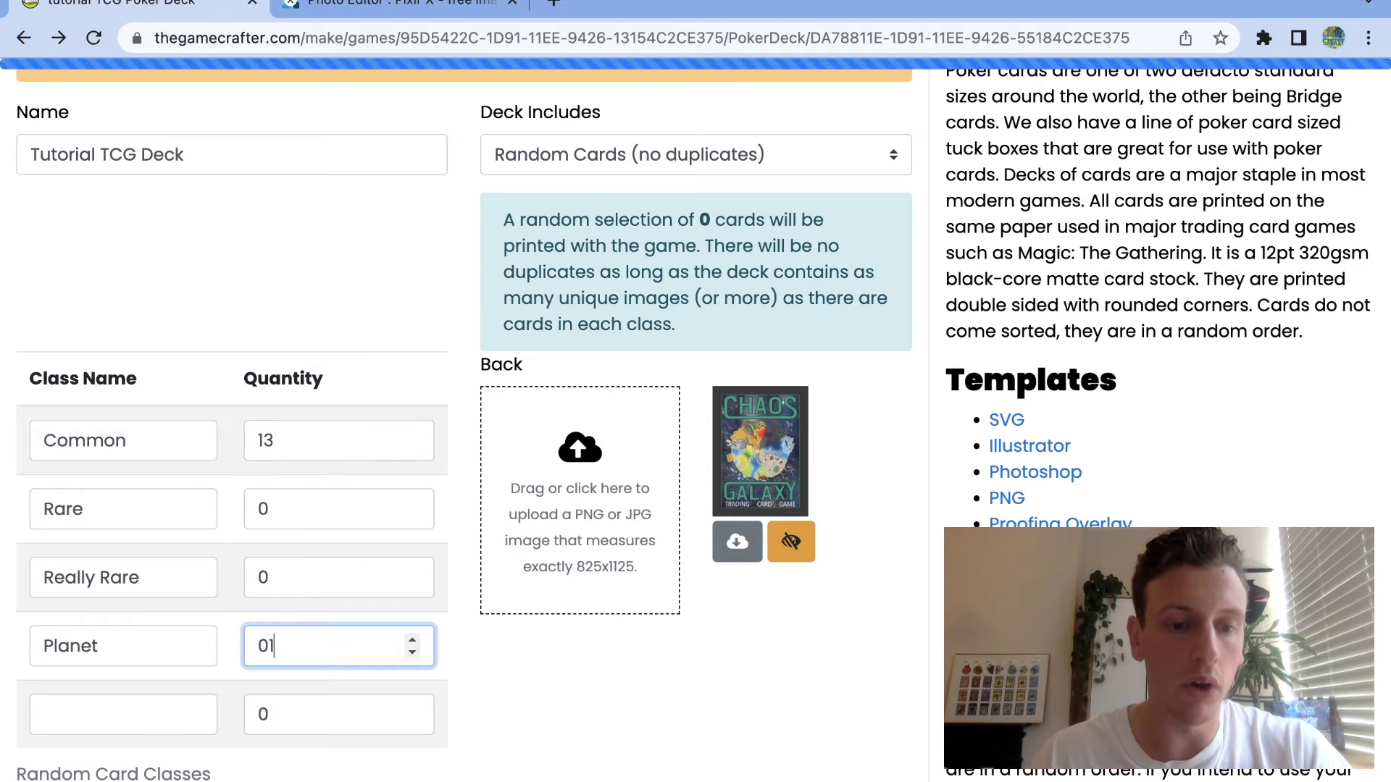
key("BackSpace")
left_click(281, 508)
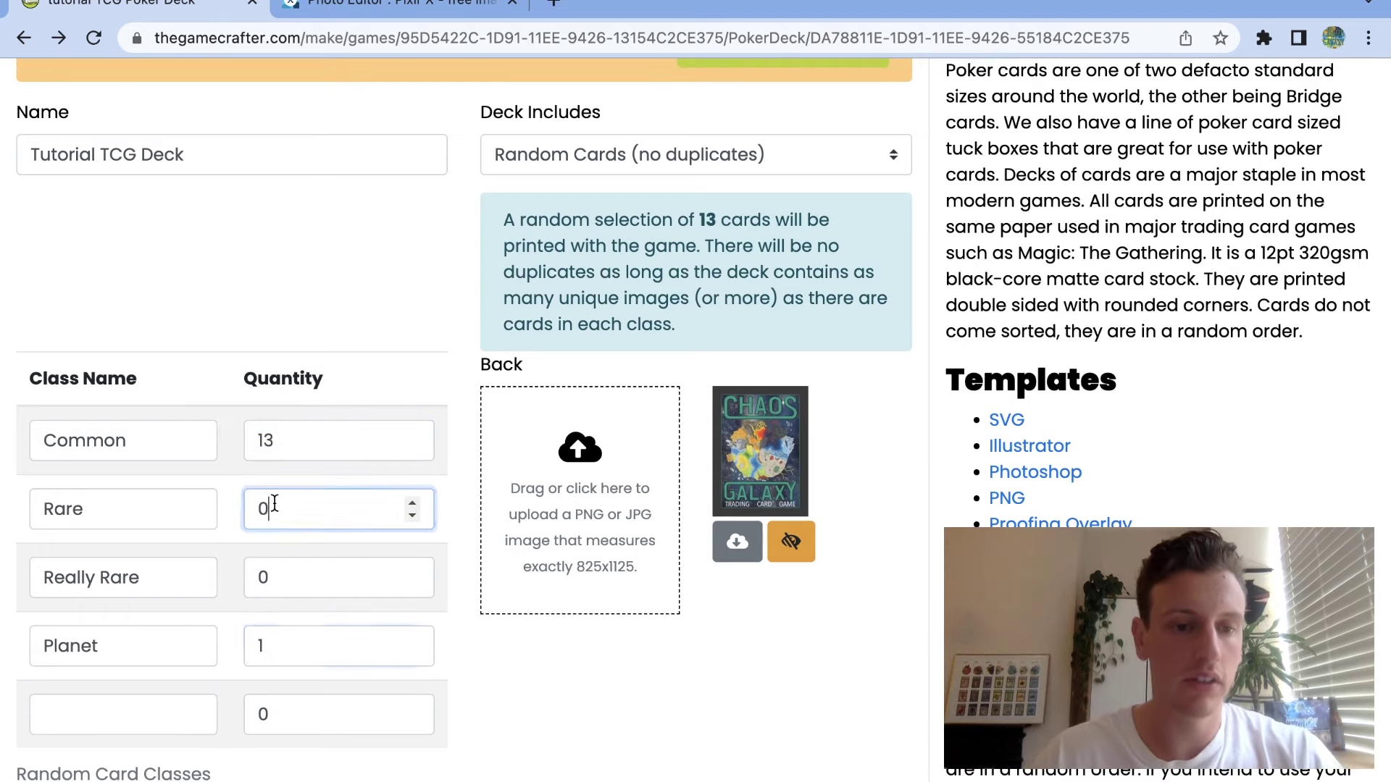
key("BackSpace")
type("3")
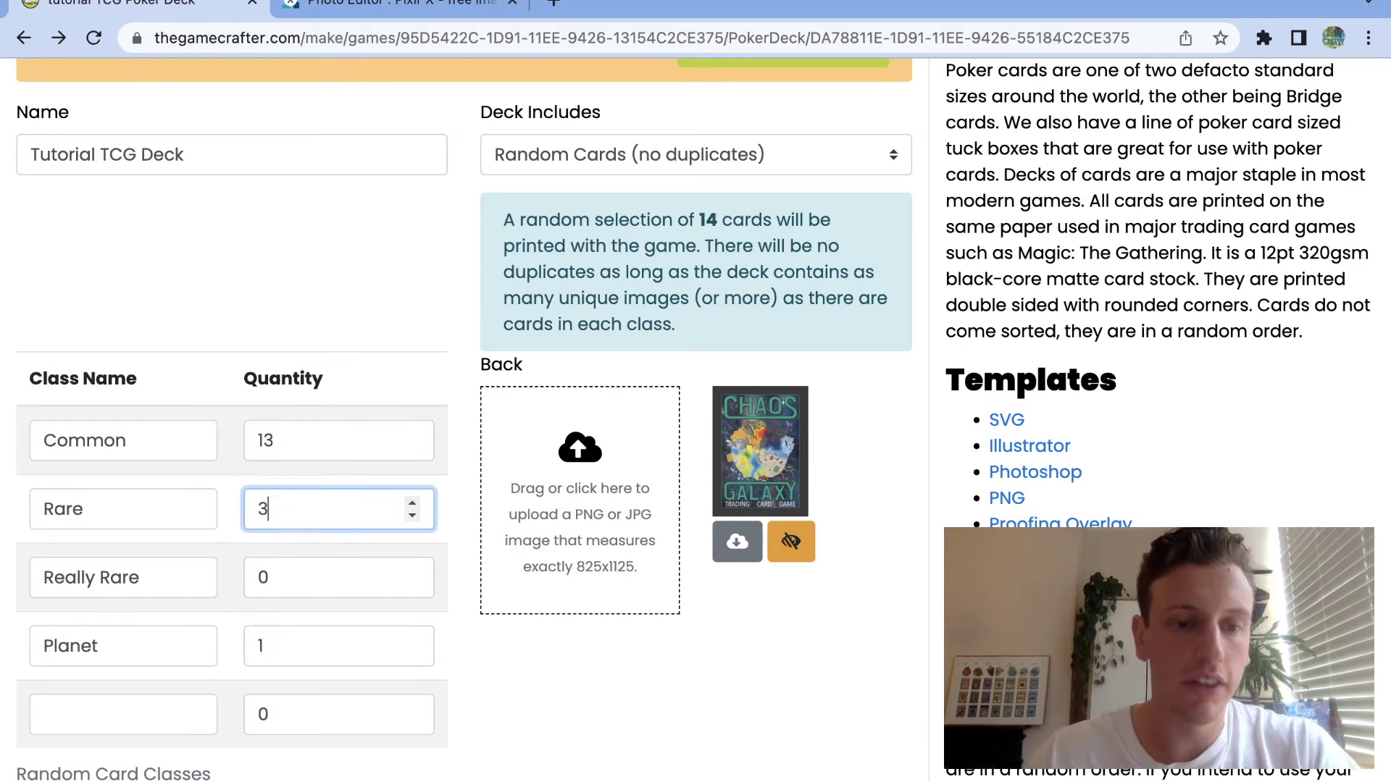
left_click(292, 574)
key("BackSpace")
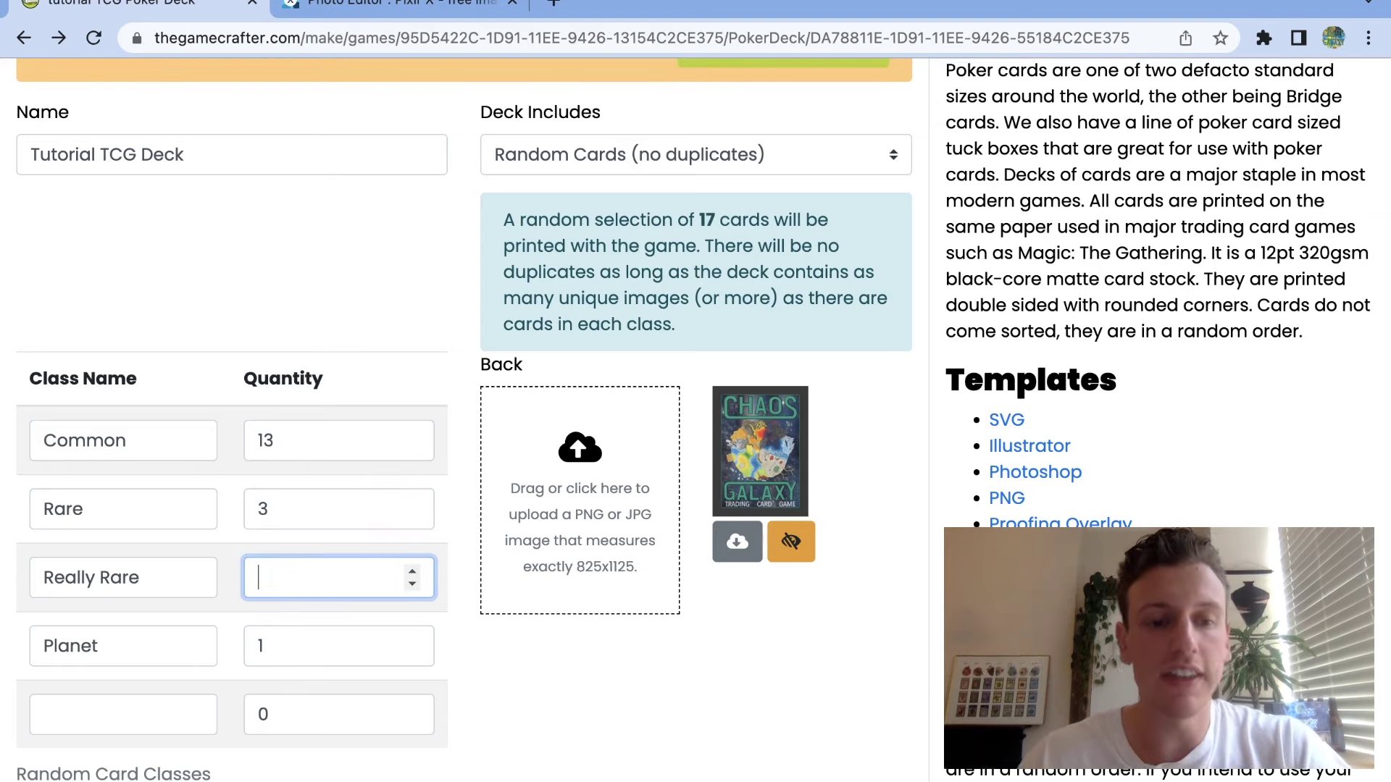
type("1")
left_click(515, 720)
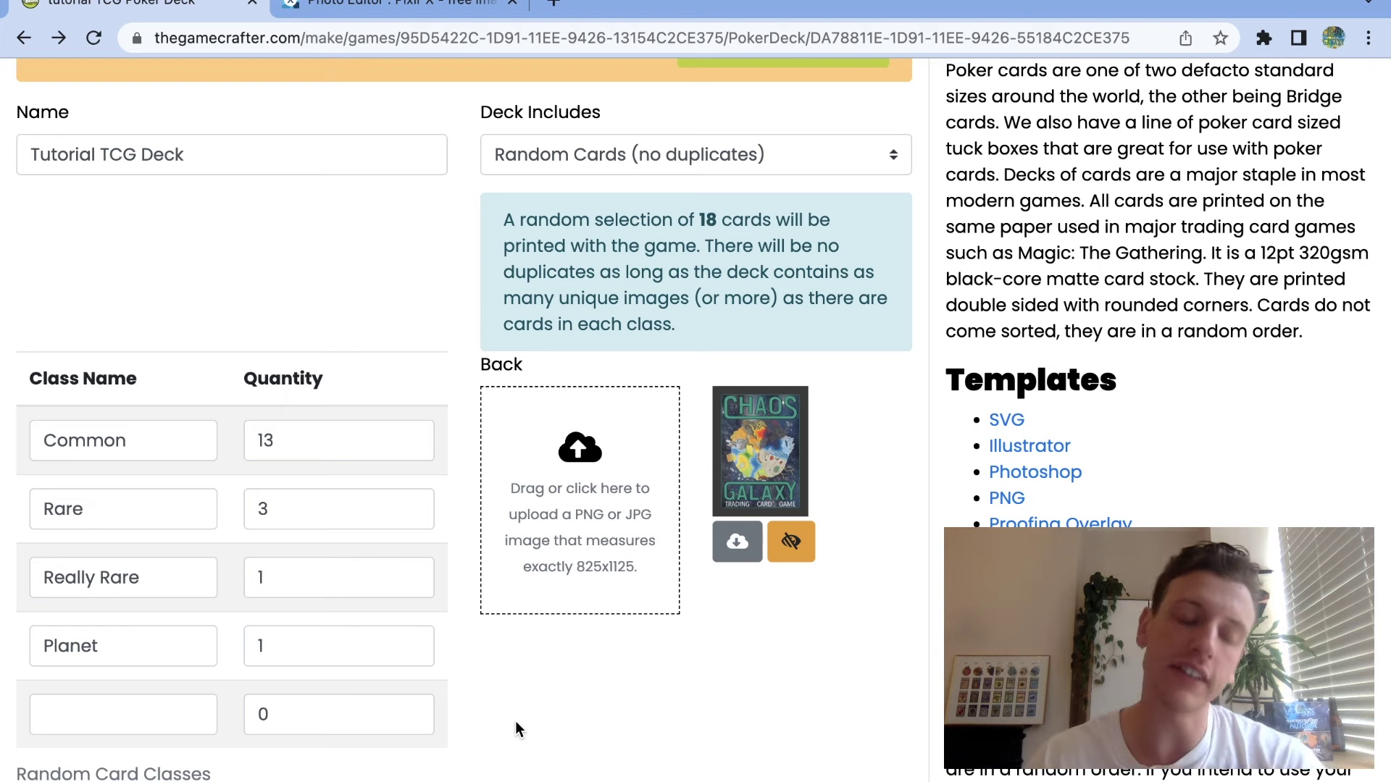
Try 2 copies of the Poker Deck to check the total card count, and return the copies to 1.
scroll(515, 721, "down", 4)
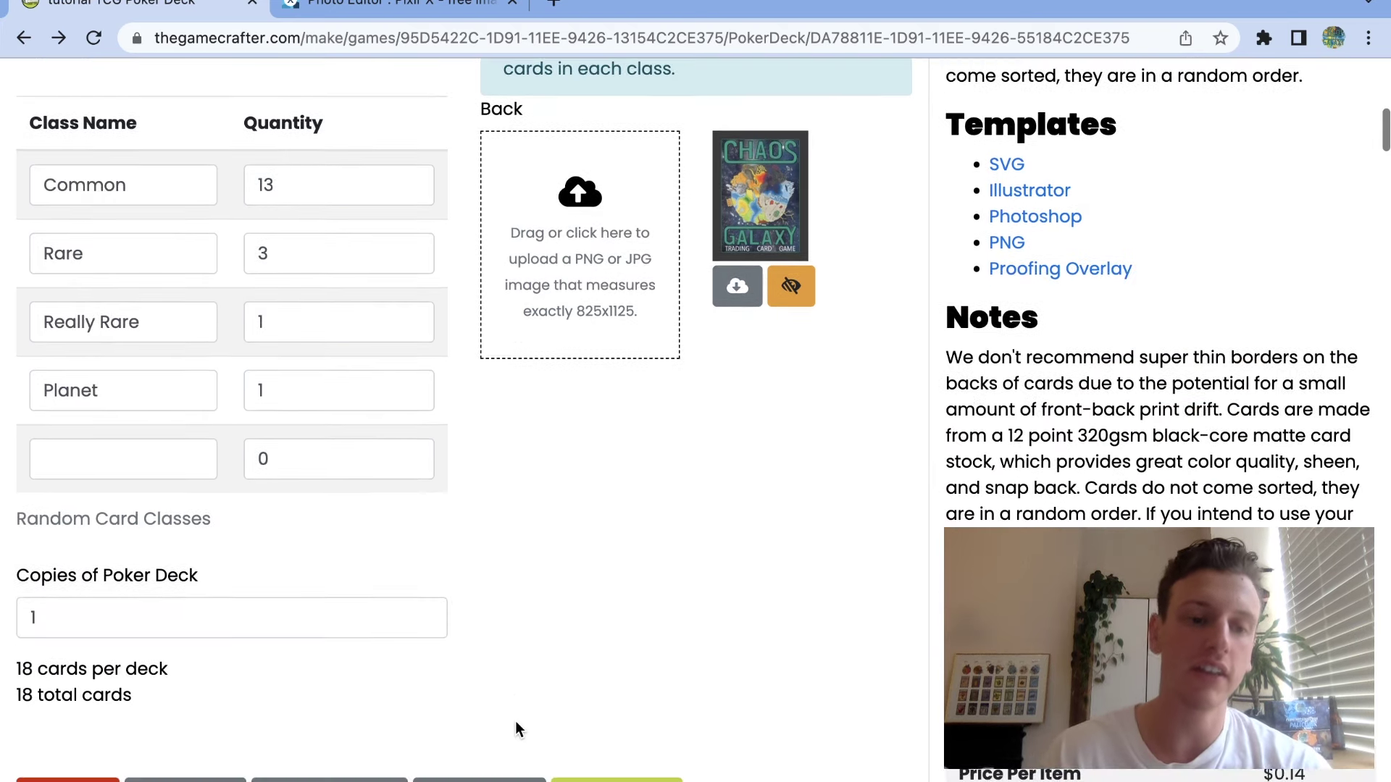
scroll(390, 487, "down", 2)
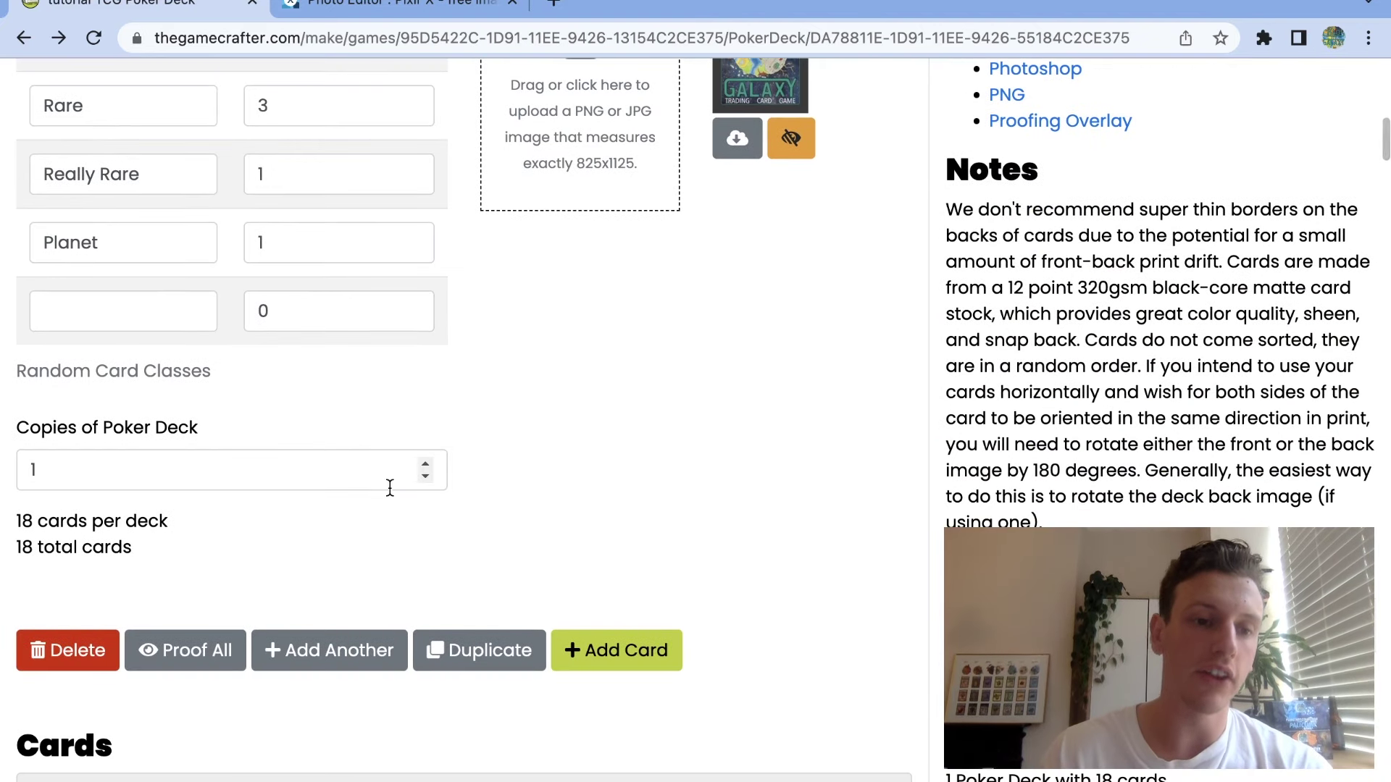
left_click(138, 465)
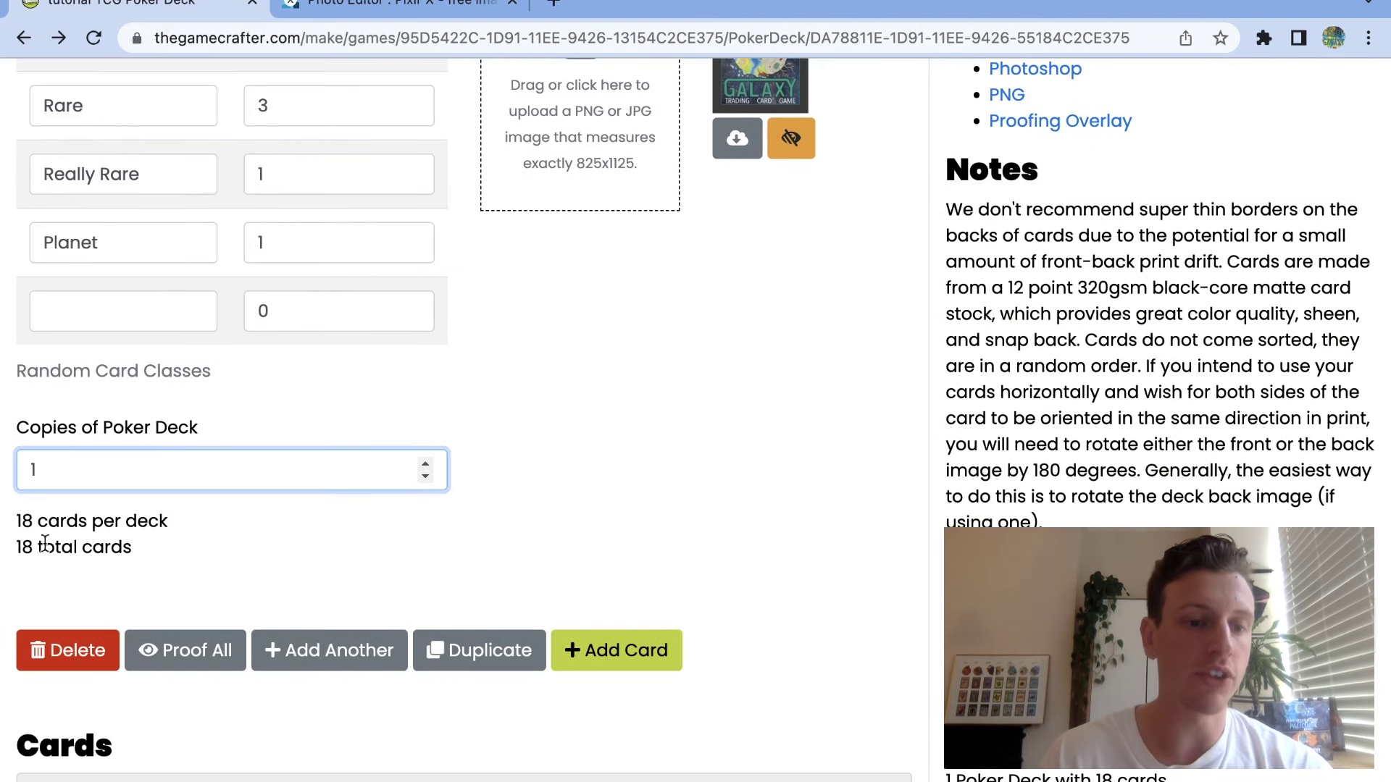
left_click(426, 463)
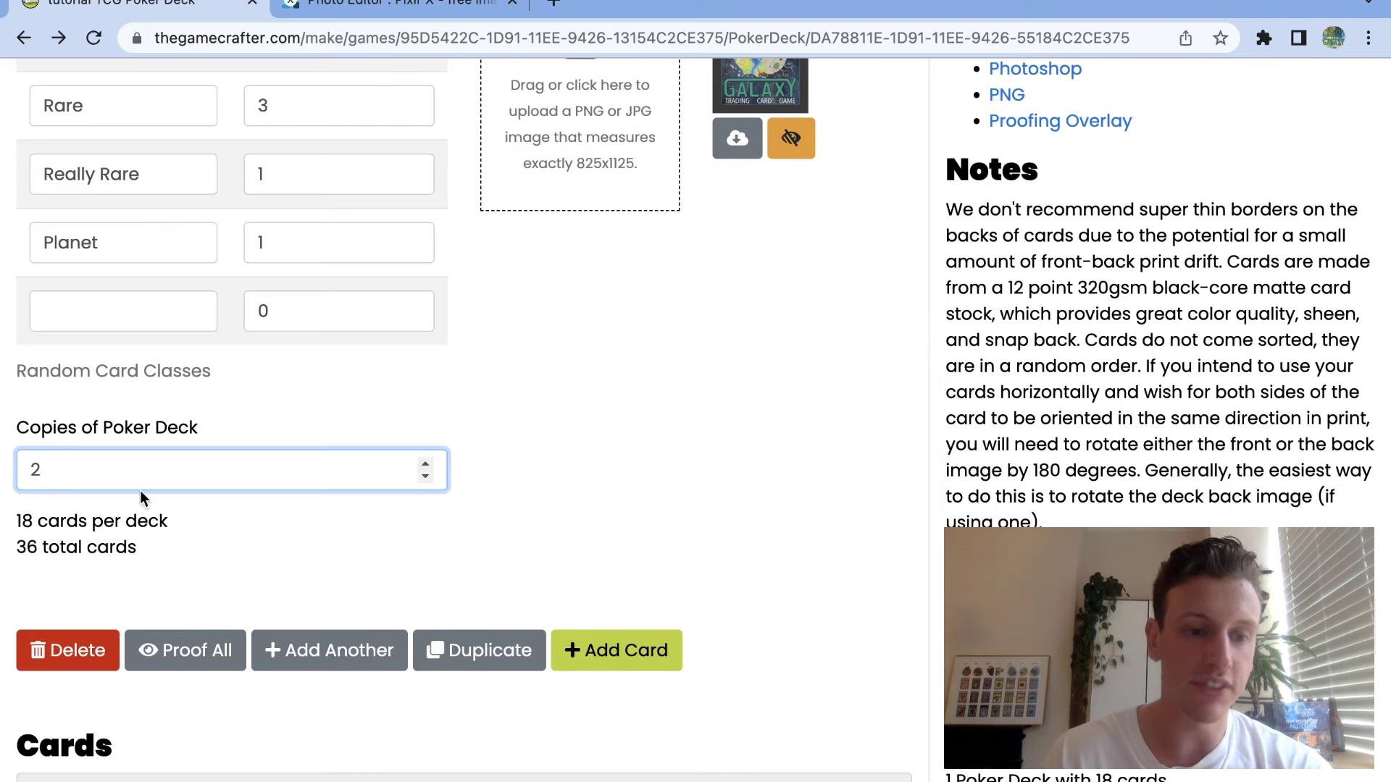
left_click_drag(38, 547, 6, 555)
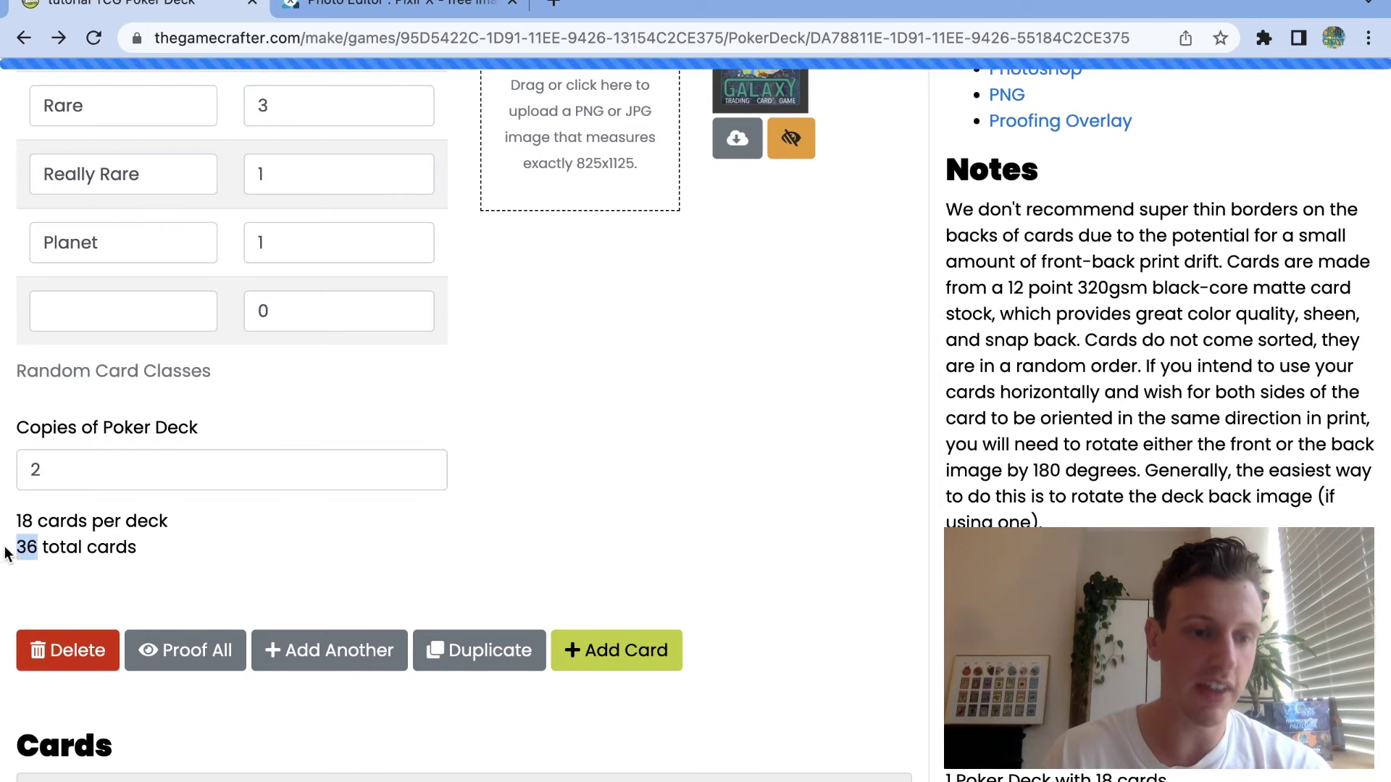
left_click(425, 467)
left_click(424, 475)
left_click(424, 479)
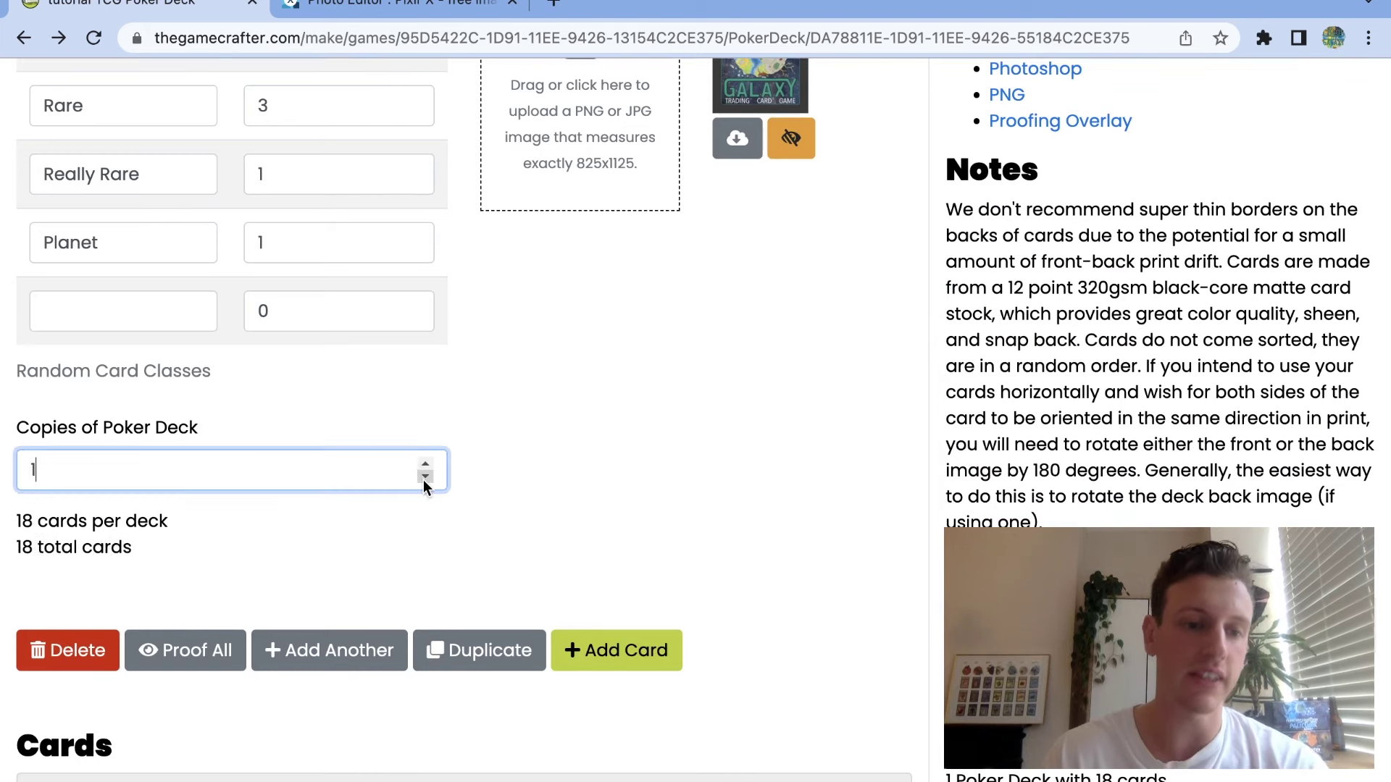
Look at the class setting of the 001 - Manflaki card in the deck's card list.
scroll(675, 560, "down", 1)
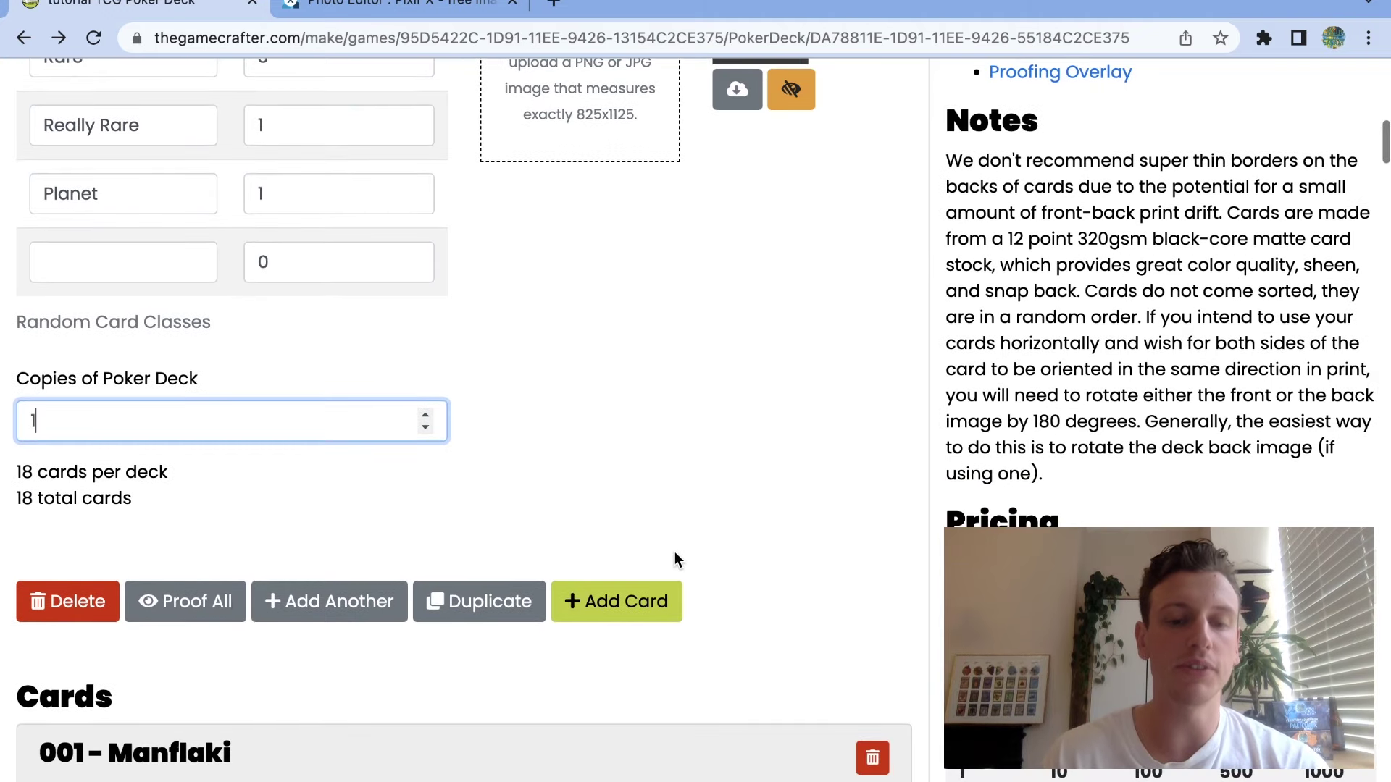
scroll(675, 555, "down", 5)
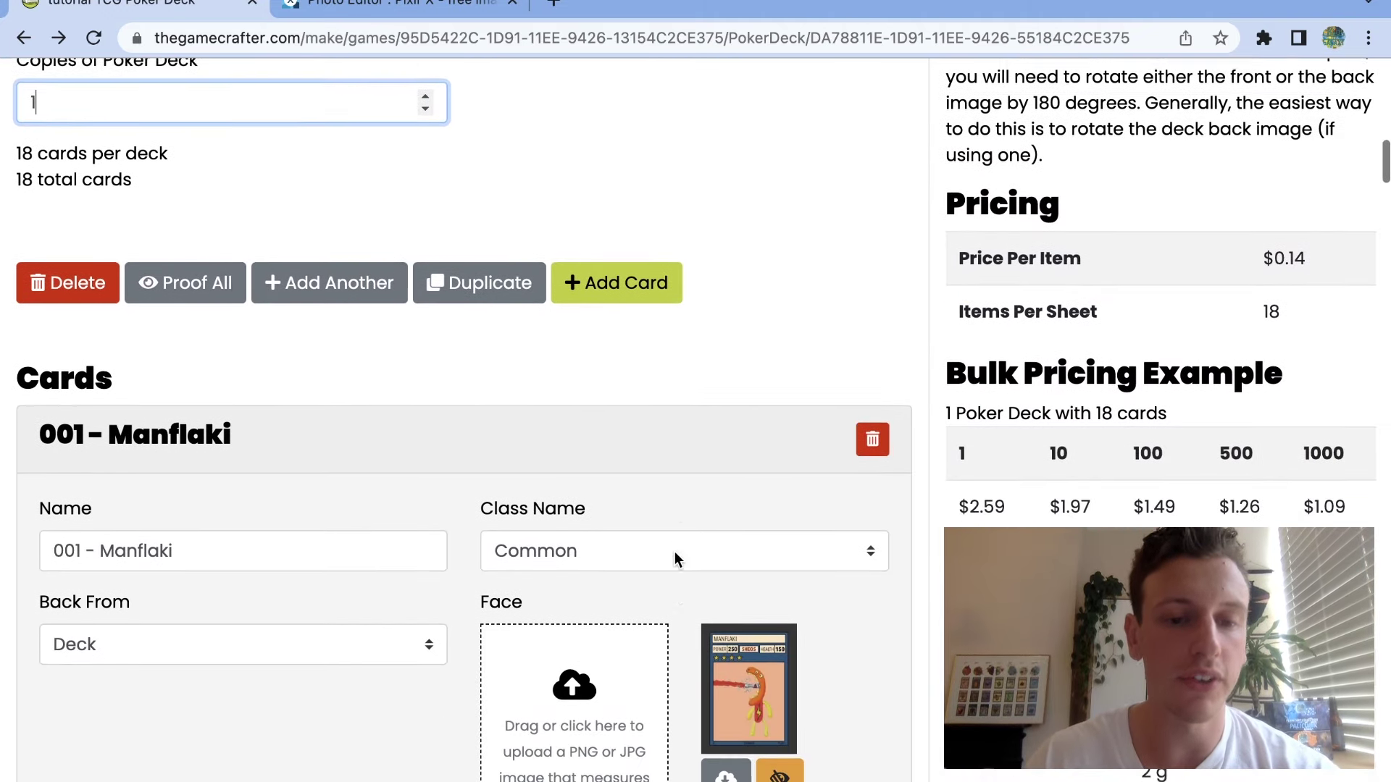
scroll(676, 555, "down", 3)
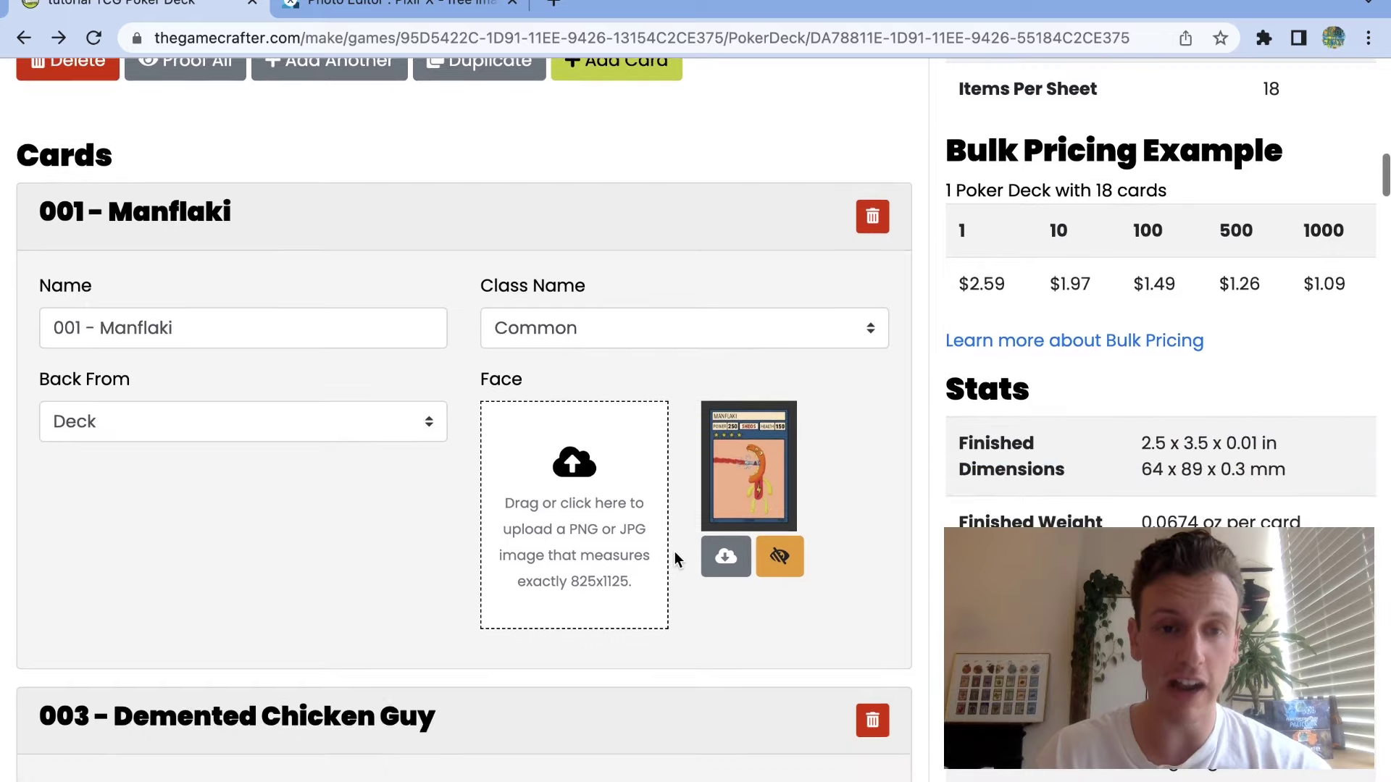
Keep the 001 - Manflaki card in the Common class and assign the 002 - H A R M card to Really Rare.
left_click(862, 326)
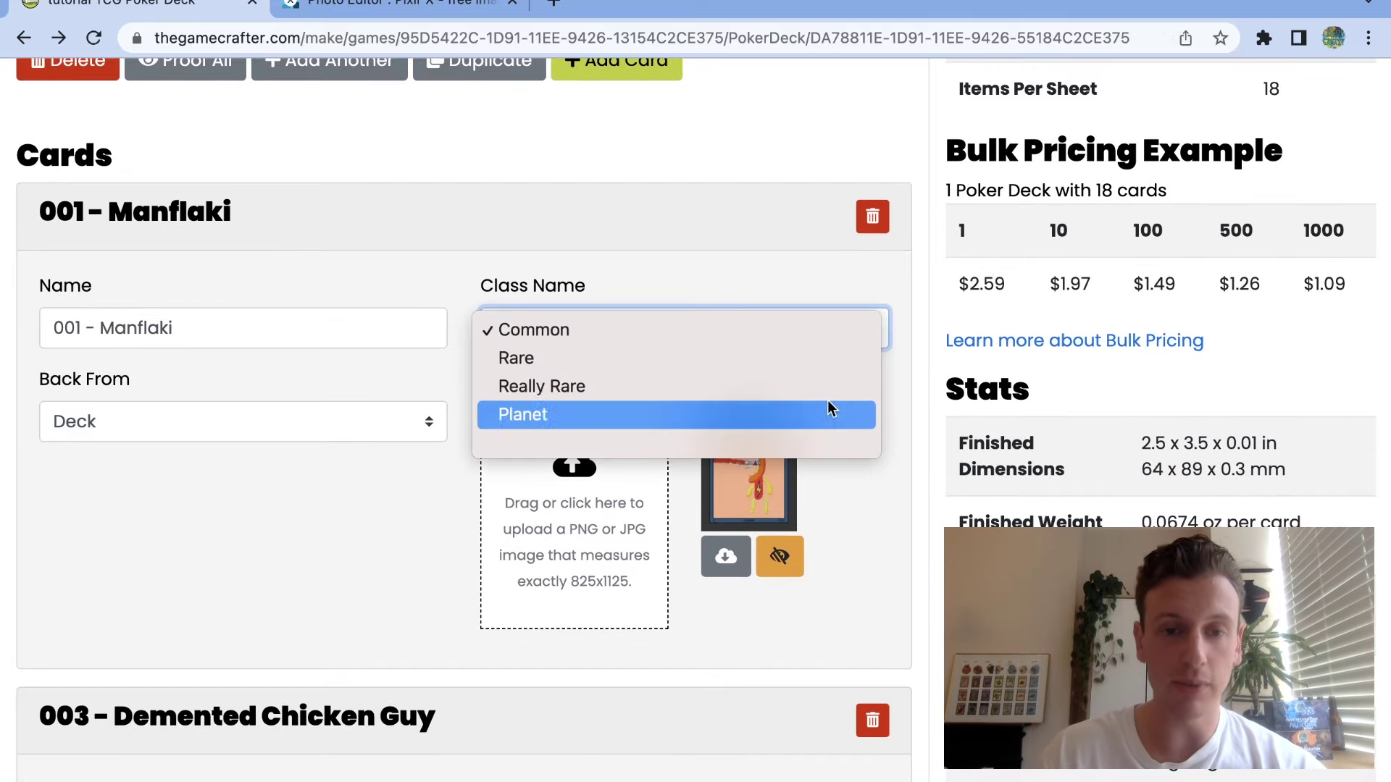
left_click(828, 331)
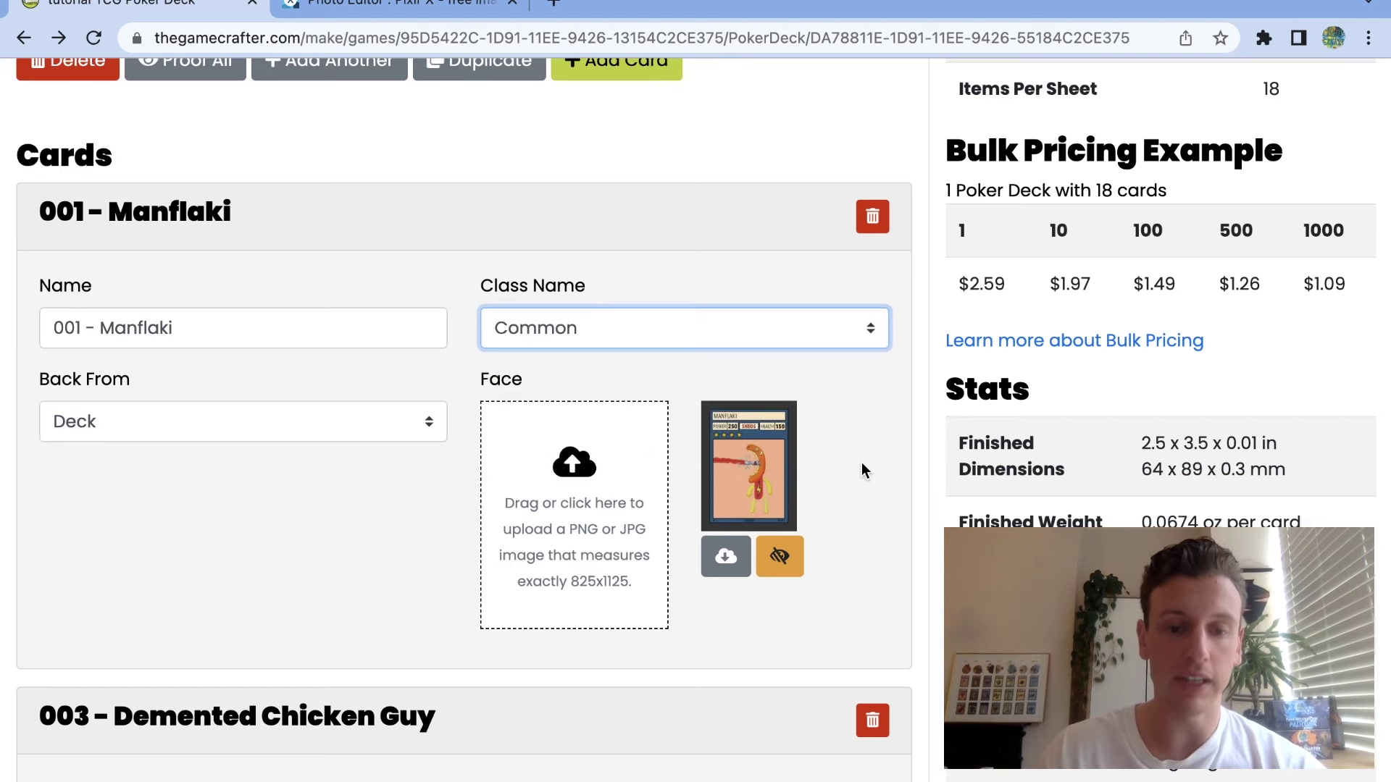
scroll(862, 463, "down", 2)
scroll(862, 471, "down", 12)
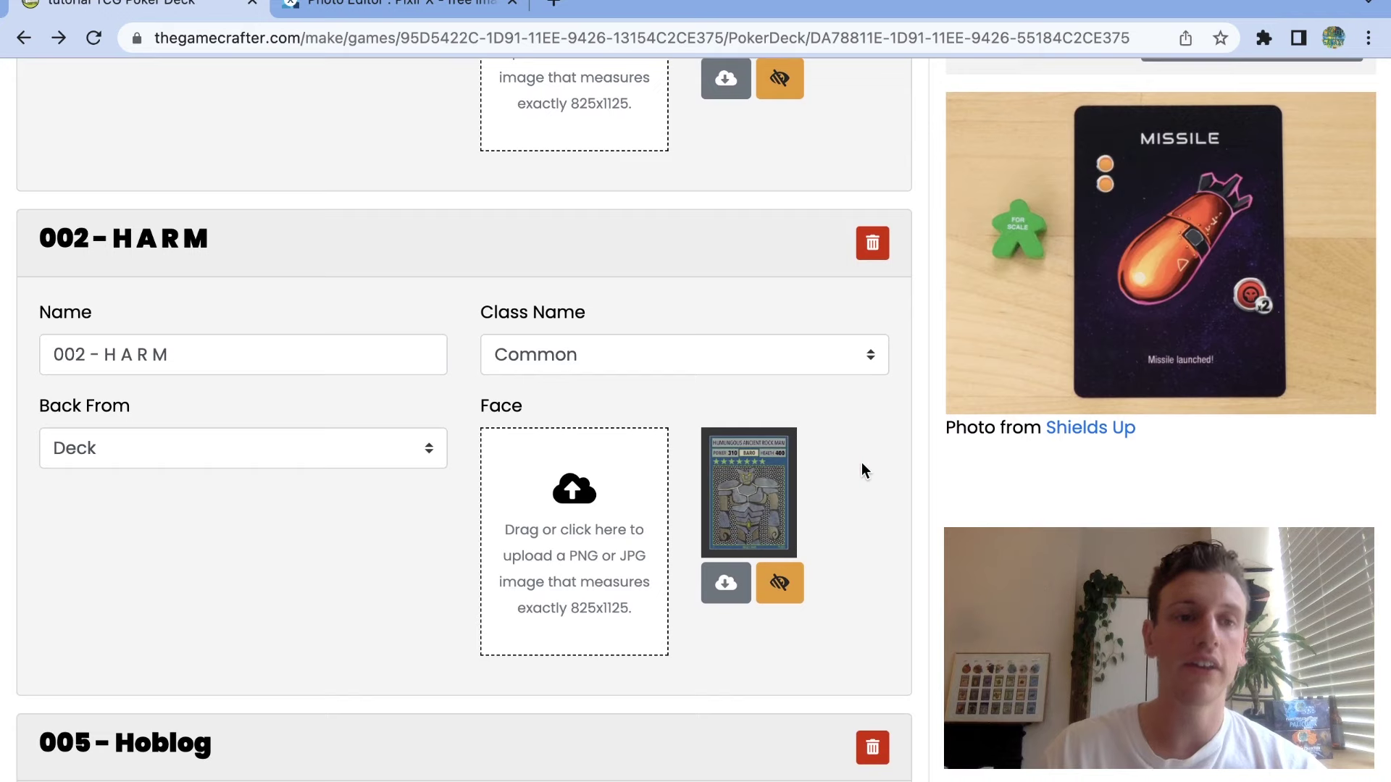
left_click(862, 360)
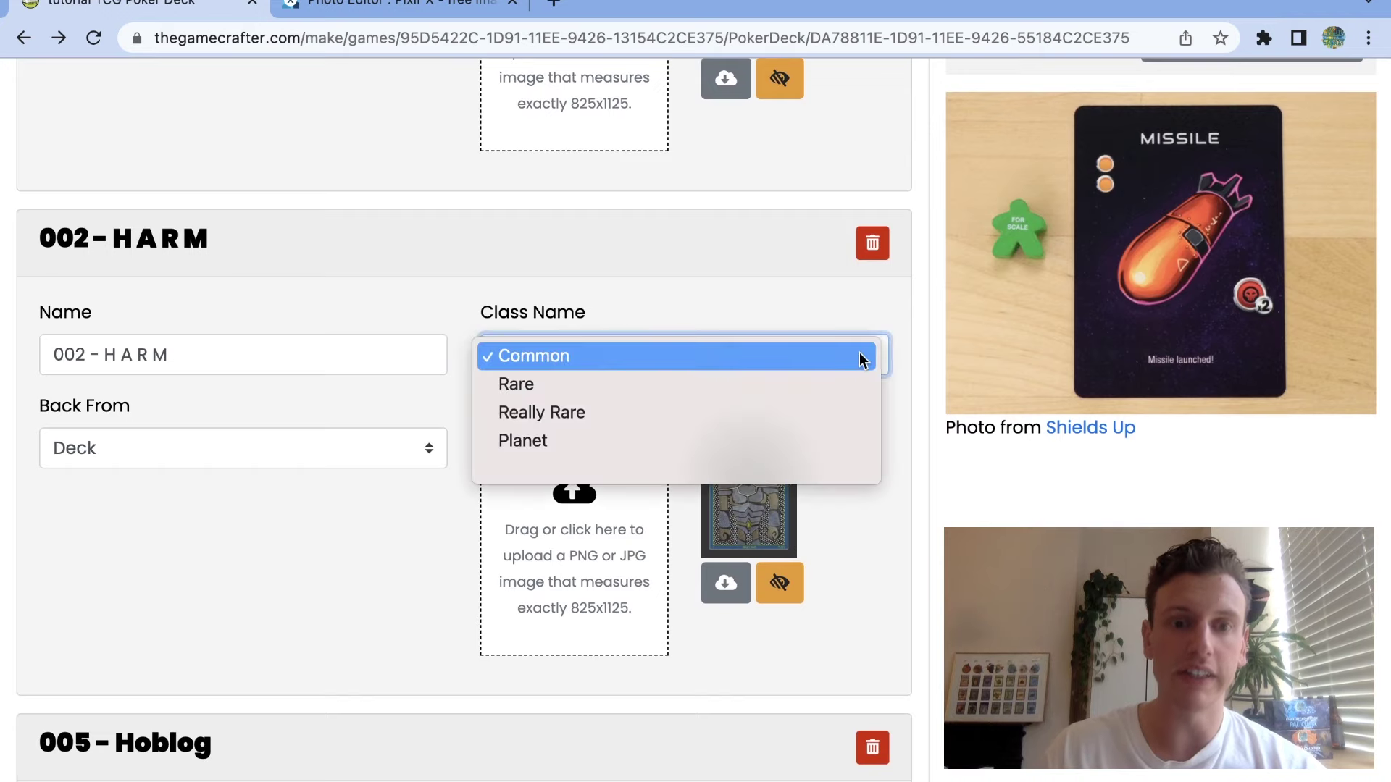
left_click(814, 413)
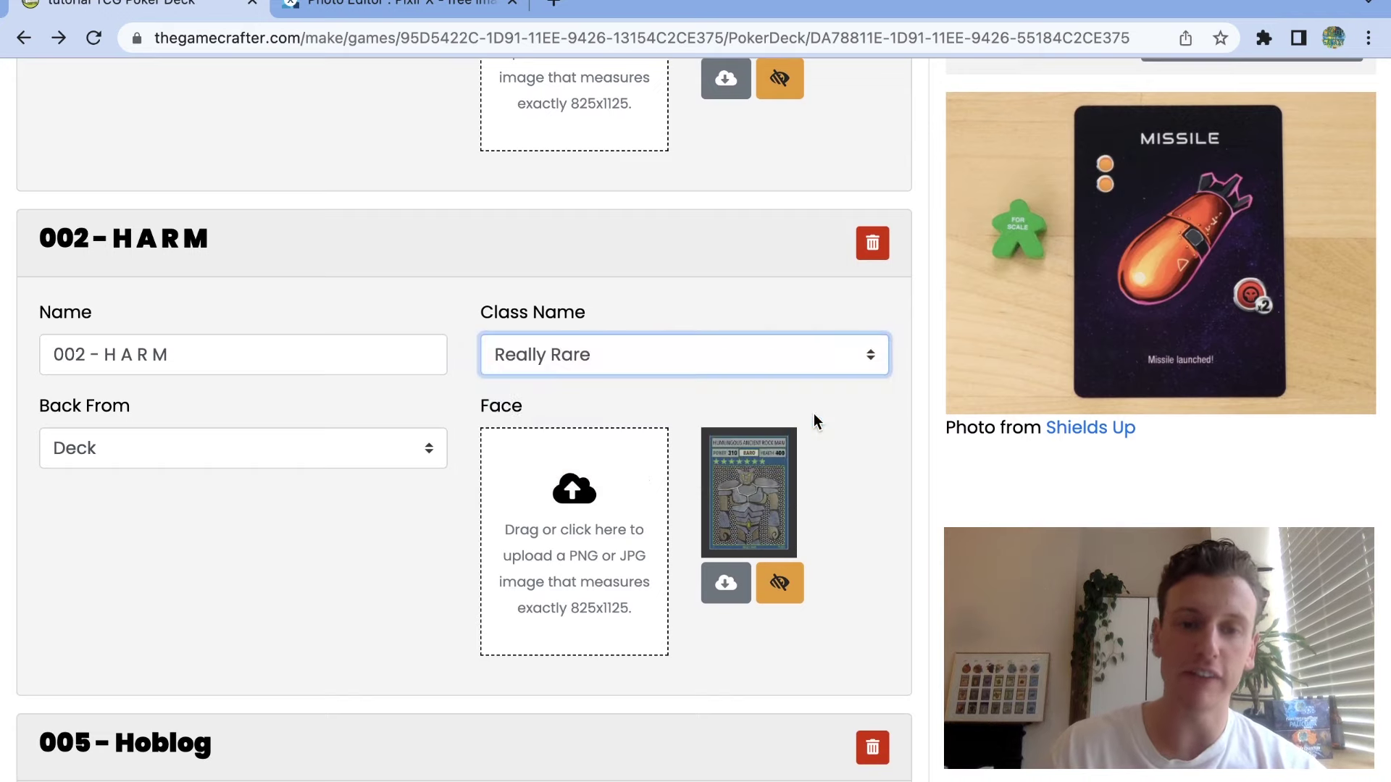
Look through the class settings of the deck's cards, from the first card down to the bulk image upload area.
scroll(884, 539, "down", 15)
scroll(854, 557, "down", 15)
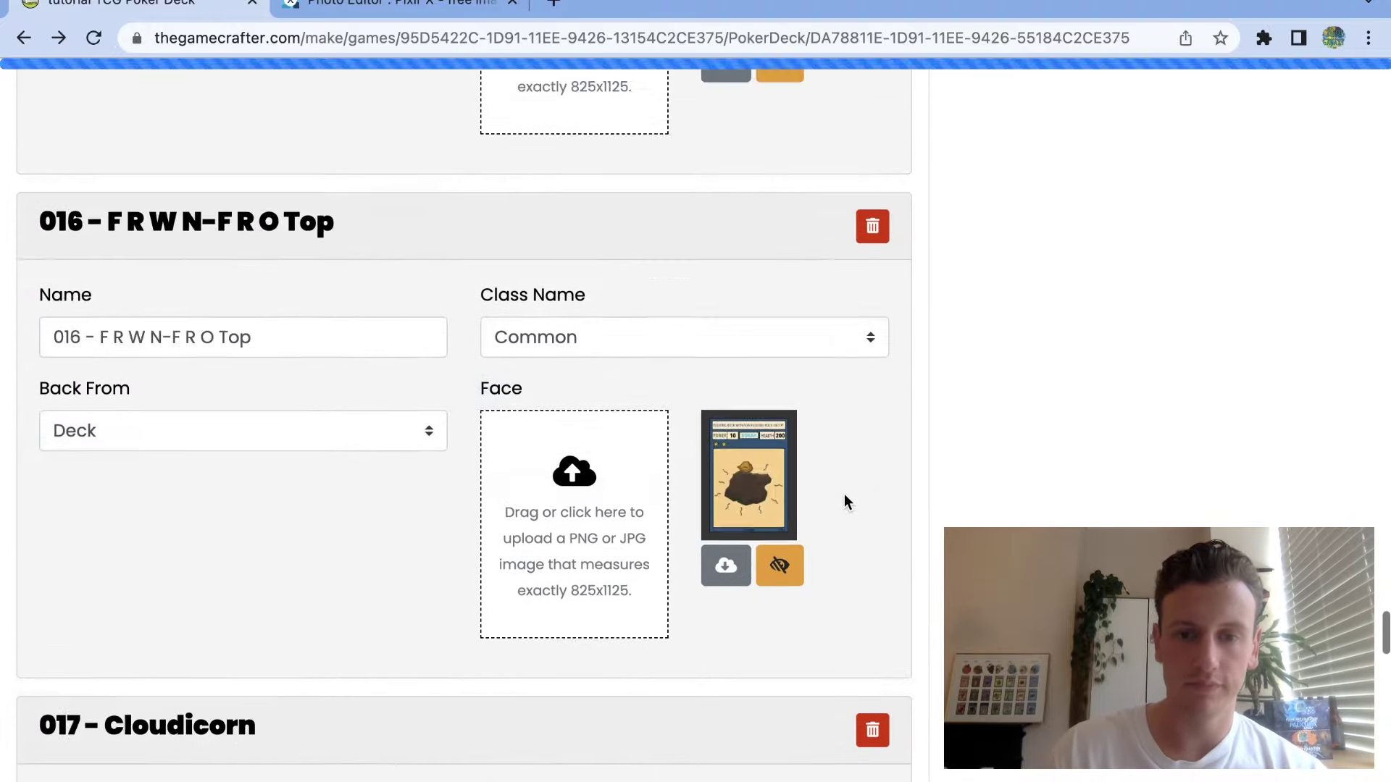
scroll(898, 641, "up", 20)
scroll(898, 641, "up", 1)
scroll(899, 640, "down", 1)
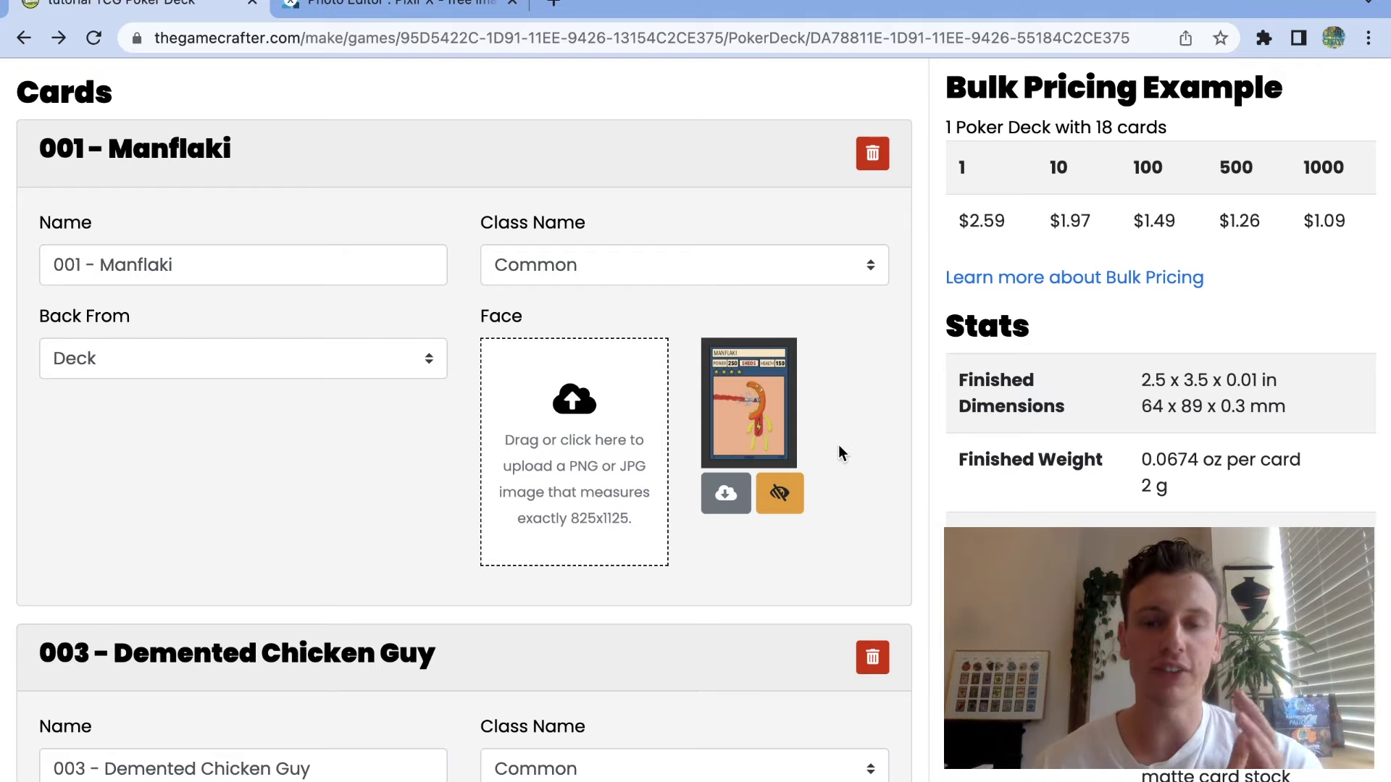
scroll(845, 471, "down", 20)
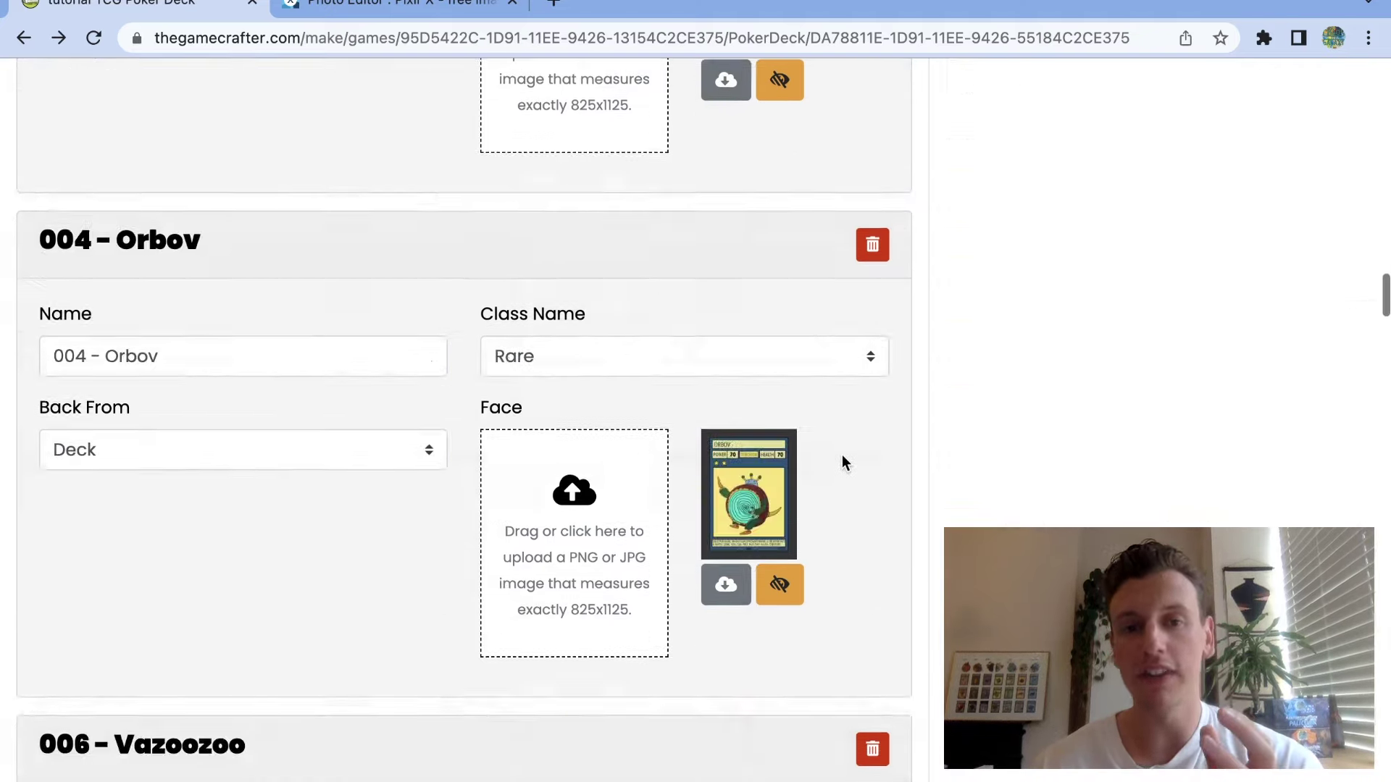
scroll(842, 454, "down", 20)
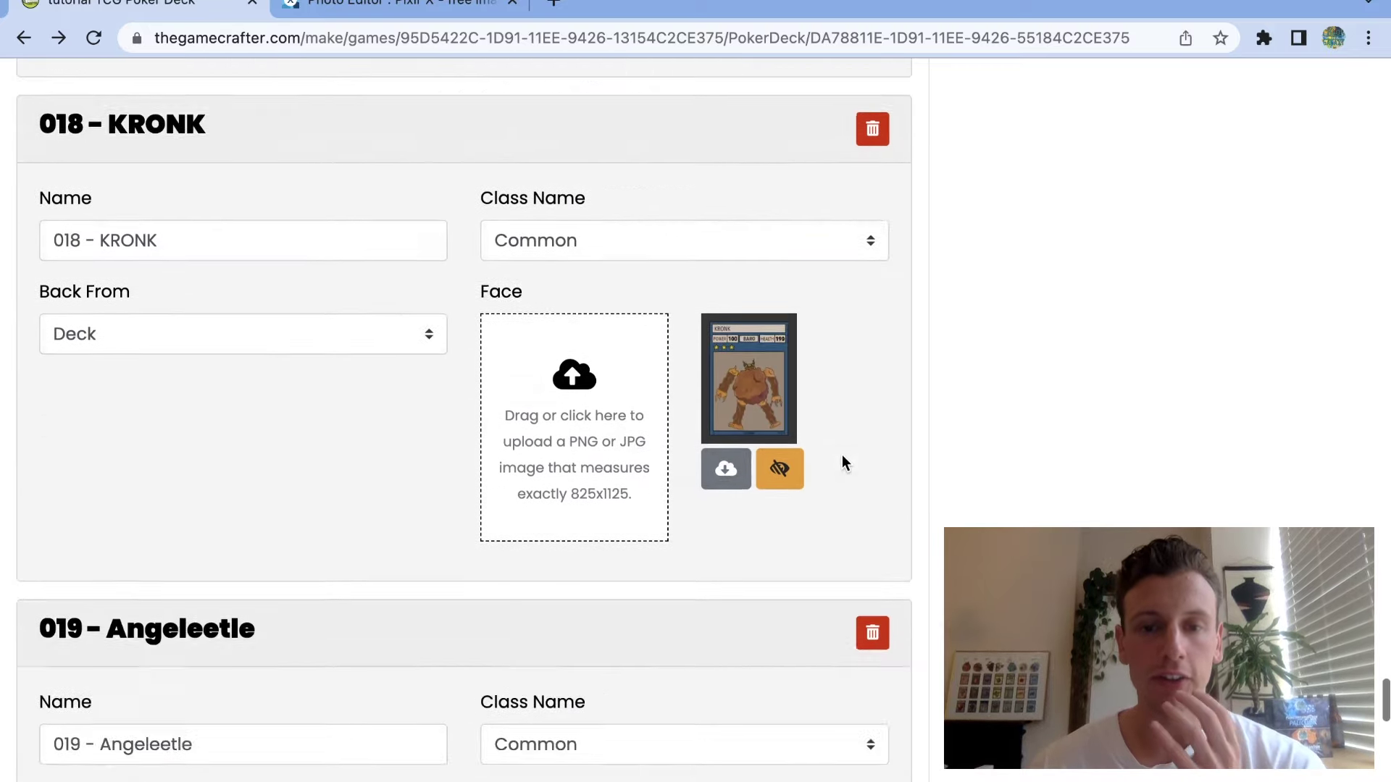
scroll(842, 454, "down", 12)
scroll(842, 454, "up", 7)
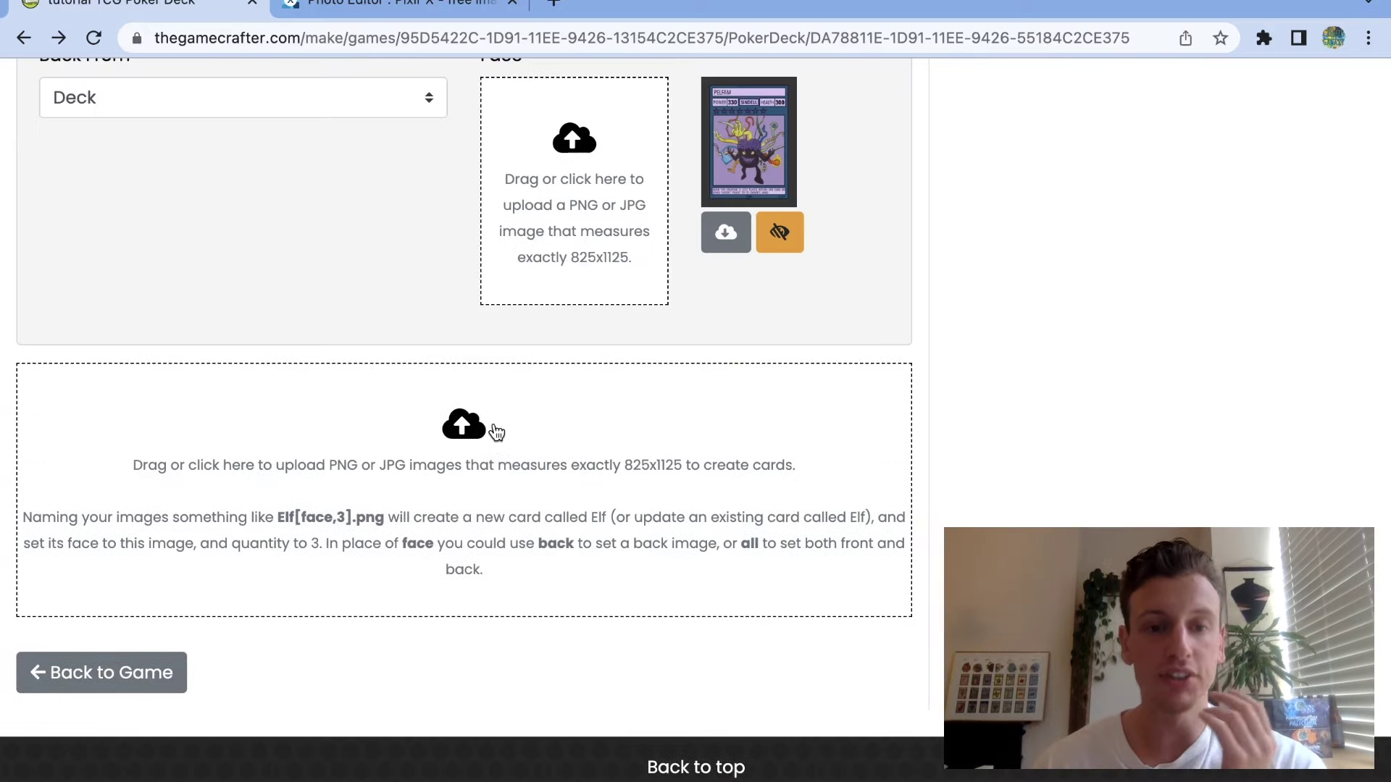
Switch to Finder and duplicate the 001 - Manflaki, 003 - Demented Chicken Guy and 005 - Hoblog images in the Tutorial TCG folder.
left_click(242, 770)
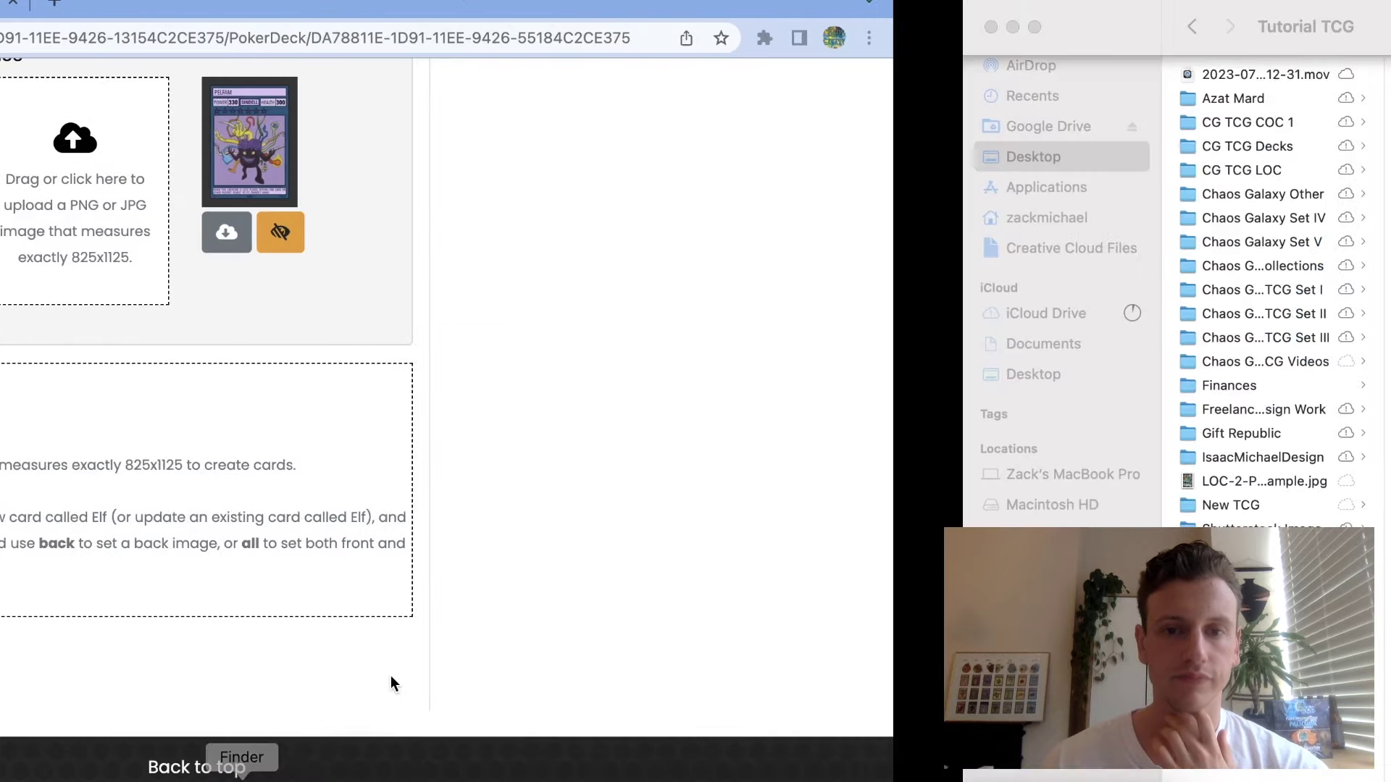
left_click(512, 76)
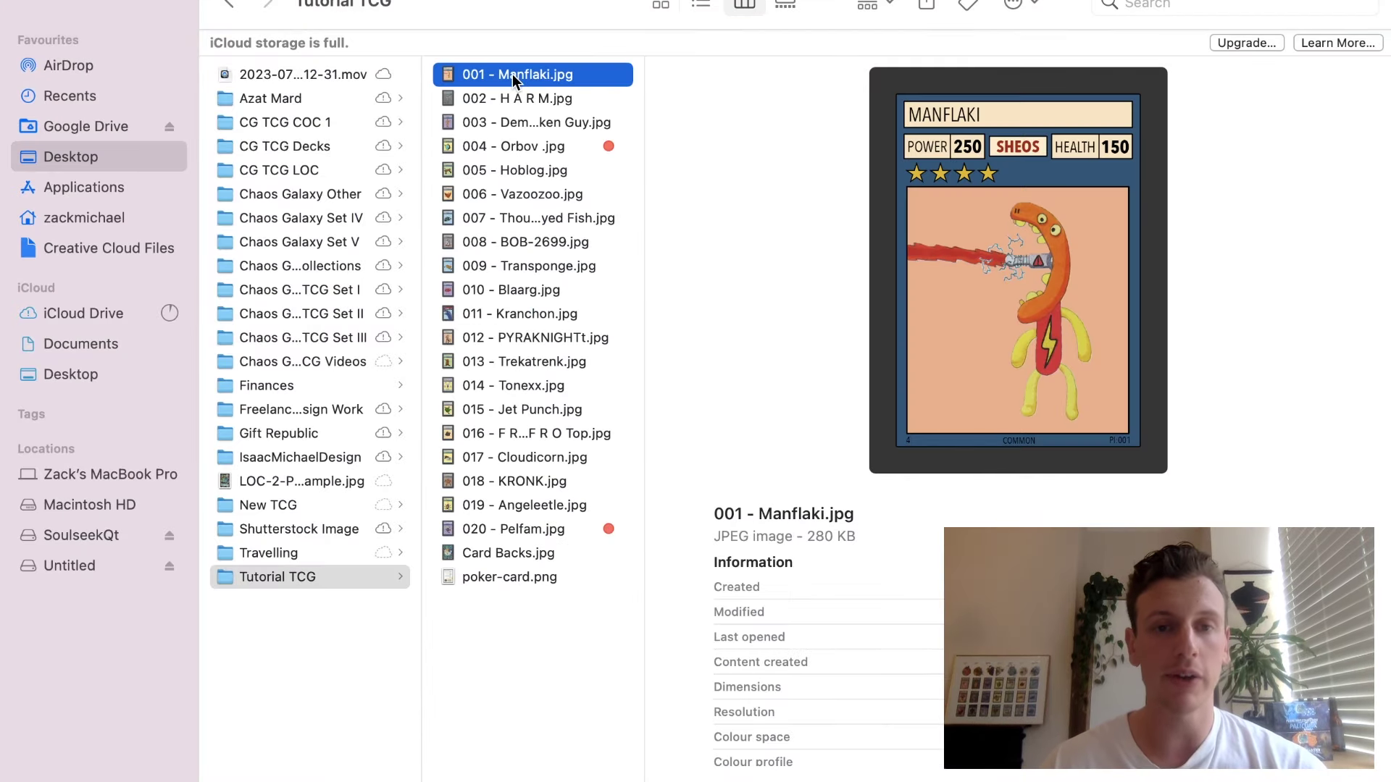
right_click(511, 74)
key("Escape")
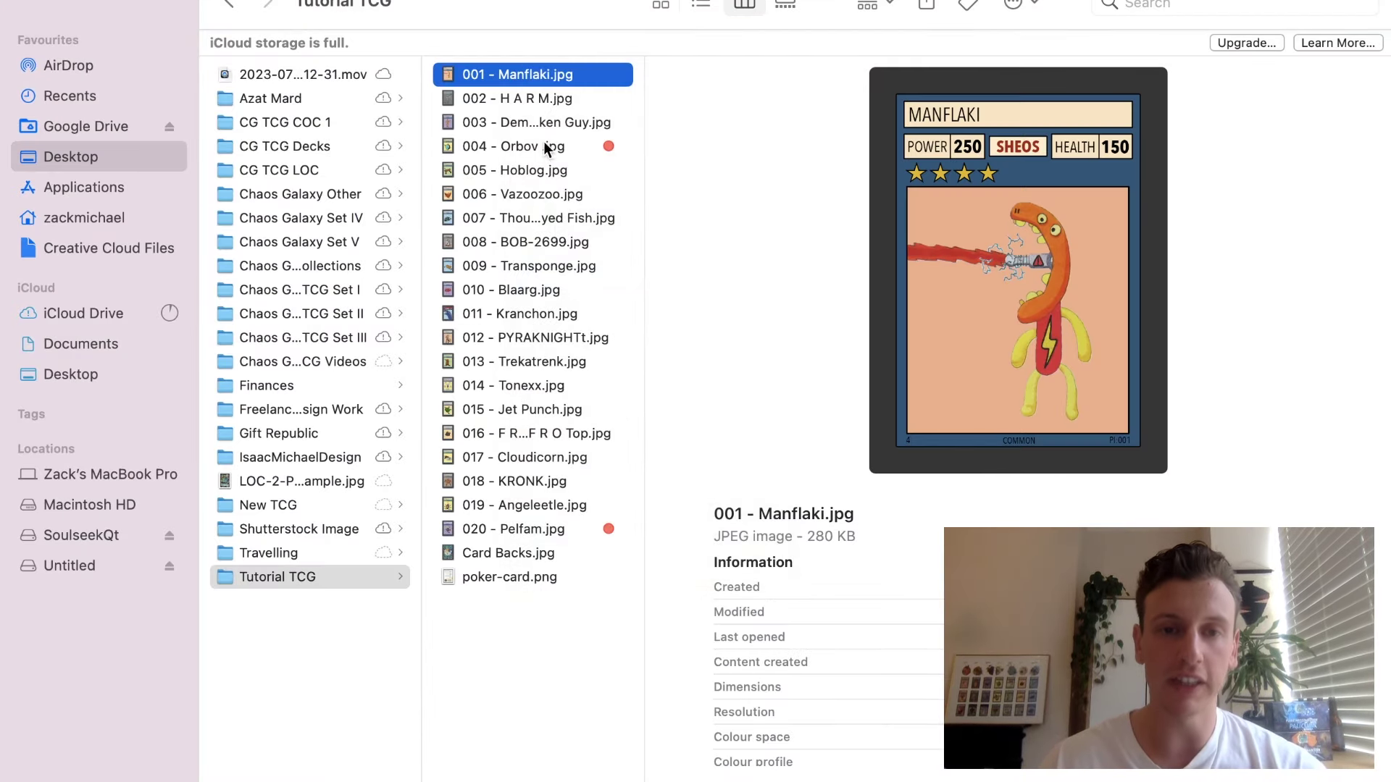
left_click(523, 125)
right_click(523, 125)
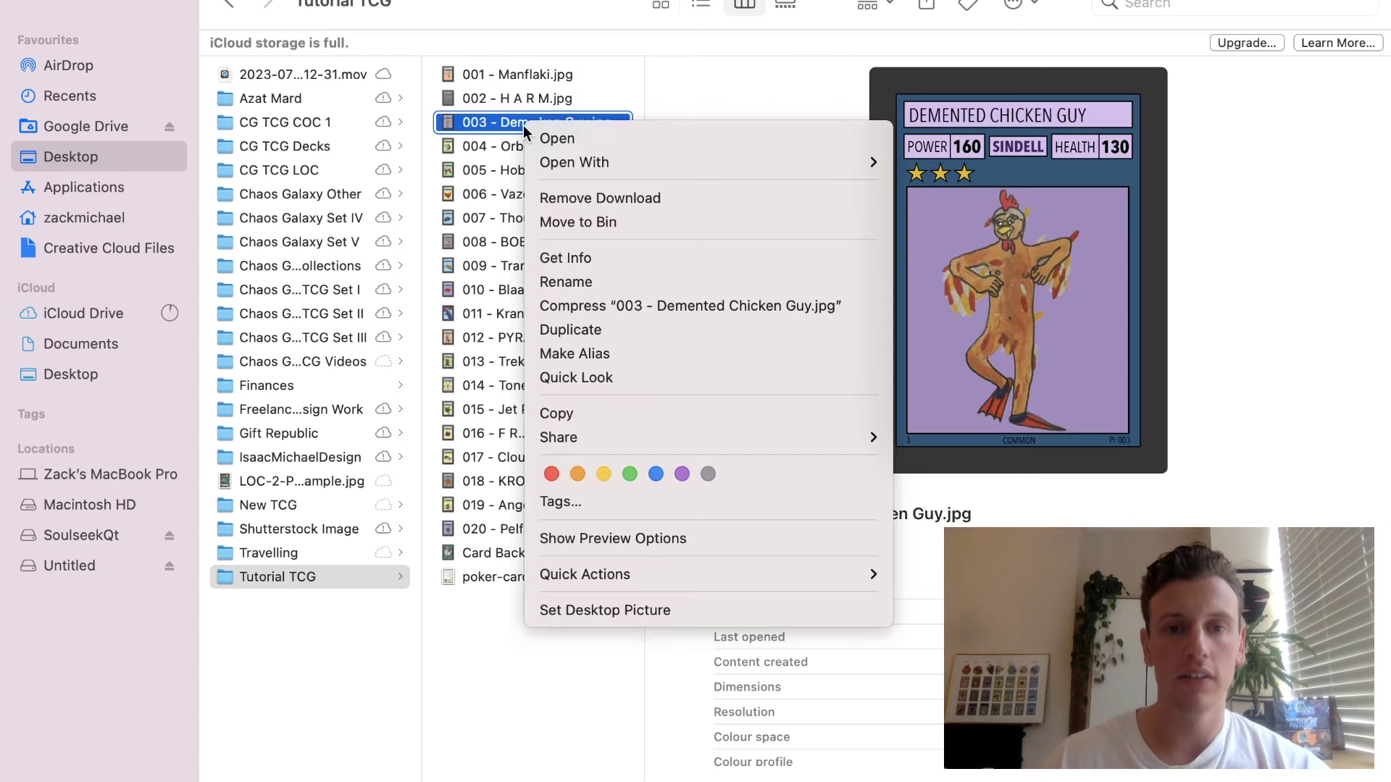
left_click(584, 330)
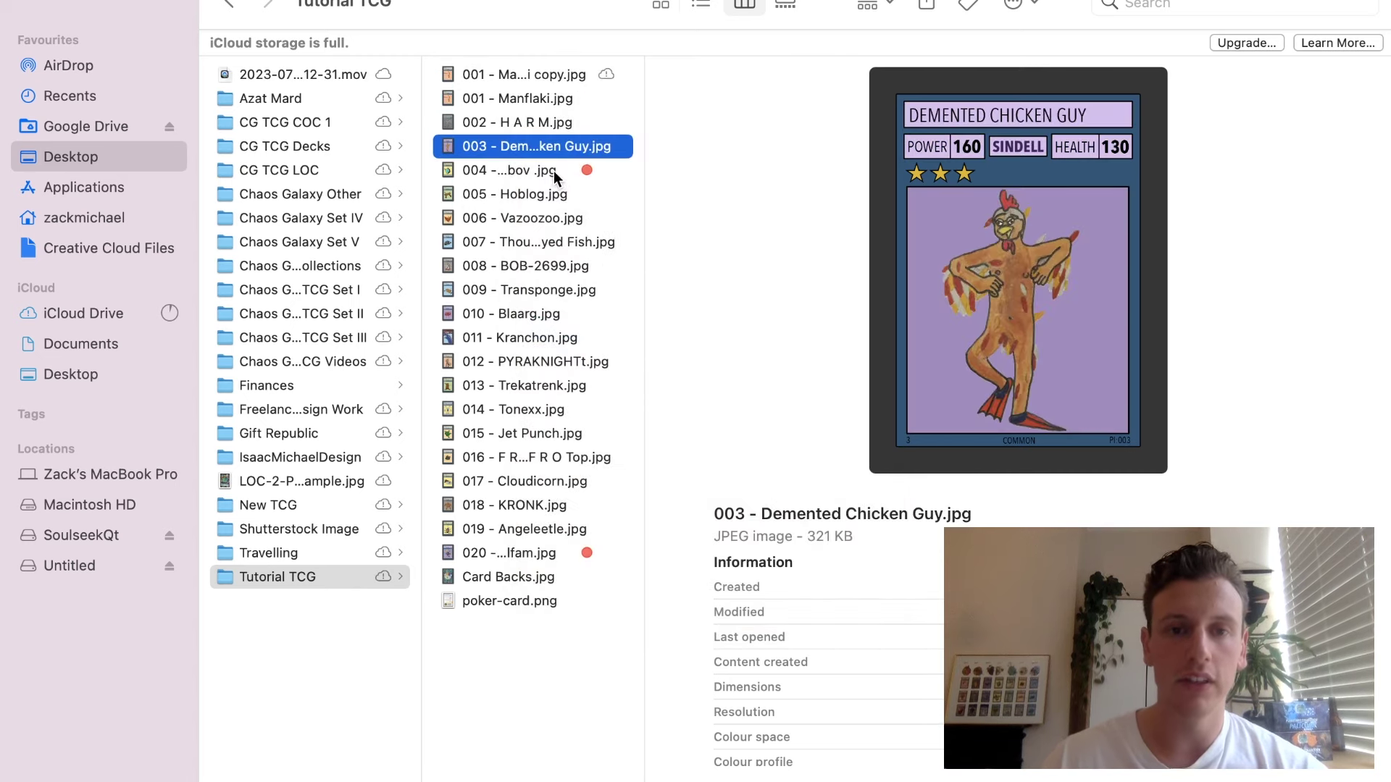
left_click(507, 216)
right_click(507, 216)
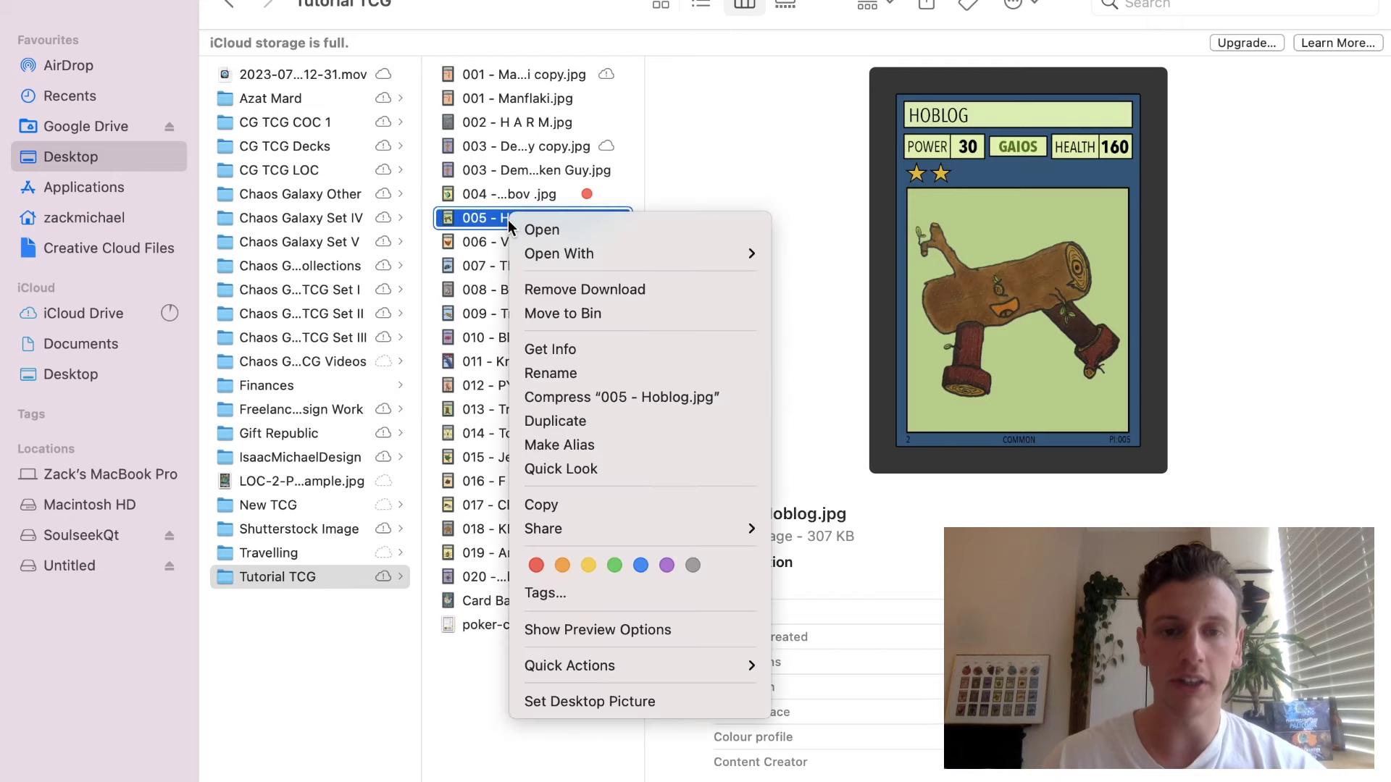
left_click(578, 422)
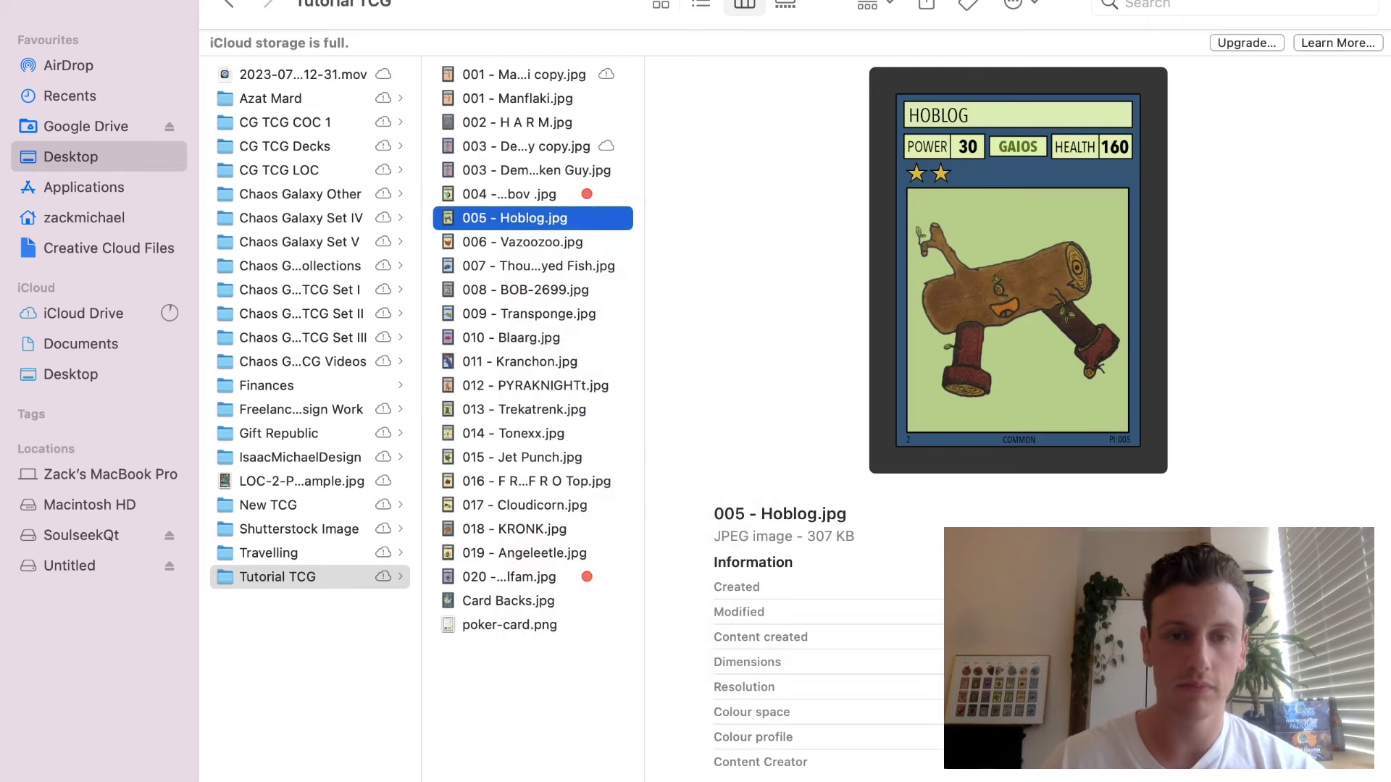
Switch back to Chrome and upload the copies of the Manflaki, Demented Chicken Guy and Hoblog images as new cards.
left_click(72, 28)
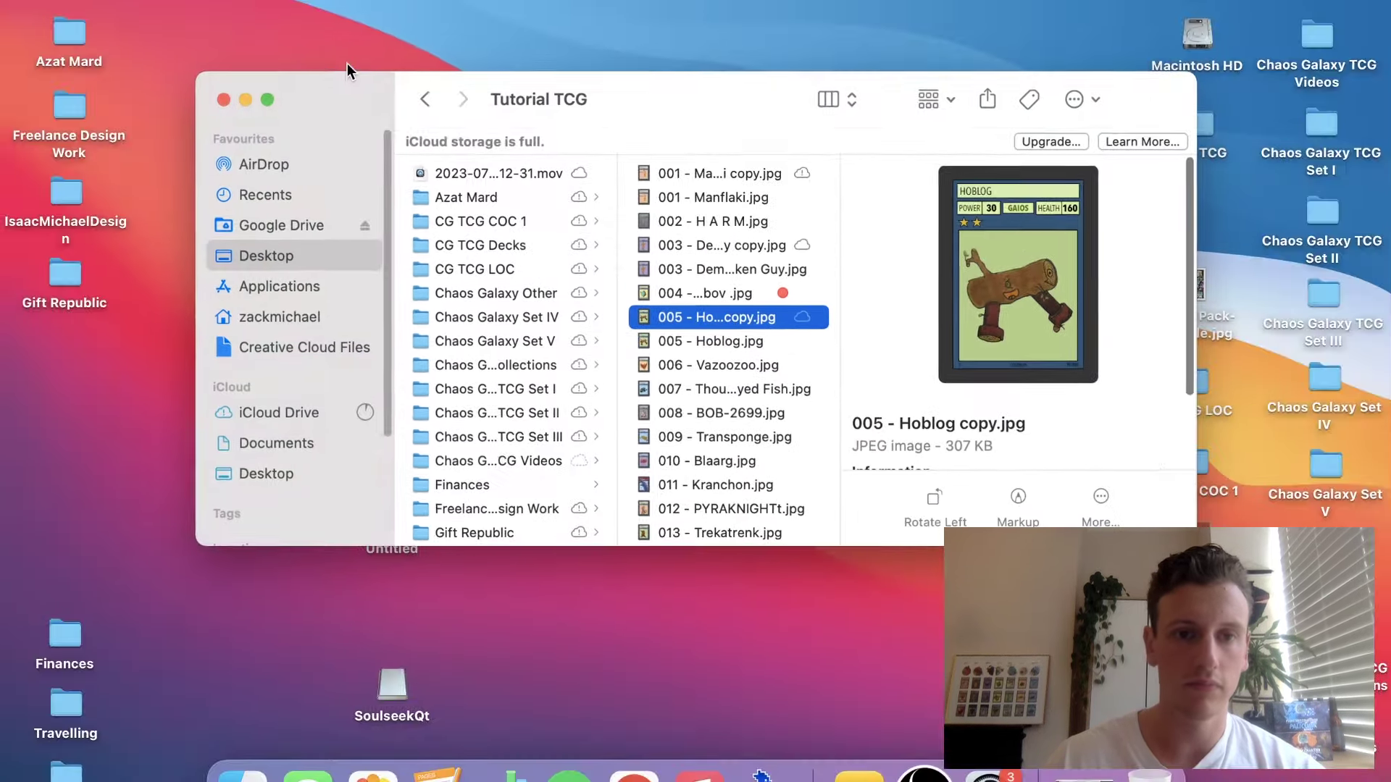
left_click(637, 766)
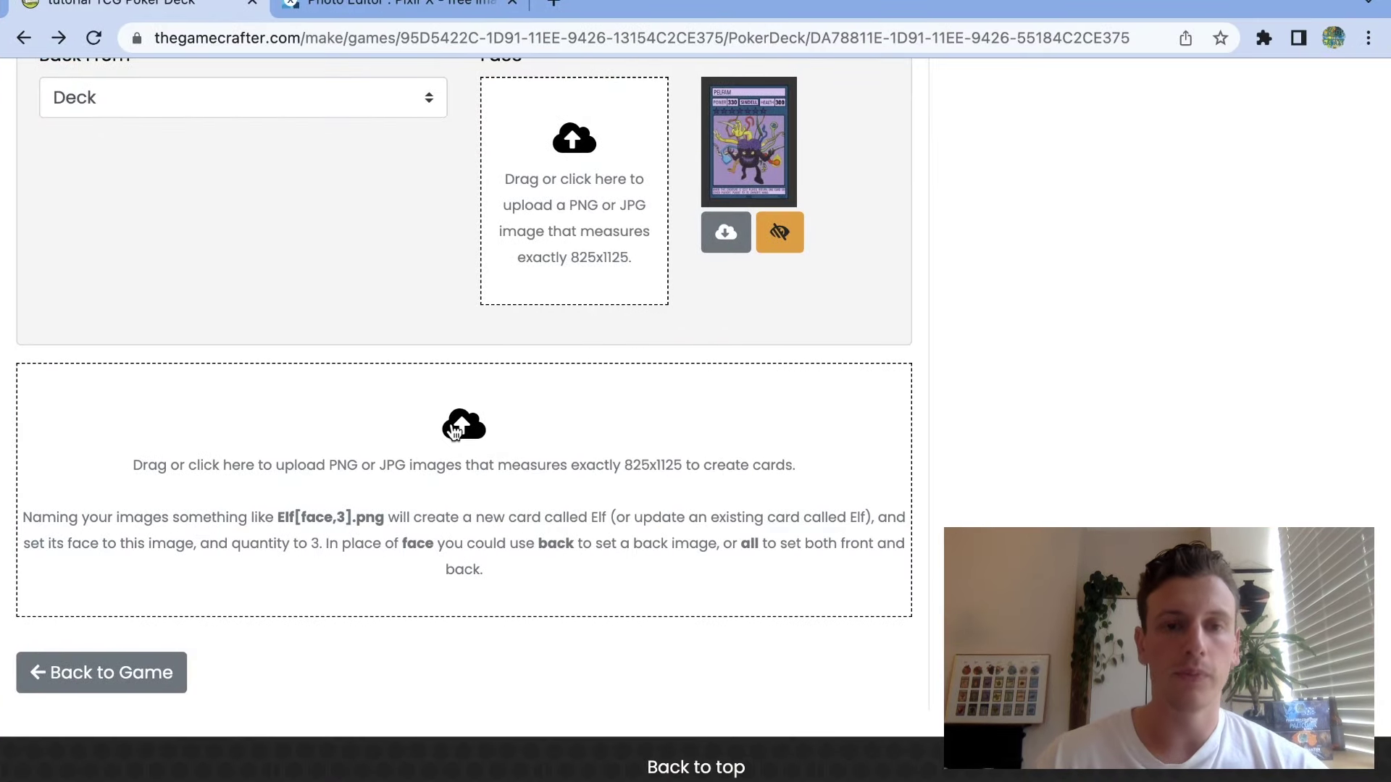
left_click(482, 460)
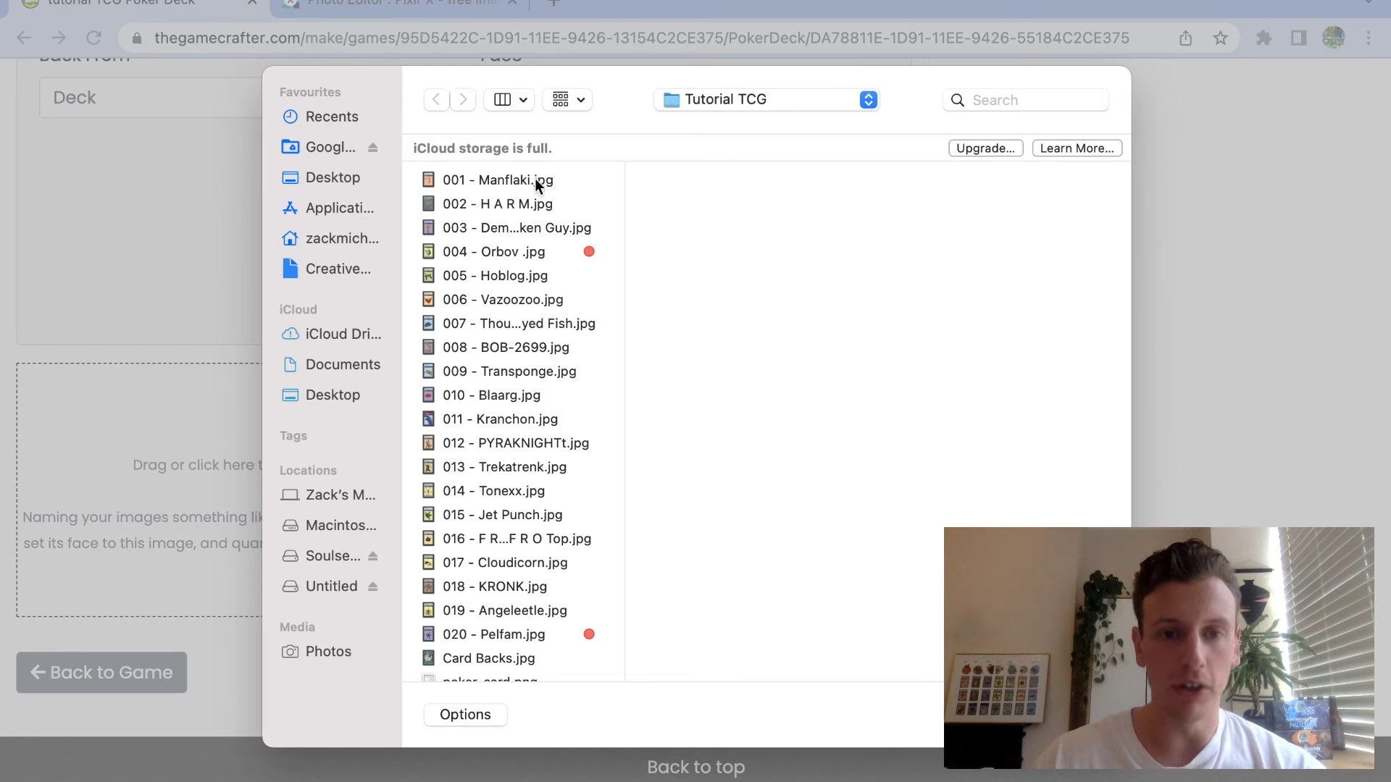
left_click(541, 182)
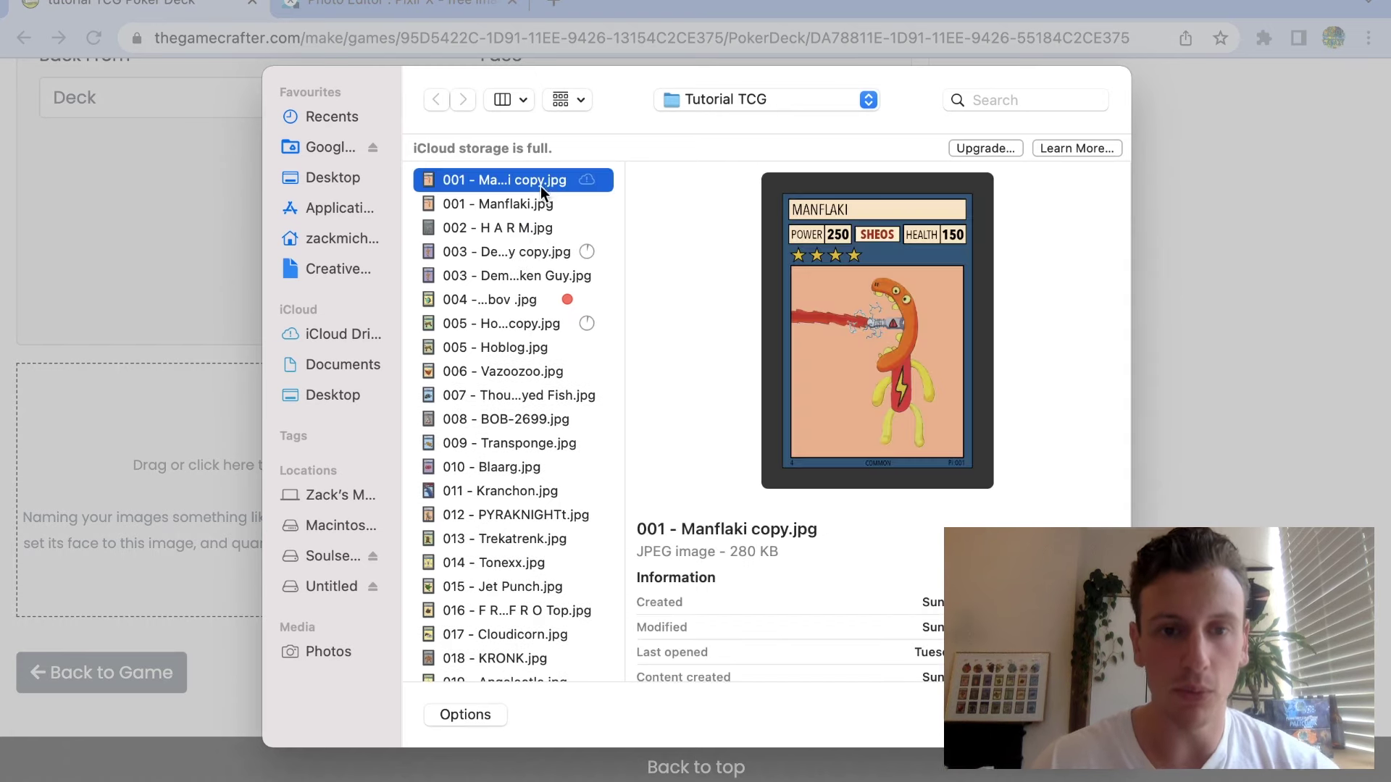
left_click(542, 253, "super")
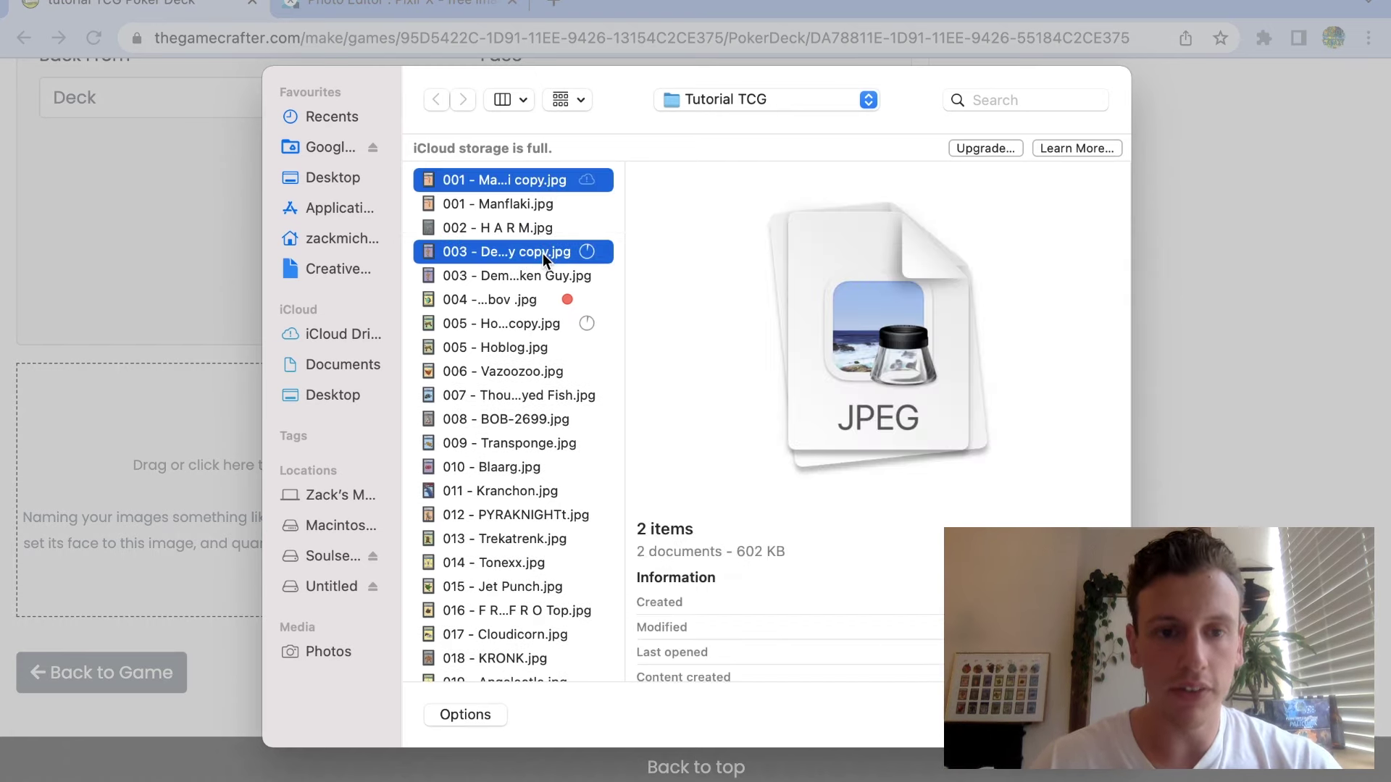
left_click(528, 323, "super")
key("Return")
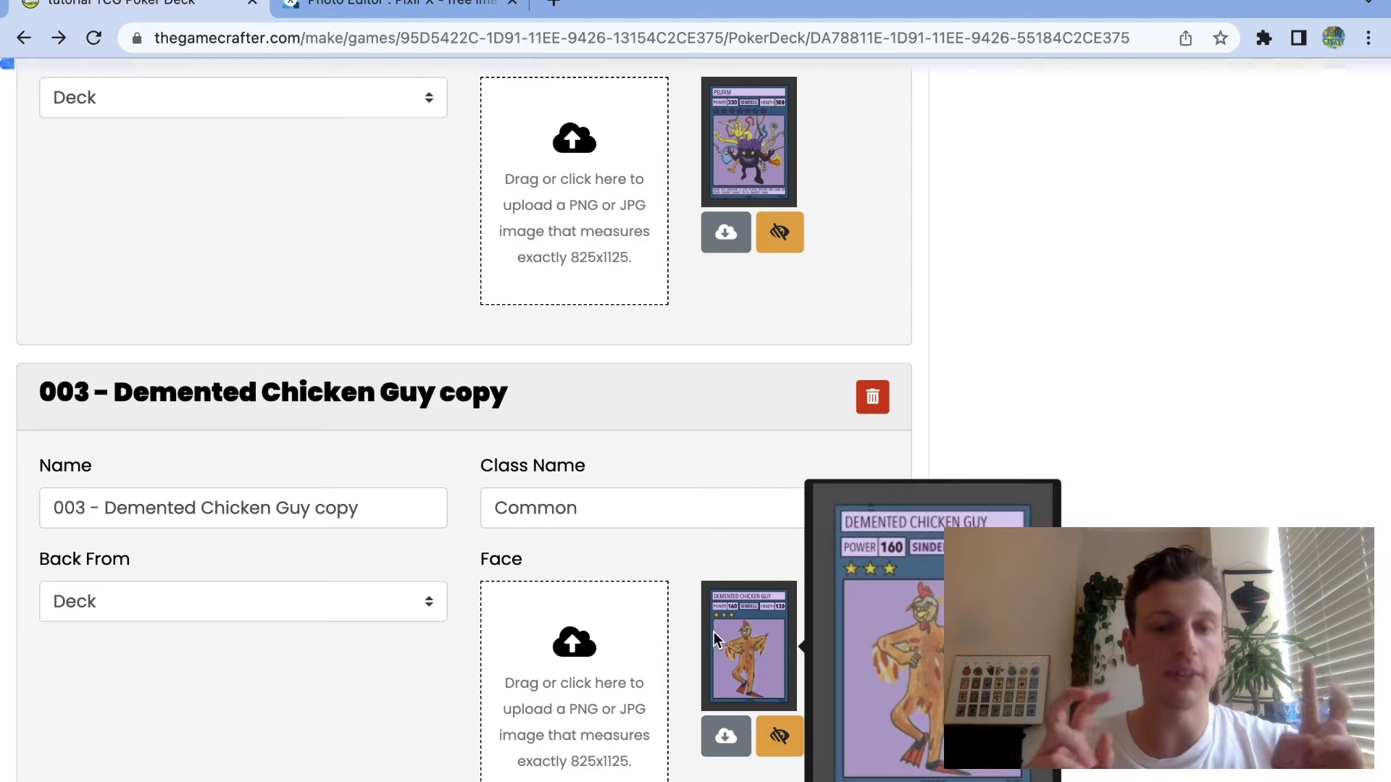
Assign the Demented Chicken Guy copy, Manflaki copy and Hoblog copy cards to the Really Rare class.
left_click(749, 516)
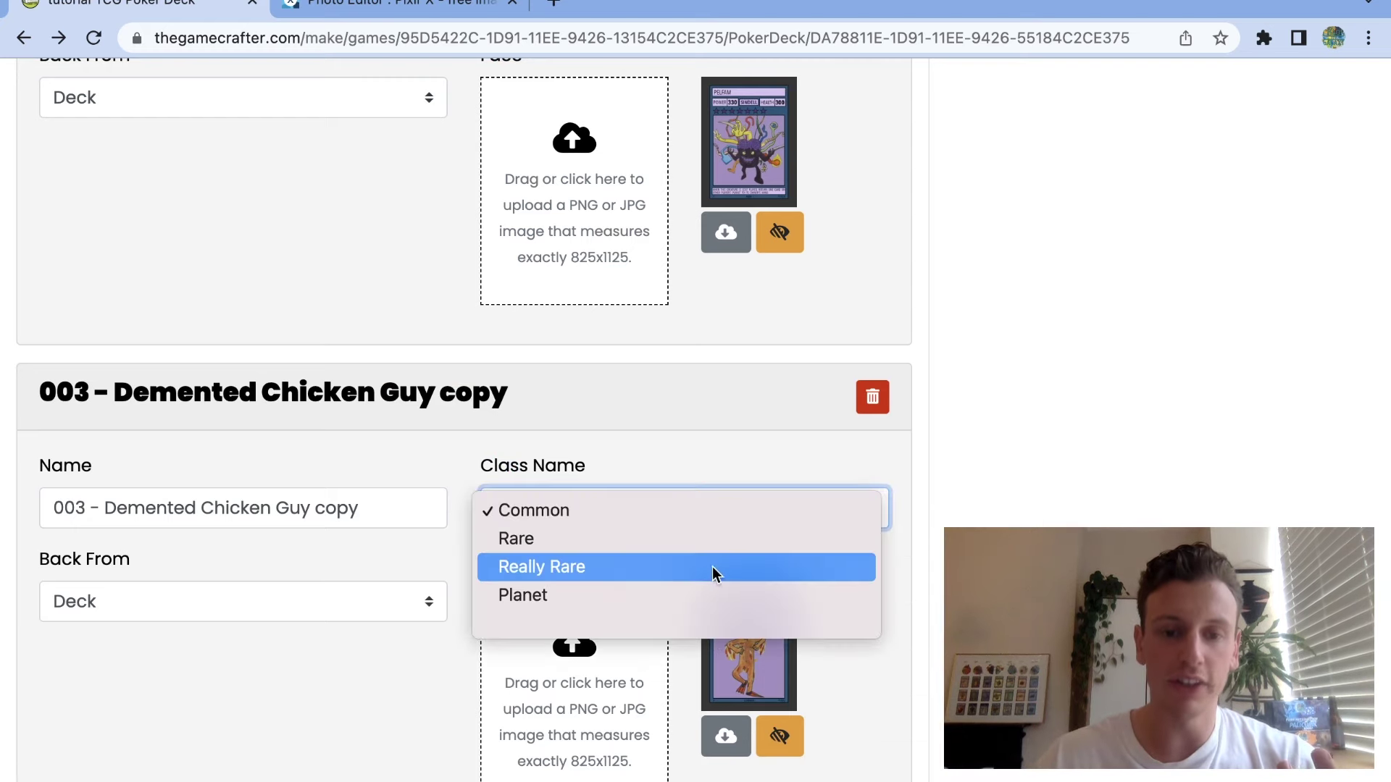
left_click(711, 566)
scroll(713, 569, "down", 5)
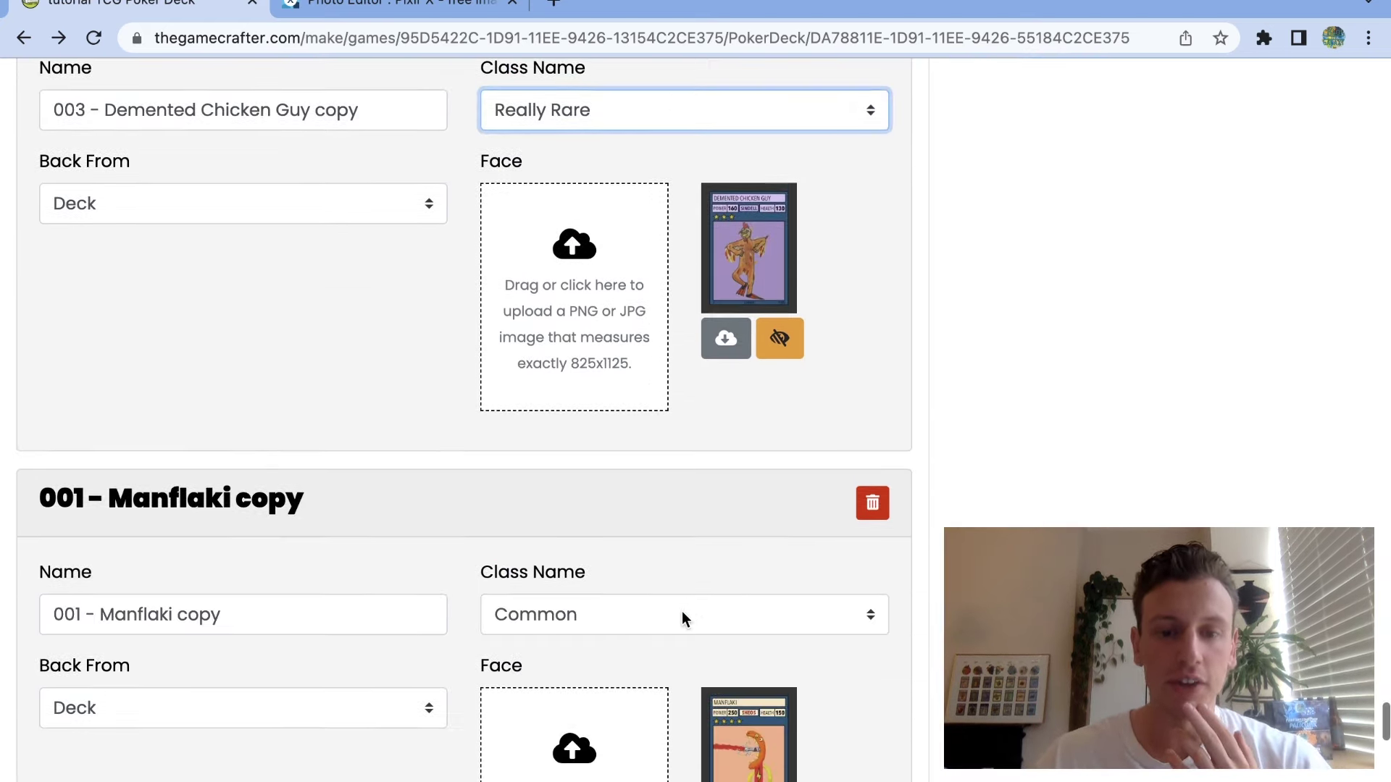
left_click(682, 613)
left_click(636, 677)
scroll(636, 676, "down", 6)
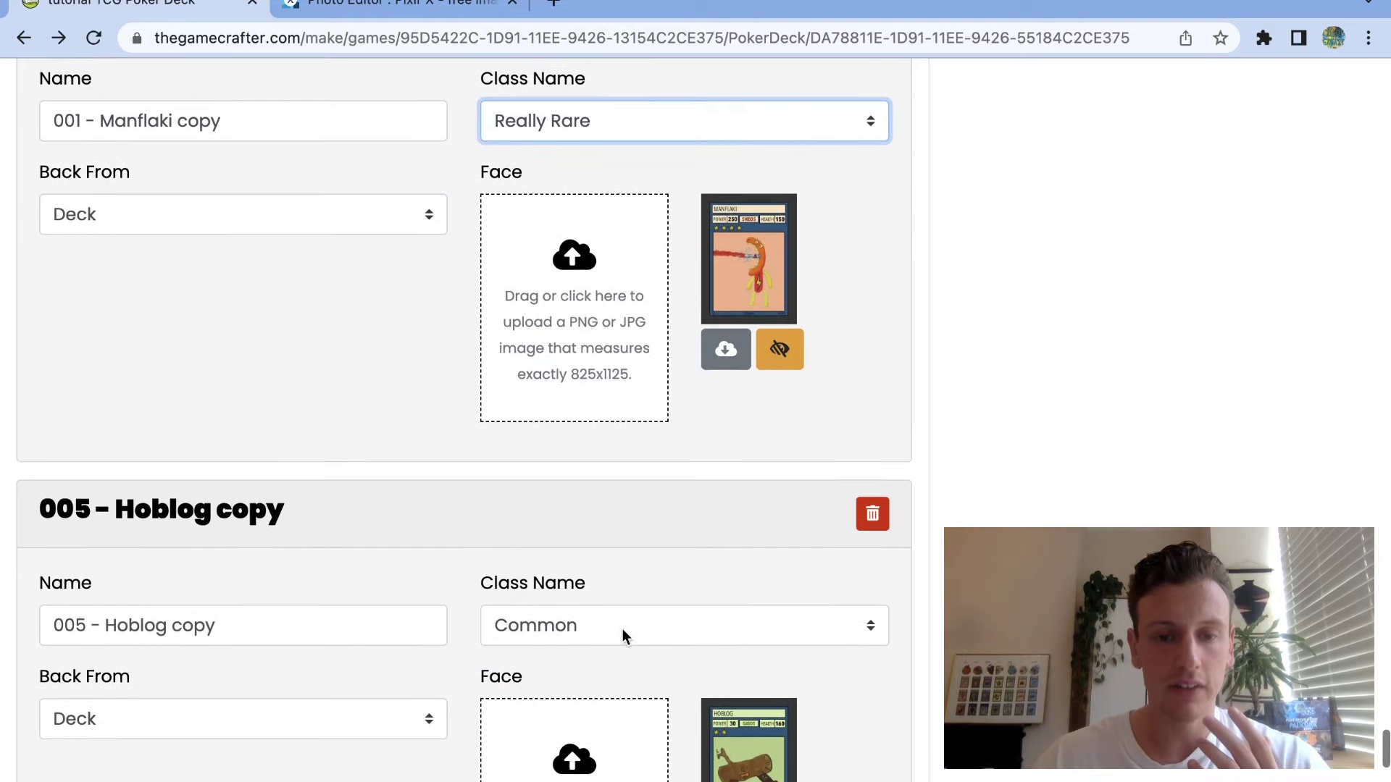
left_click(619, 627)
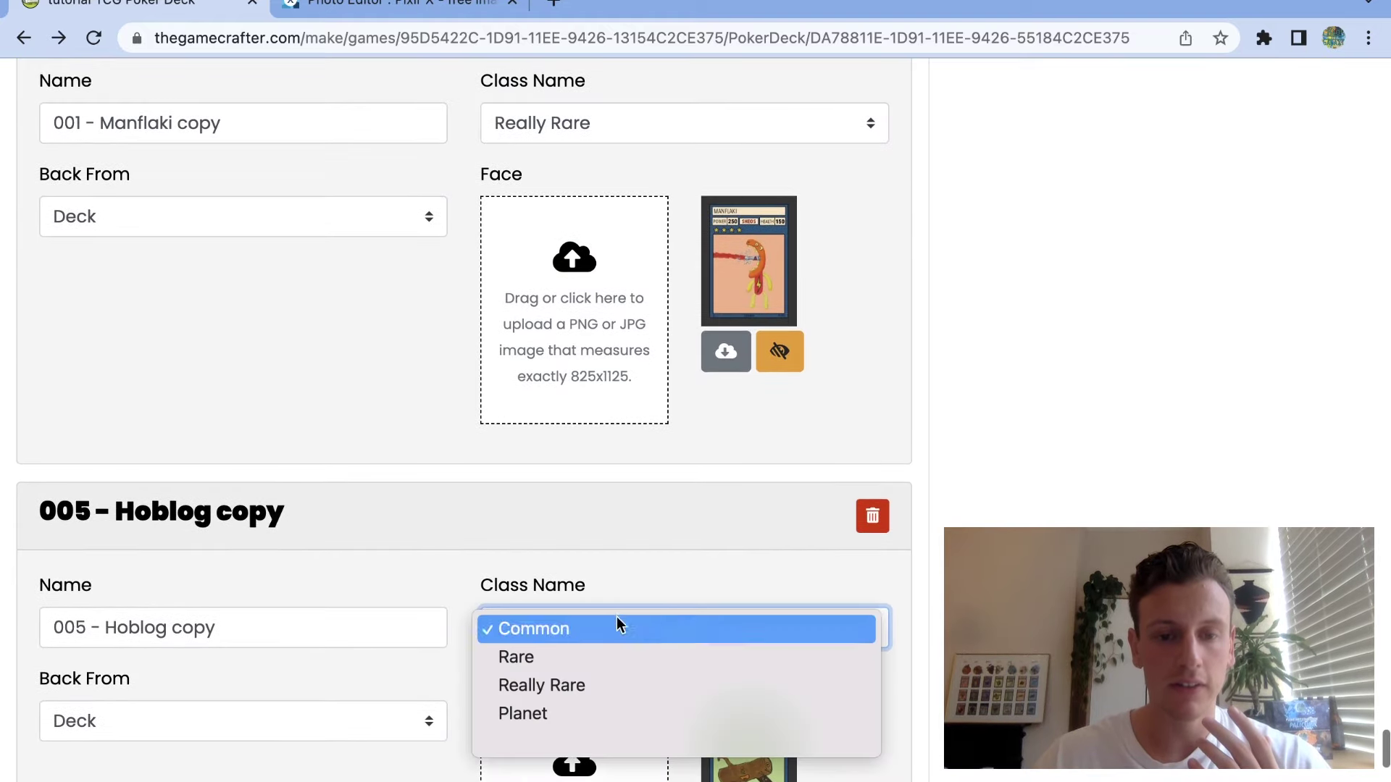
left_click(587, 686)
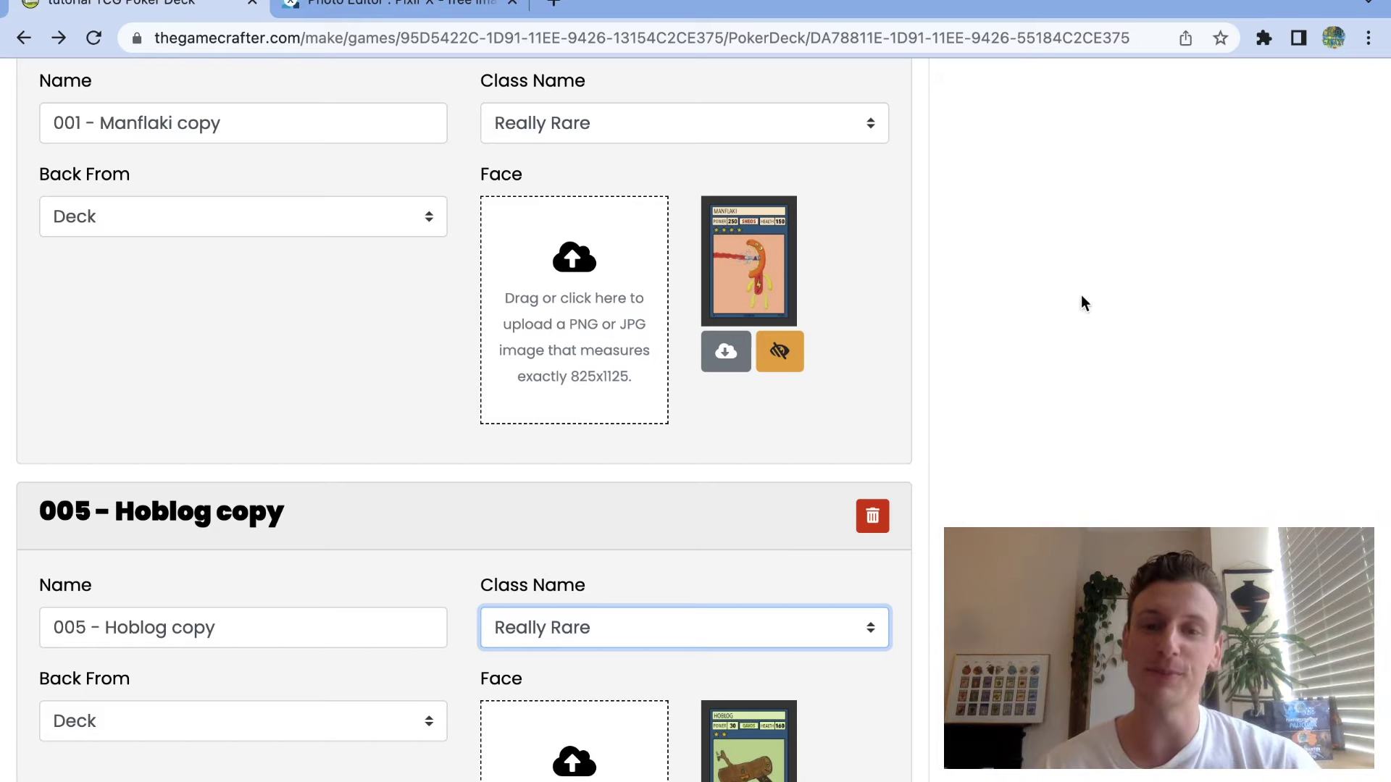
left_click(1010, 346)
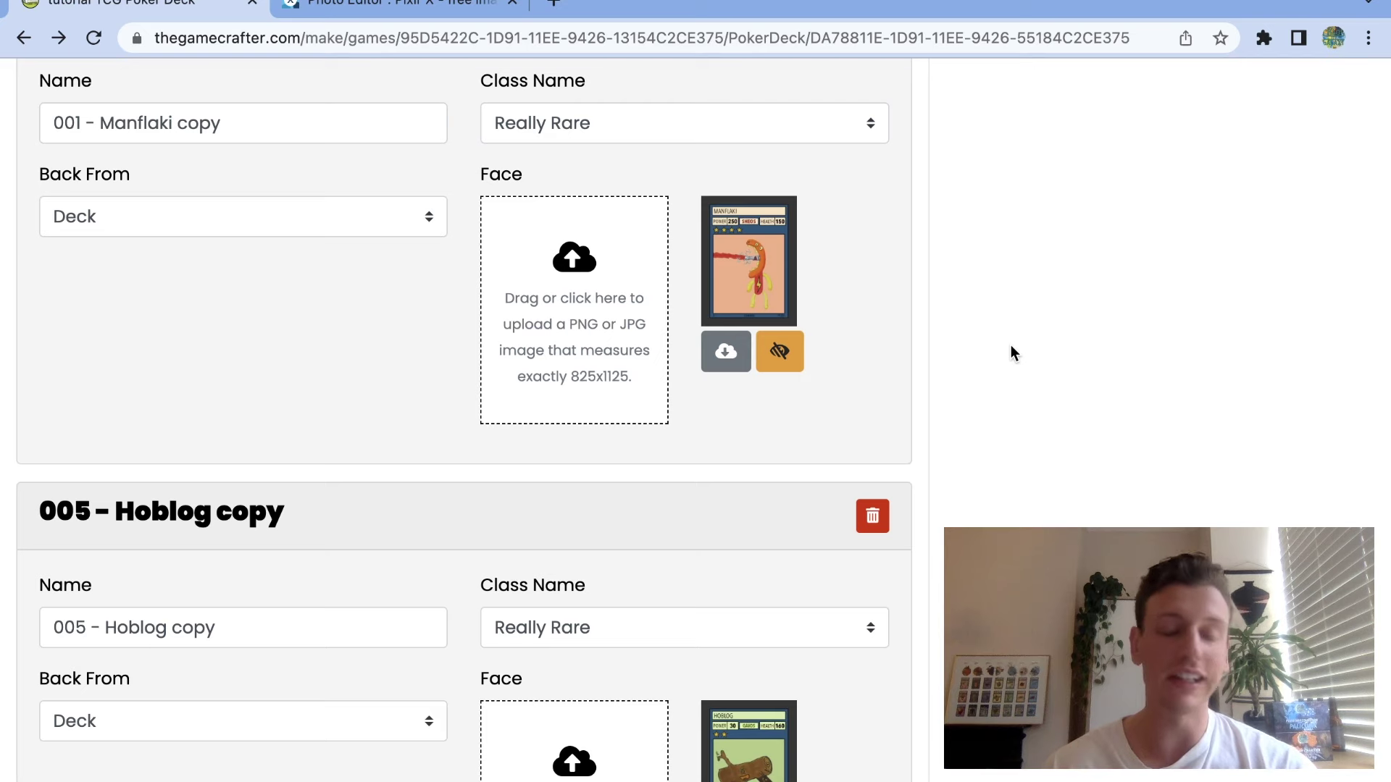
Remove the Planet class by setting its quantity to 0 and clearing its name, and set the Common class's quantity to 14.
scroll(1011, 346, "down", 5)
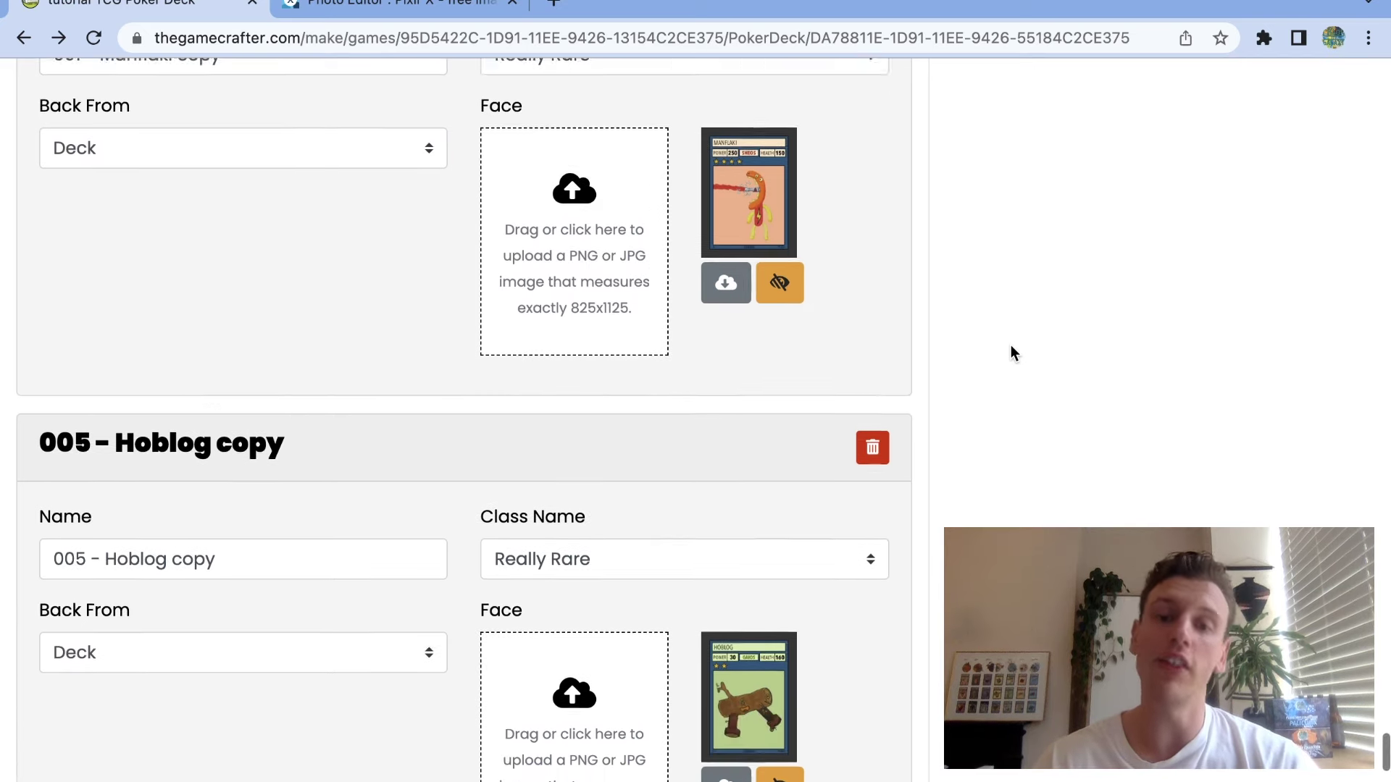
scroll(1011, 346, "down", 7)
scroll(1010, 347, "up", 20)
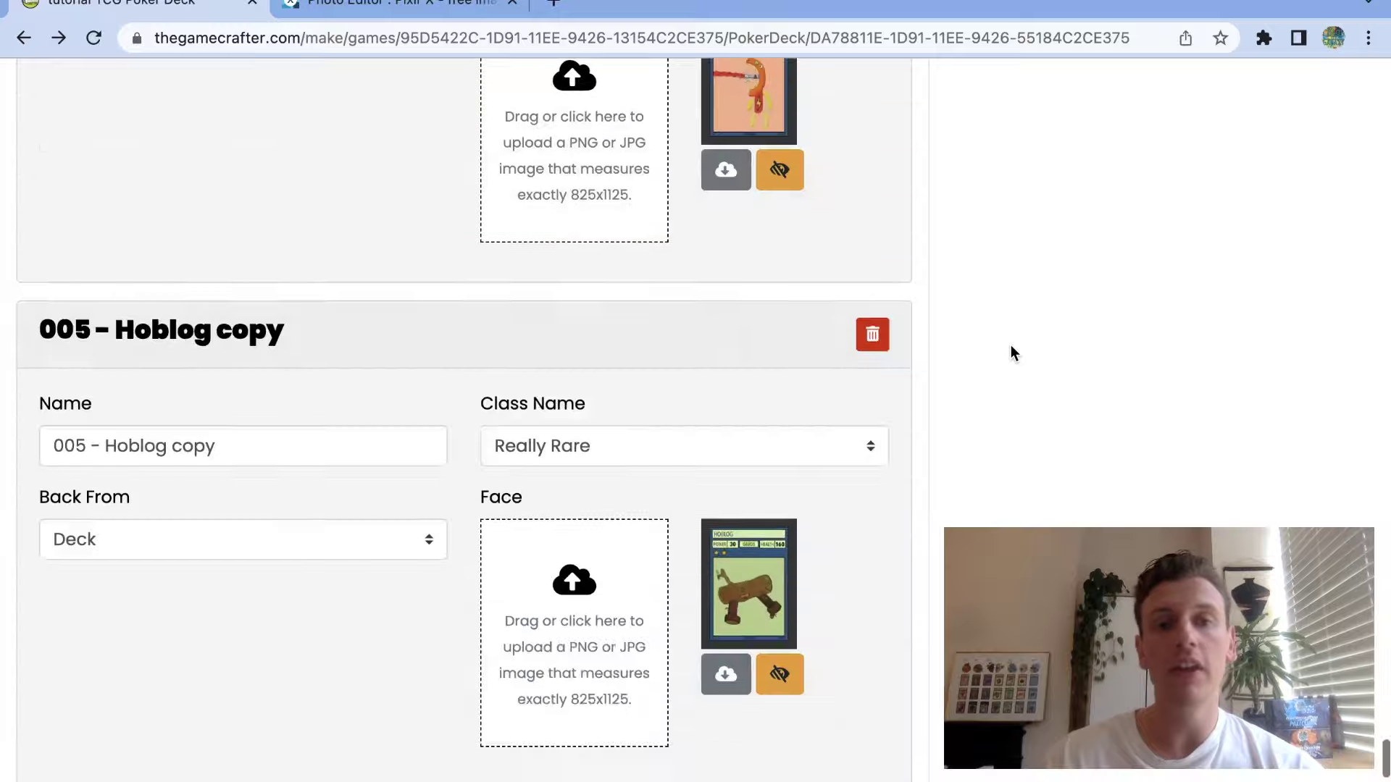
scroll(1010, 345, "up", 20)
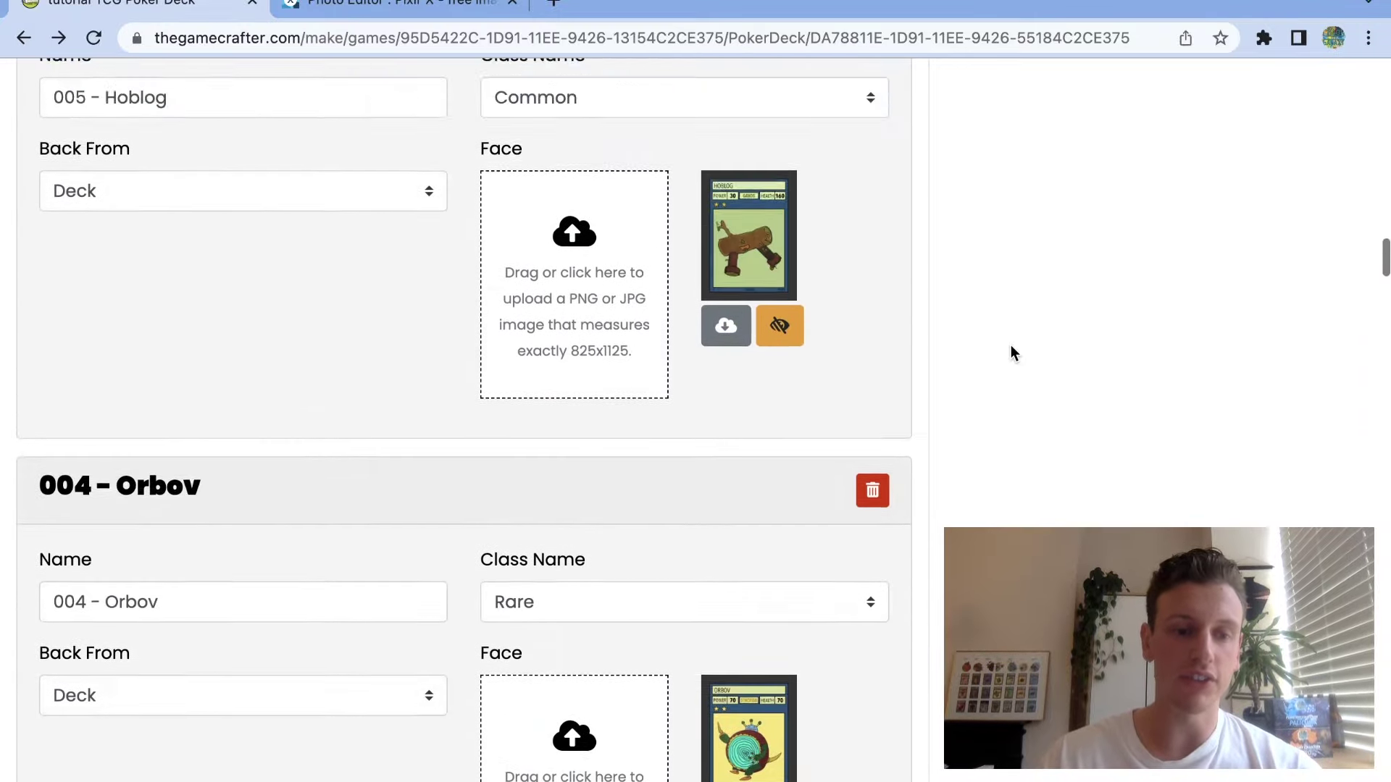
scroll(1011, 351, "up", 10)
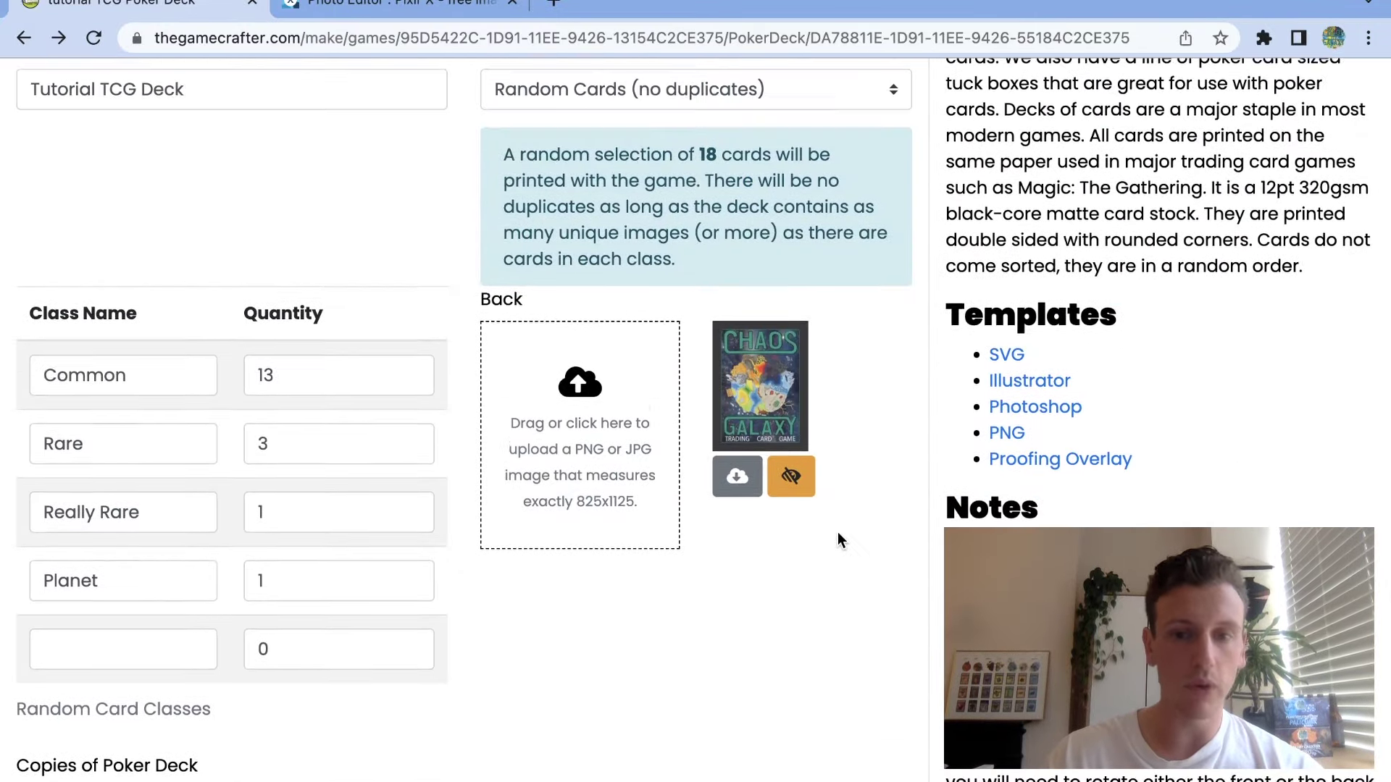
scroll(838, 536, "down", 1)
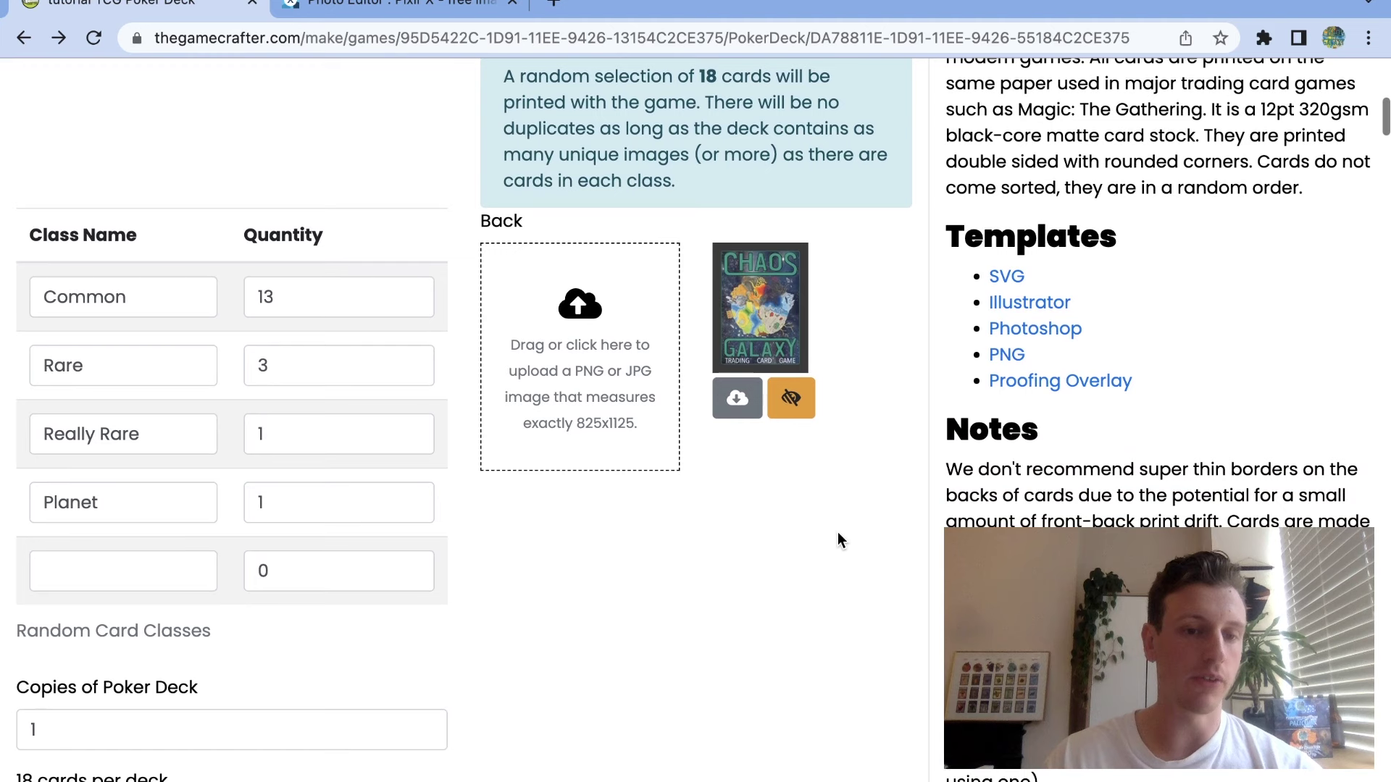
left_click(286, 499)
key("BackSpace")
type("0")
double_click(151, 502)
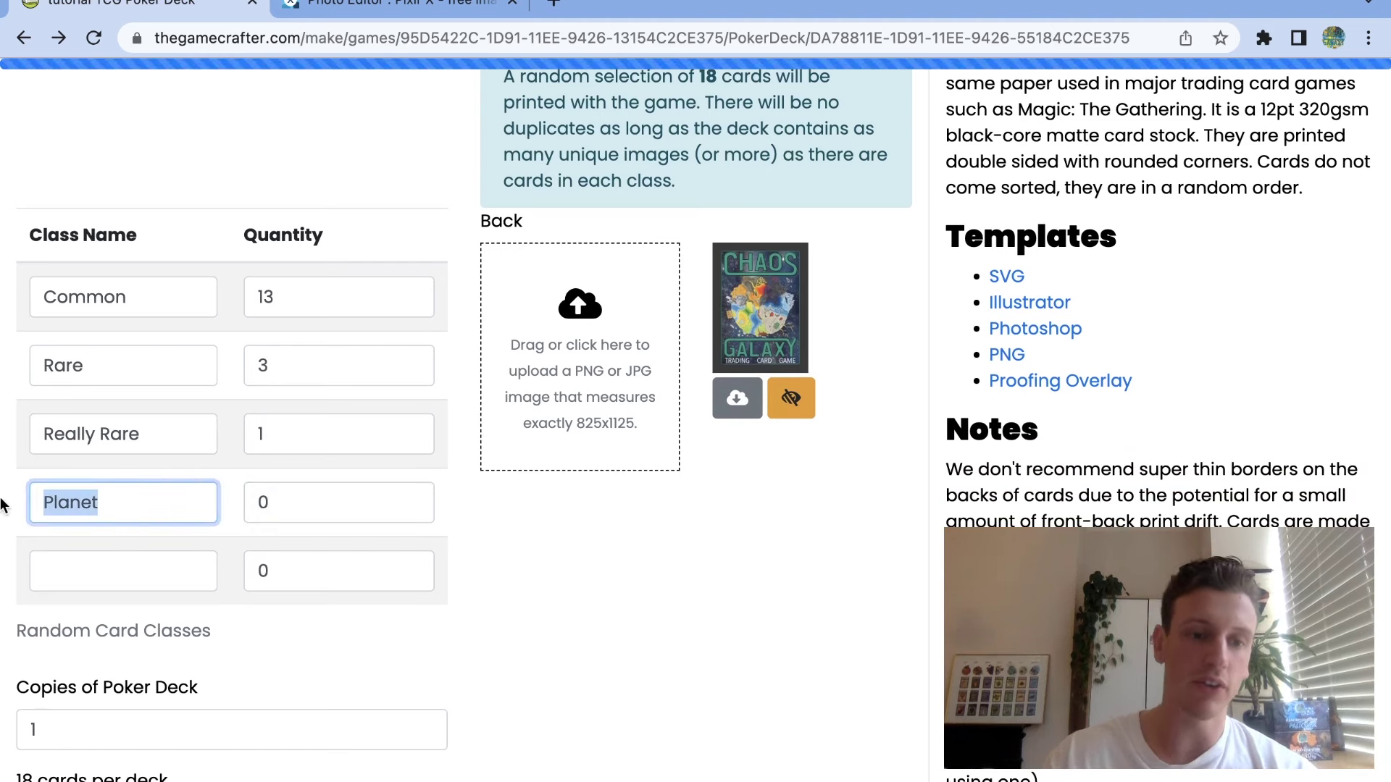
key("BackSpace")
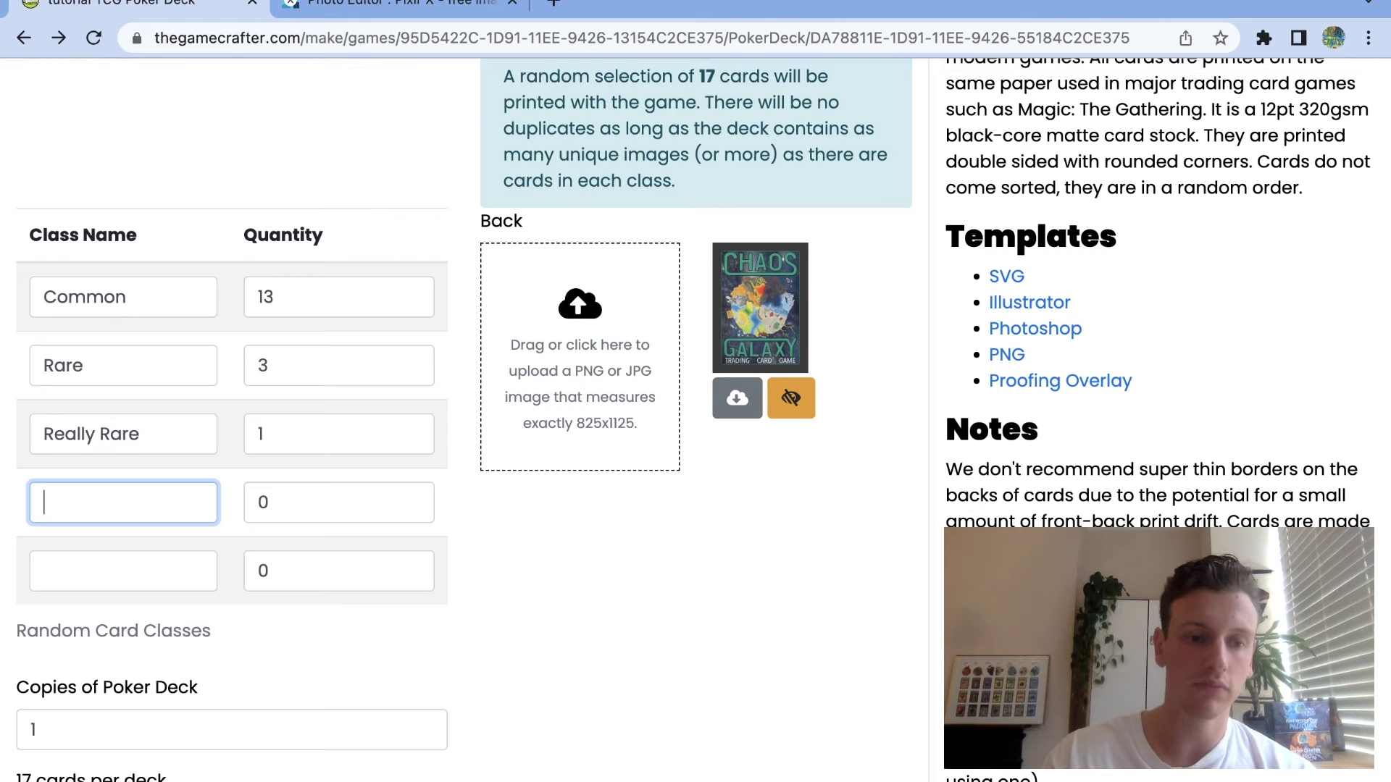
left_click(413, 291)
left_click(412, 303)
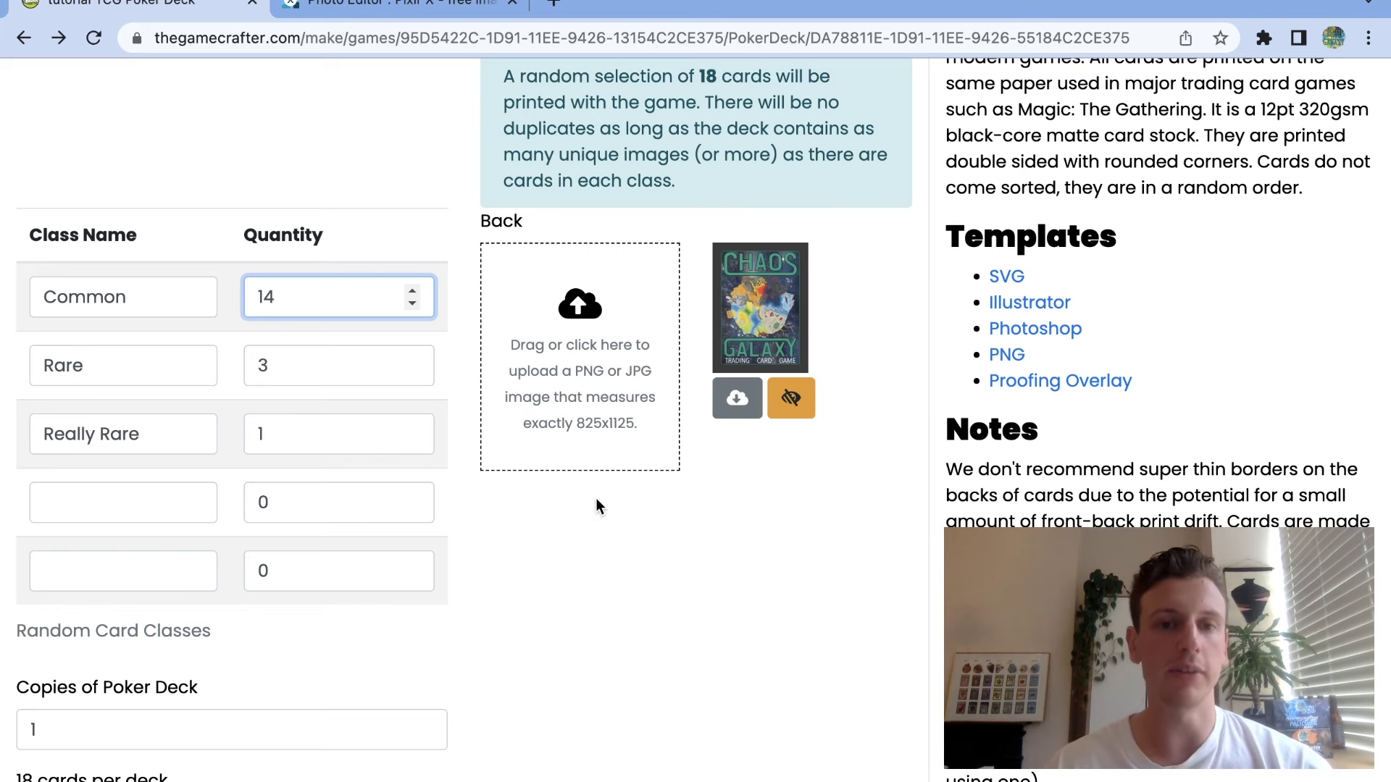
Open the proof of the deck's back image and approve it.
scroll(596, 498, "up", 3)
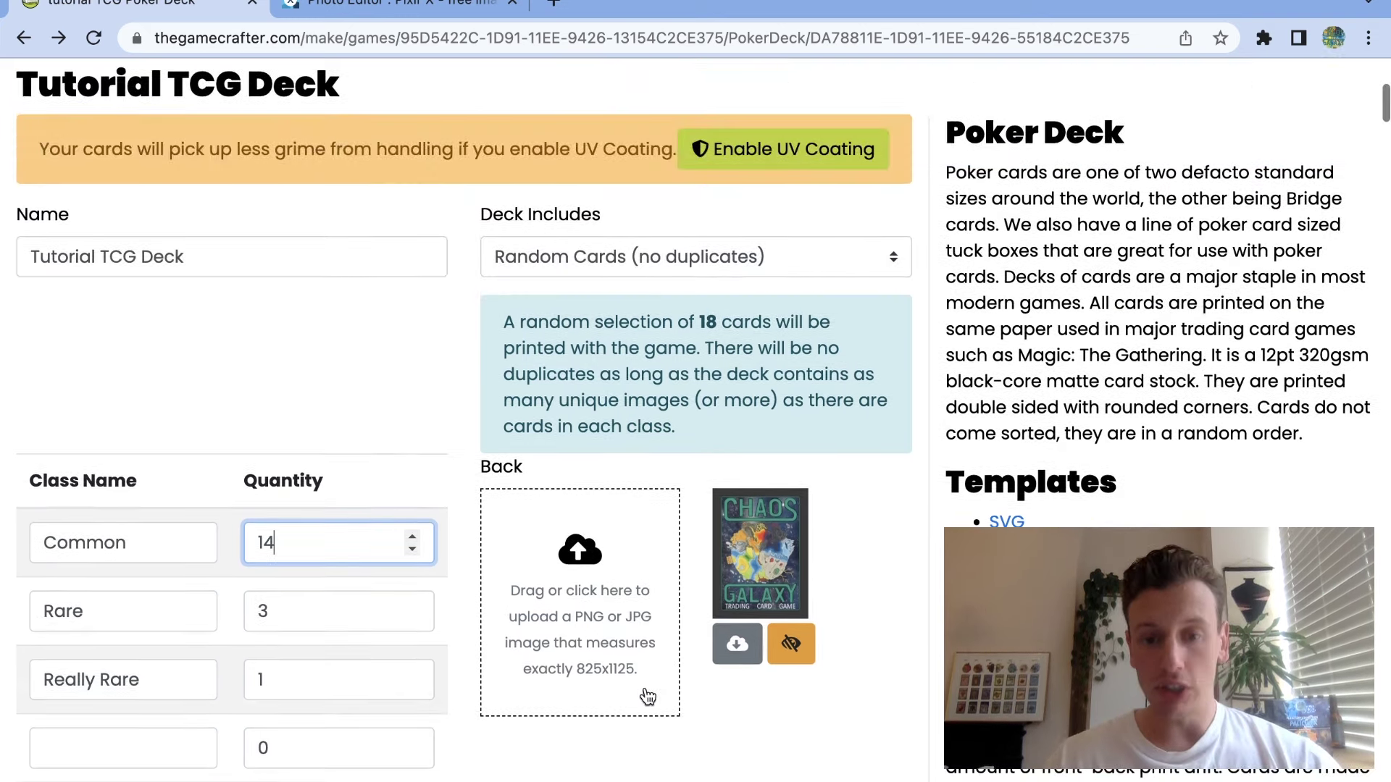
left_click(788, 646)
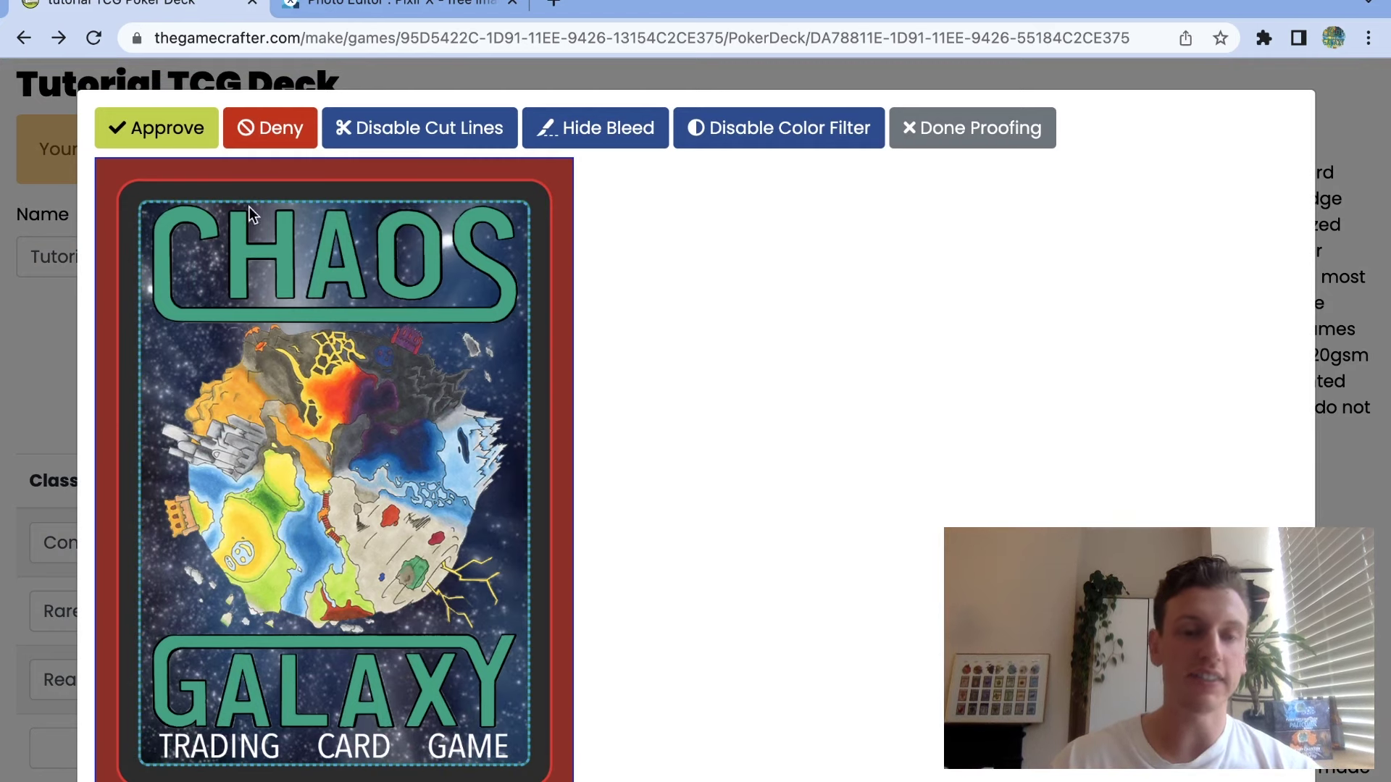
left_click(179, 141)
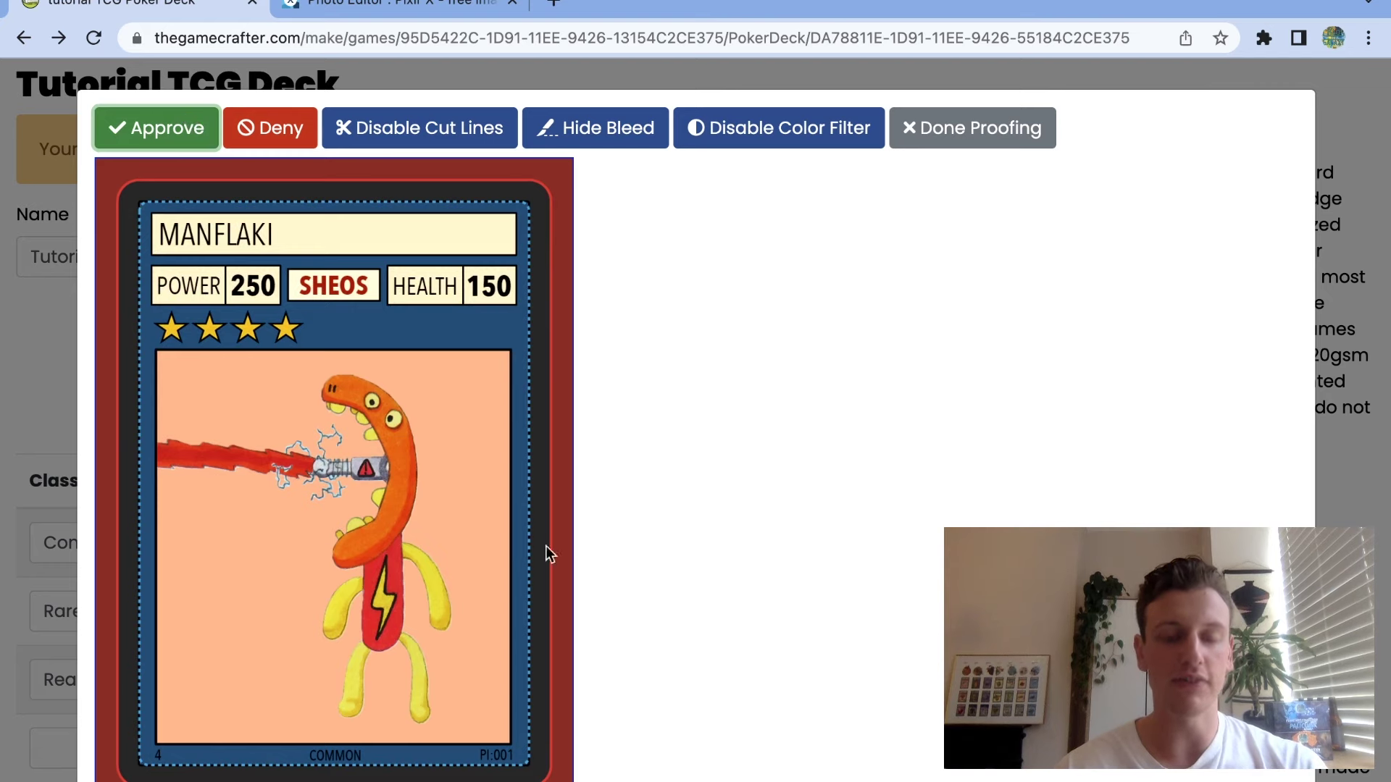
Approve the proofs of all the card faces, starting with Manflaki, until proofing of the deck is complete.
left_click(188, 129)
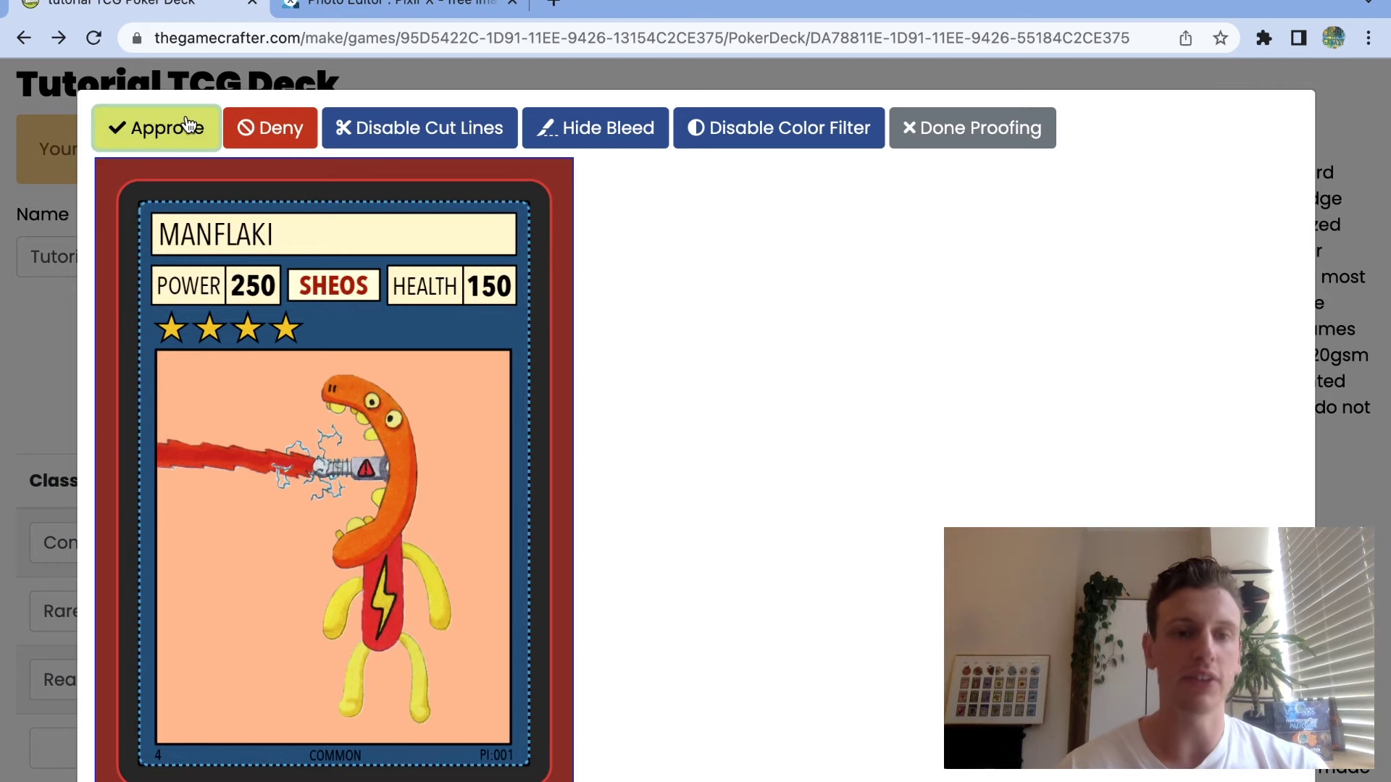
left_click(189, 127)
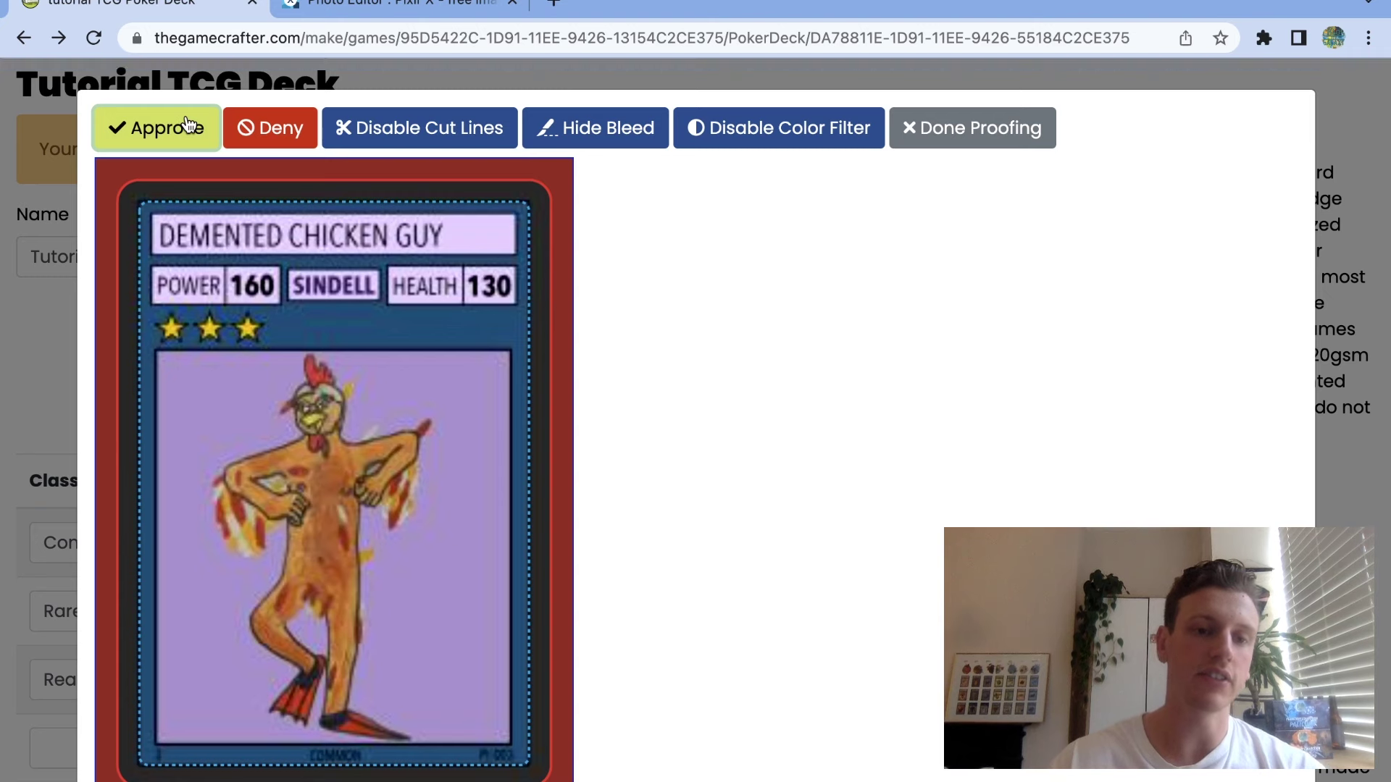
left_click(188, 128)
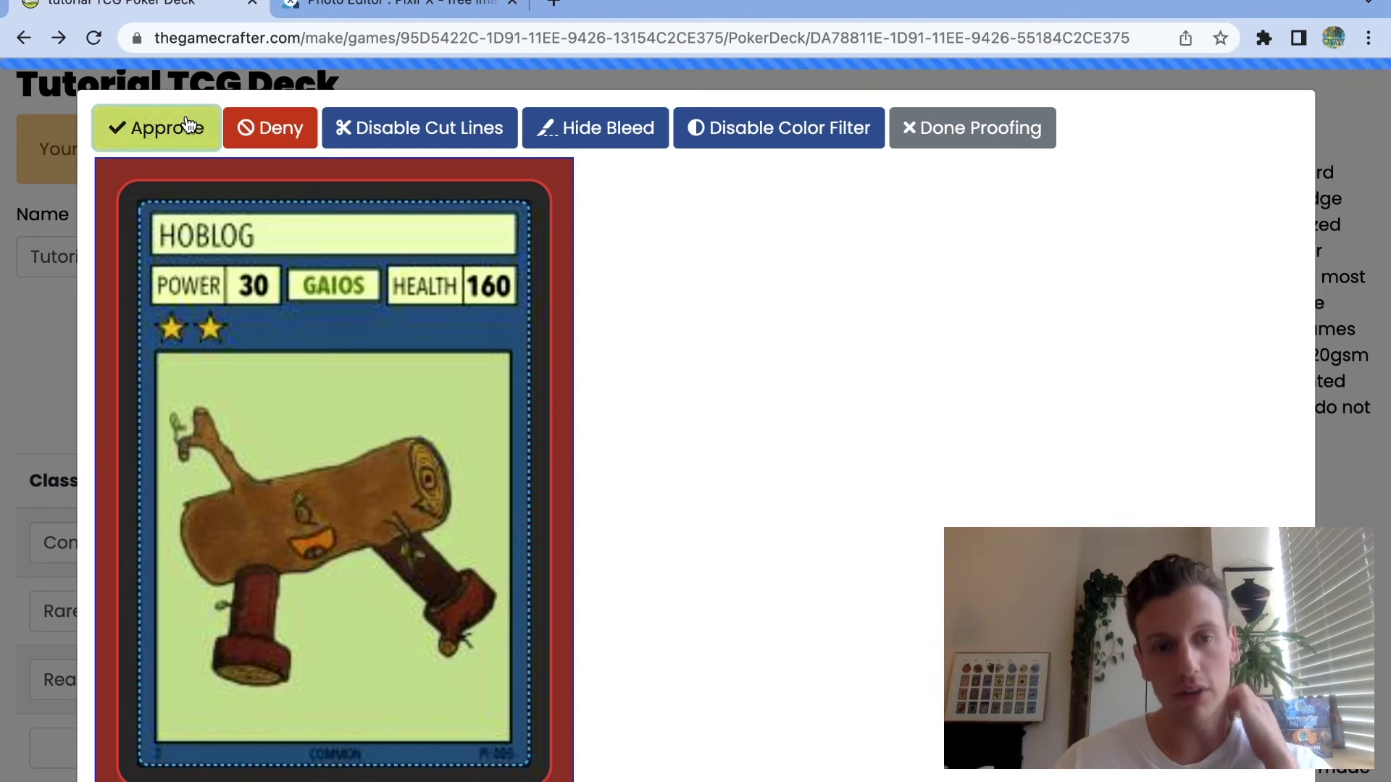
left_click(188, 128)
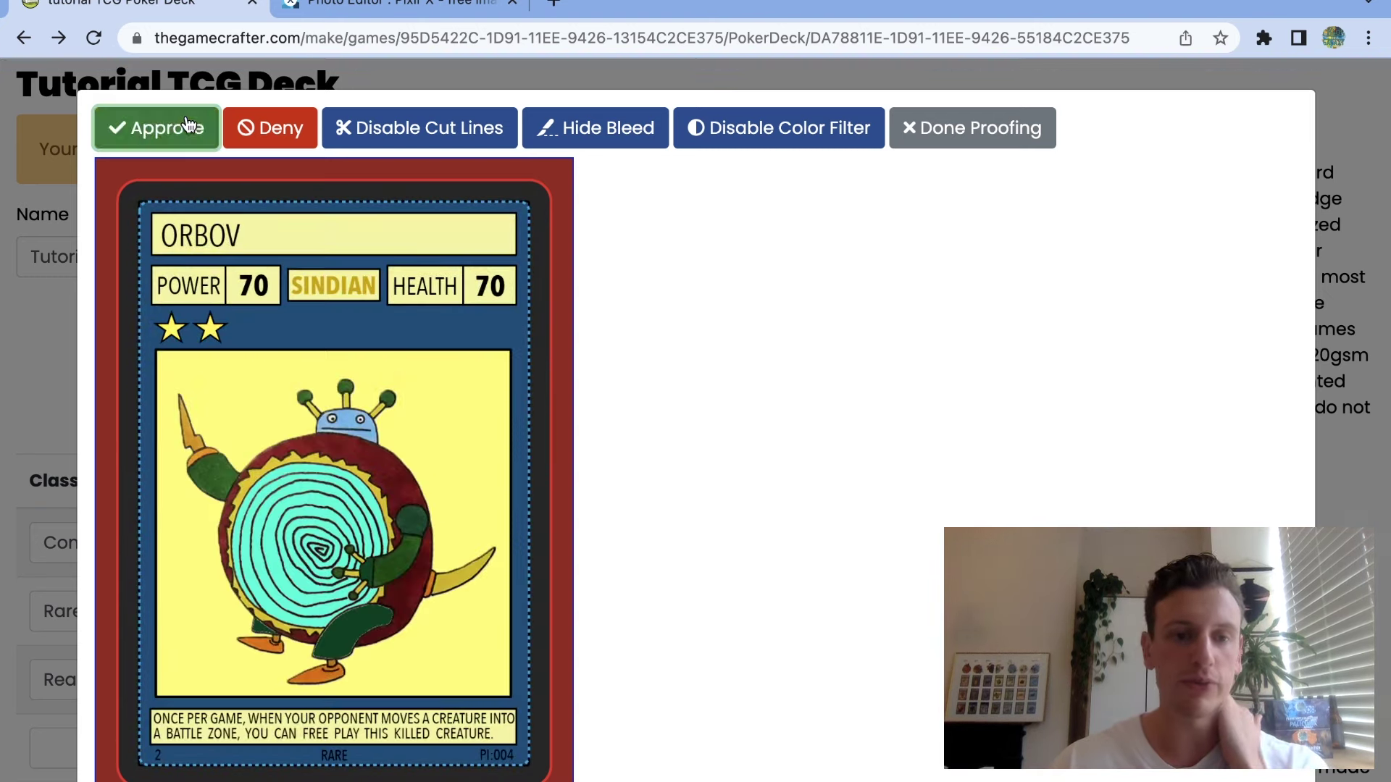
left_click(188, 128)
left_click(188, 128)
left_click(189, 127)
left_click(188, 128)
left_click(188, 127)
left_click(188, 128)
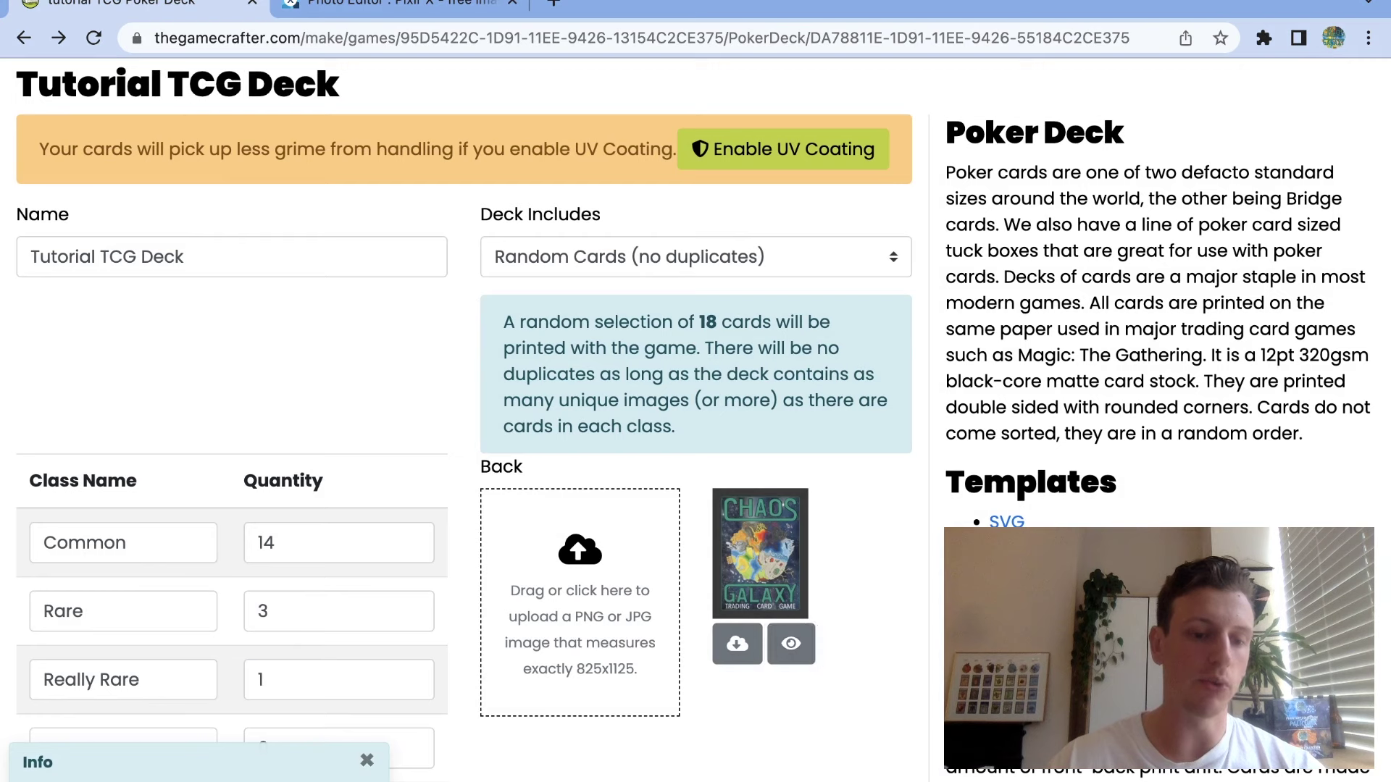
Return from the poker deck to the component list of the tutorial TCG game.
scroll(415, 481, "up", 5)
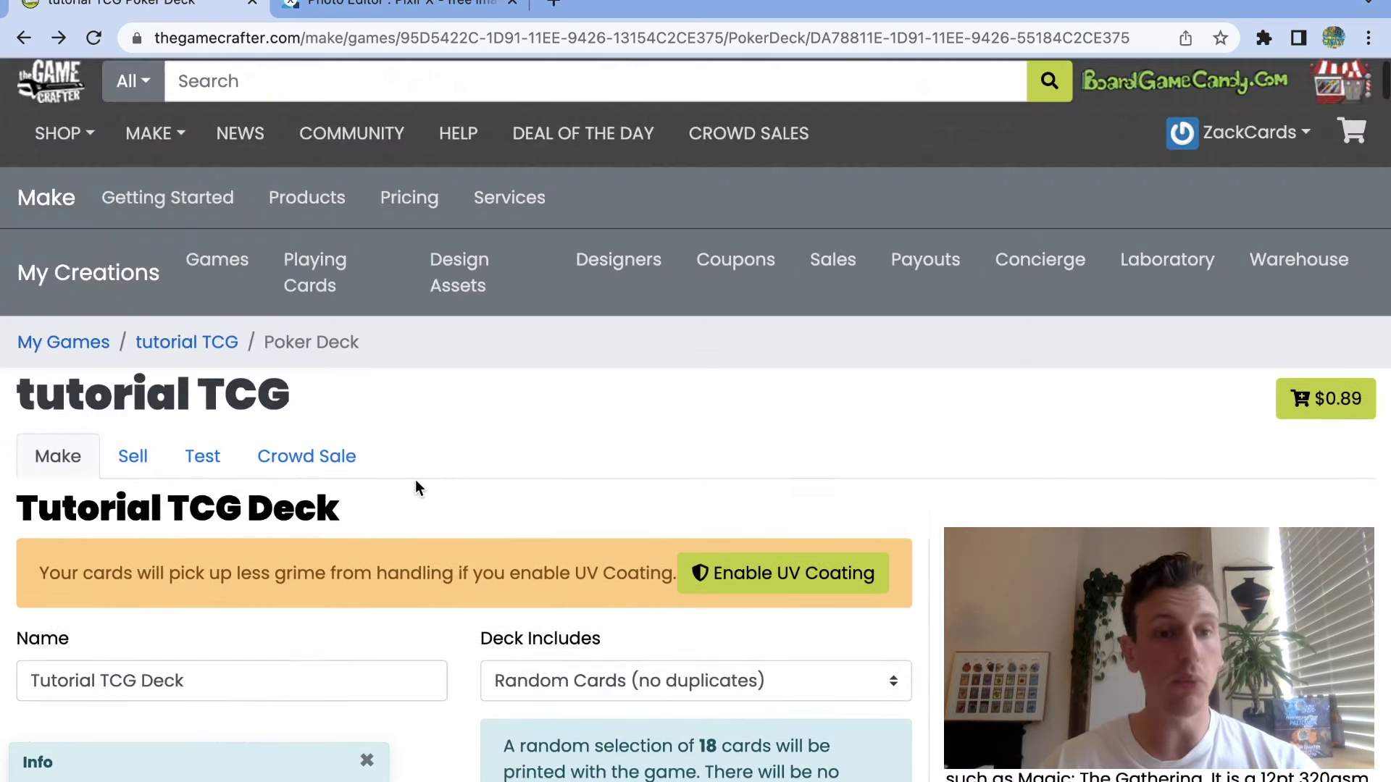
scroll(416, 484, "down", 1)
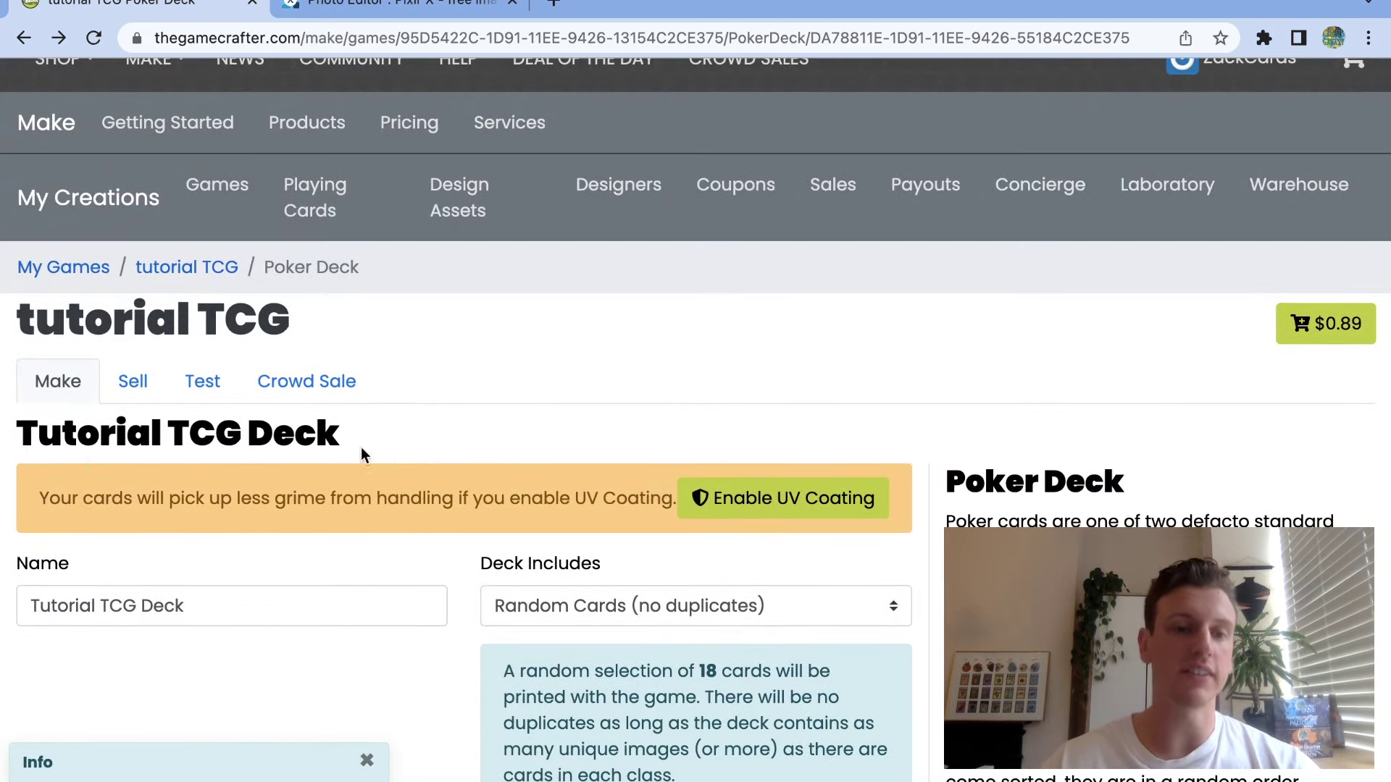
left_click(208, 277)
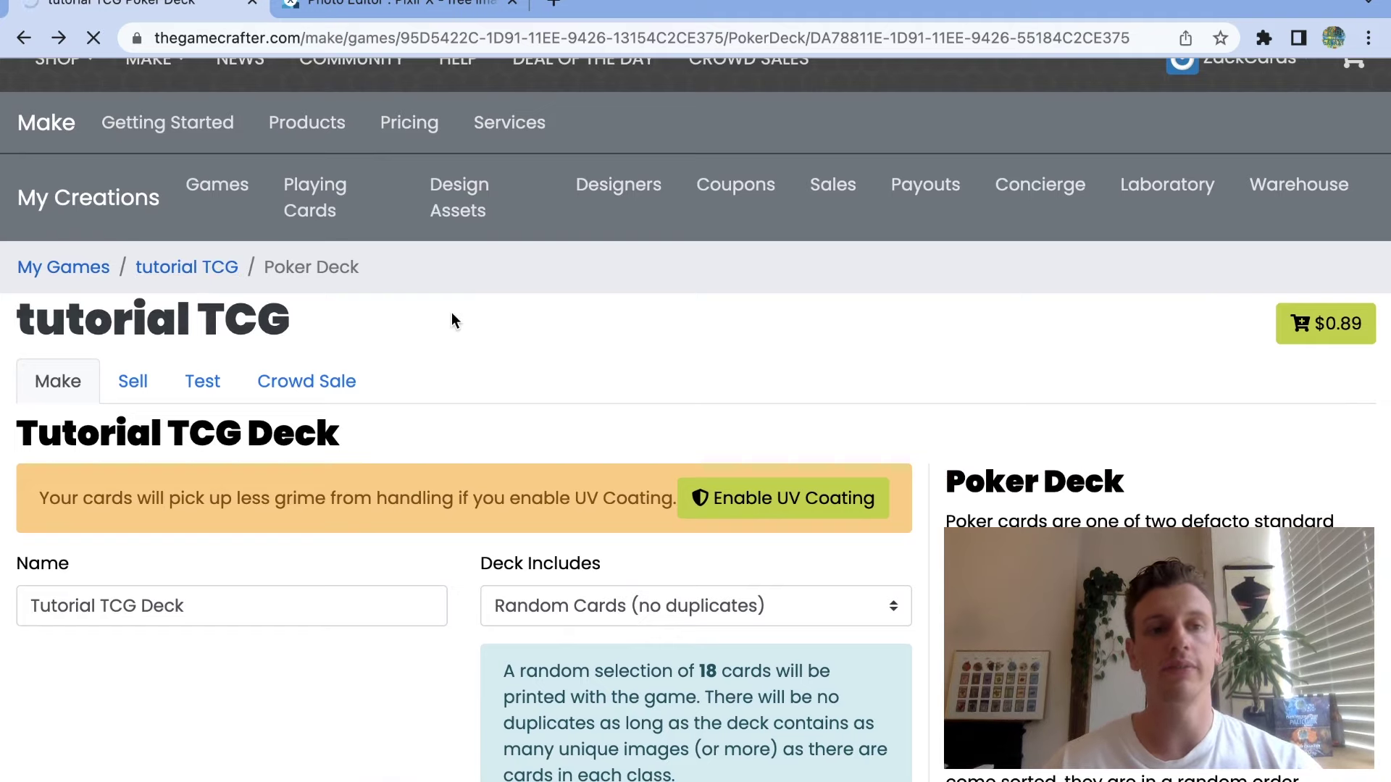
scroll(528, 489, "down", 2)
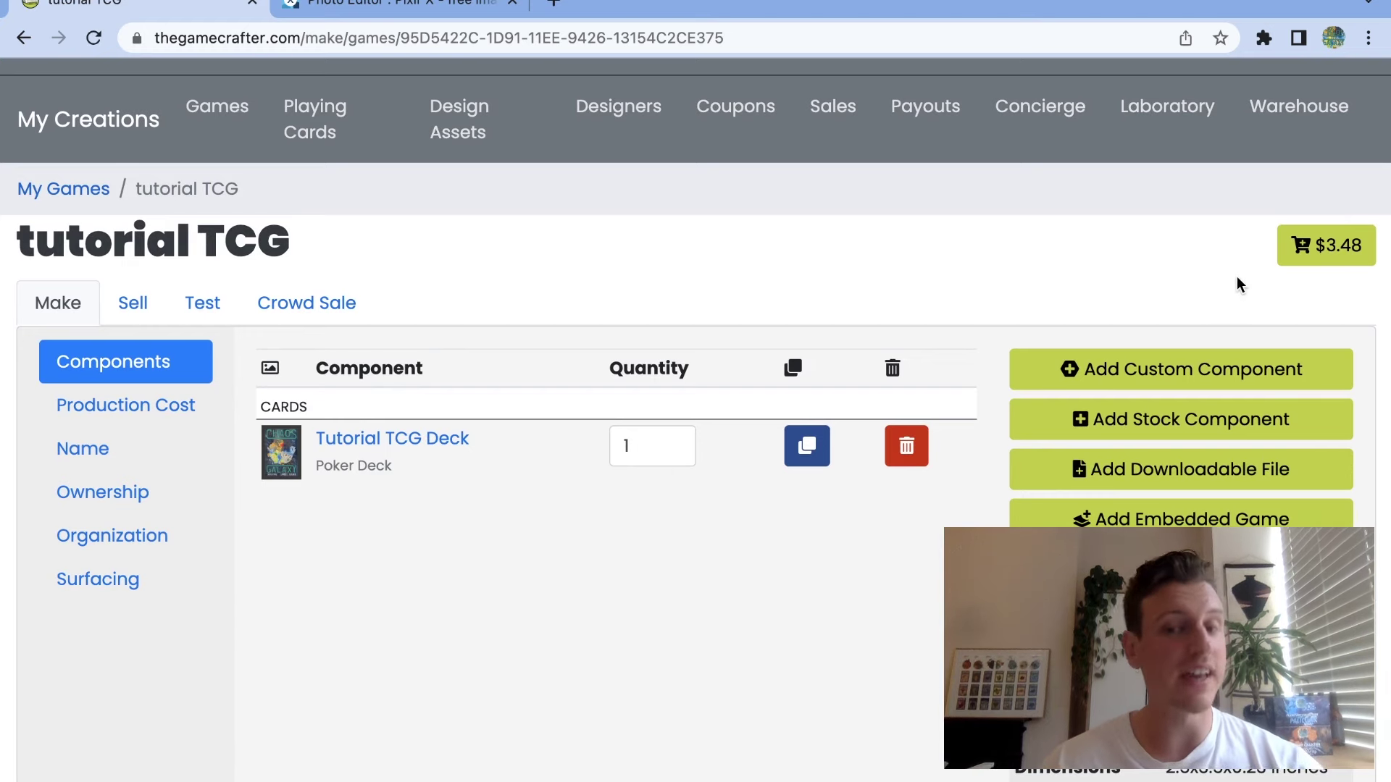
Start adding a custom component to the game and filter the customizable components to the Packaging category.
left_click(1135, 368)
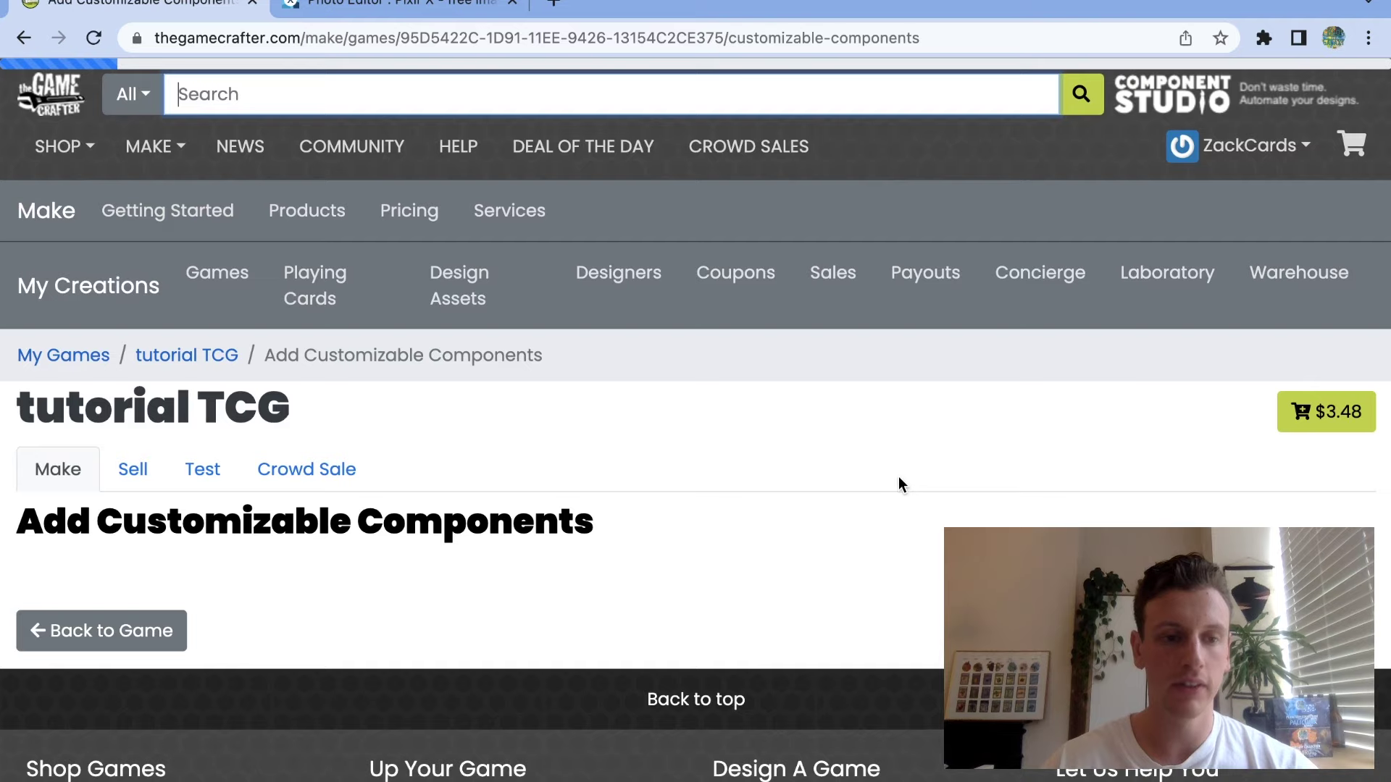
scroll(898, 475, "down", 5)
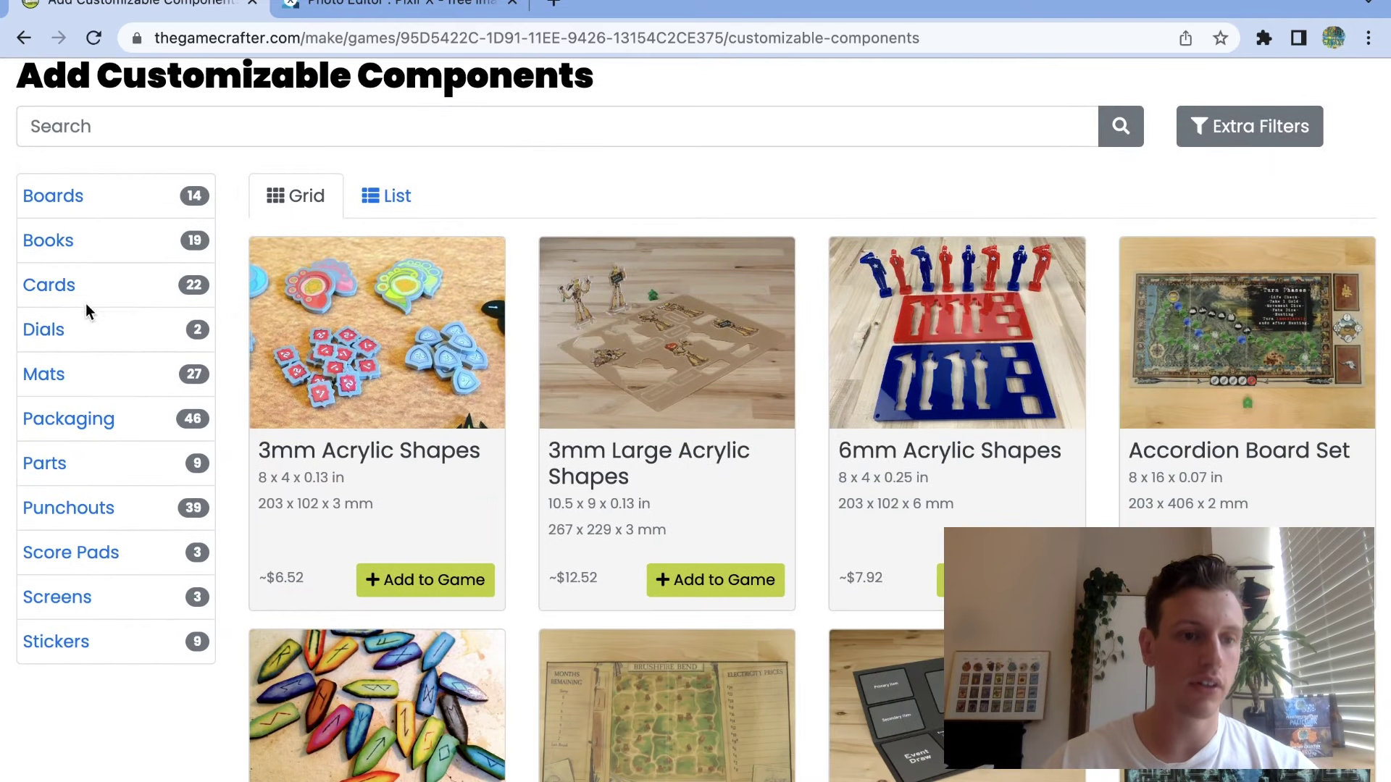
left_click(66, 420)
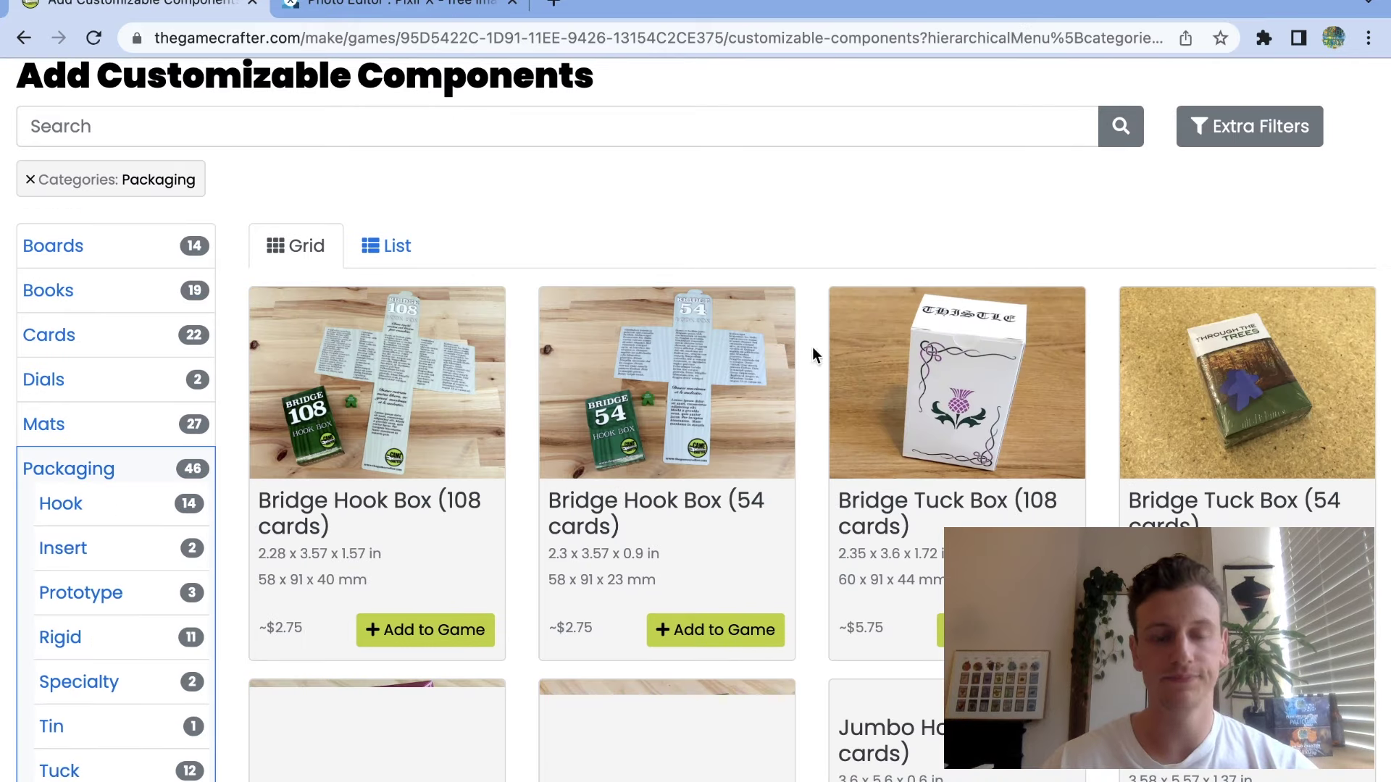
Find the Poker Booster Pack among the packaging components and open its product page.
scroll(867, 418, "down", 10)
scroll(867, 418, "down", 9)
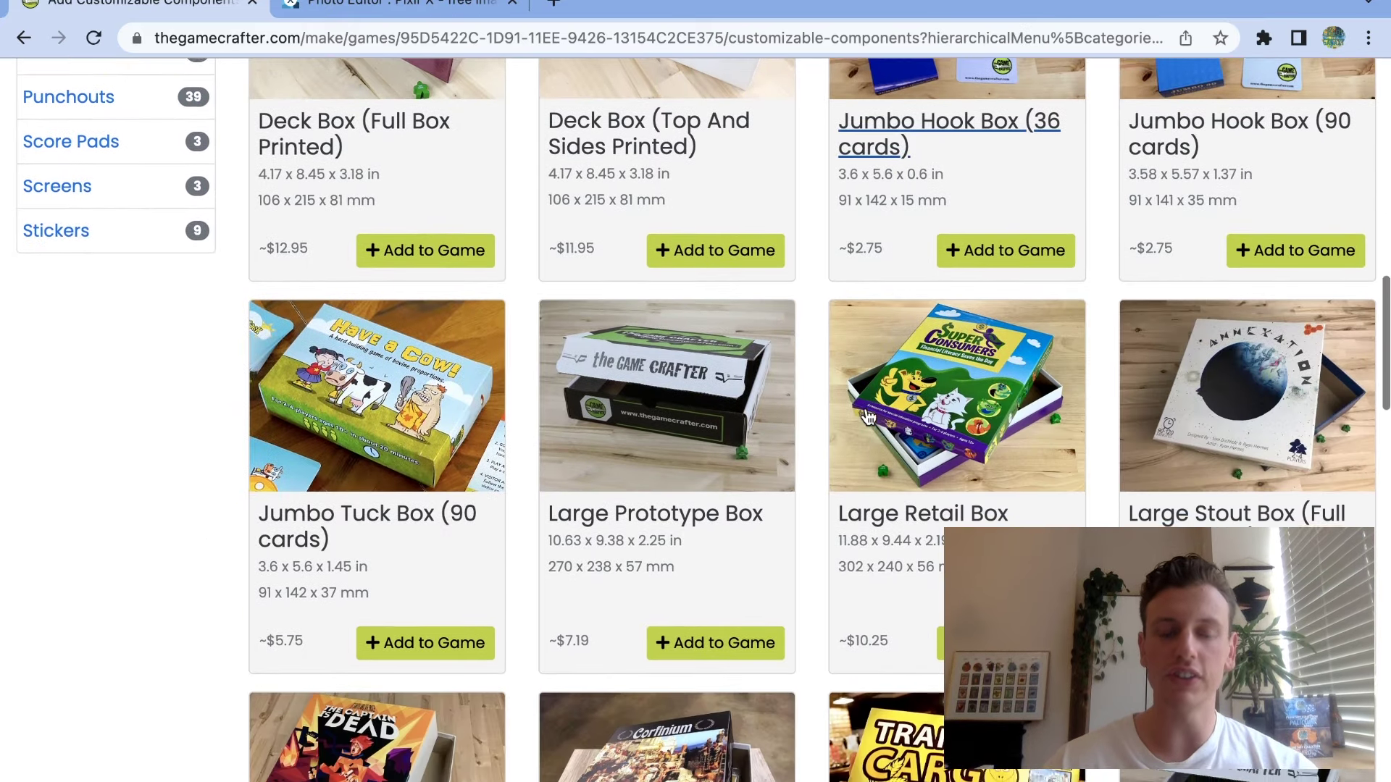
scroll(866, 410, "down", 6)
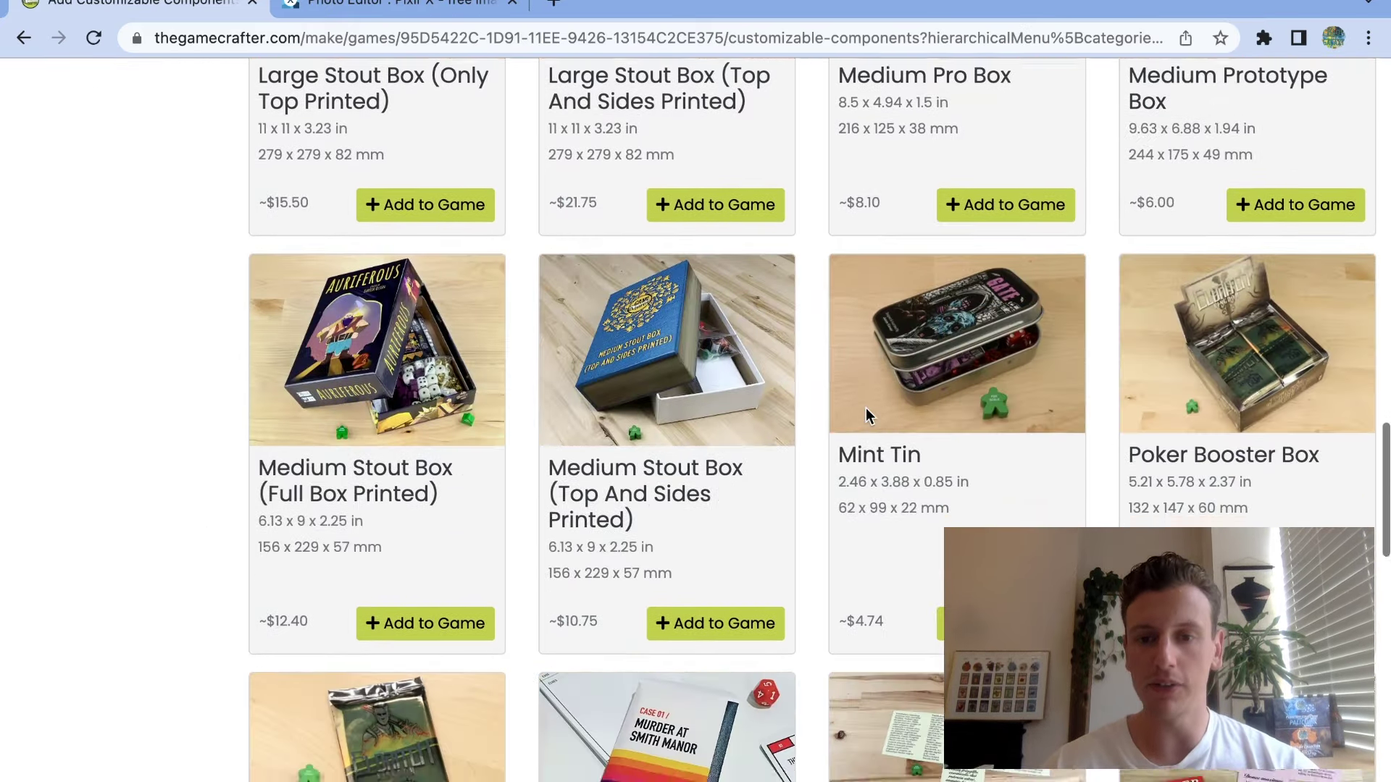
scroll(905, 452, "down", 4)
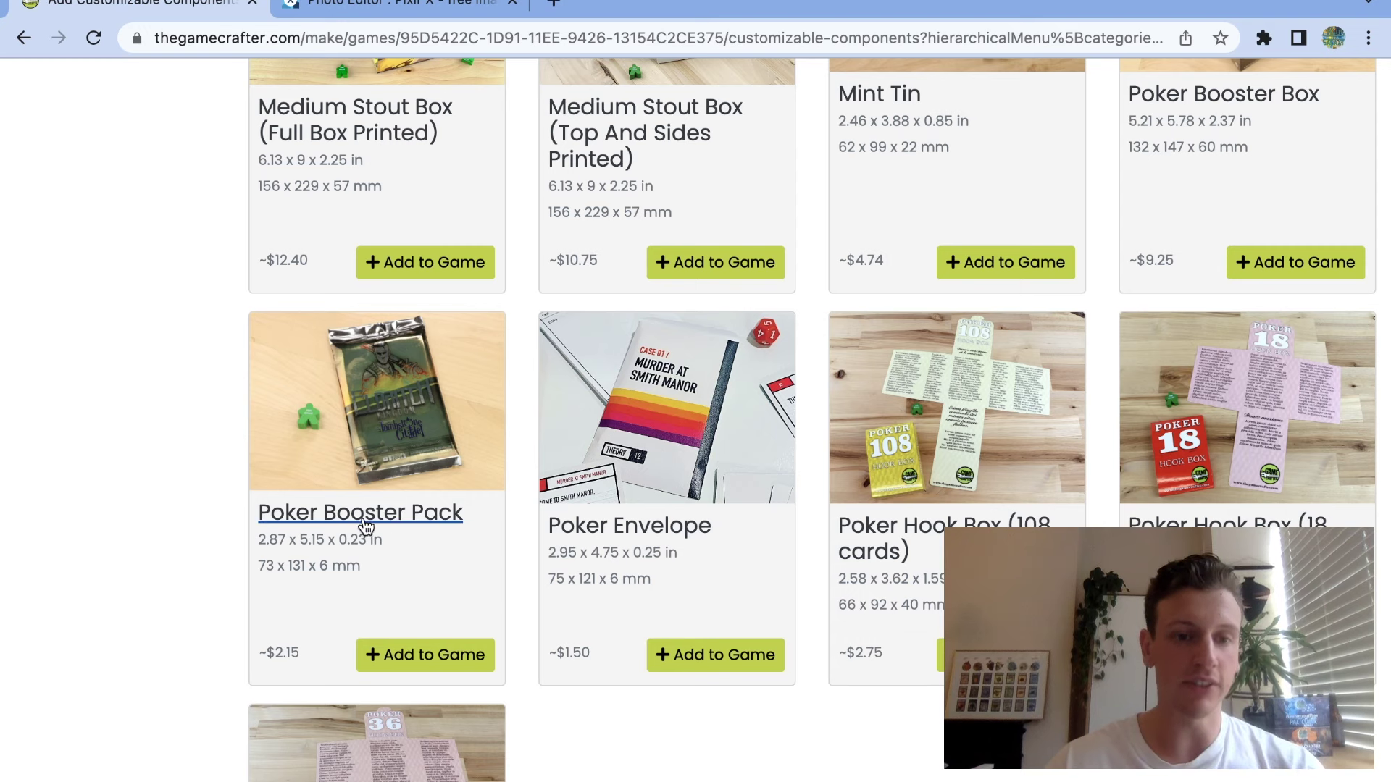
left_click_drag(248, 525, 465, 512)
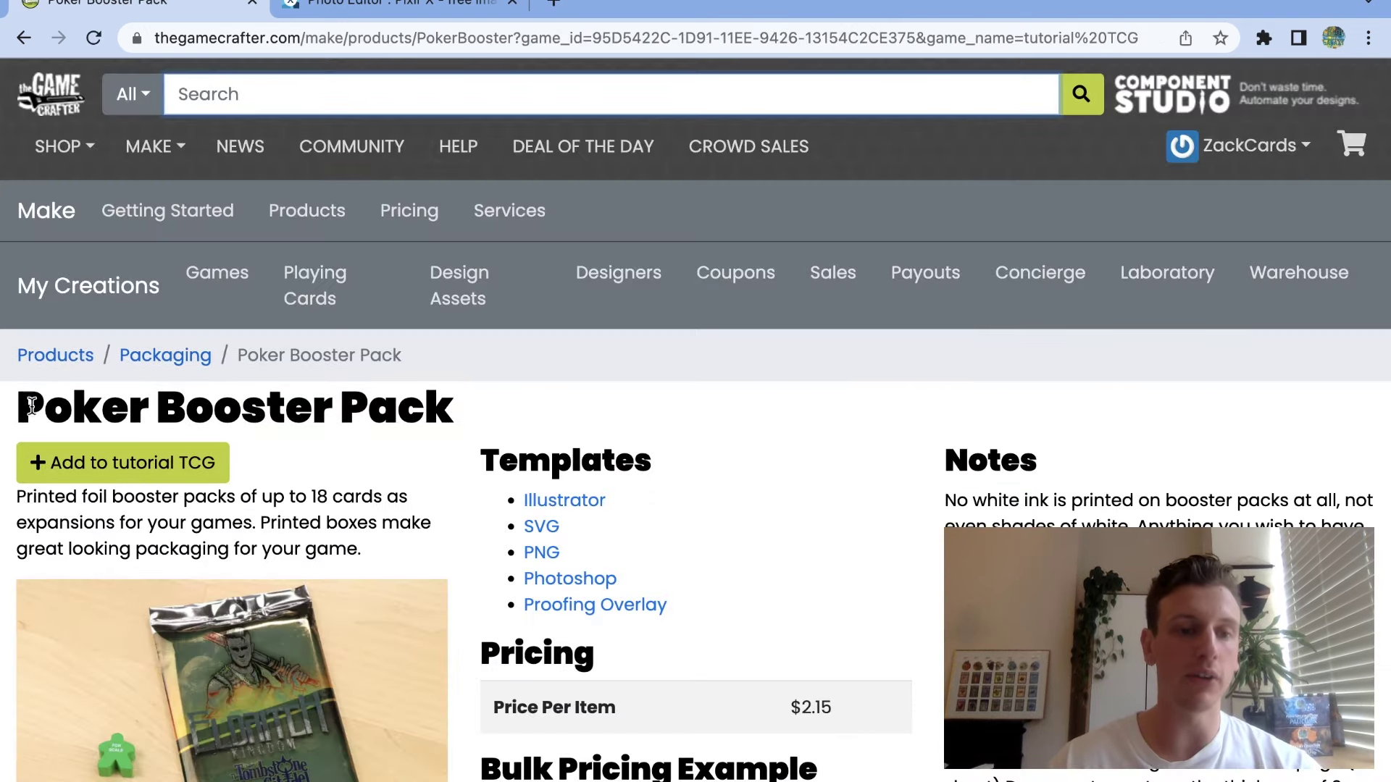
Examine the Poker Booster Pack's description and pricing, and view its PNG template before returning to the product page.
left_click_drag(20, 406, 158, 402)
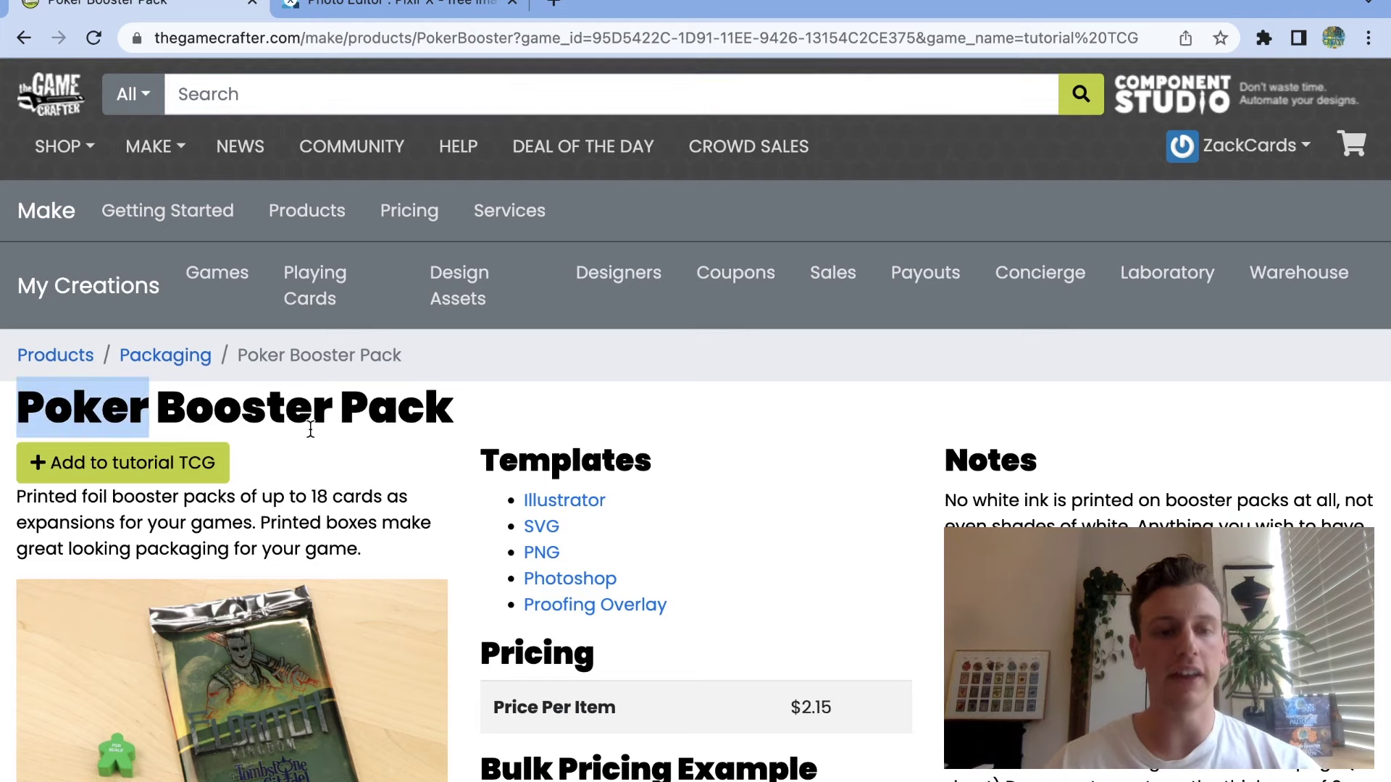
left_click(399, 429)
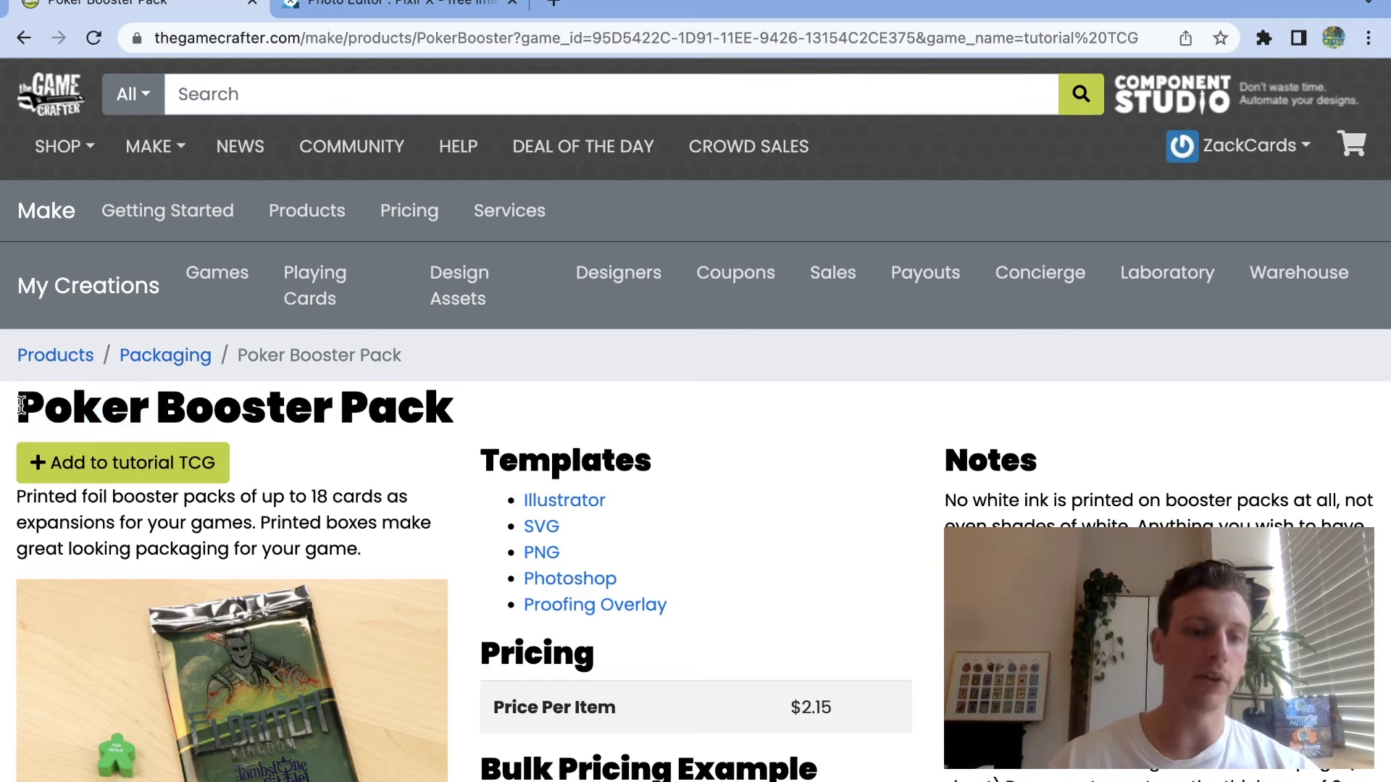
left_click_drag(20, 405, 138, 410)
left_click(212, 410)
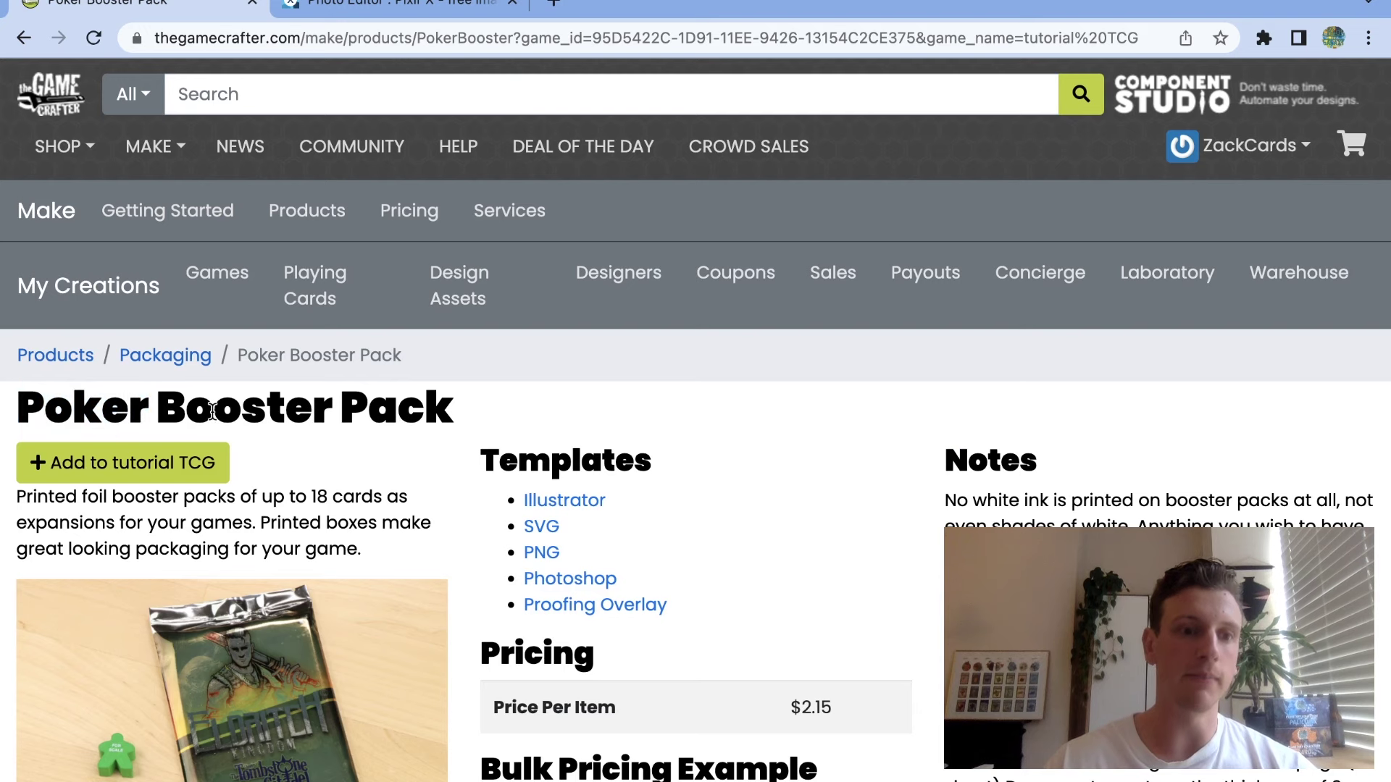
scroll(212, 411, "down", 1)
scroll(212, 411, "down", 2)
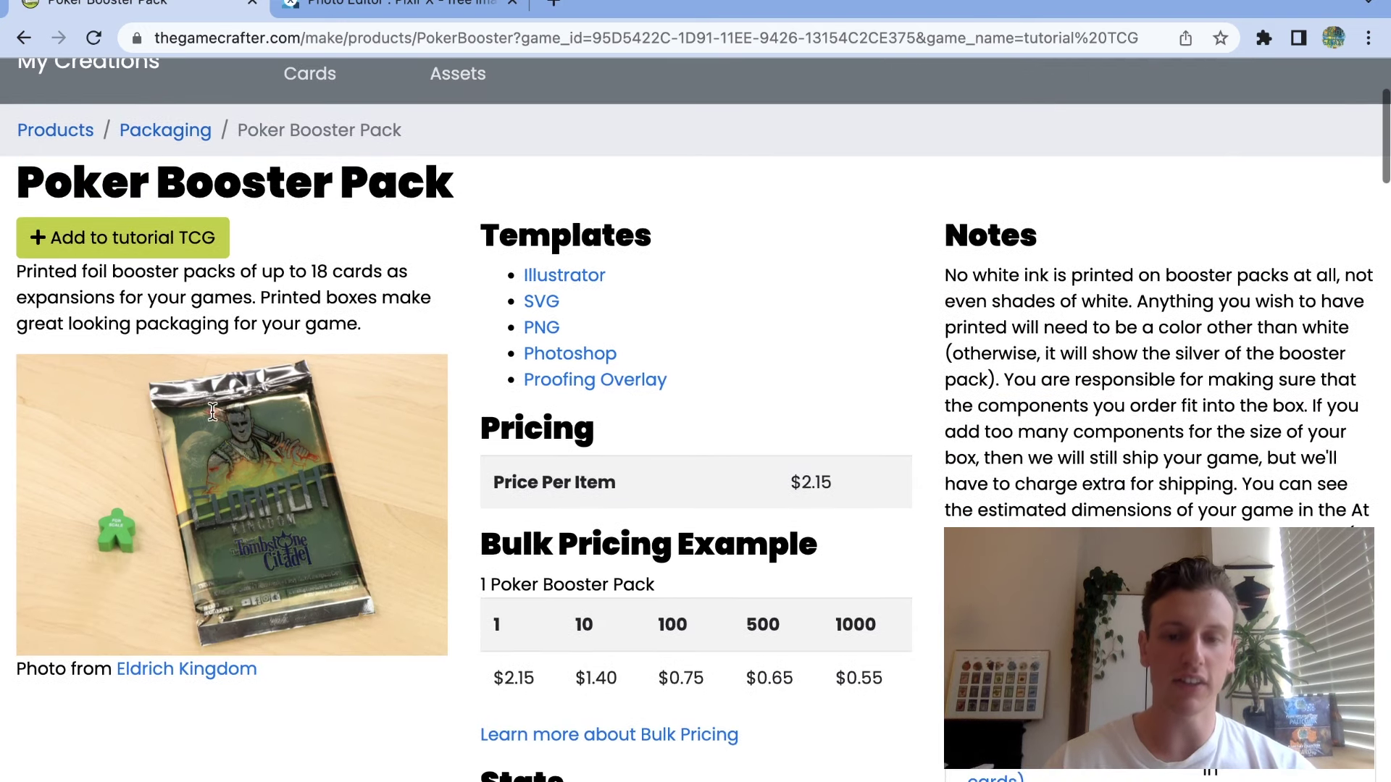
scroll(212, 411, "up", 1)
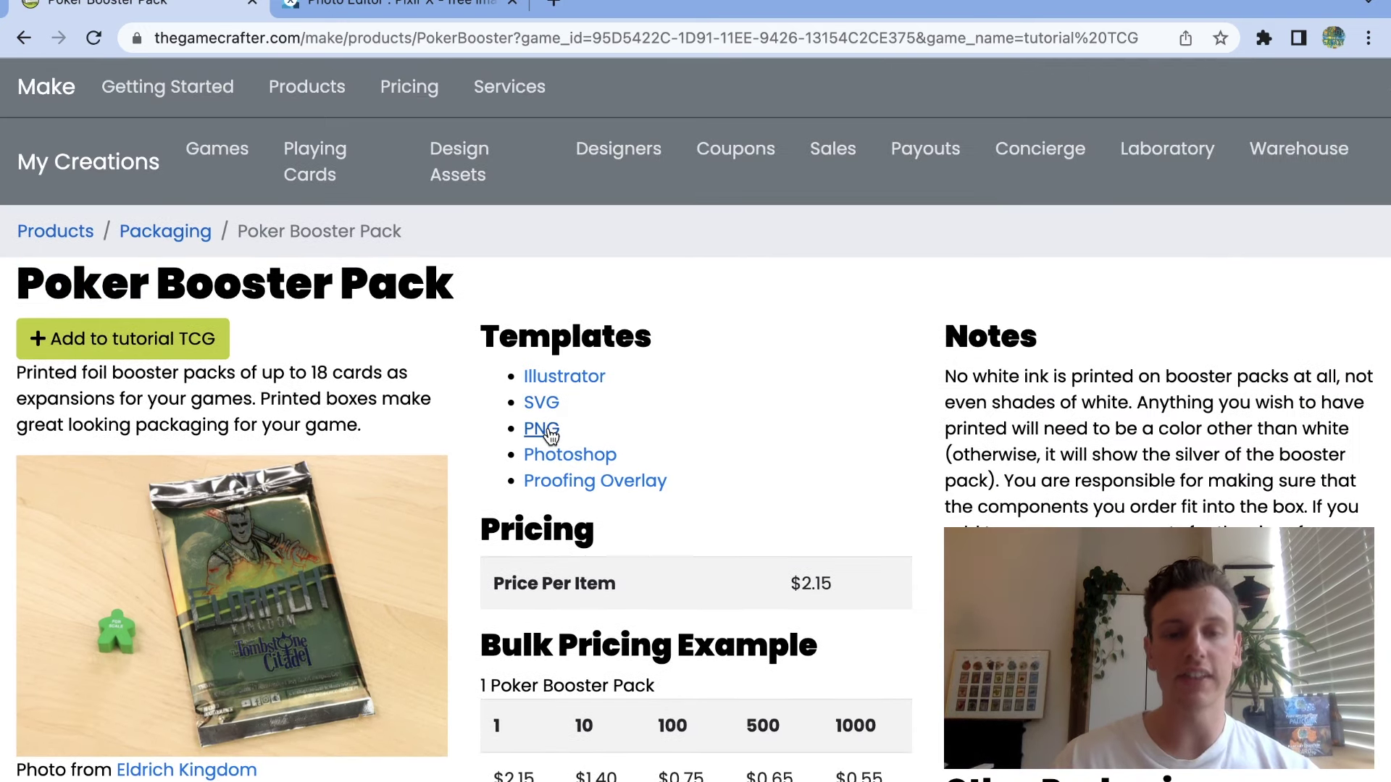
left_click(549, 432)
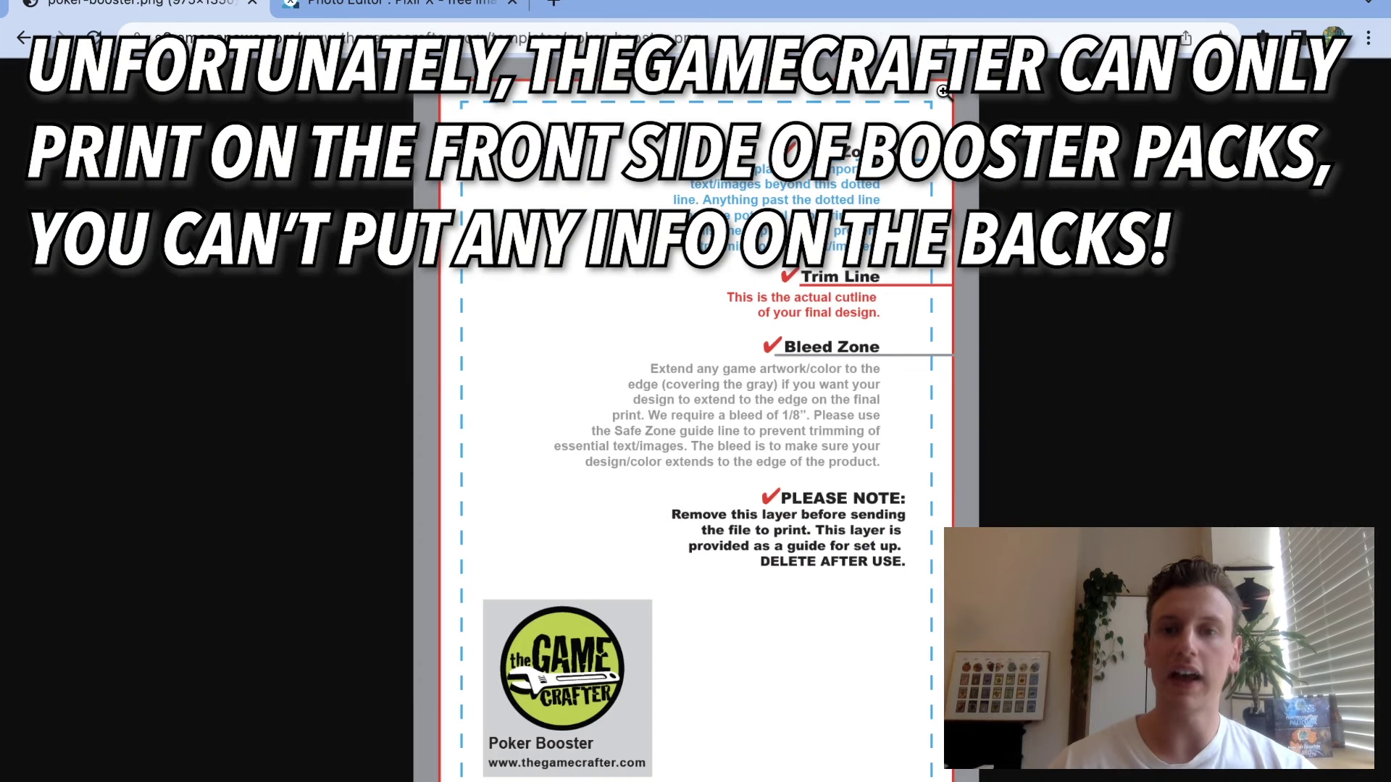
left_click(26, 37)
Add the Poker Booster Pack to the tutorial TCG game under the name Tutorial TCG Booster Pack.
left_click(183, 377)
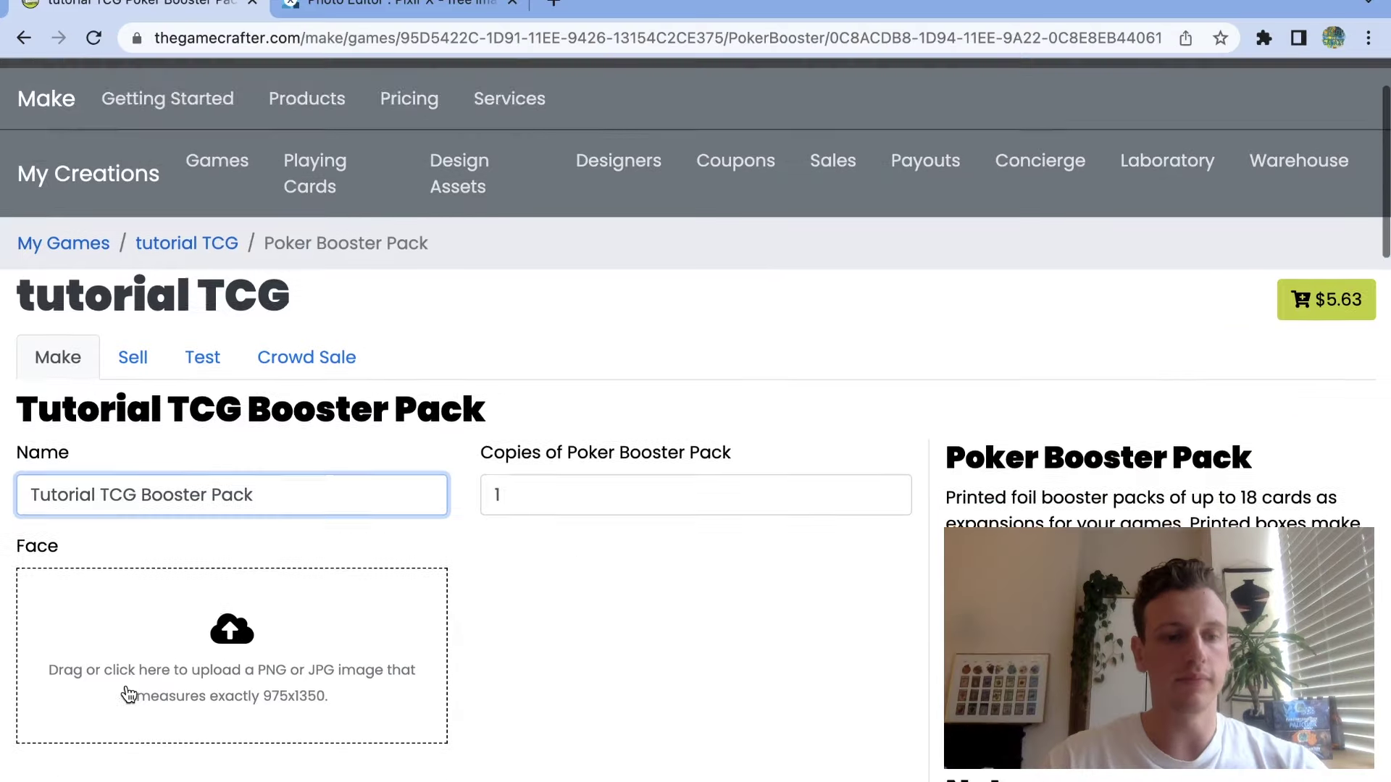
scroll(126, 691, "down", 1)
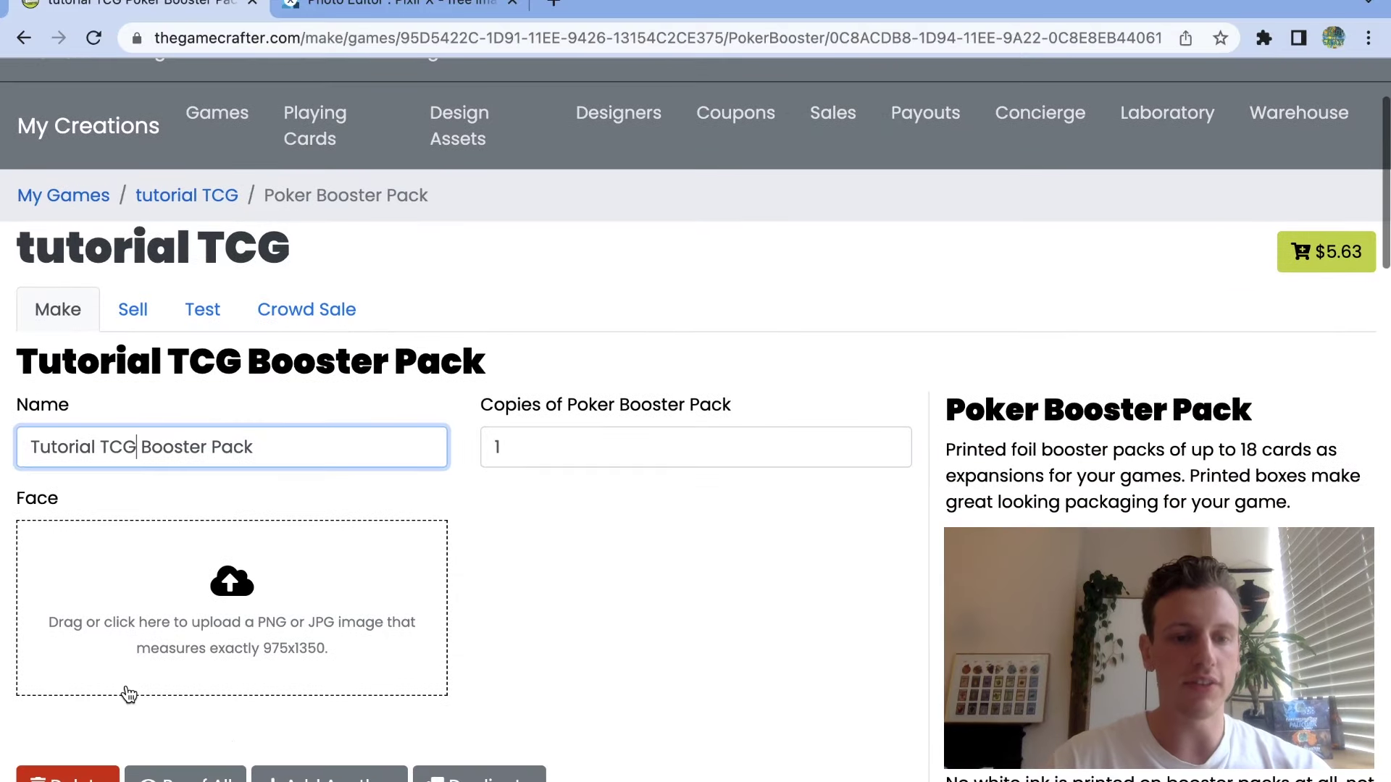
Upload Set 1 Packs.jpg from the Packaging and Shop folder as the booster pack's face image.
left_click(226, 601)
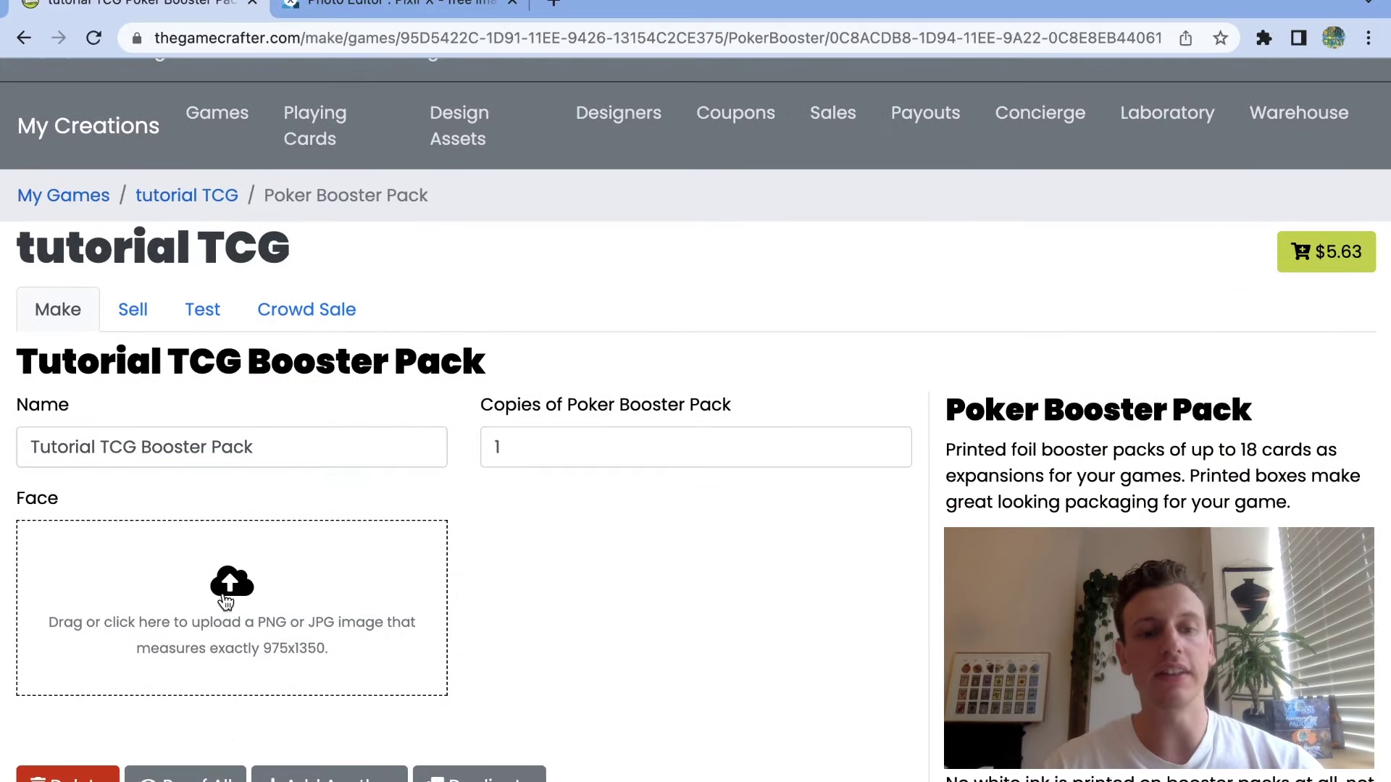
left_click(277, 598)
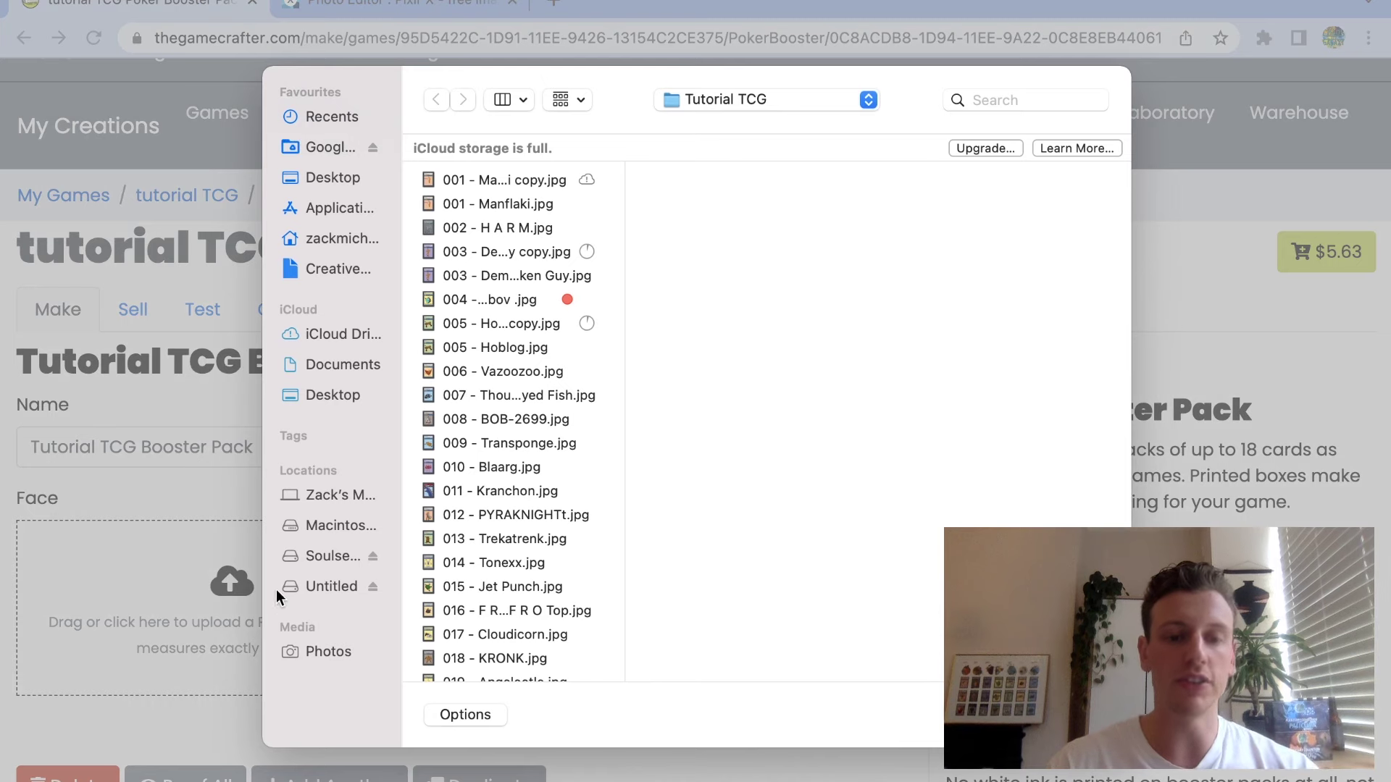
scroll(597, 540, "down", 4)
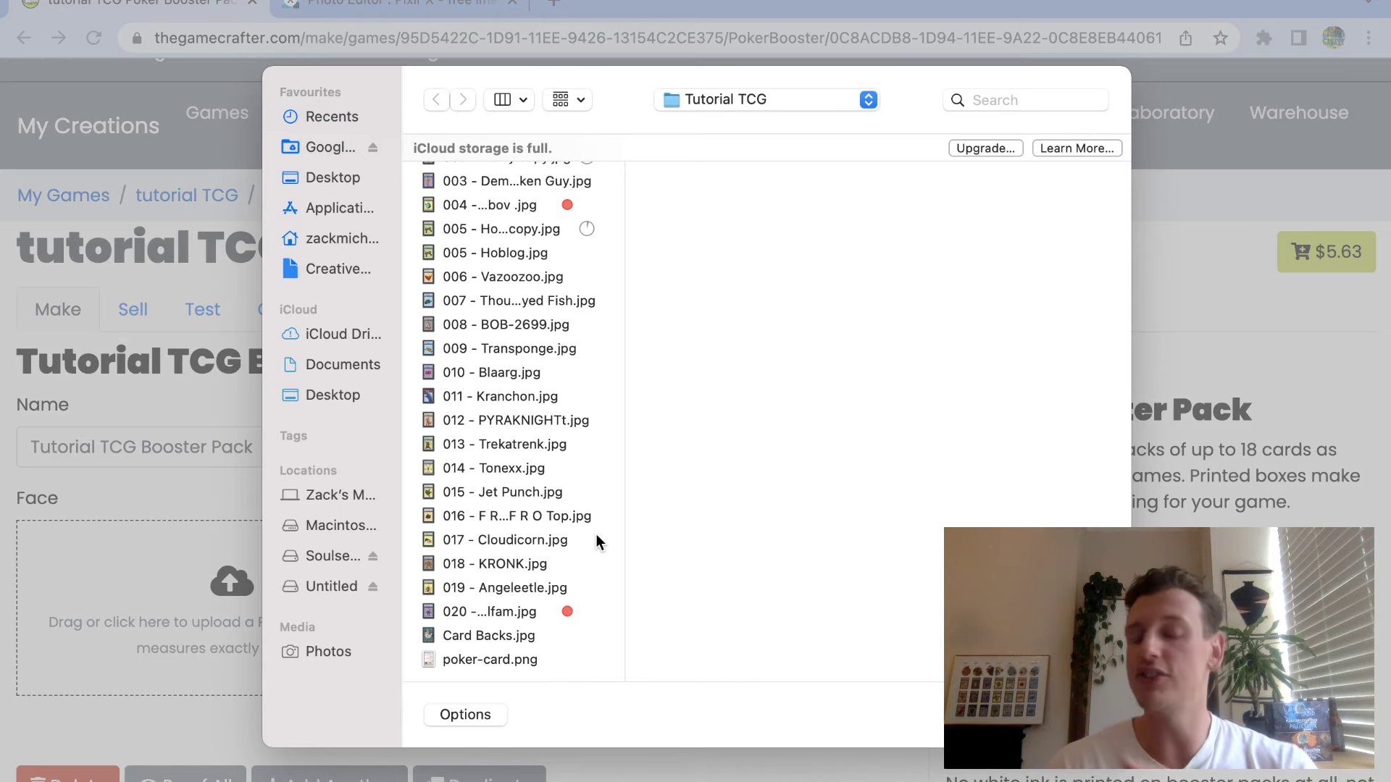
left_click(345, 391)
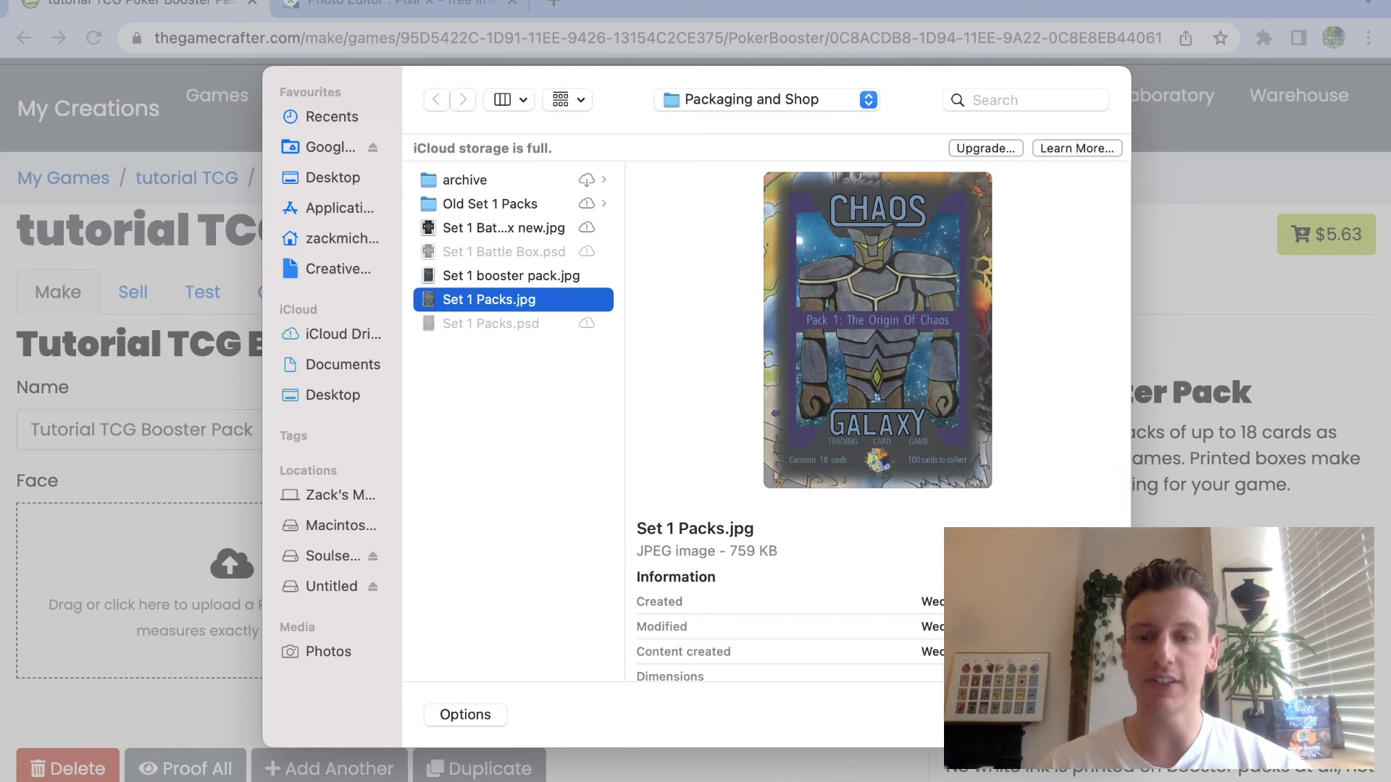
key("Return")
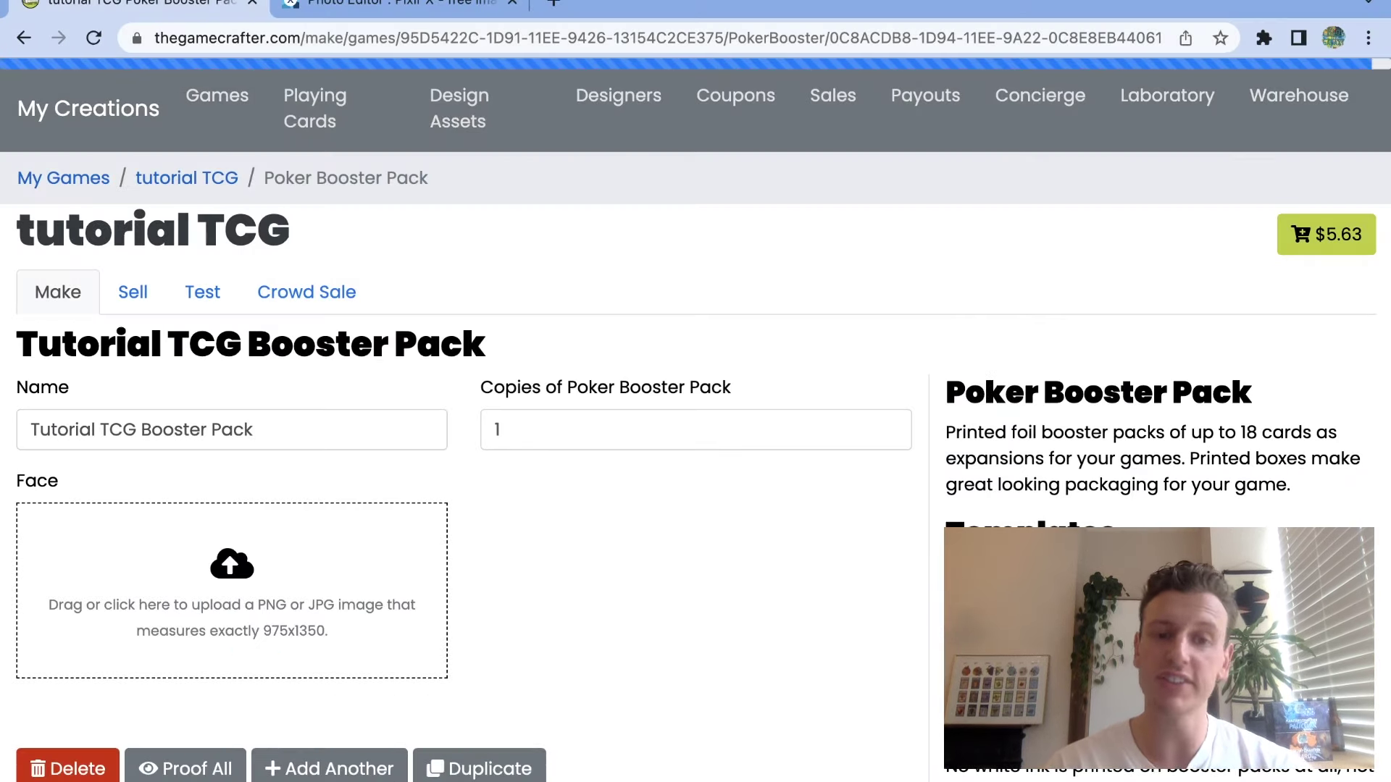
Proof the booster pack's face image against the cut lines and approve it.
scroll(719, 614, "down", 2)
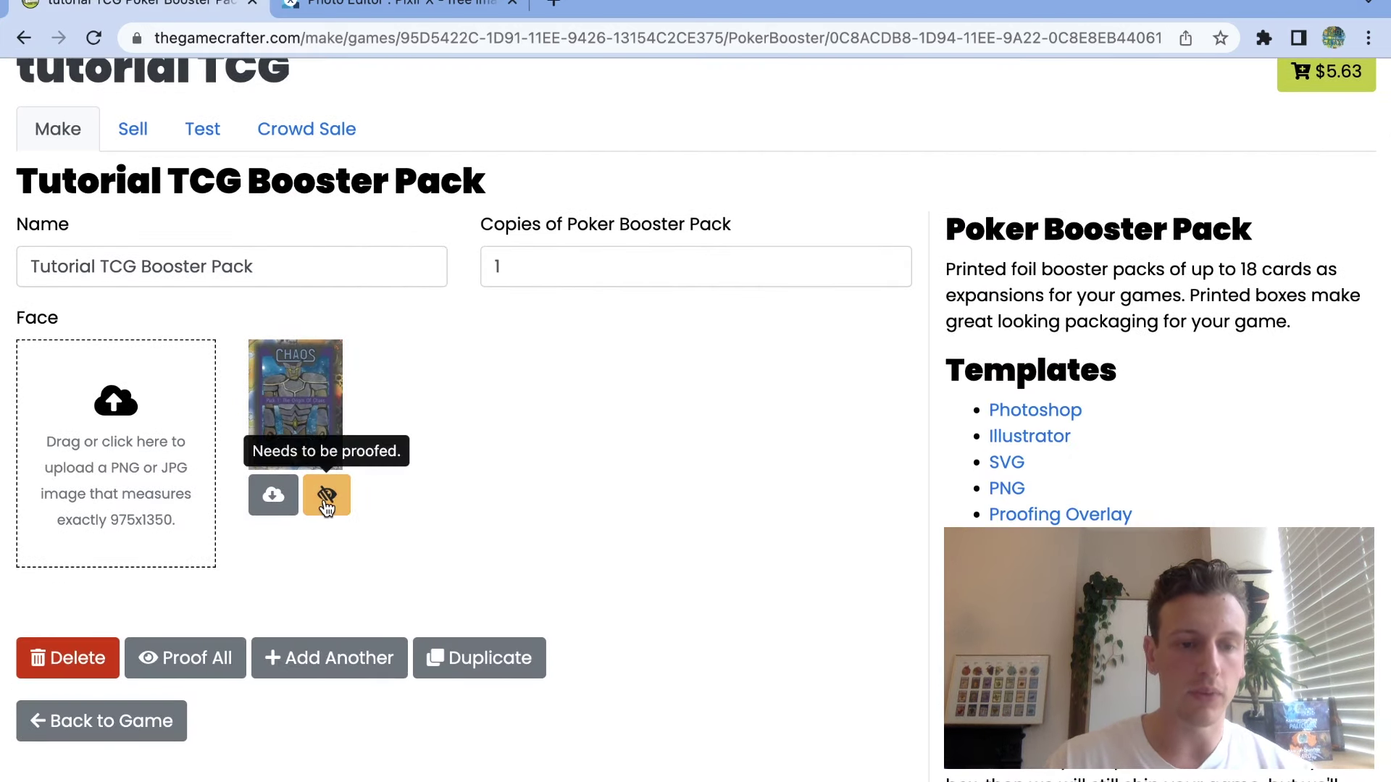
left_click(326, 500)
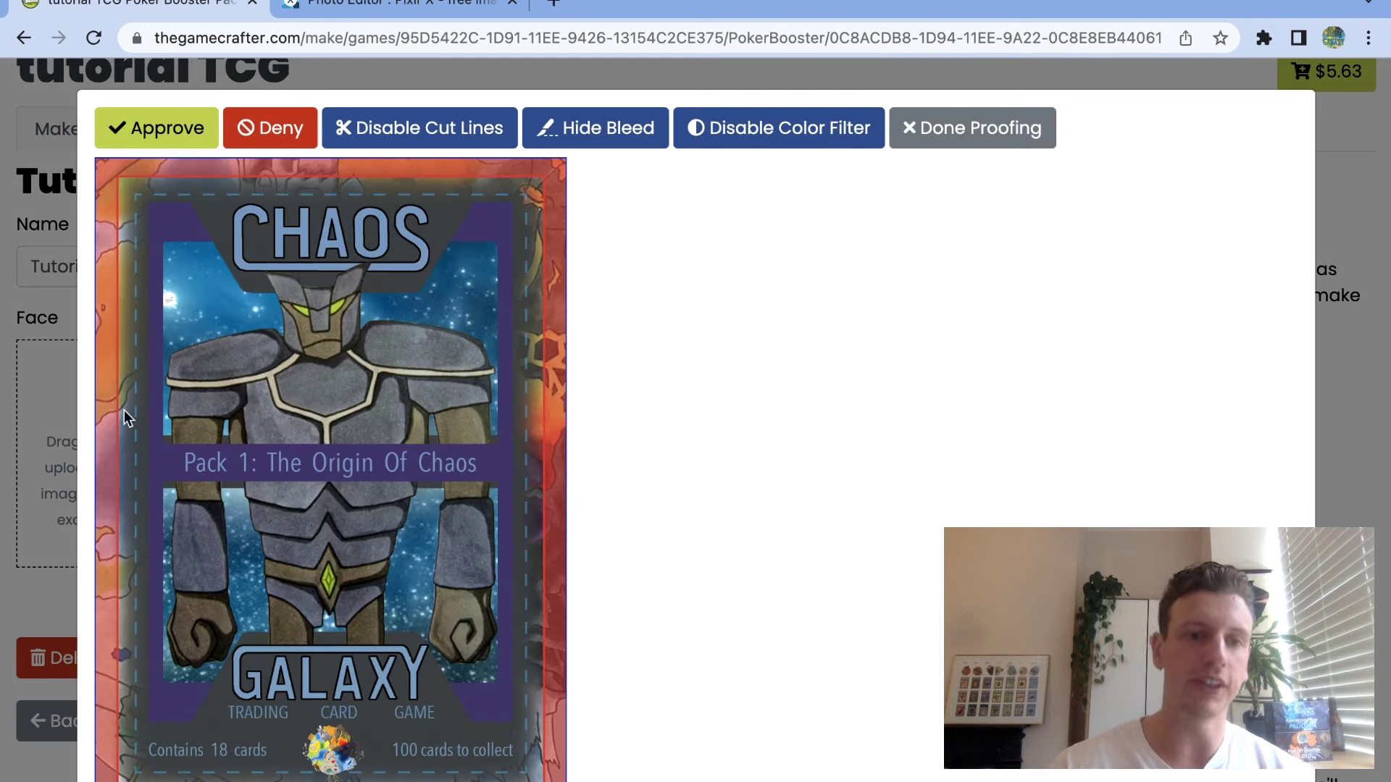
left_click(168, 141)
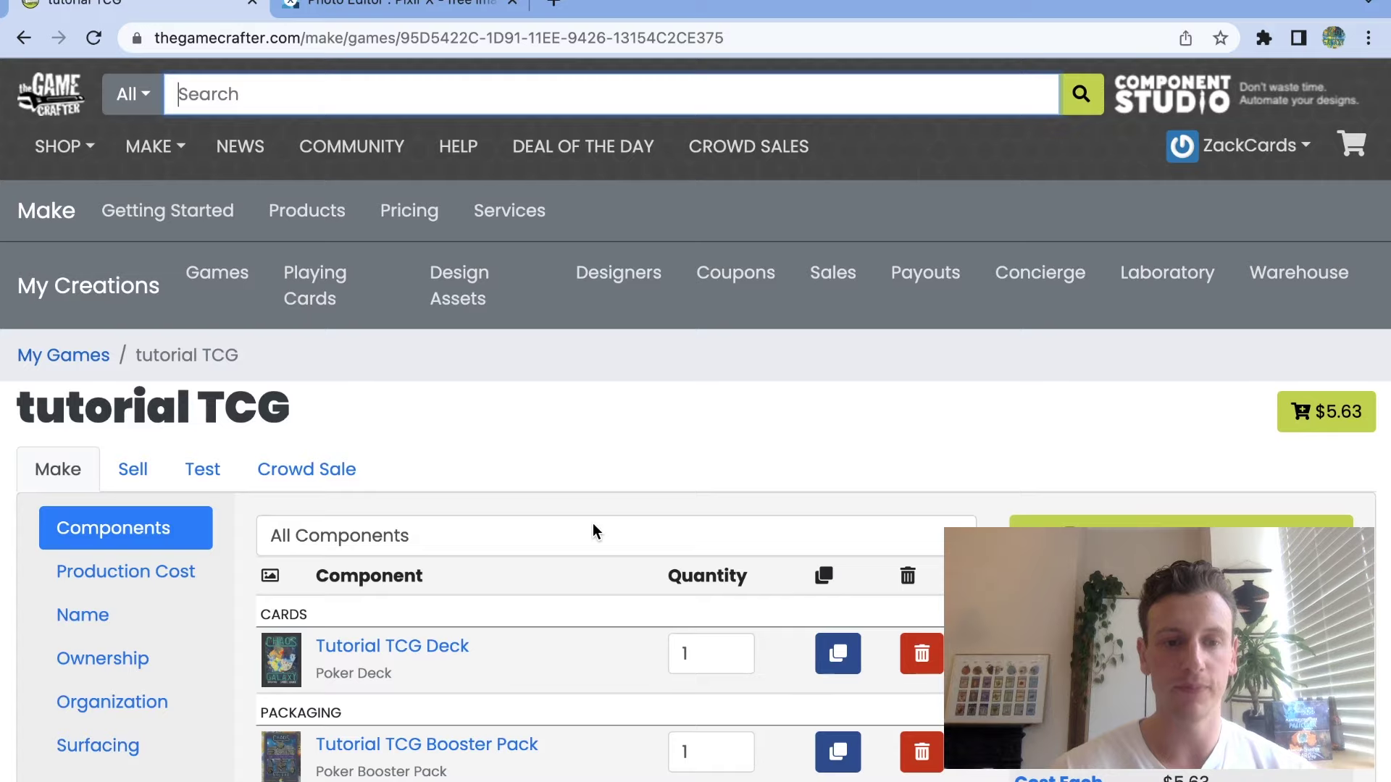
Delete the Tutorial TCG Booster Pack from the game's components and confirm the deletion.
scroll(593, 532, "down", 3)
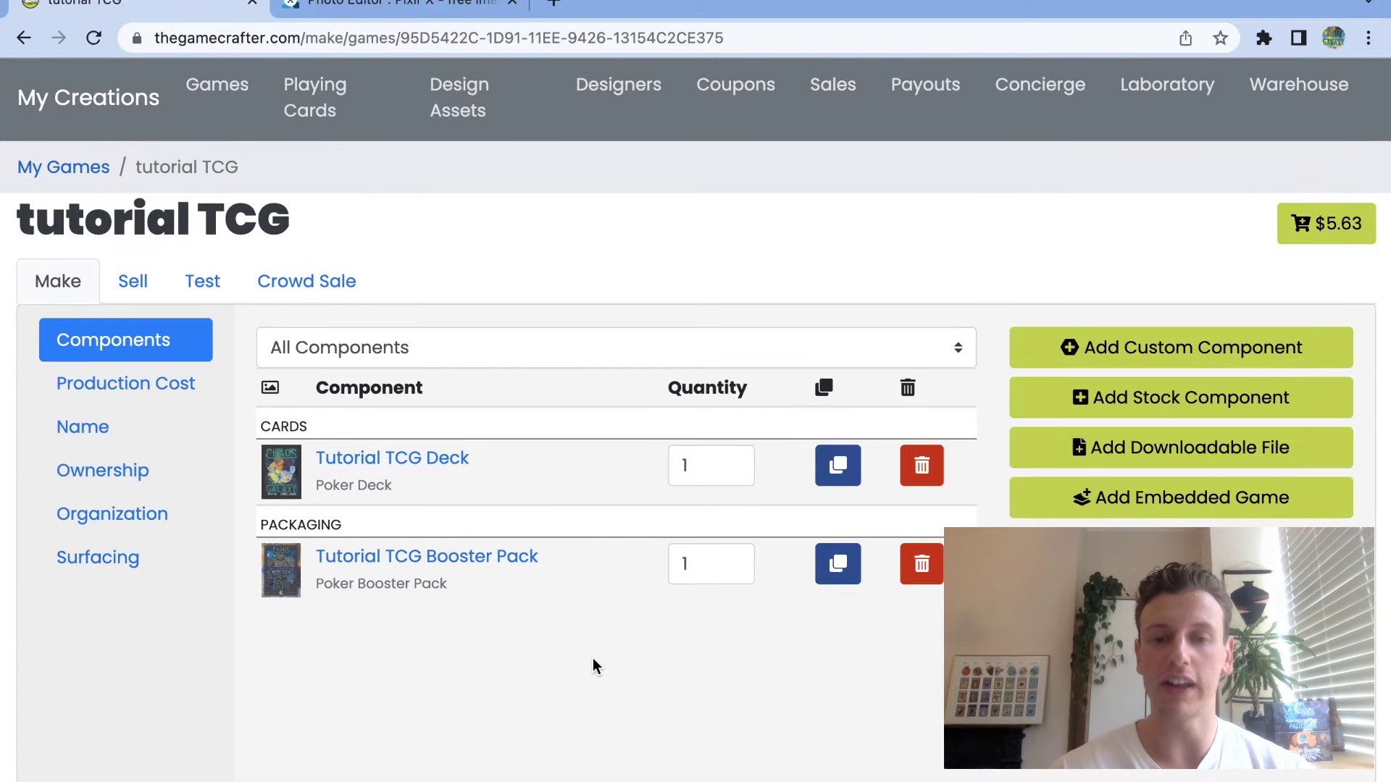
scroll(643, 599, "down", 1)
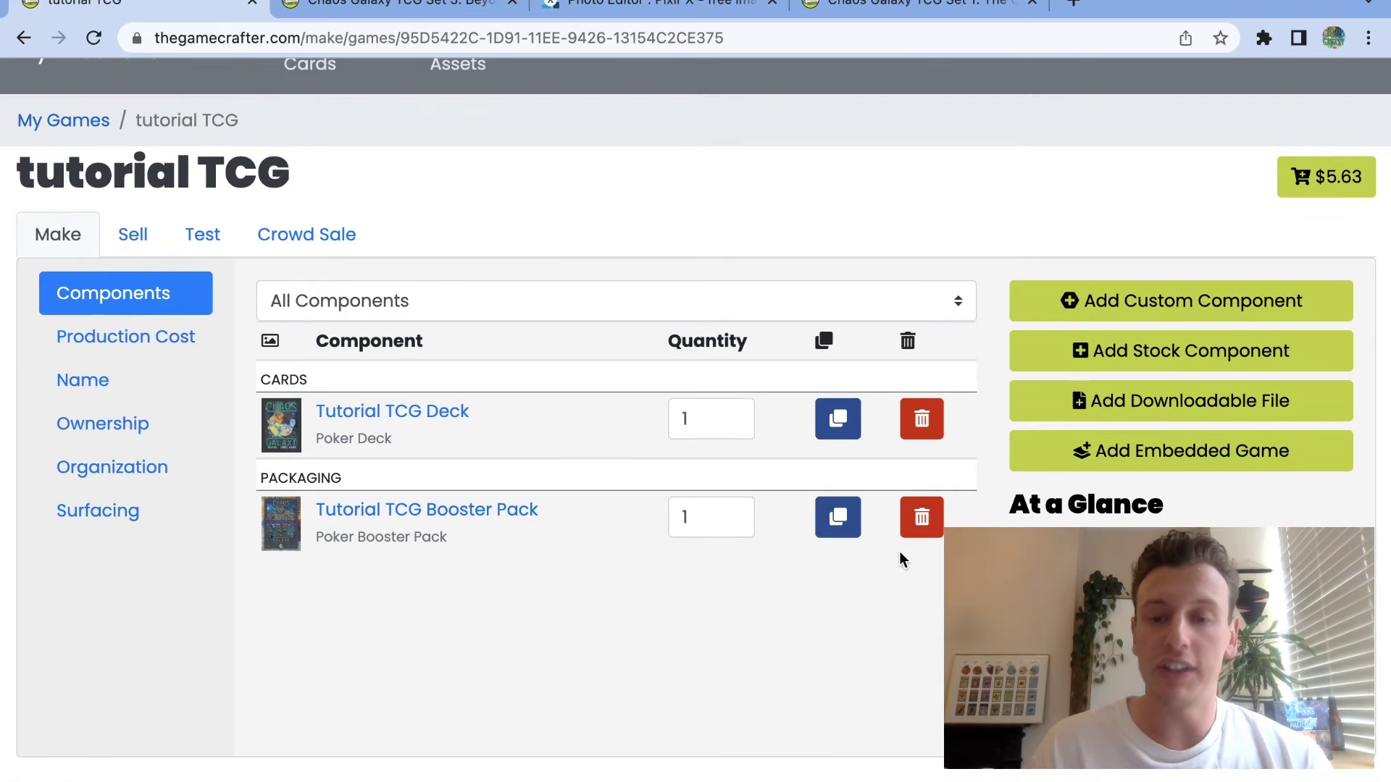
left_click(925, 518)
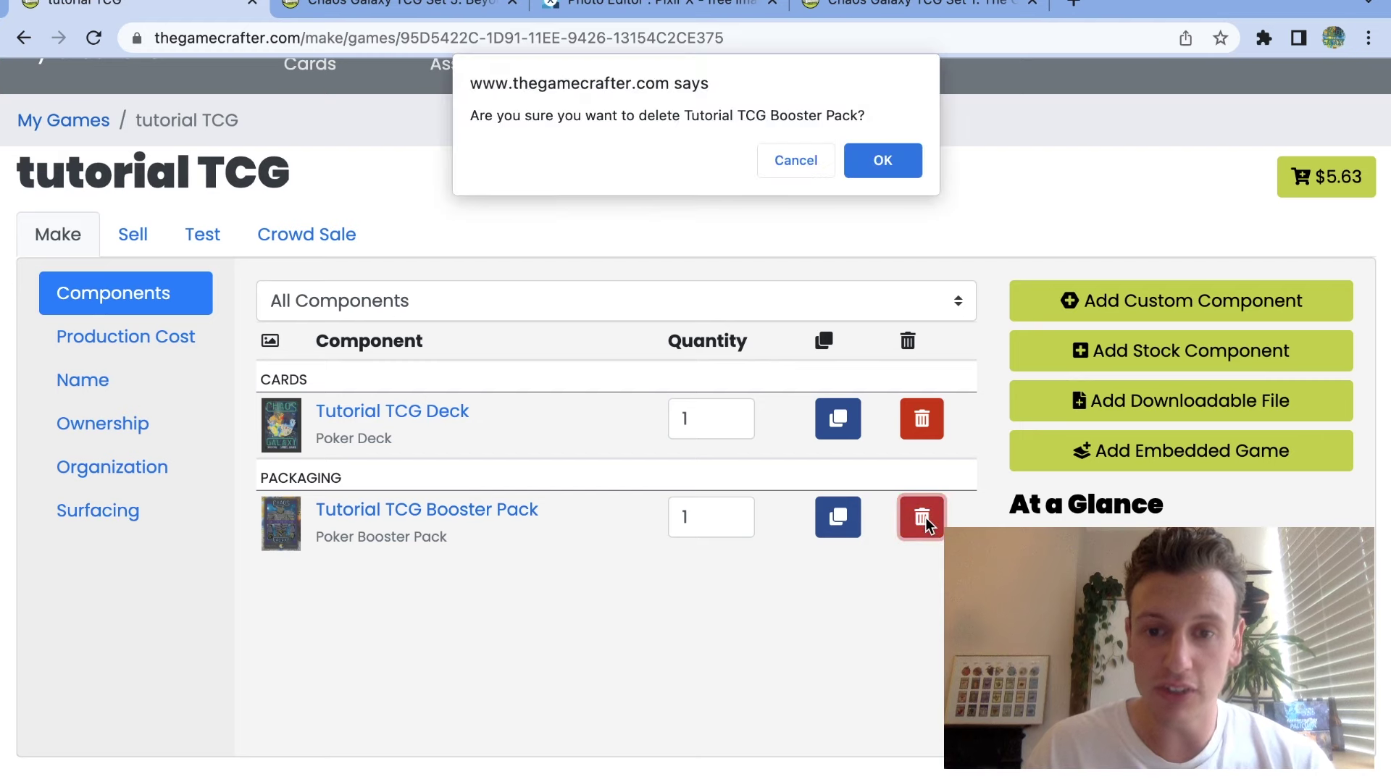
left_click(882, 162)
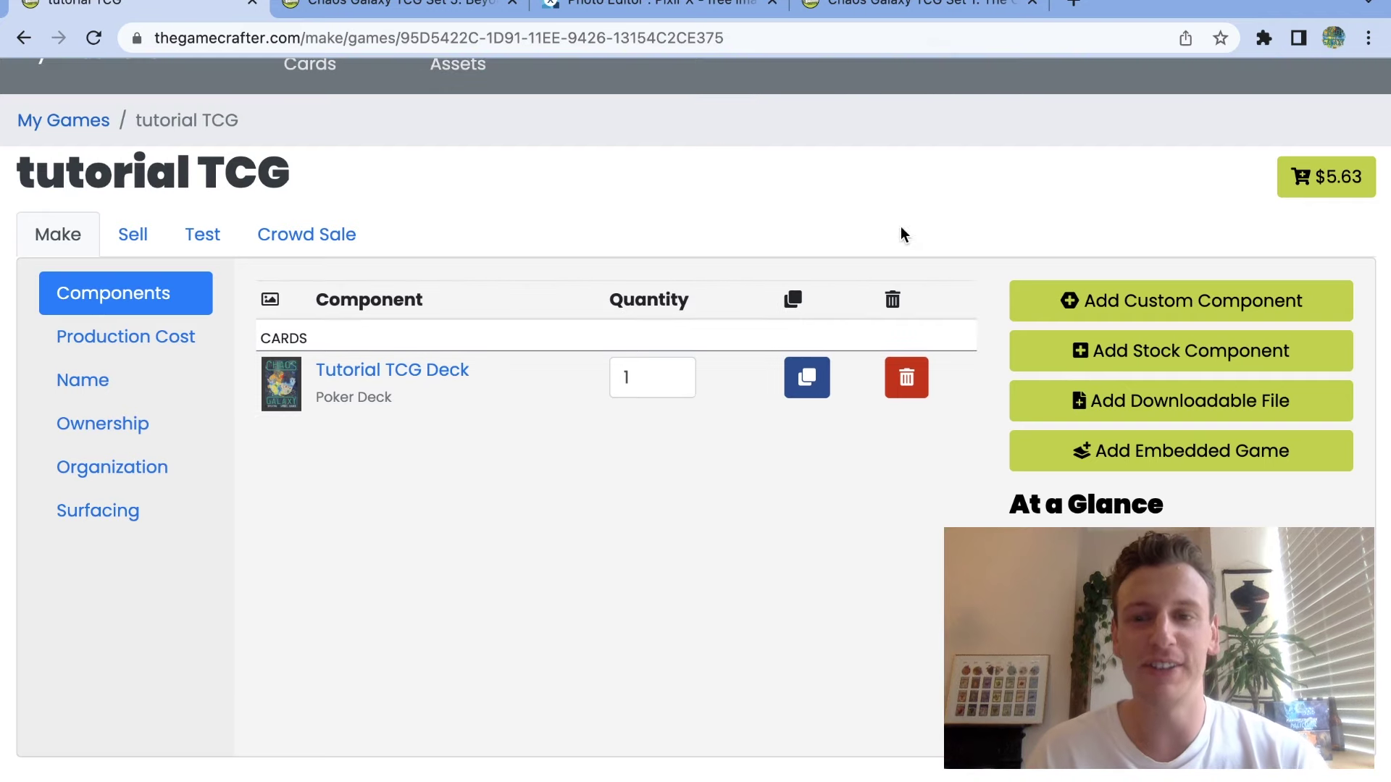
Open the customizable components for the game and browse the boxes in the Packaging category.
left_click(1167, 301)
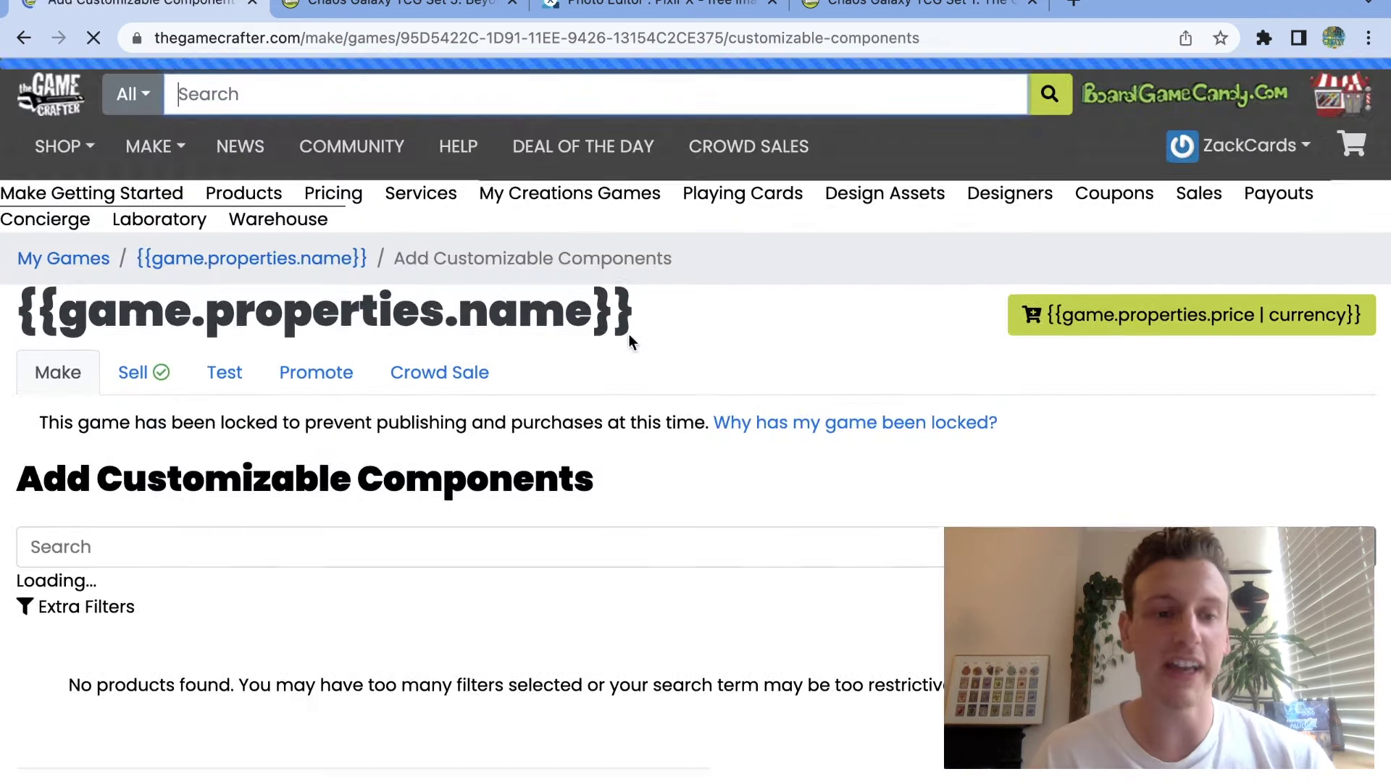
scroll(393, 498, "down", 5)
scroll(394, 500, "up", 1)
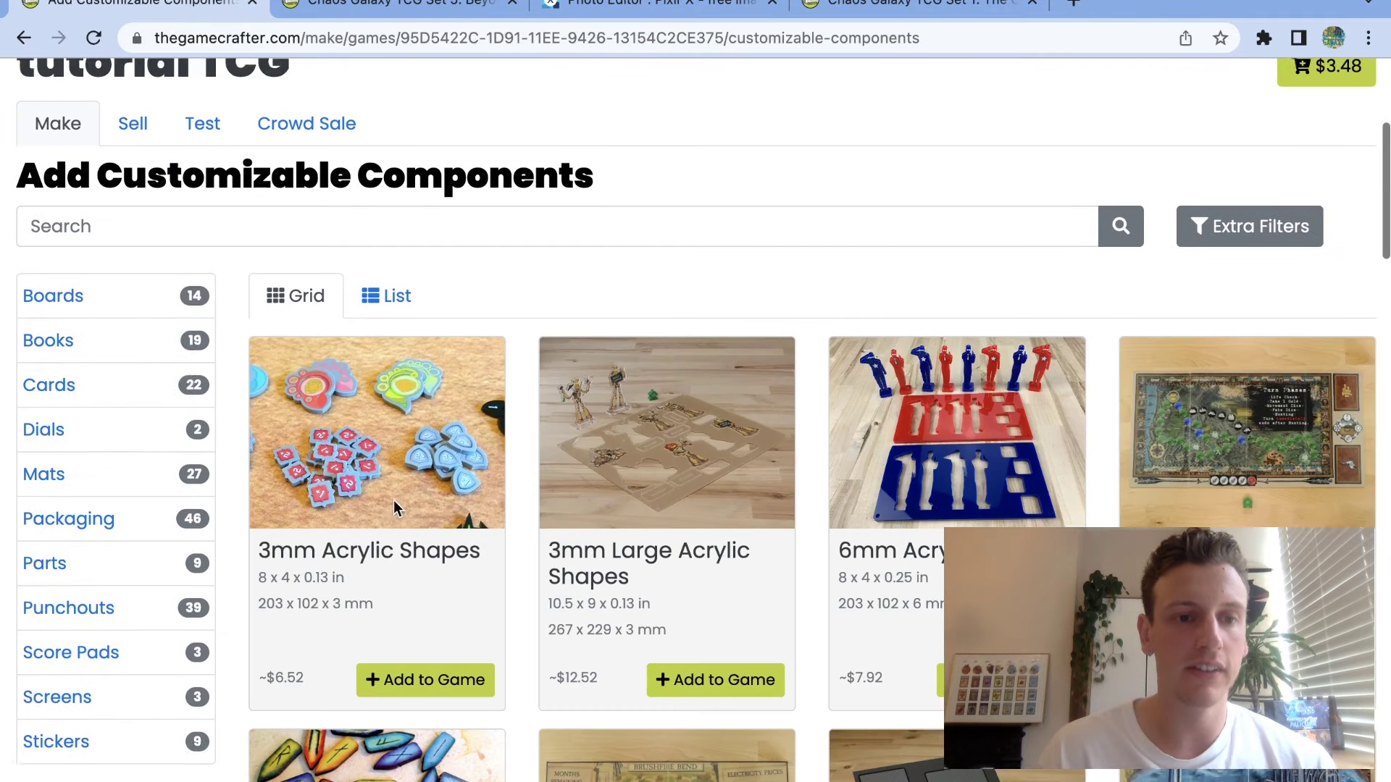
left_click(130, 517)
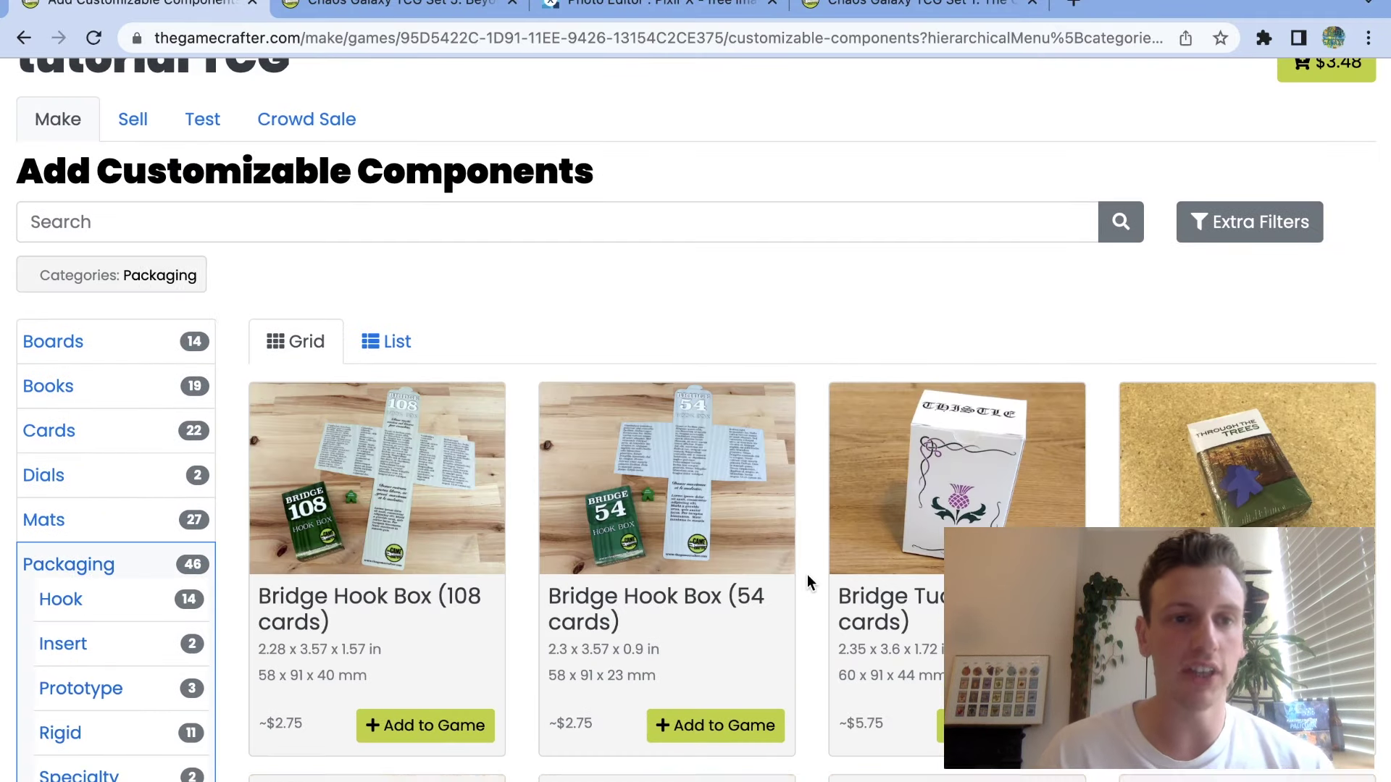
scroll(855, 616, "down", 3)
scroll(855, 655, "down", 10)
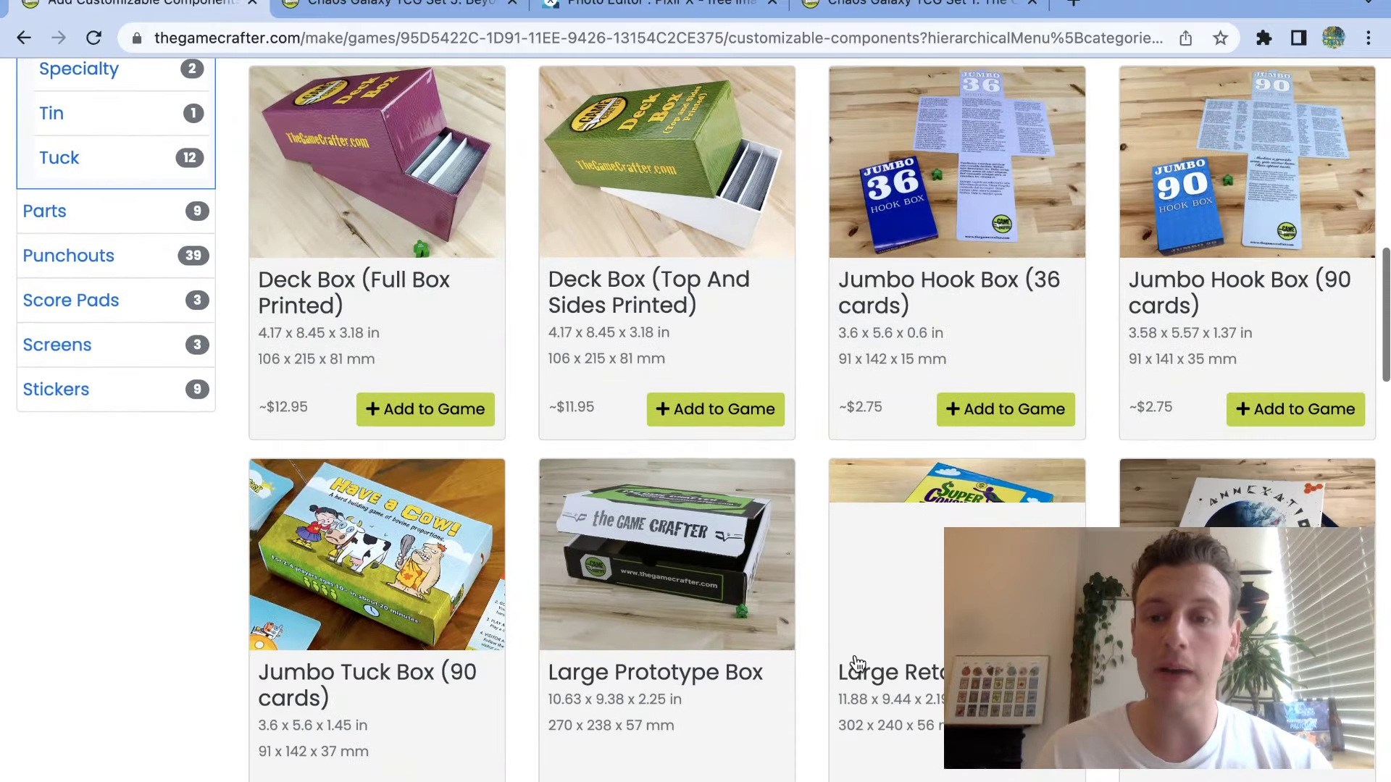
scroll(857, 664, "down", 9)
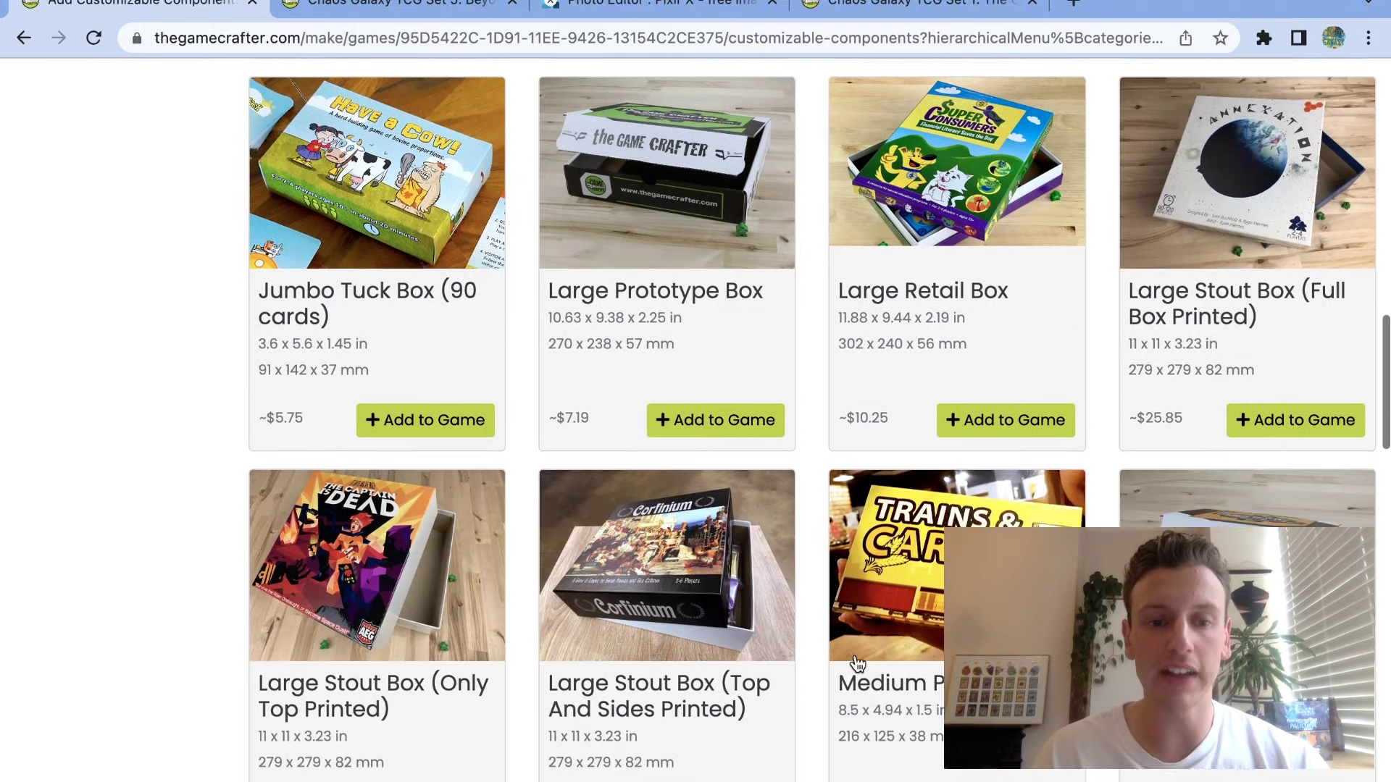
scroll(855, 656, "down", 5)
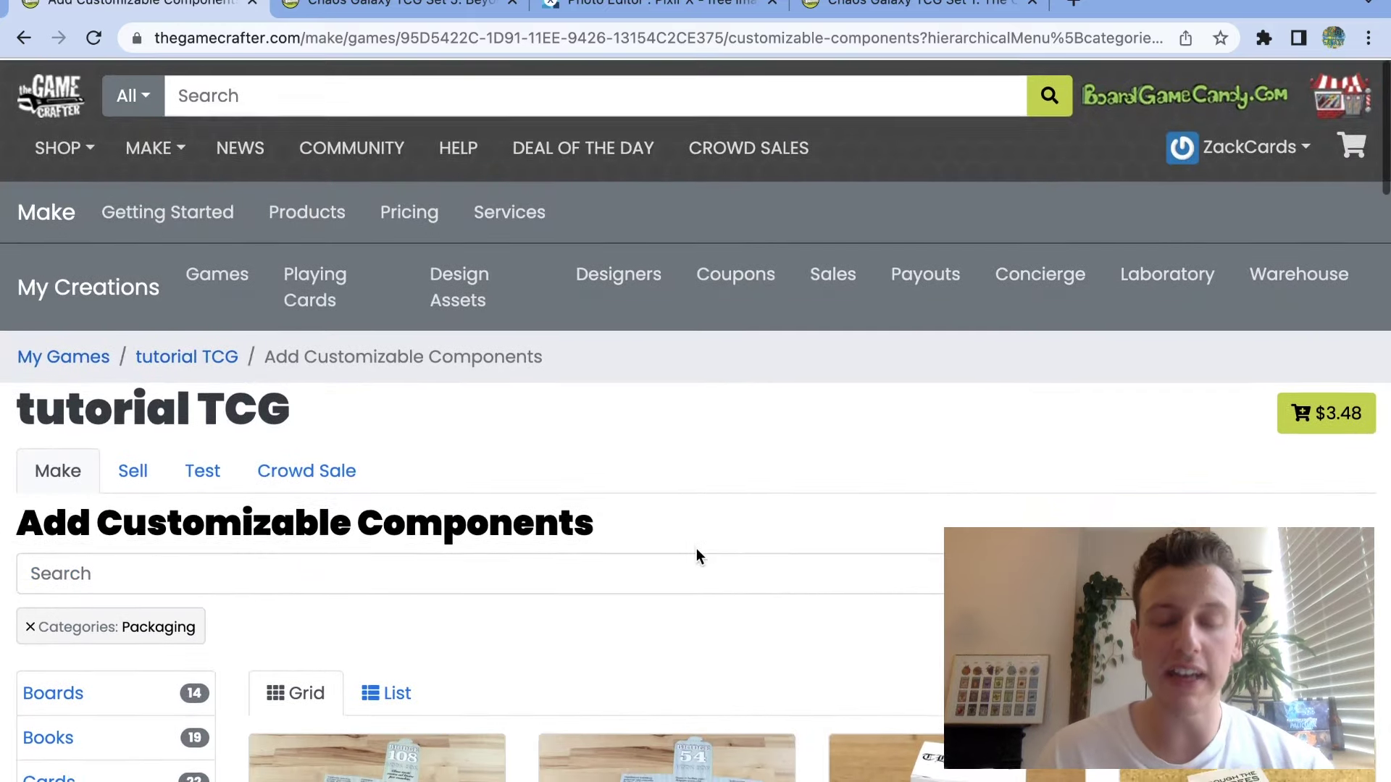
scroll(697, 556, "down", 9)
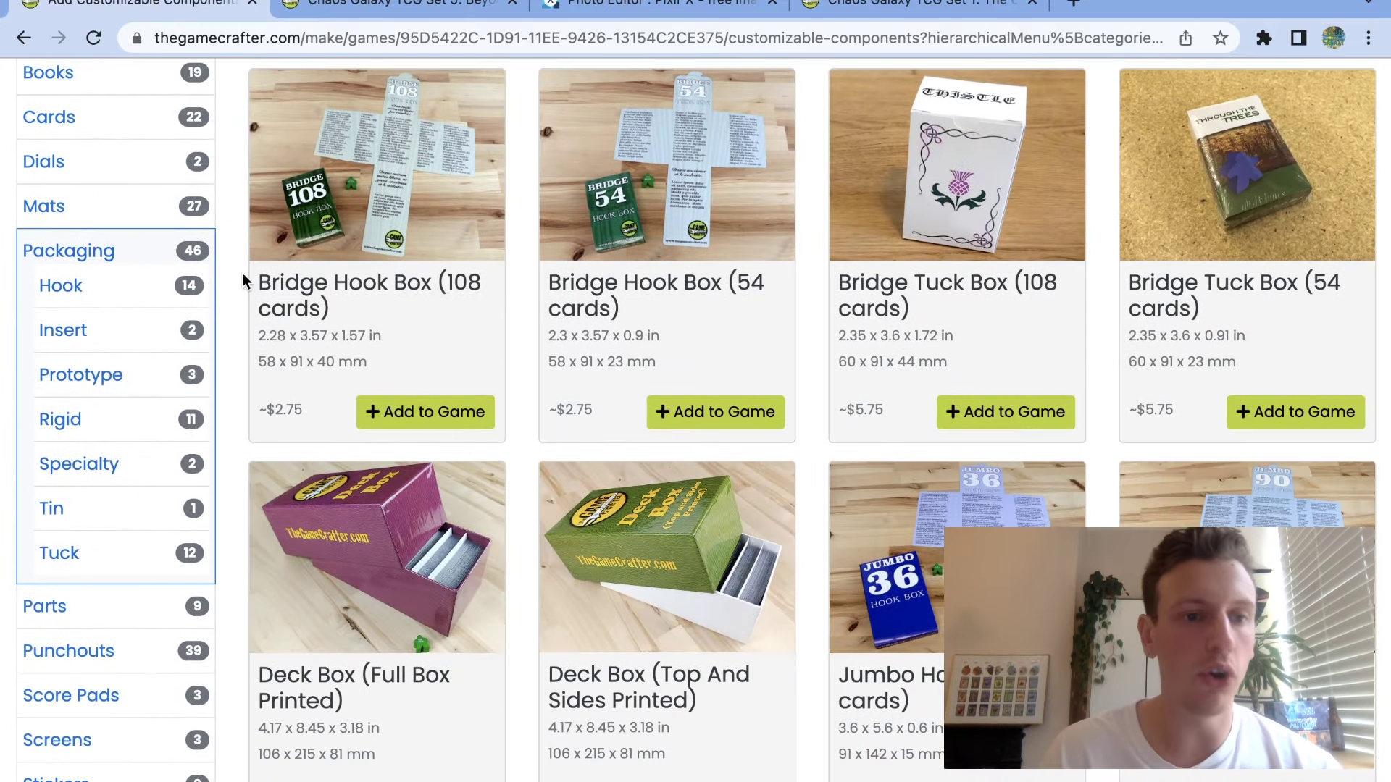
Narrow the packaging components to Hook boxes and open the Poker Hook Box (36 cards) product page.
left_click(58, 287)
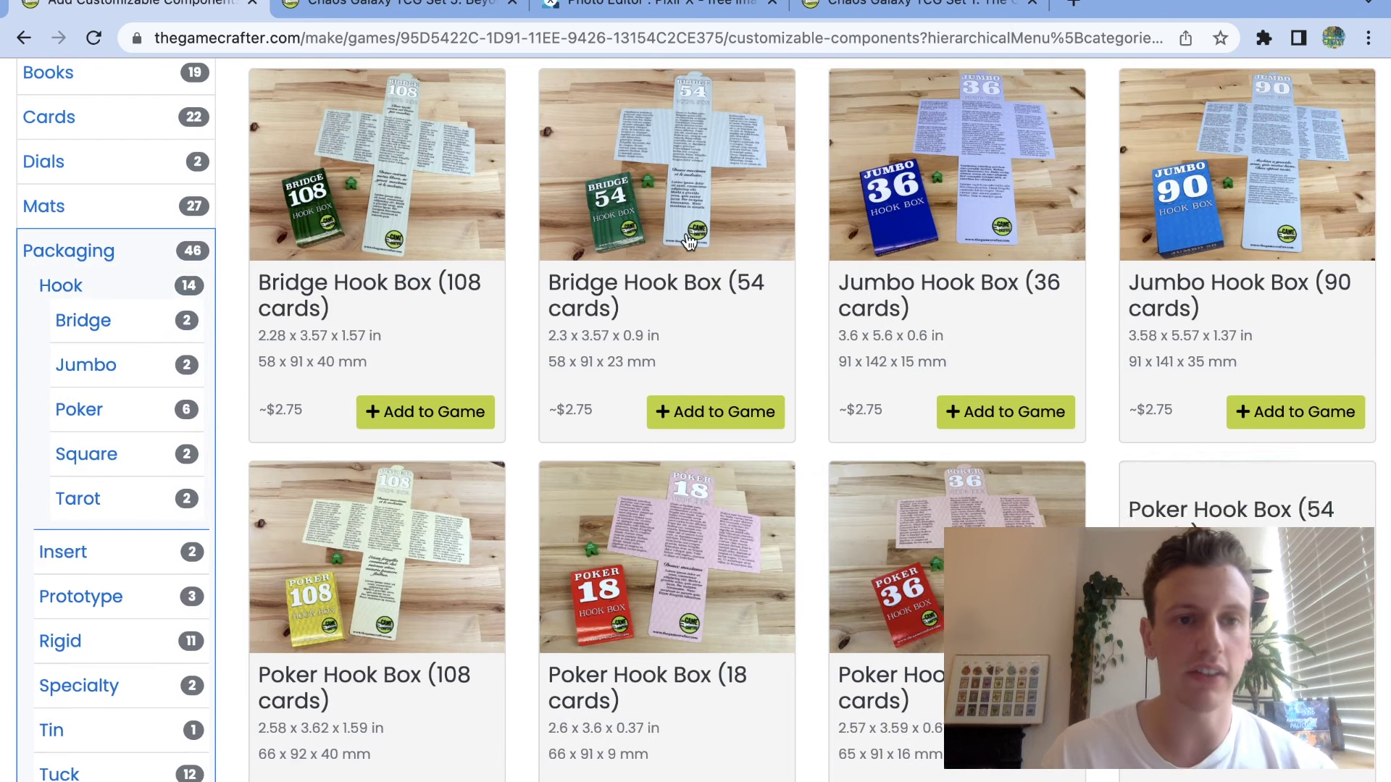
scroll(855, 497, "up", 1)
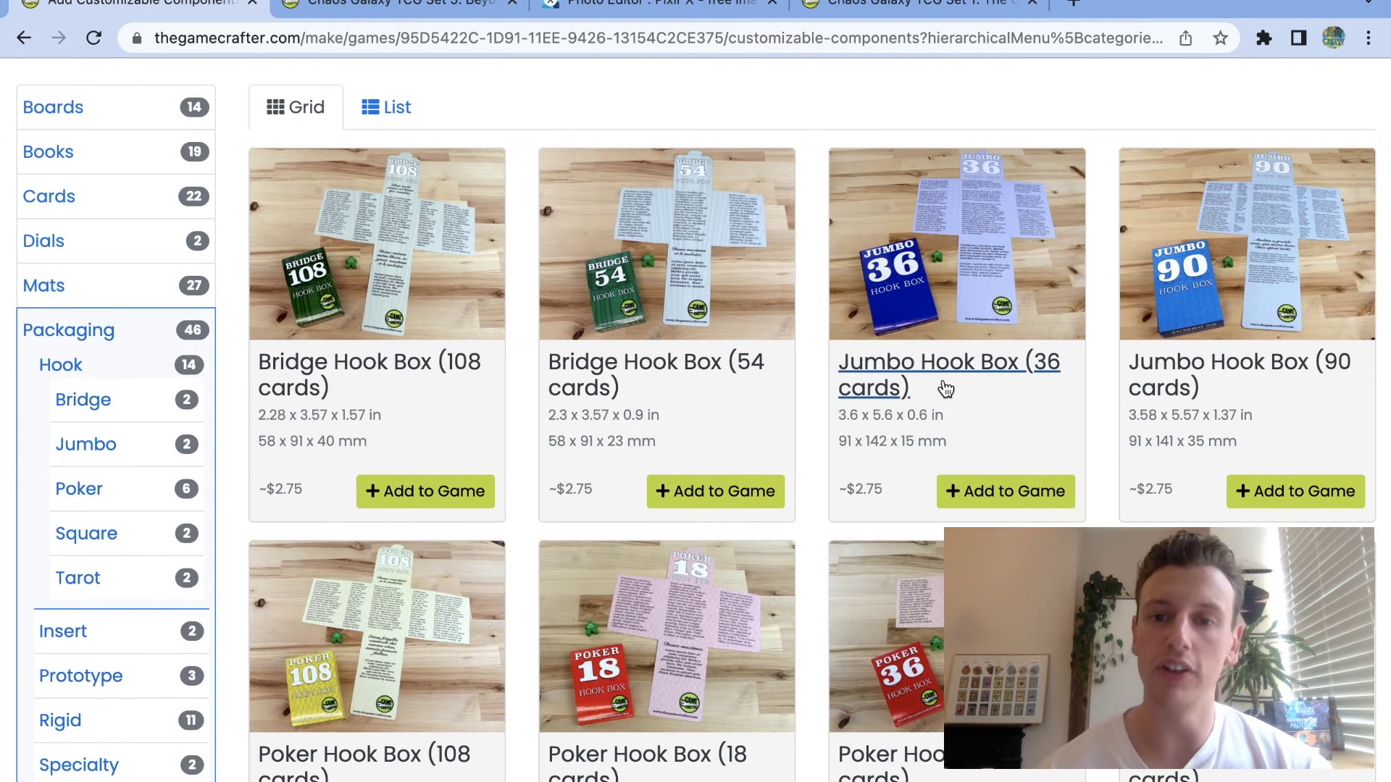
scroll(906, 579, "down", 2)
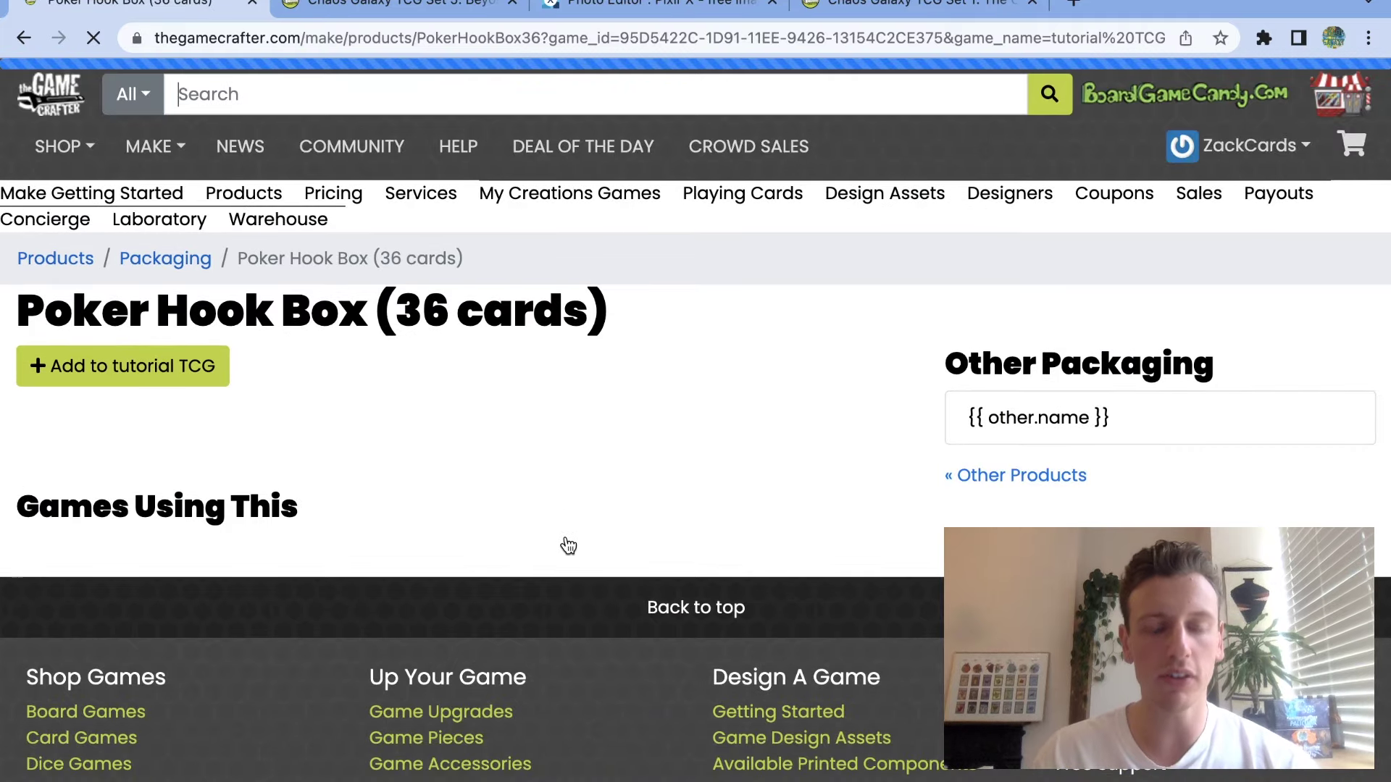
Examine the Poker Hook Box (36 cards) details and watch part of its hook box video in full screen.
scroll(576, 469, "down", 5)
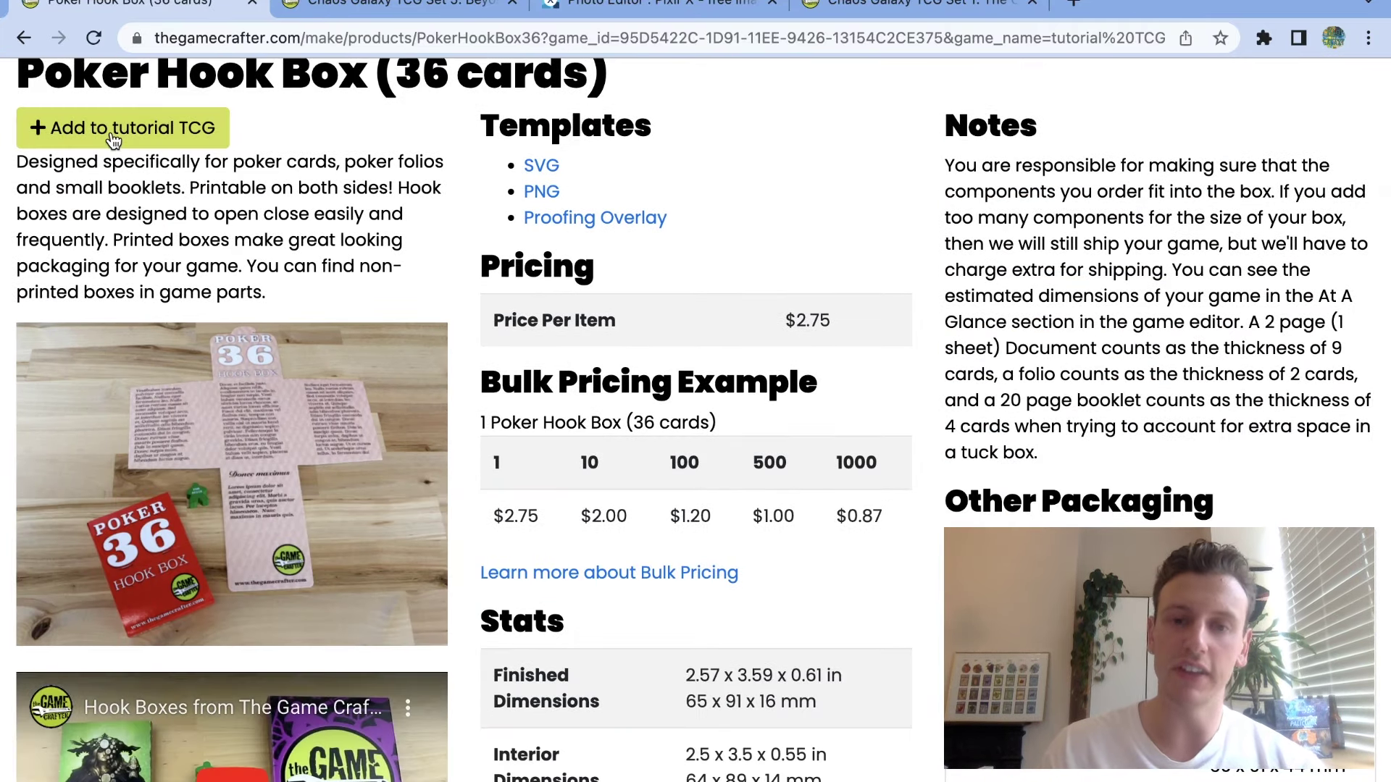
scroll(326, 355, "down", 3)
left_click(238, 556)
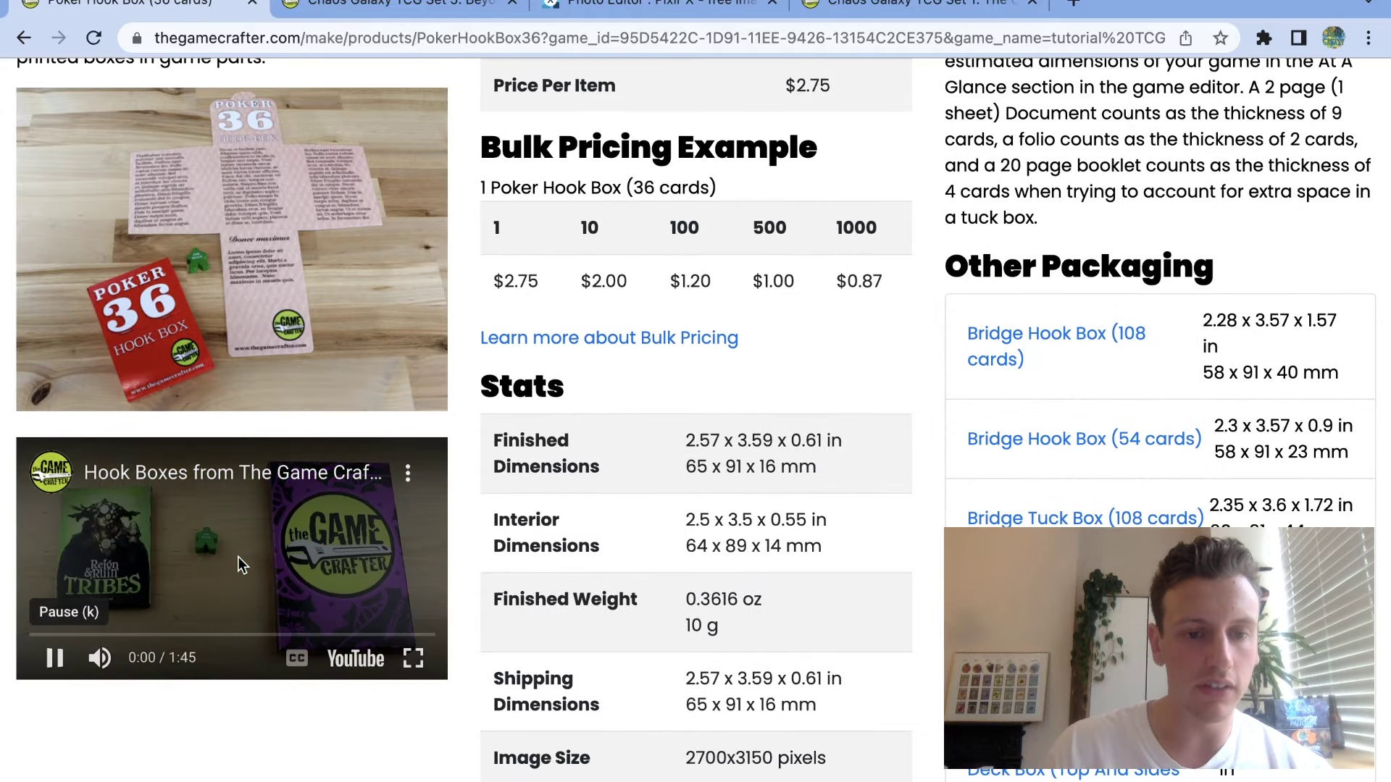
left_click(413, 659)
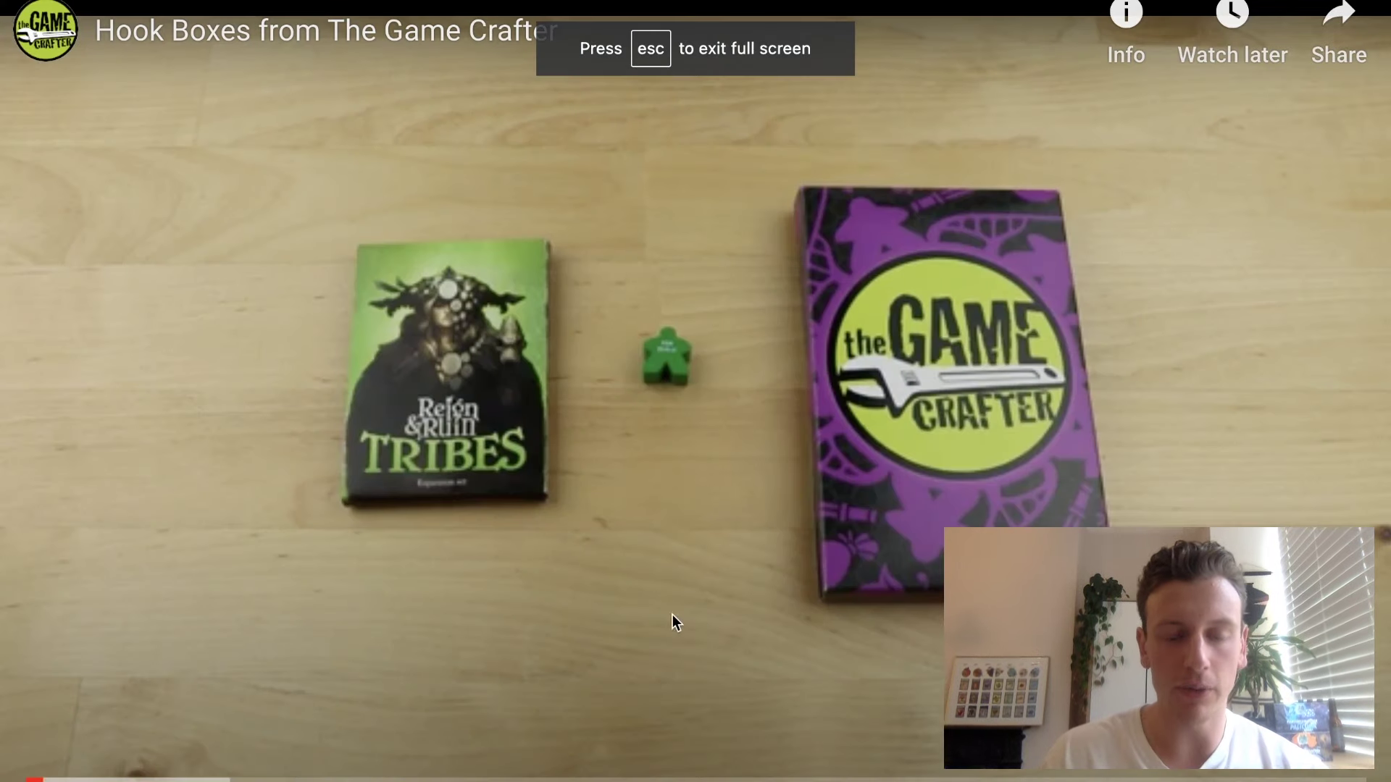
left_click_drag(448, 779, 465, 779)
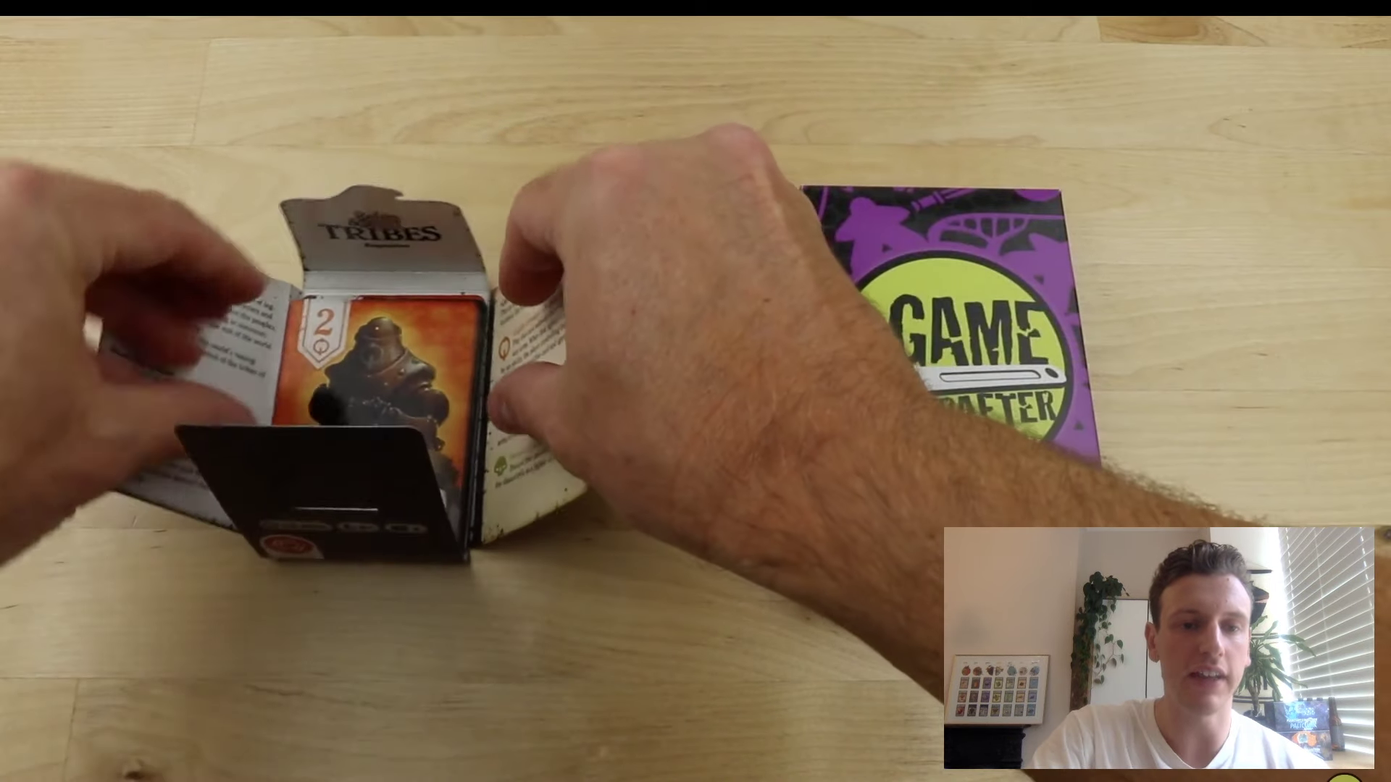
key("Escape")
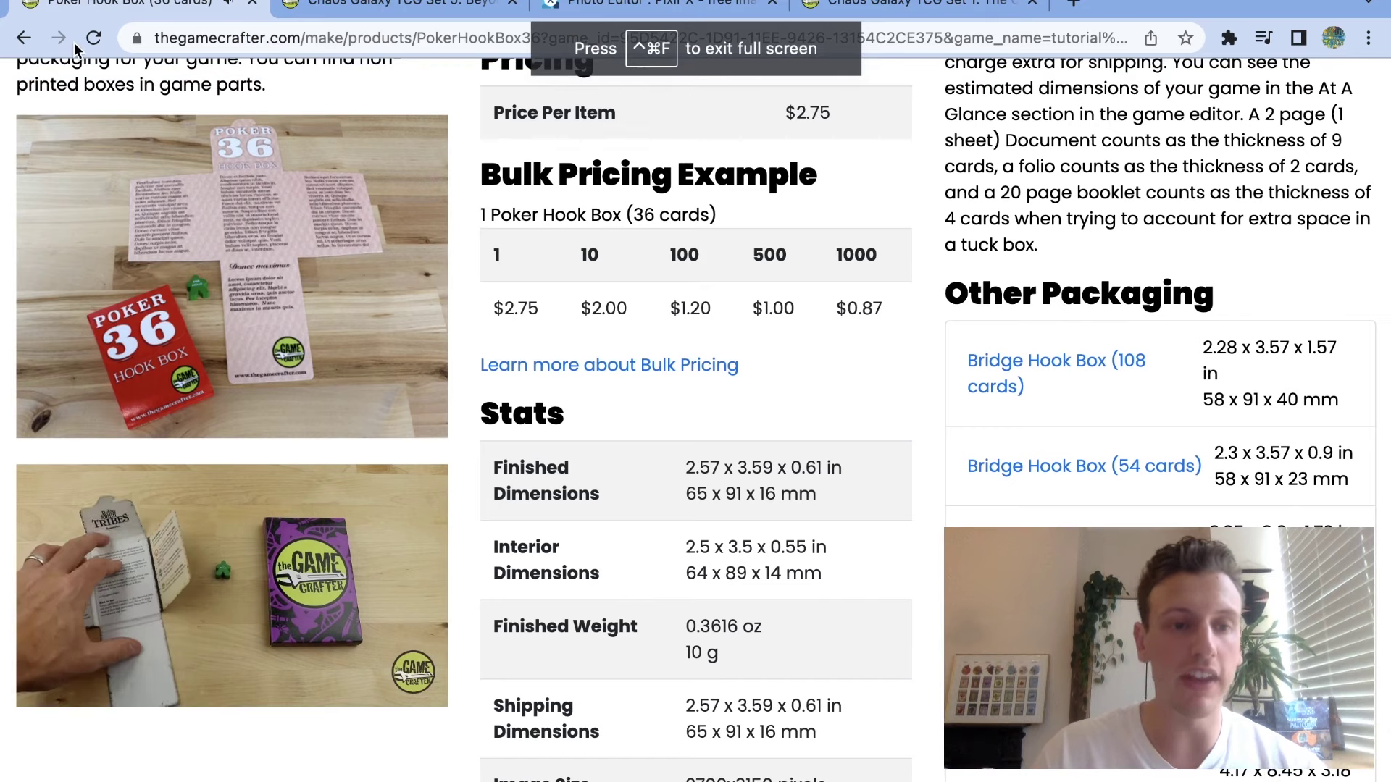
Return to the customizable components and switch the packaging filter from Hook to Tuck boxes.
left_click(24, 38)
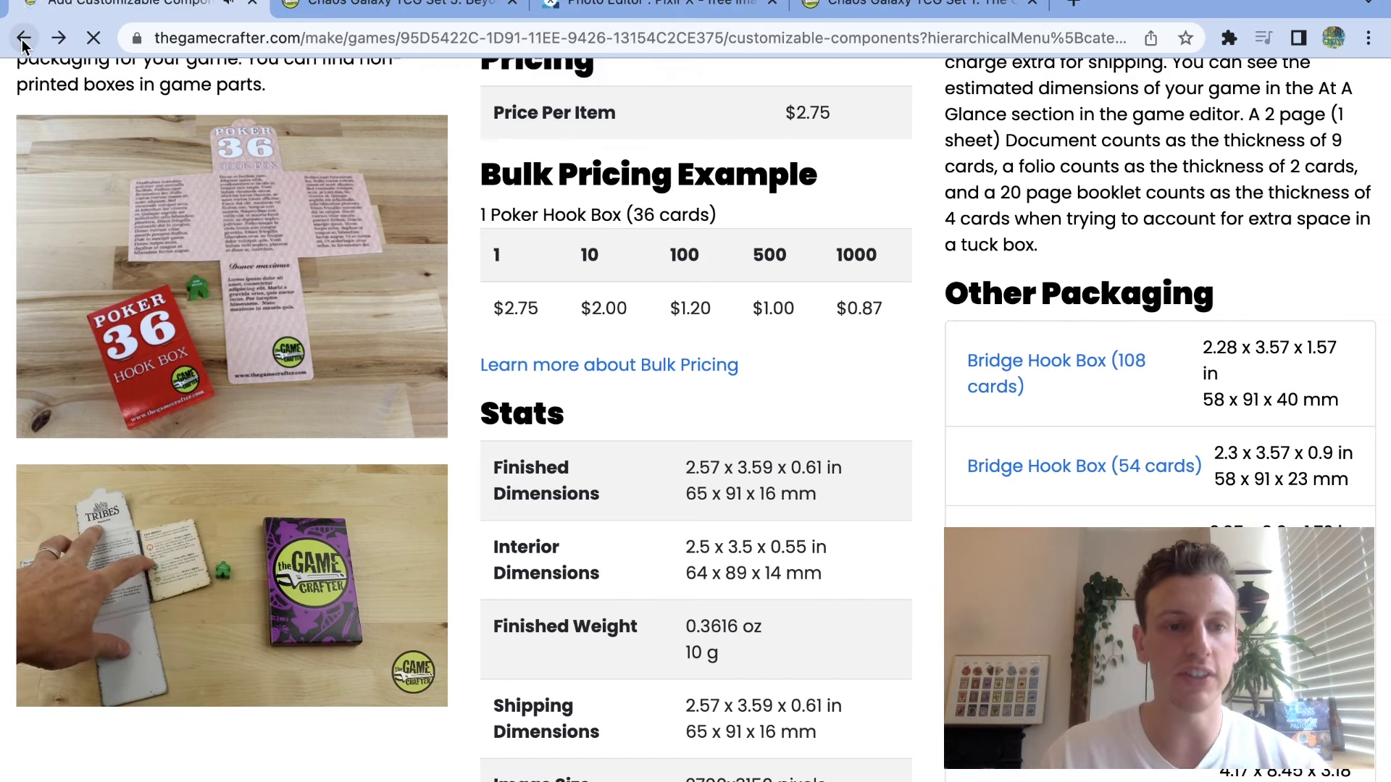
scroll(291, 542, "down", 7)
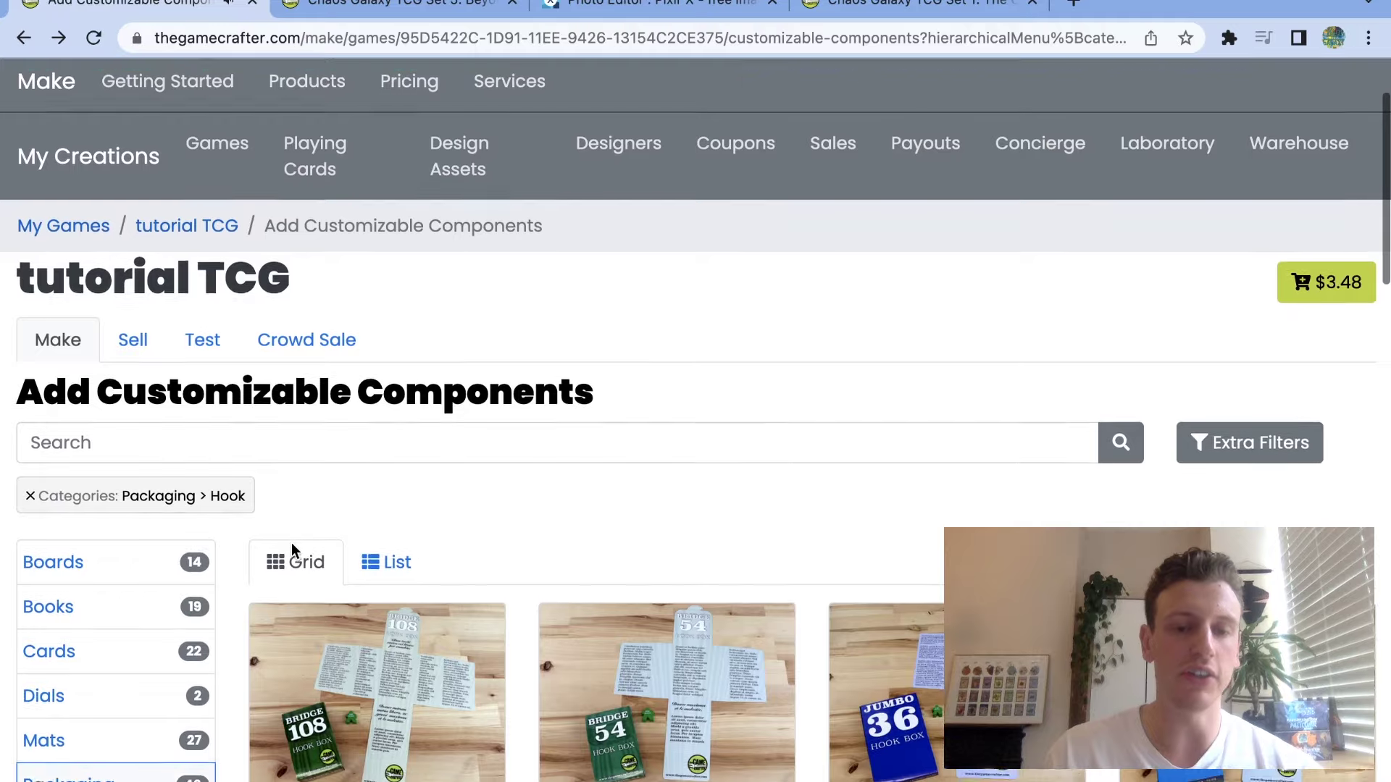
scroll(291, 542, "down", 3)
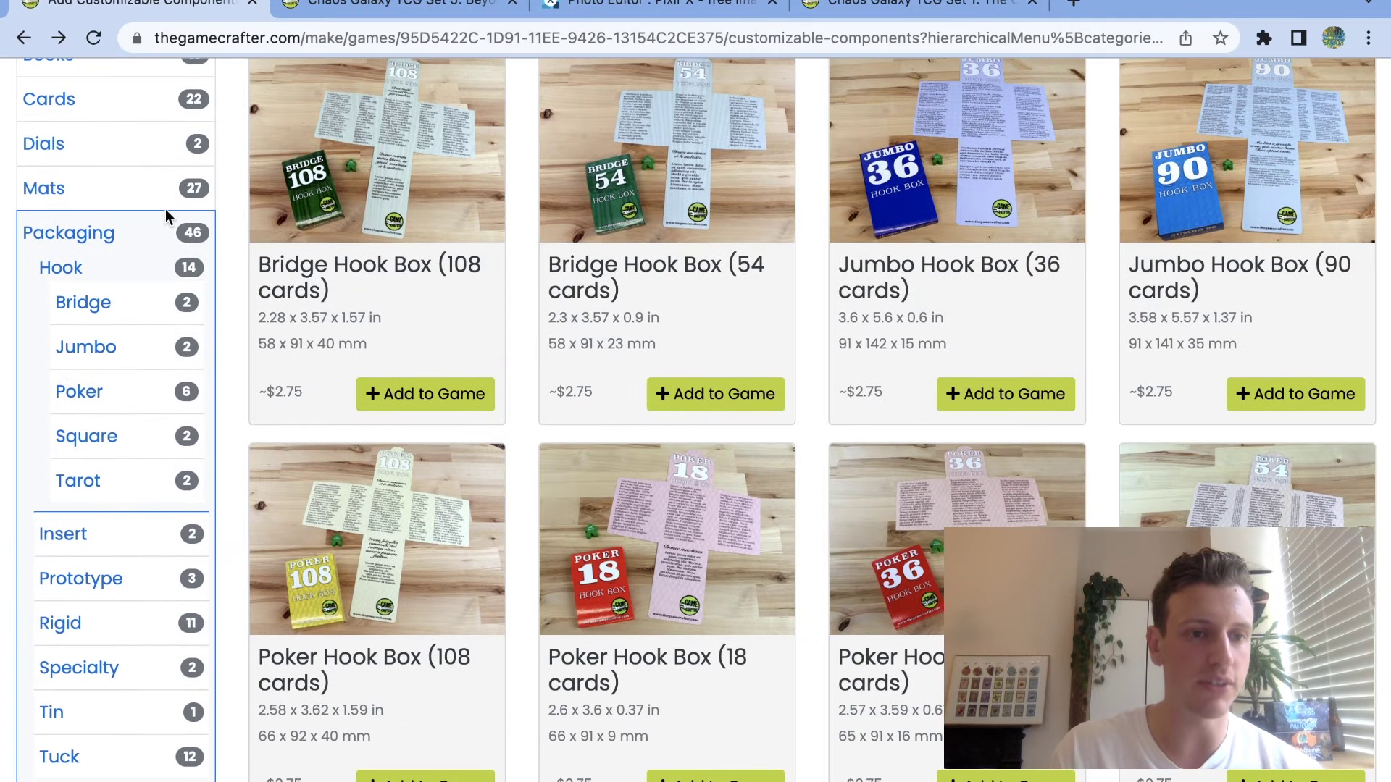
scroll(165, 209, "down", 1)
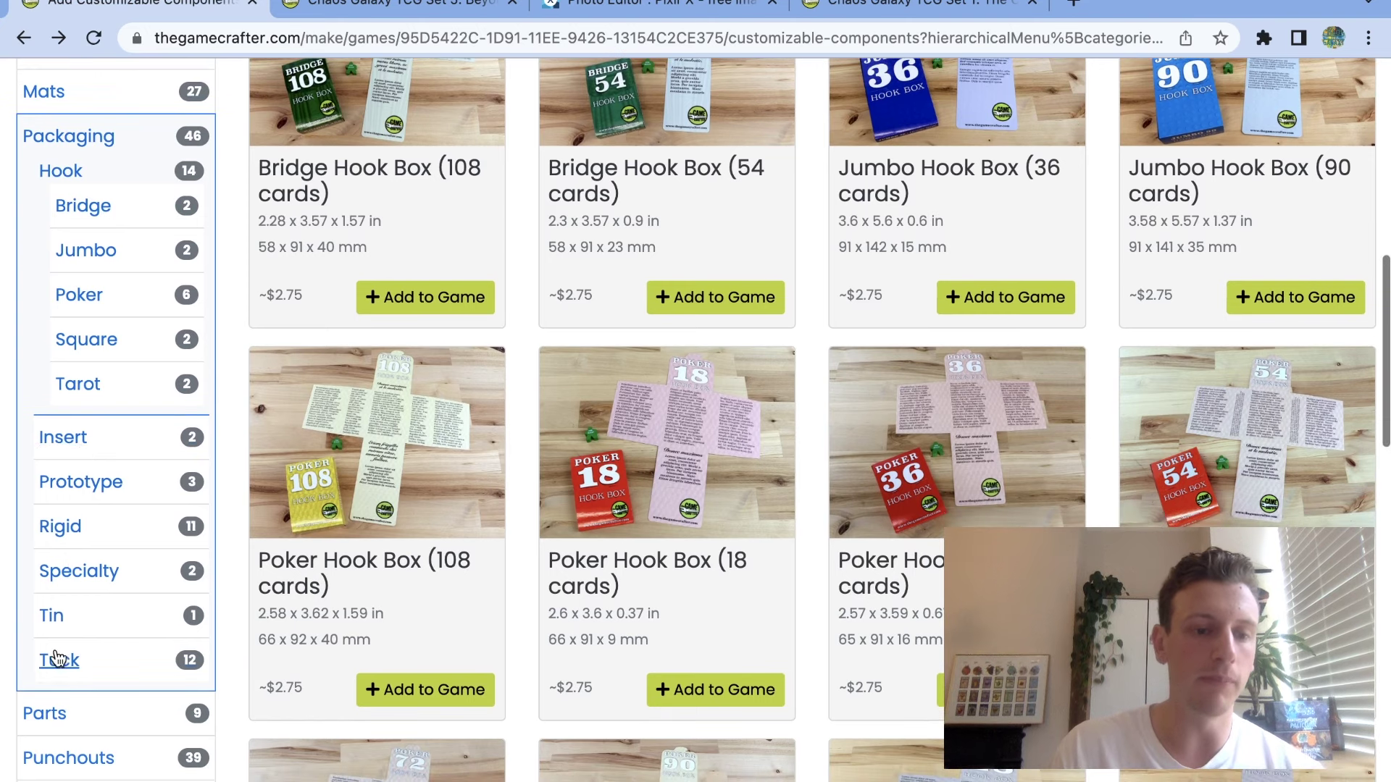
left_click(59, 658)
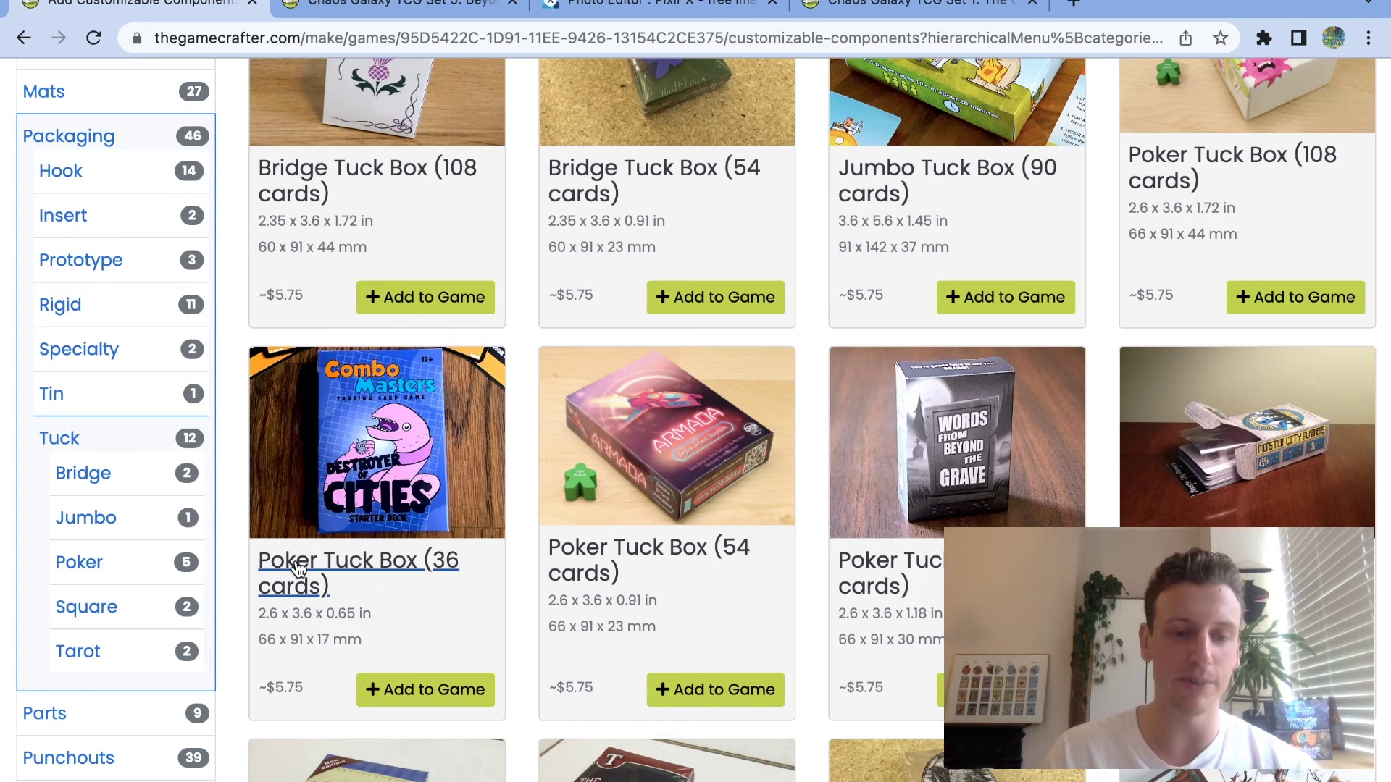
Open the Poker Tuck Box (36 cards) product page and watch part of its tuck box video in full screen.
scroll(356, 514, "down", 10)
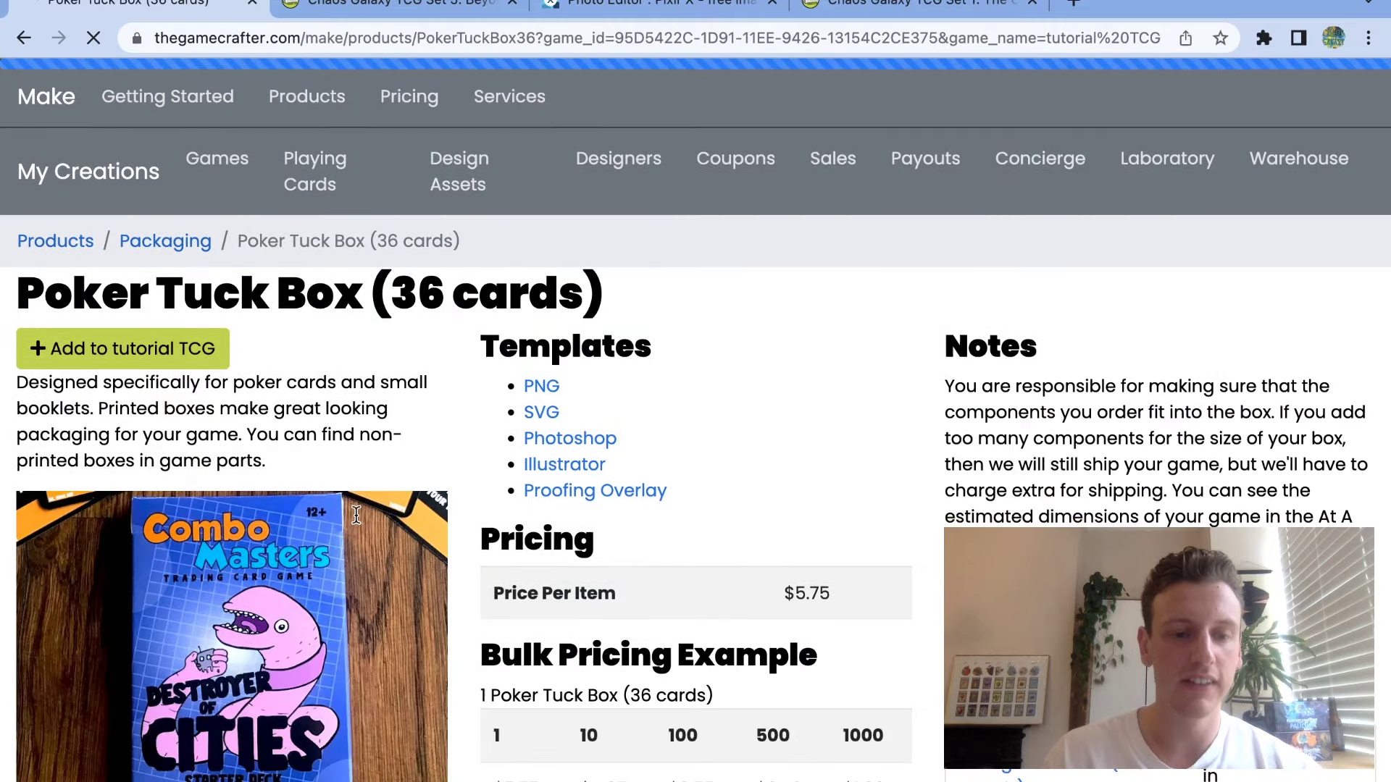
scroll(356, 515, "down", 2)
scroll(356, 515, "up", 5)
scroll(356, 515, "down", 2)
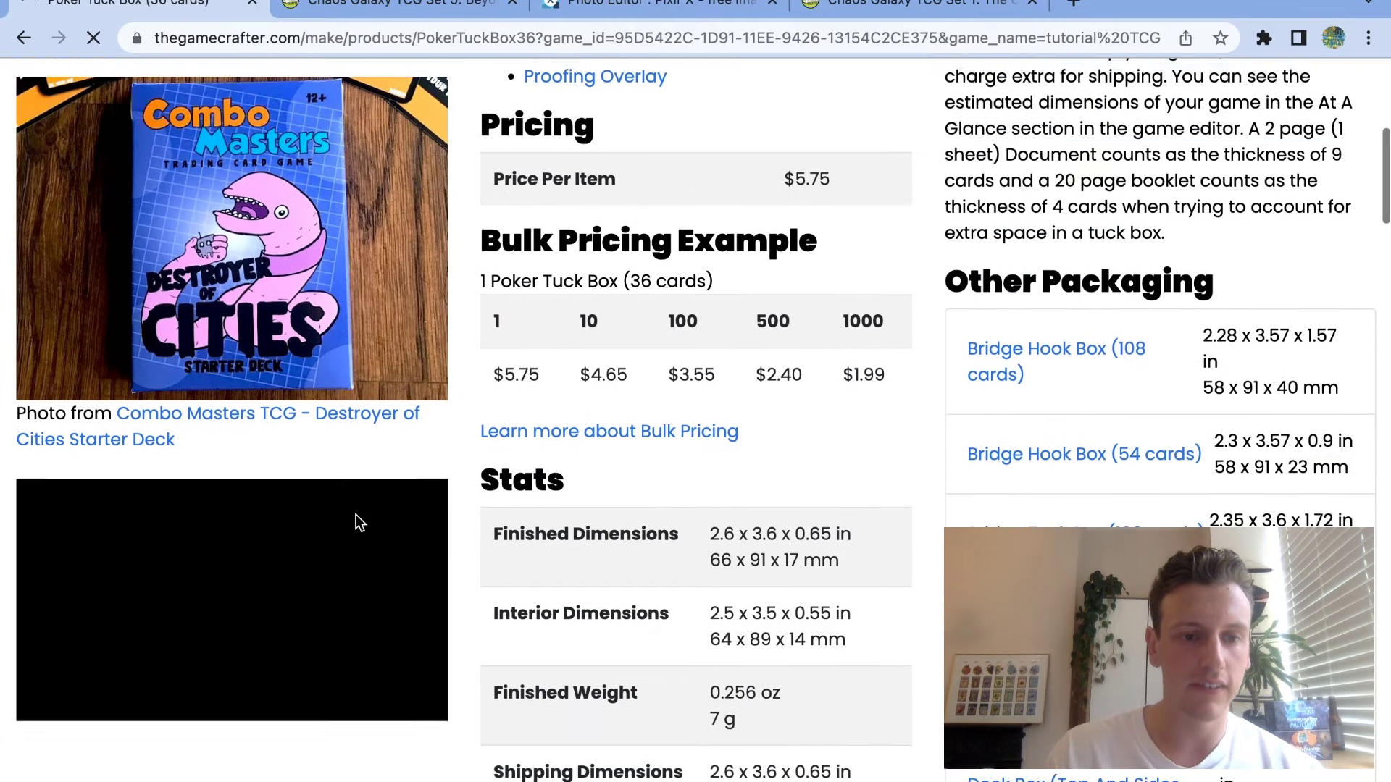
left_click(235, 519)
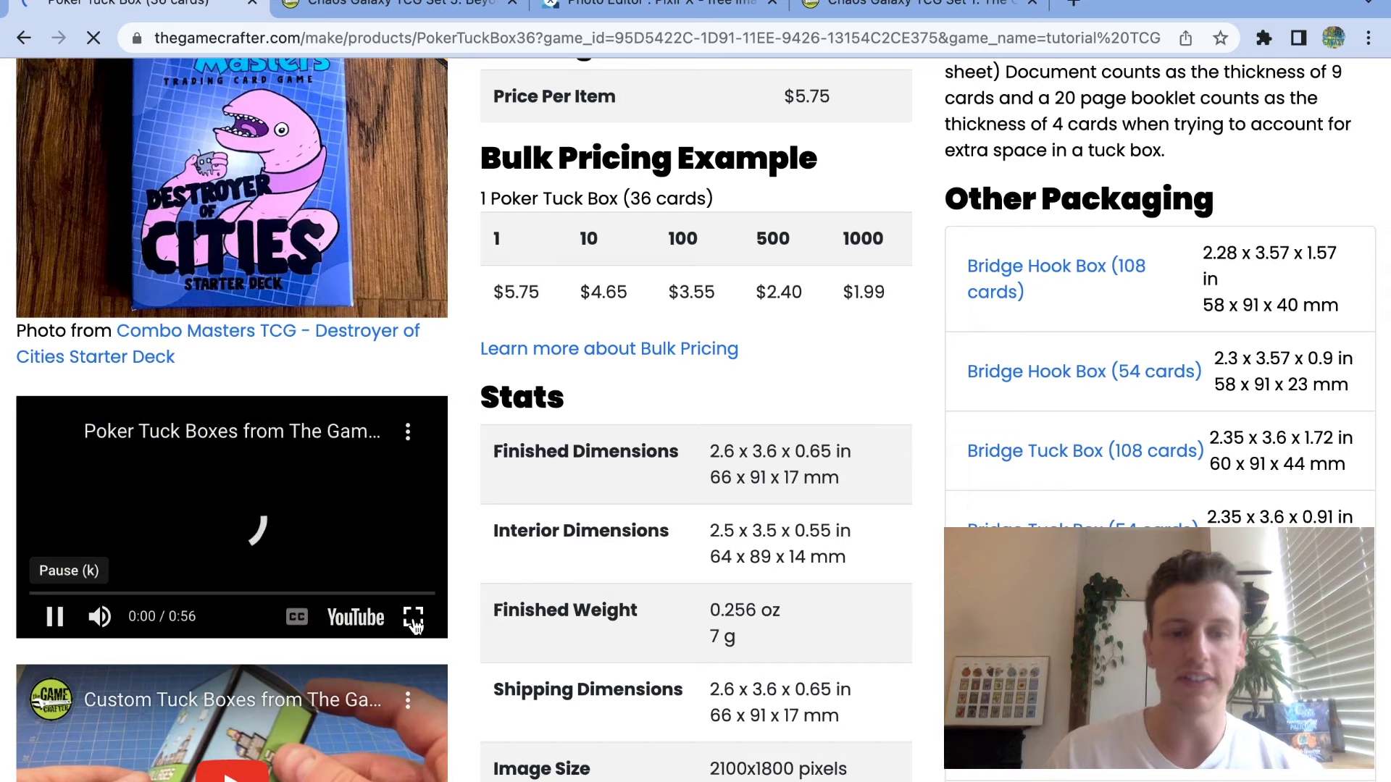
left_click(413, 619)
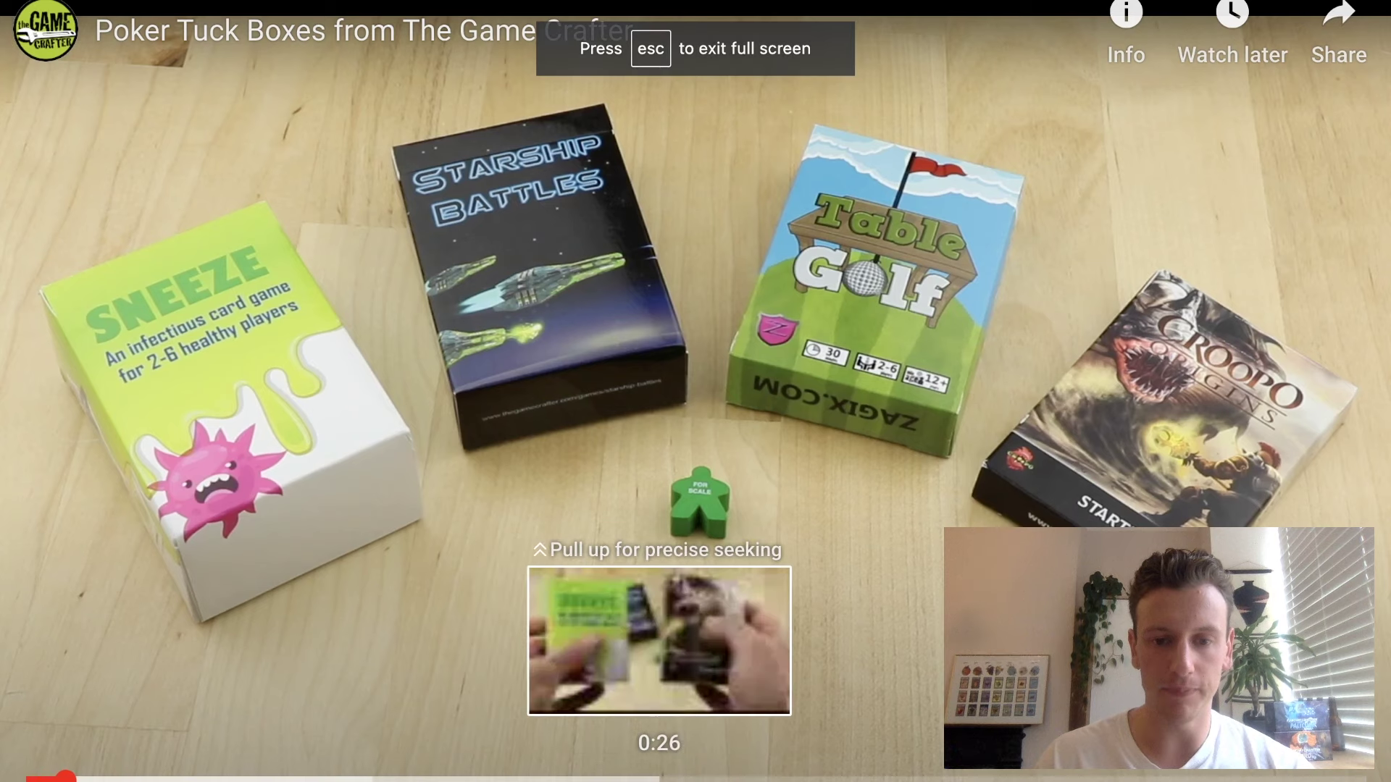
left_click(846, 778)
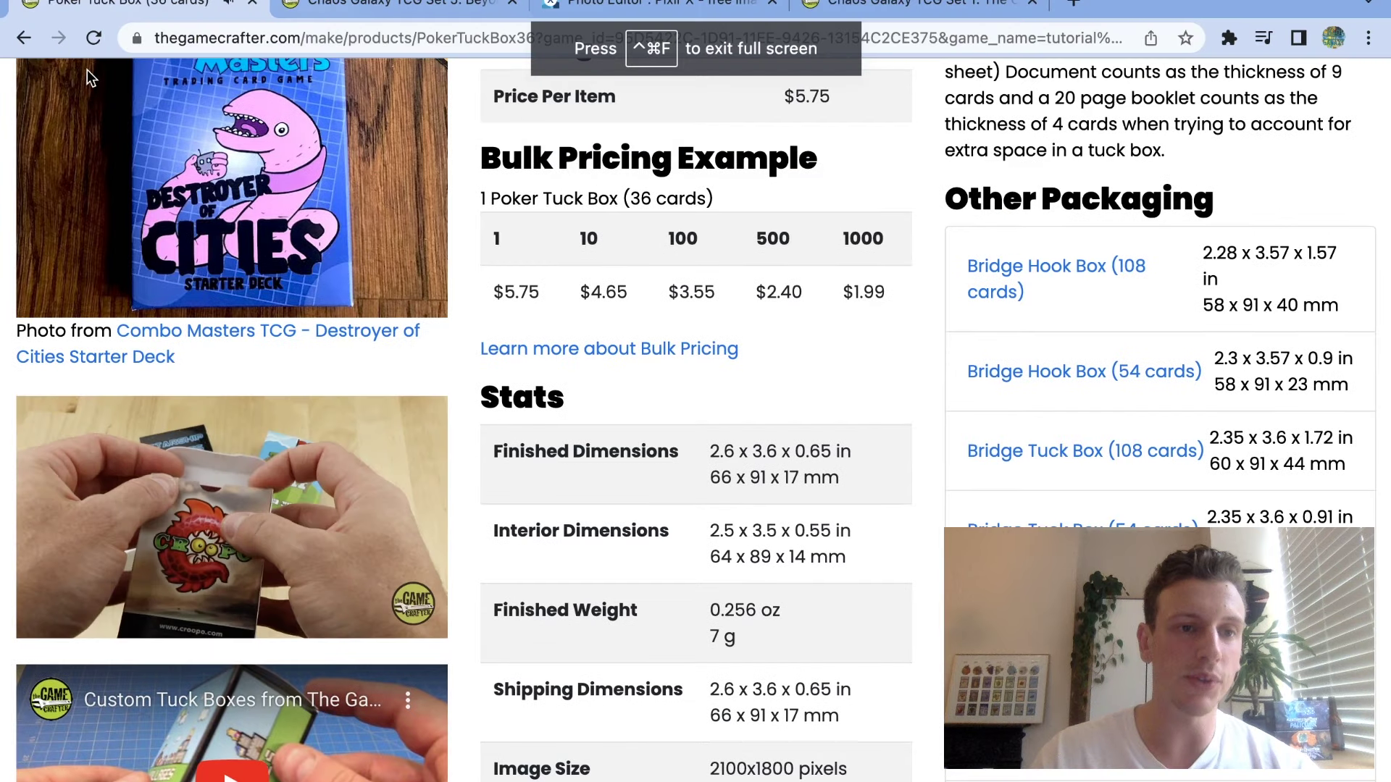
Return to the customizable components, add the Poker Tuck Box (36 cards) to the game, and view the 36-card-tuck-box.png template.
left_click(24, 38)
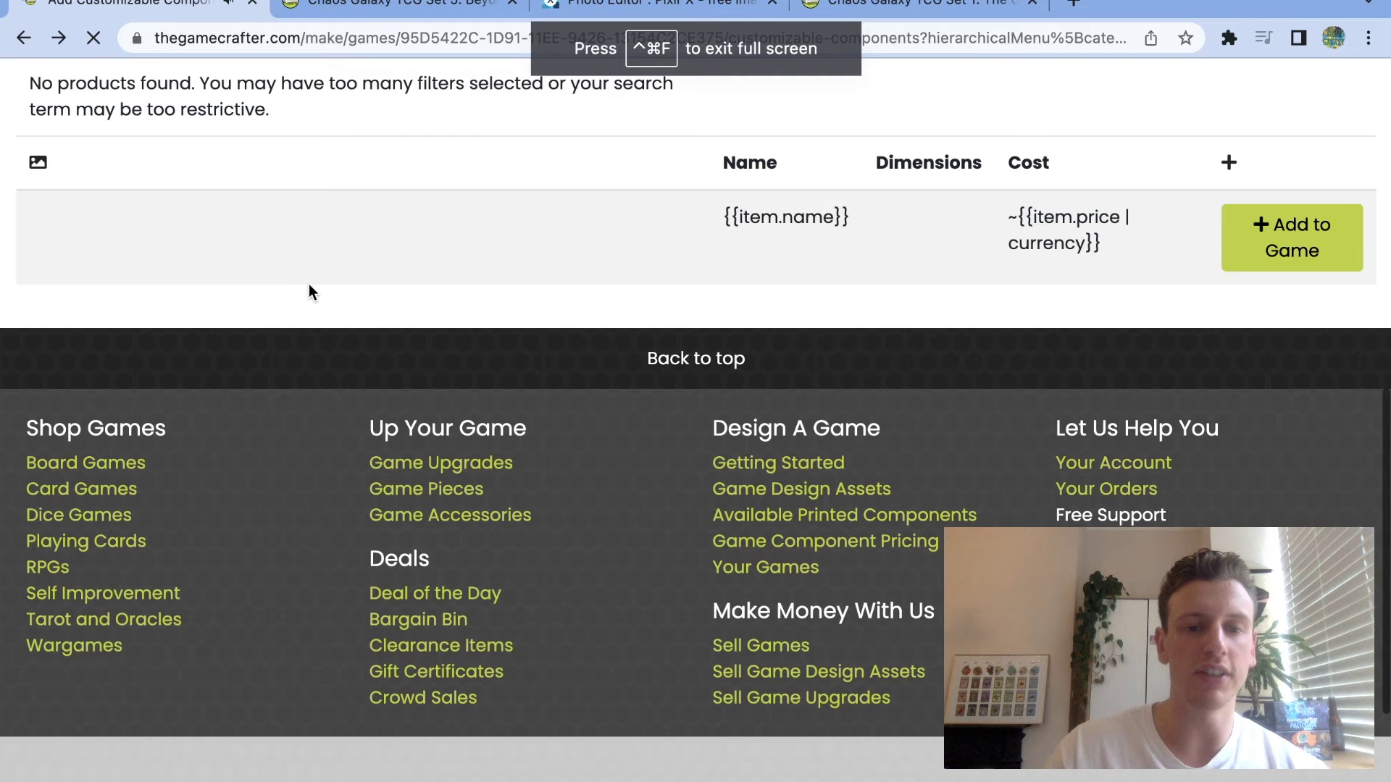
scroll(434, 599, "down", 2)
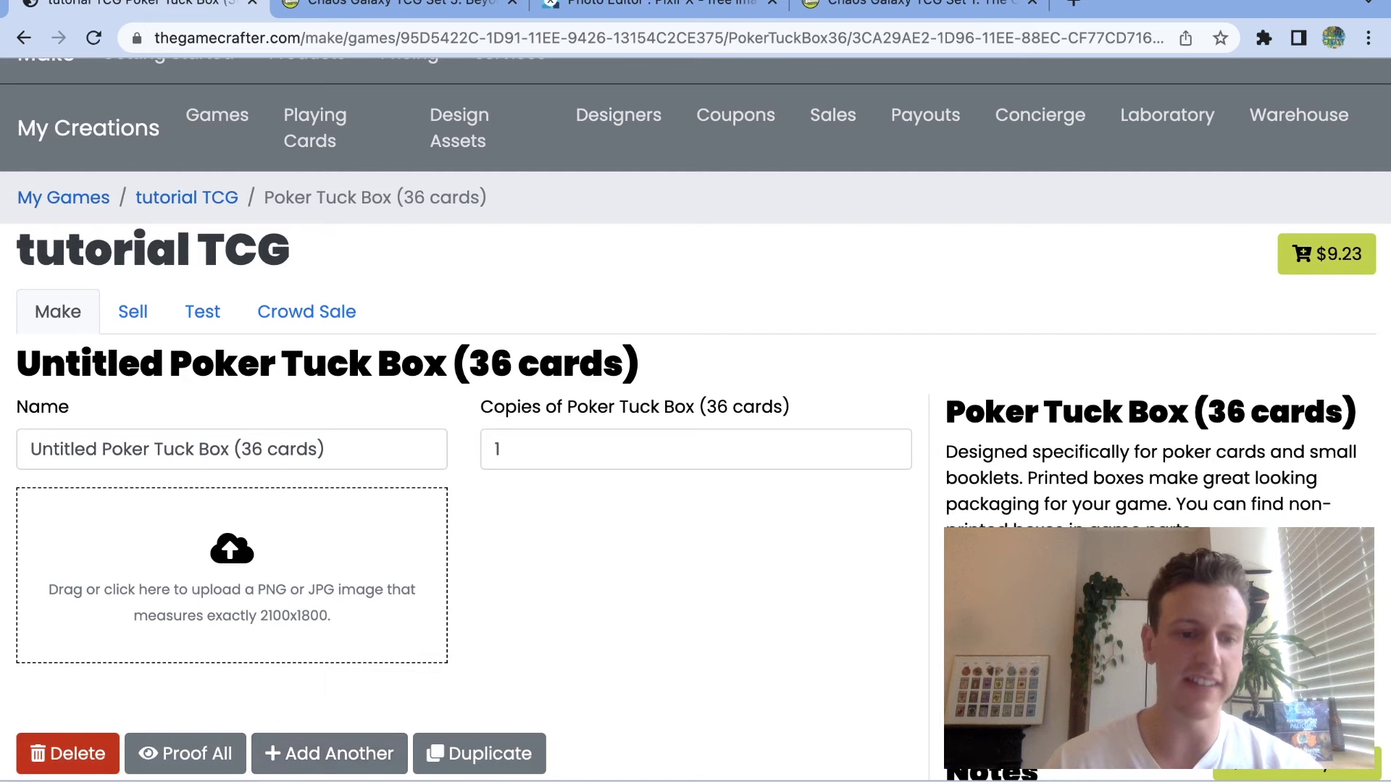
left_click(247, 781)
left_click(269, 723)
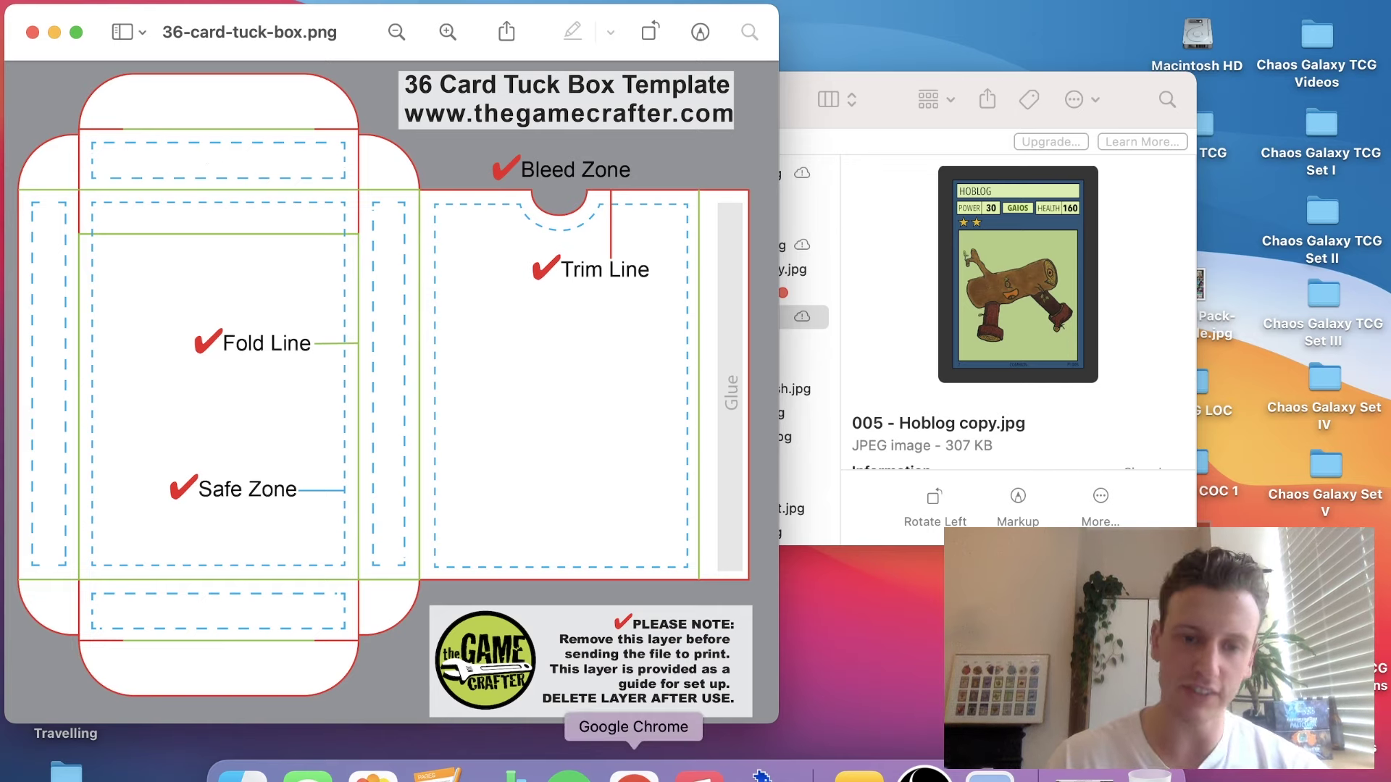
Switch back to Chrome and upload Set 1 - Battle Box.jpg from the Old Set 1 Packs folder as the tuck box artwork.
left_click(633, 773)
scroll(275, 660, "down", 2)
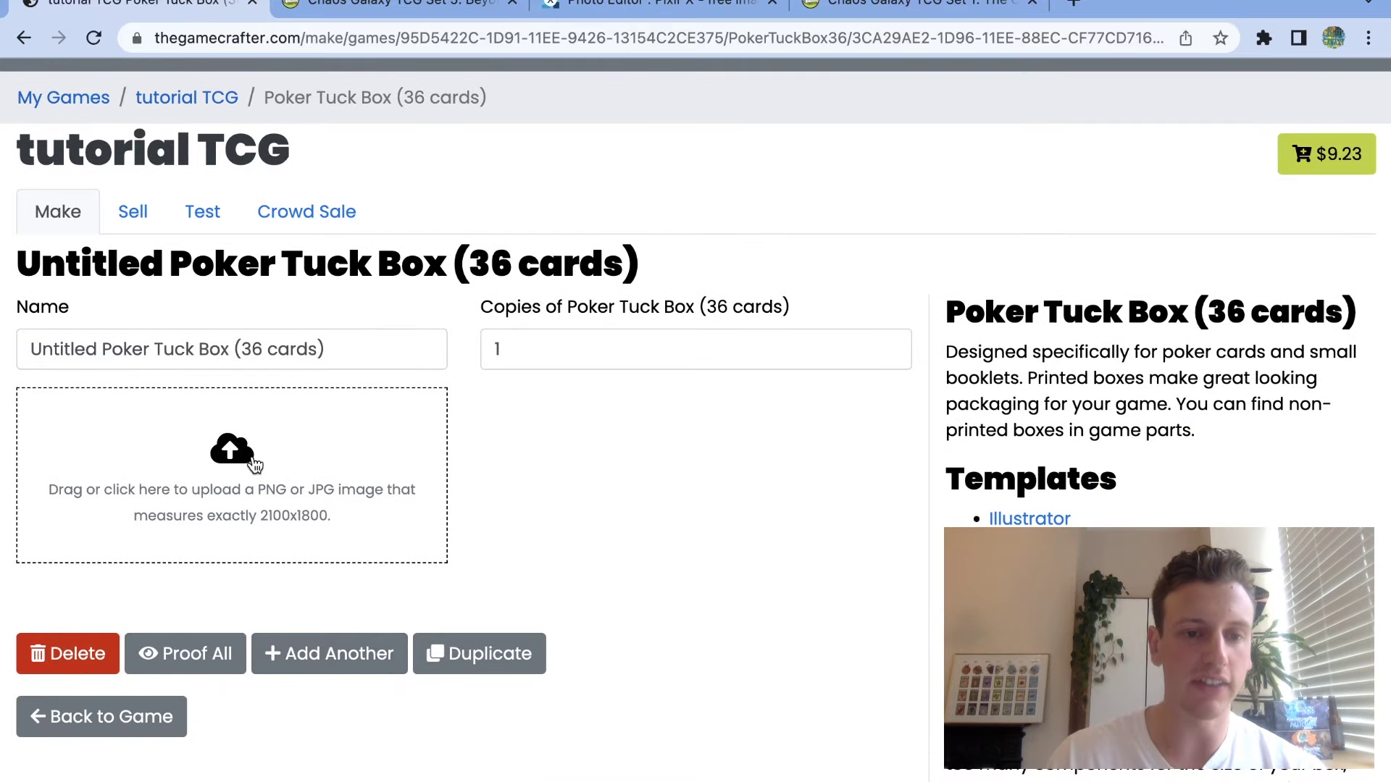
left_click(302, 470)
left_click(490, 204)
left_click(738, 276)
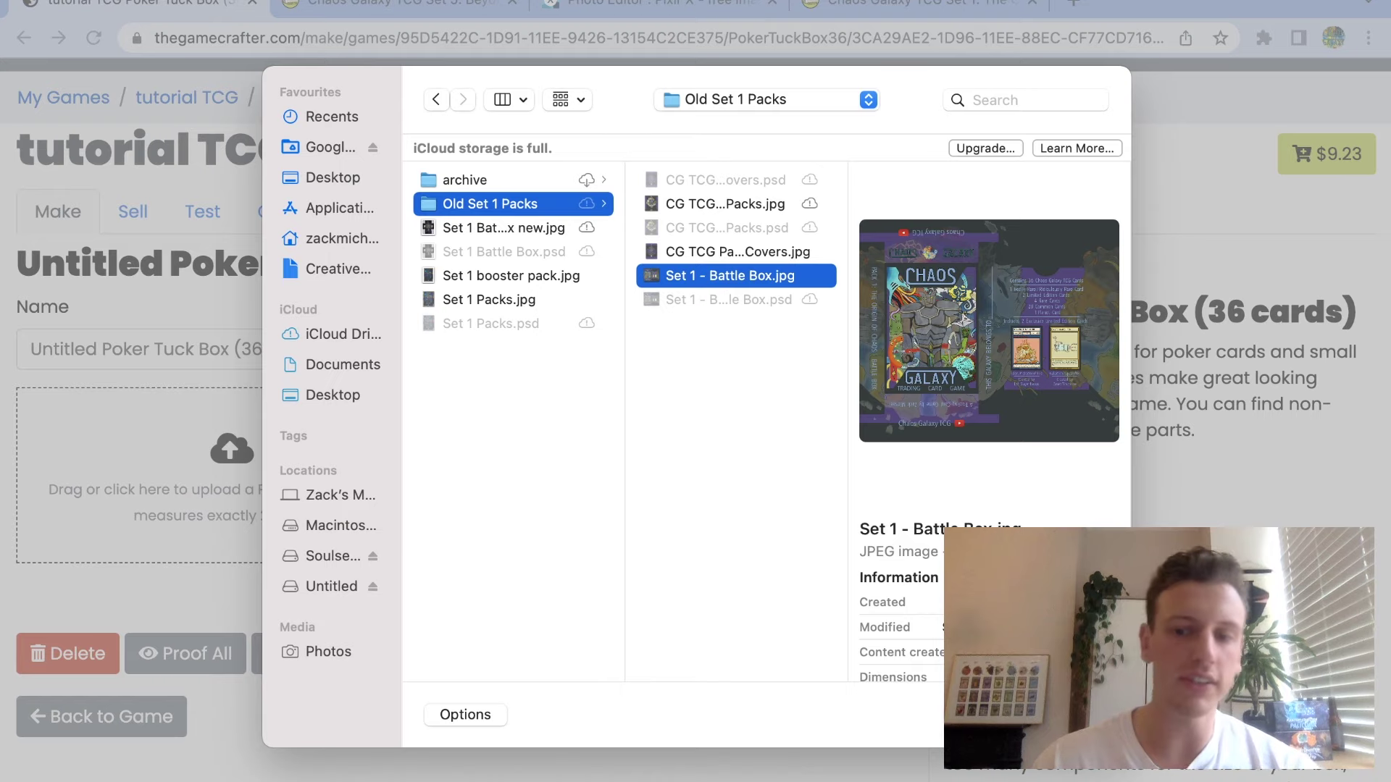
key("Return")
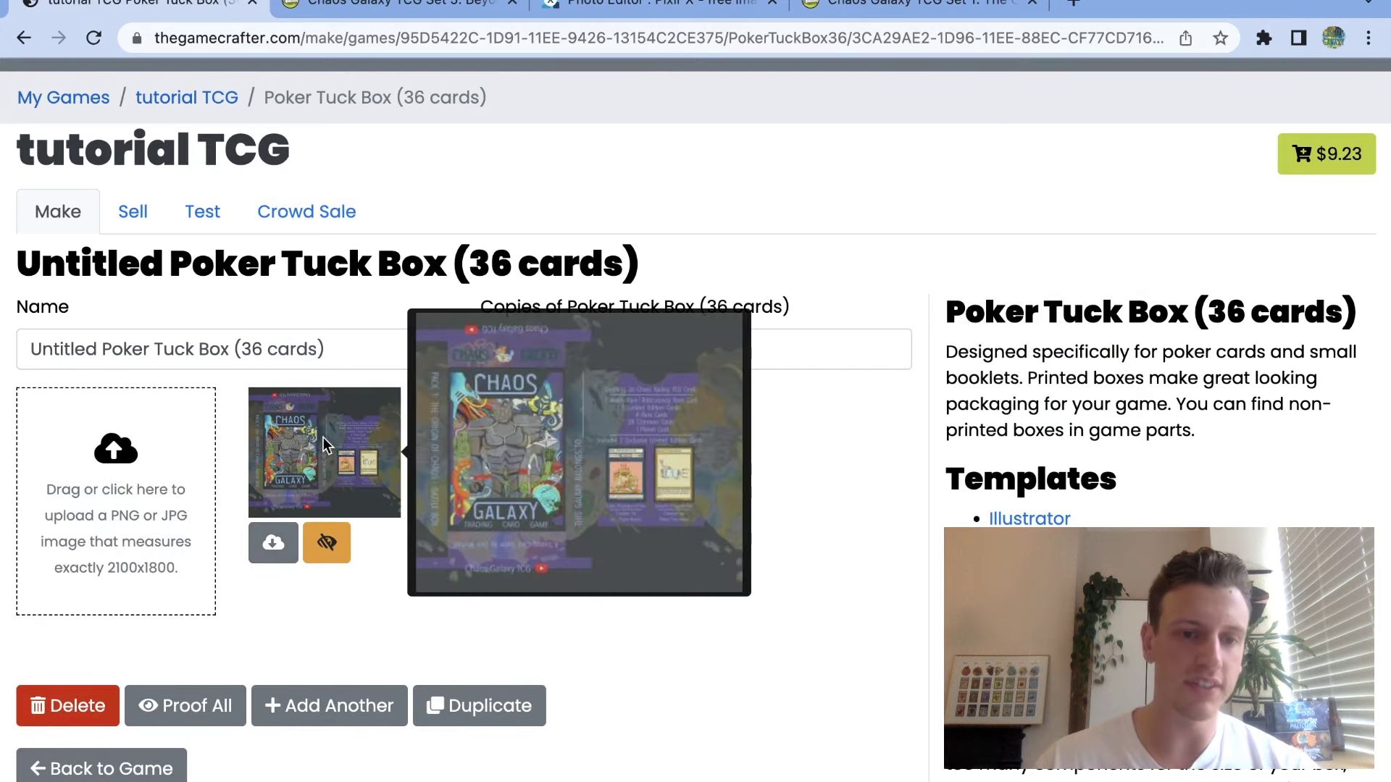
Proof the uploaded tuck box artwork against the cut lines and bleed overlay, and approve it.
left_click(326, 543)
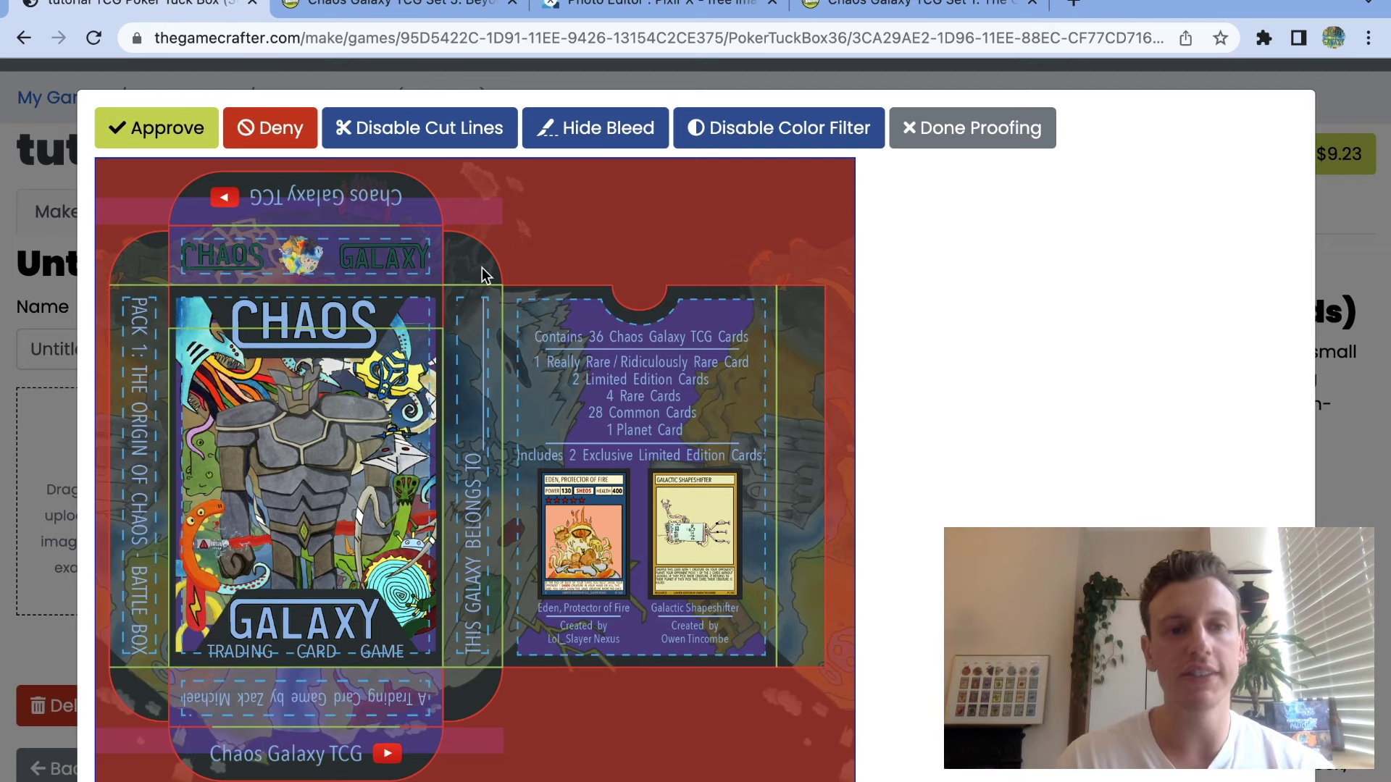
left_click(207, 127)
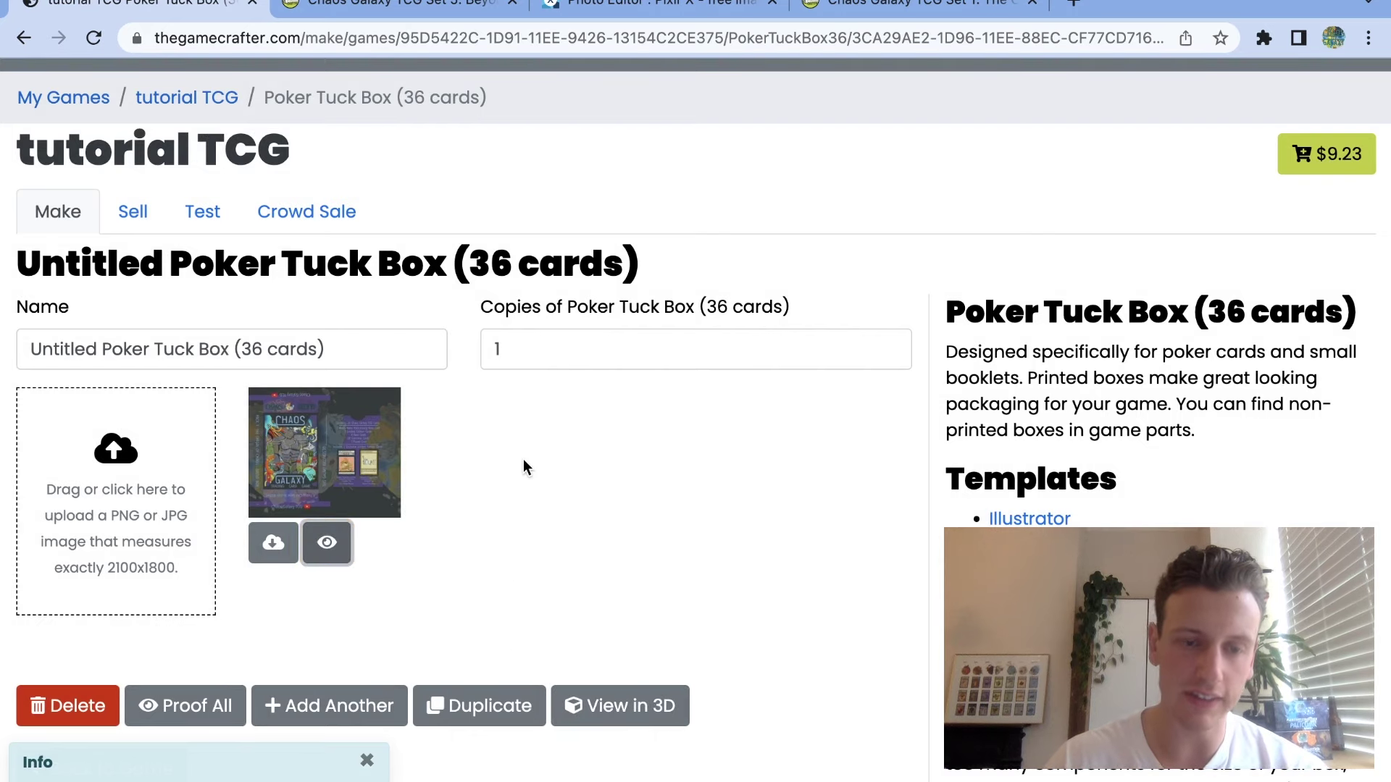
scroll(523, 464, "down", 3)
scroll(526, 467, "up", 3)
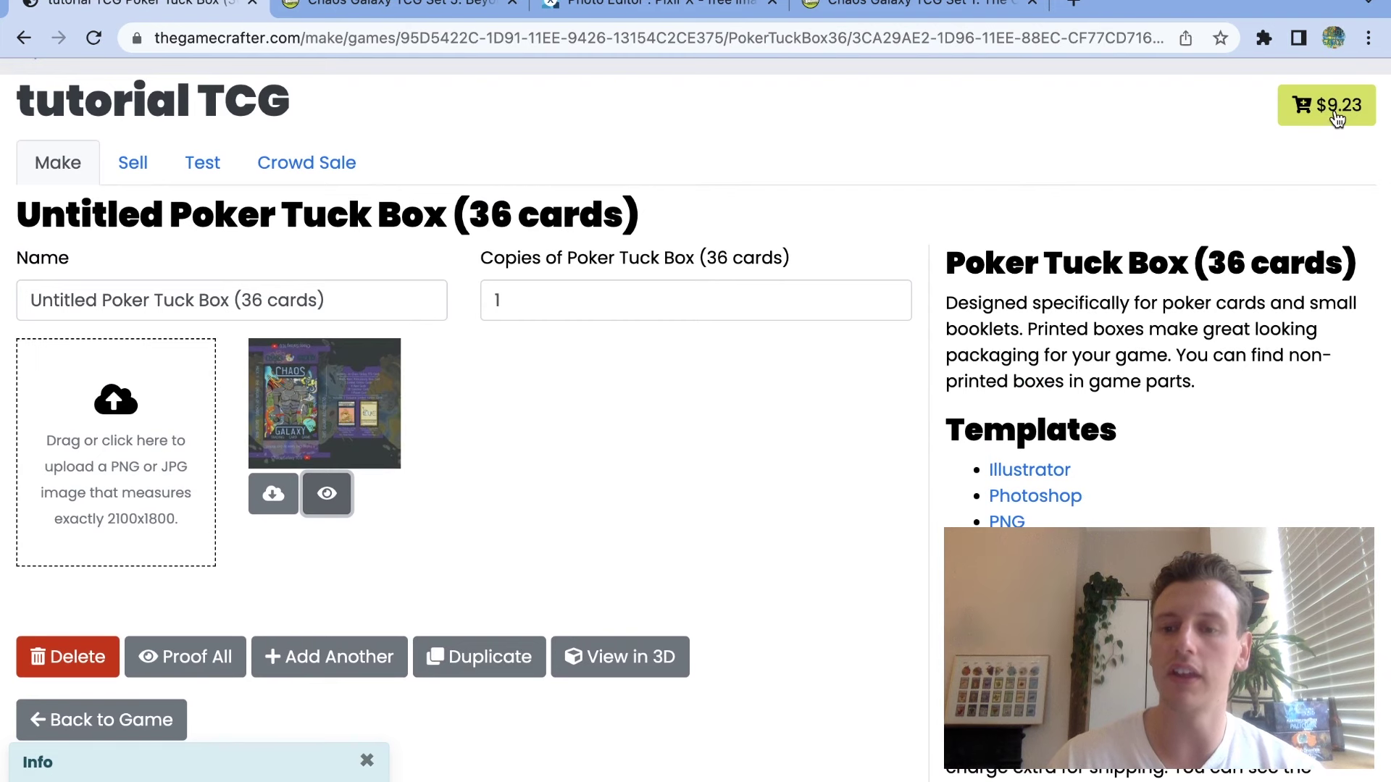
scroll(1336, 118, "up", 1)
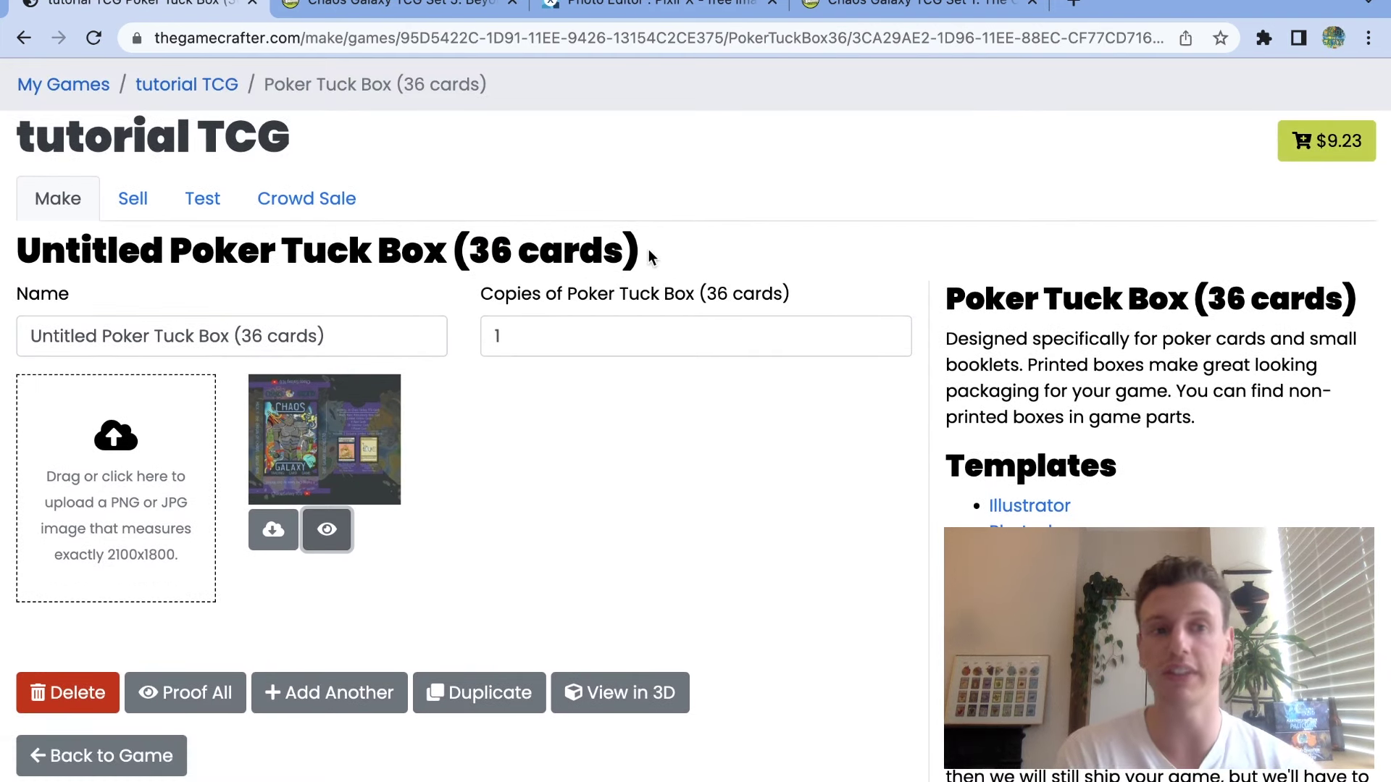
Go back to the tutorial TCG game and examine its production cost breakdown by component.
left_click(24, 38)
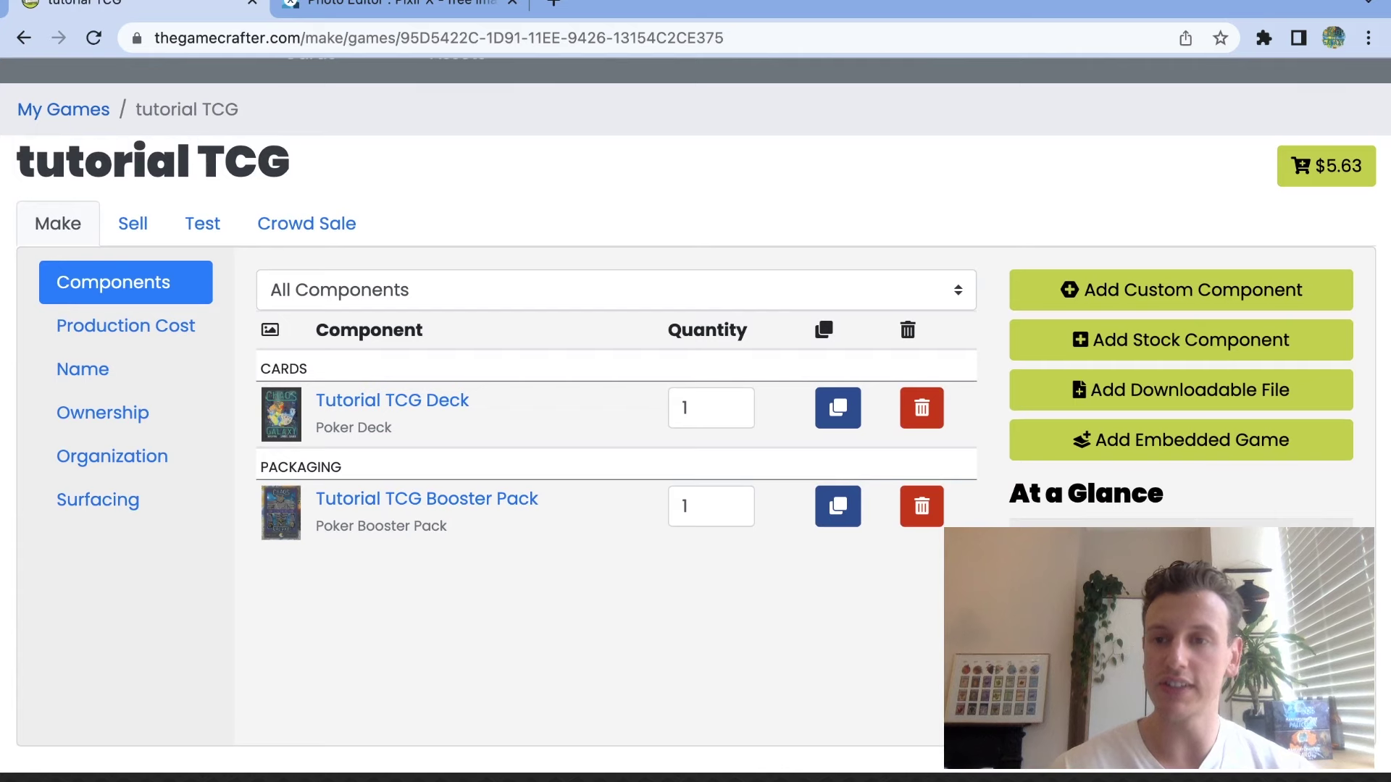
left_click(112, 330)
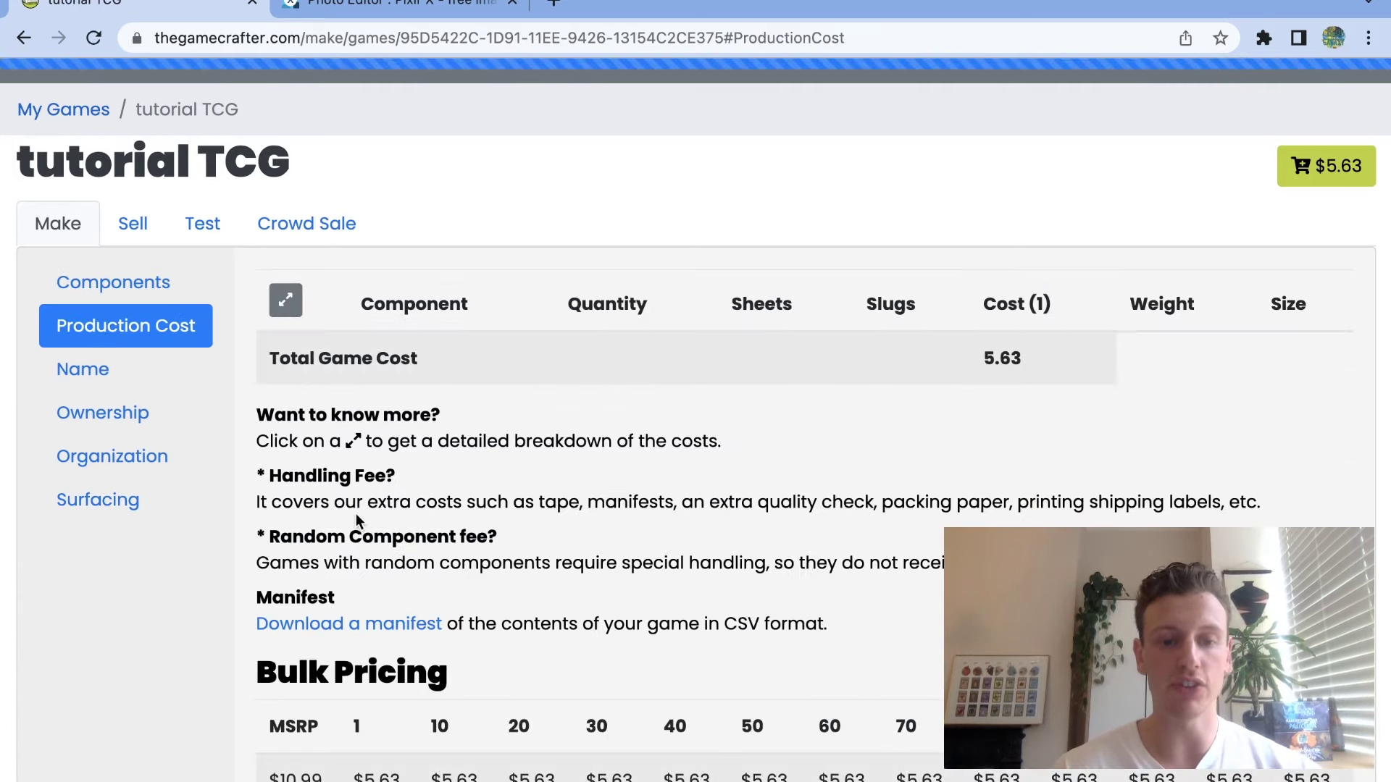
scroll(389, 529, "down", 2)
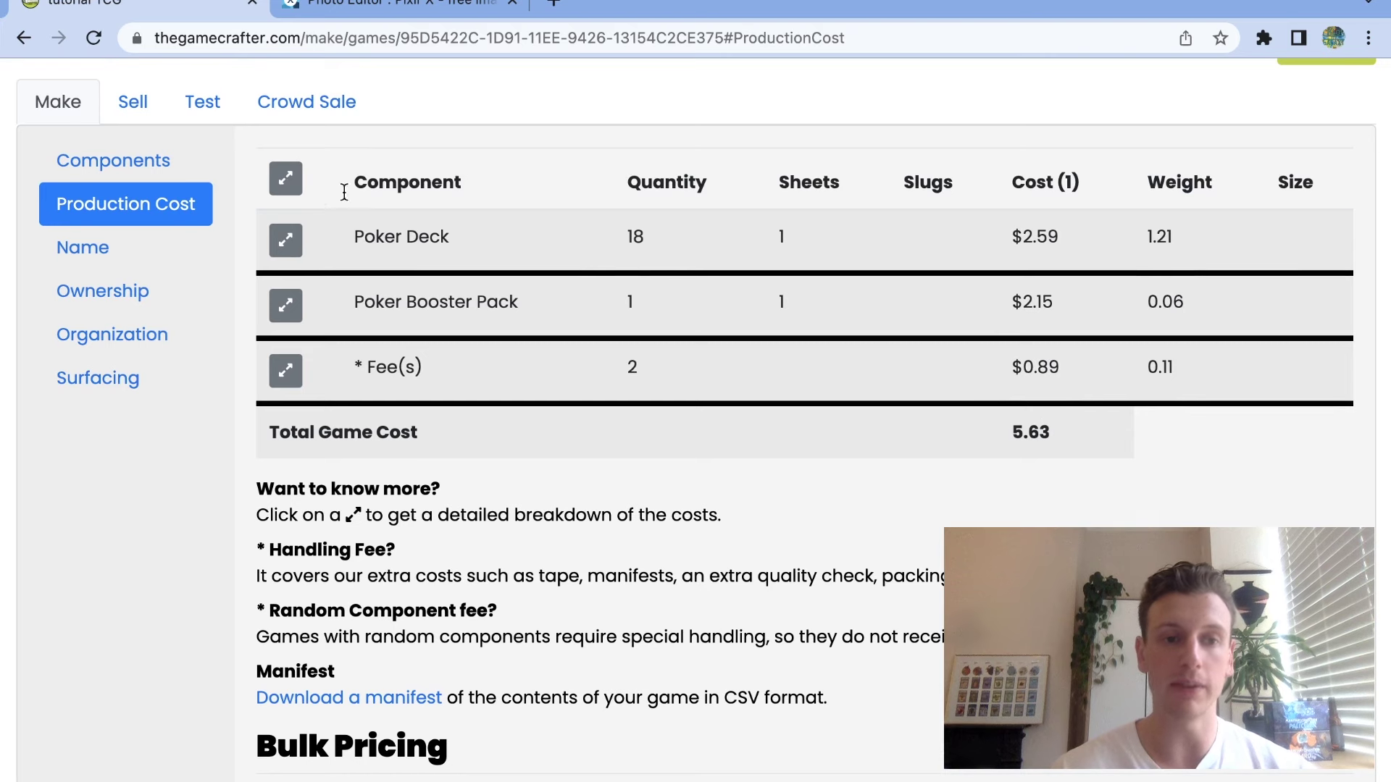
scroll(405, 311, "down", 1)
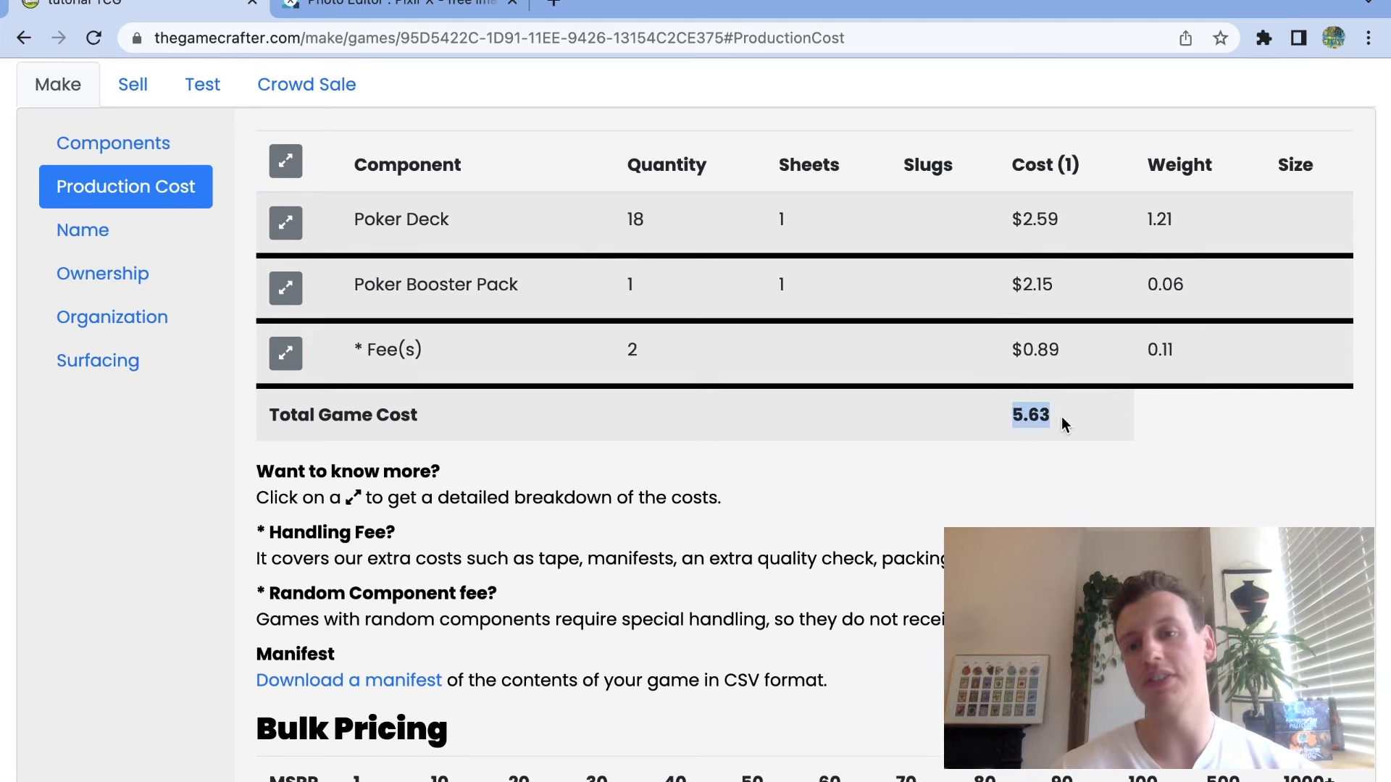
left_click(1052, 418)
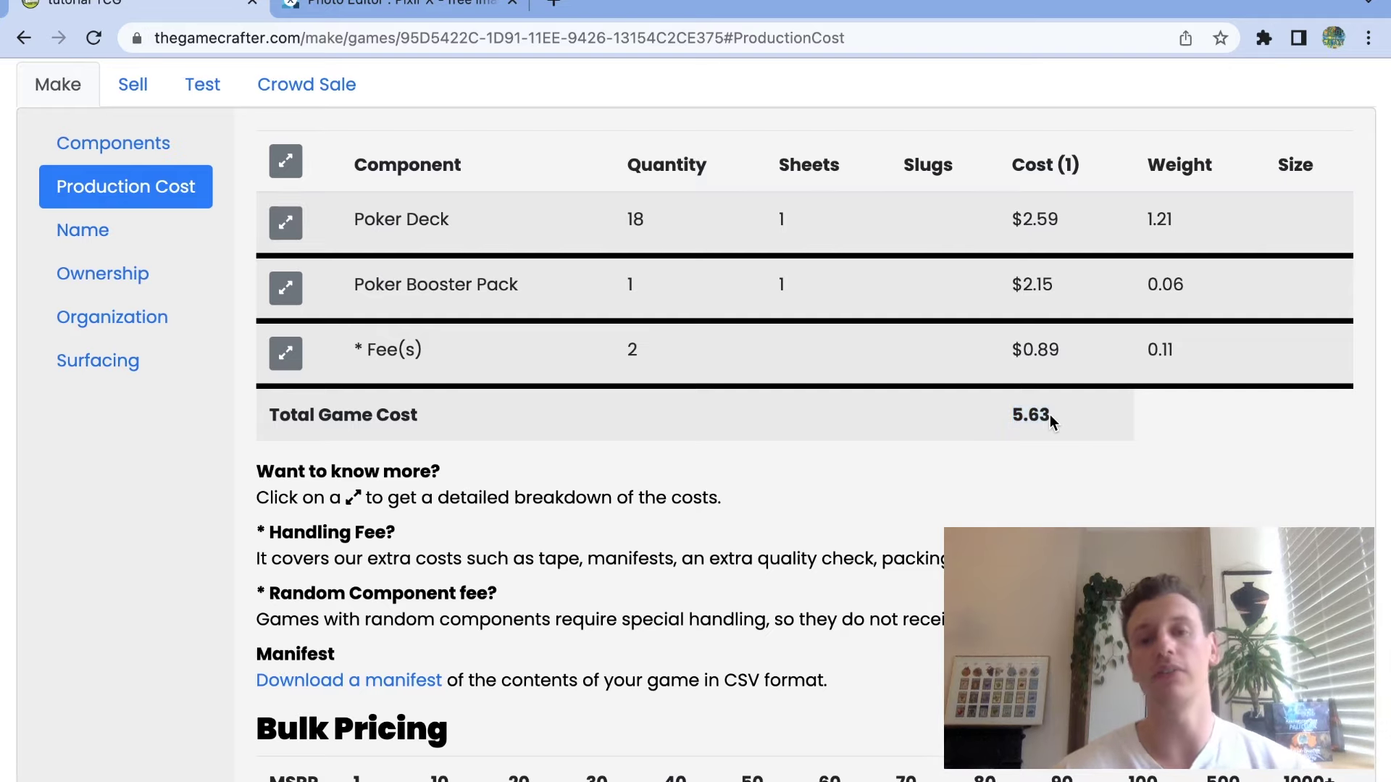
Review the game's name and surfacing settings, checking the UV Coating price and the Linen Texture choices.
left_click(68, 230)
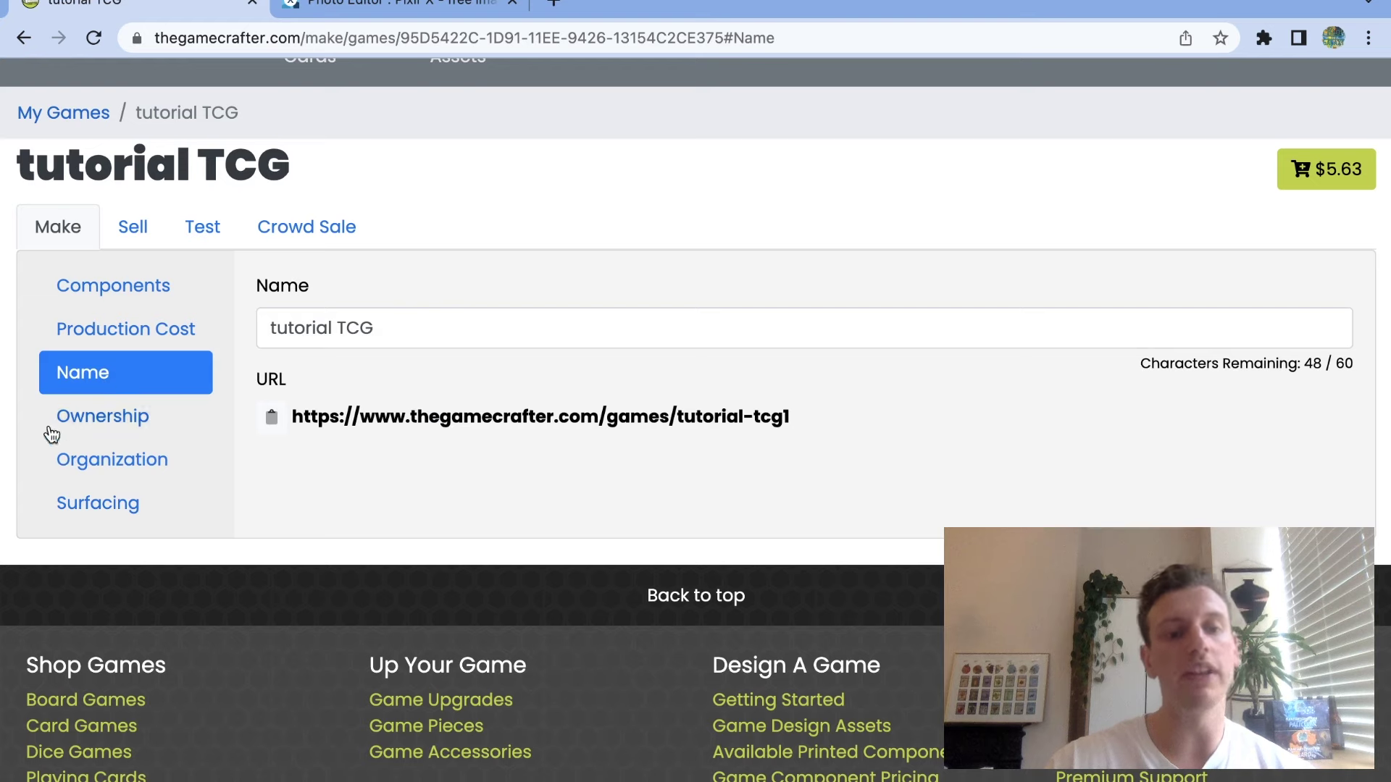
left_click(121, 506)
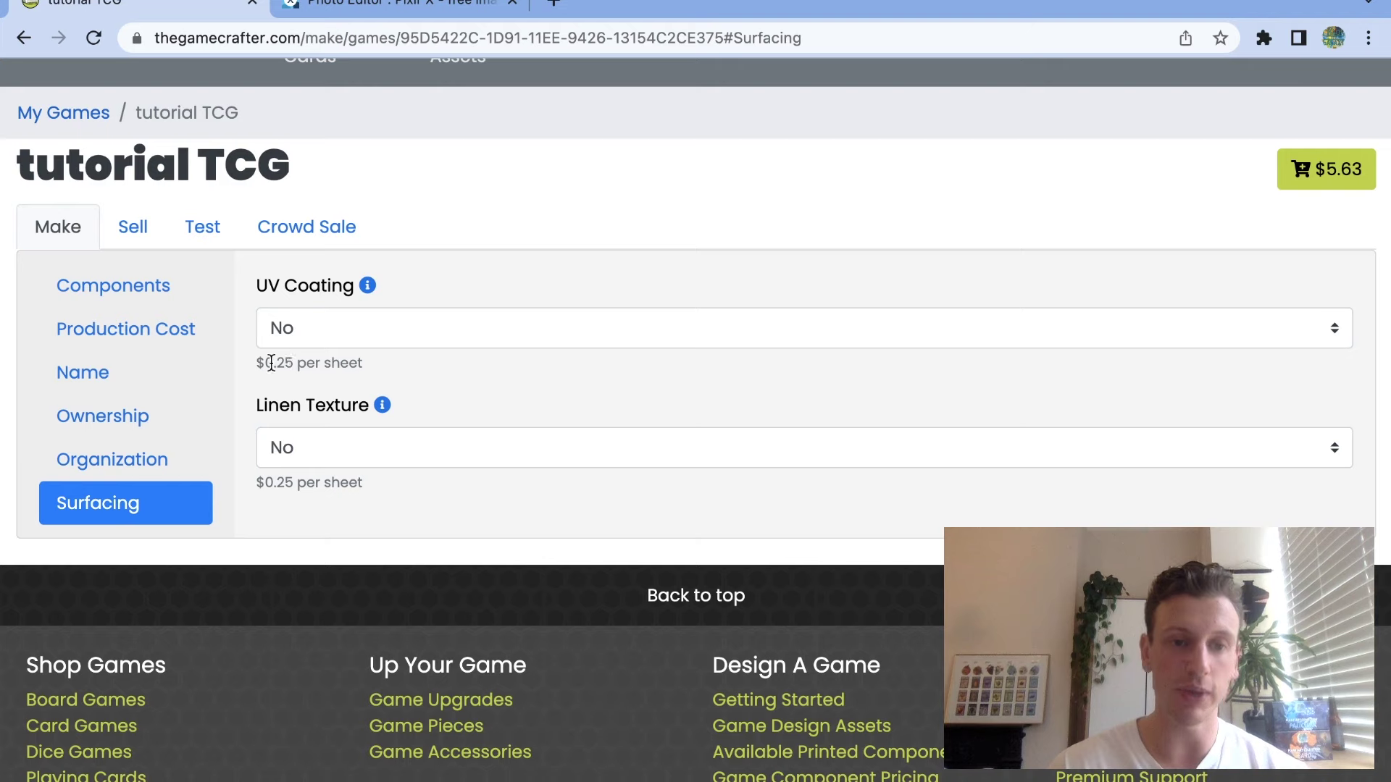
left_click_drag(275, 362, 312, 360)
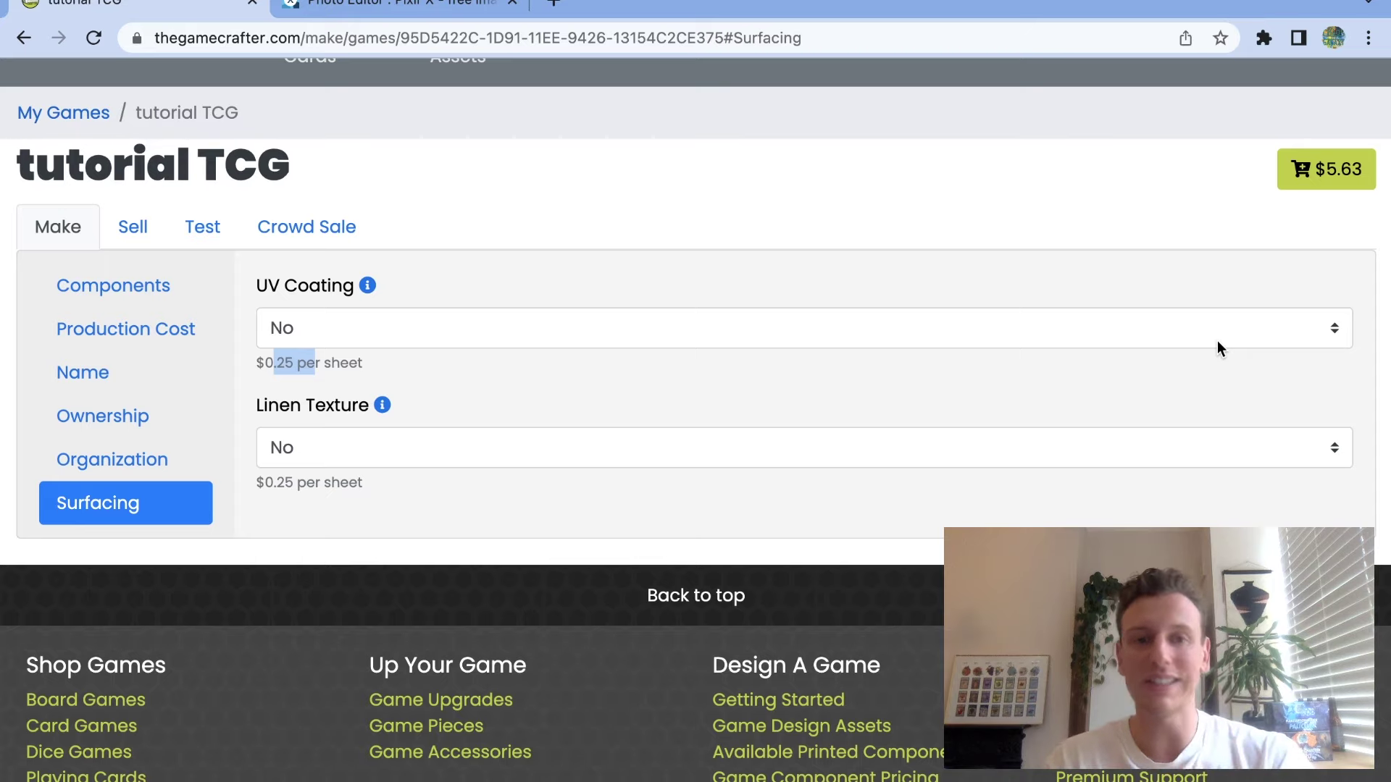
left_click(1318, 455)
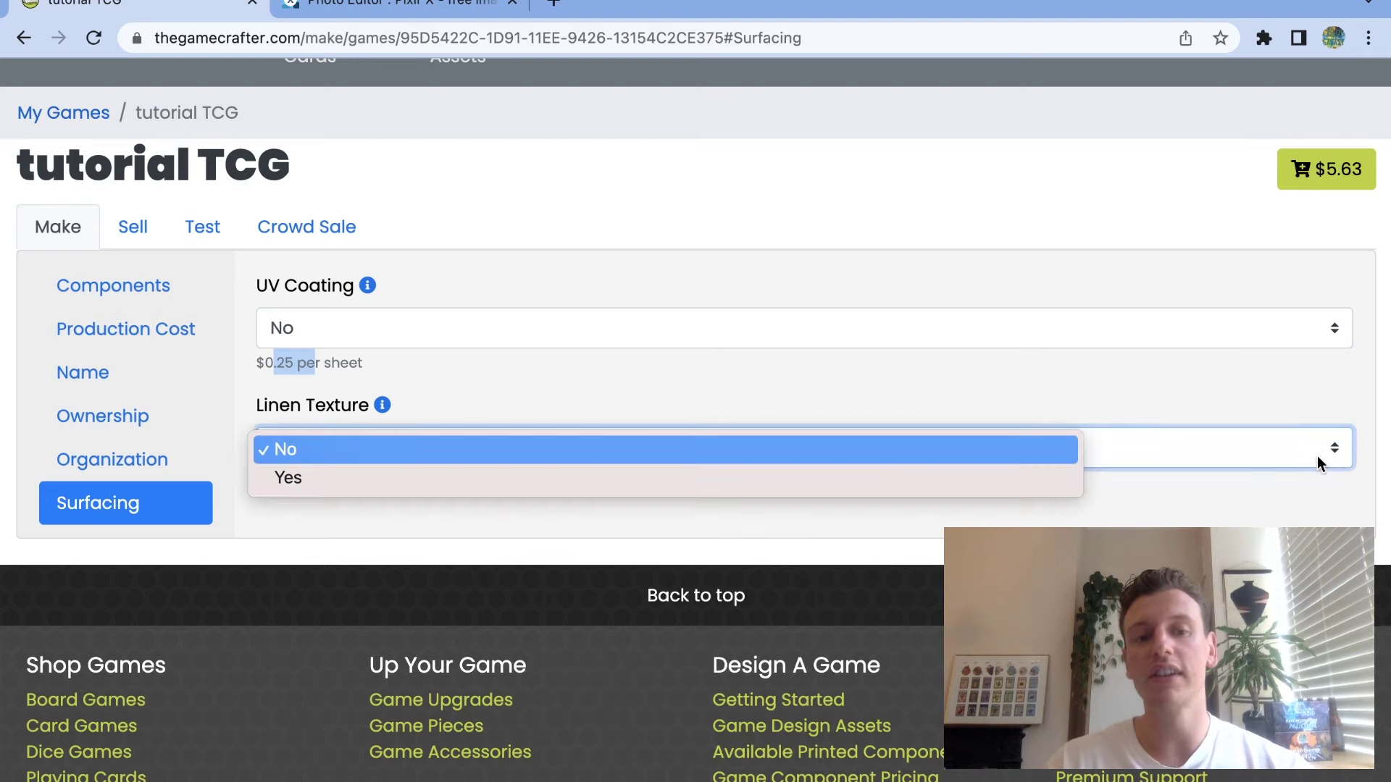
left_click(1214, 486)
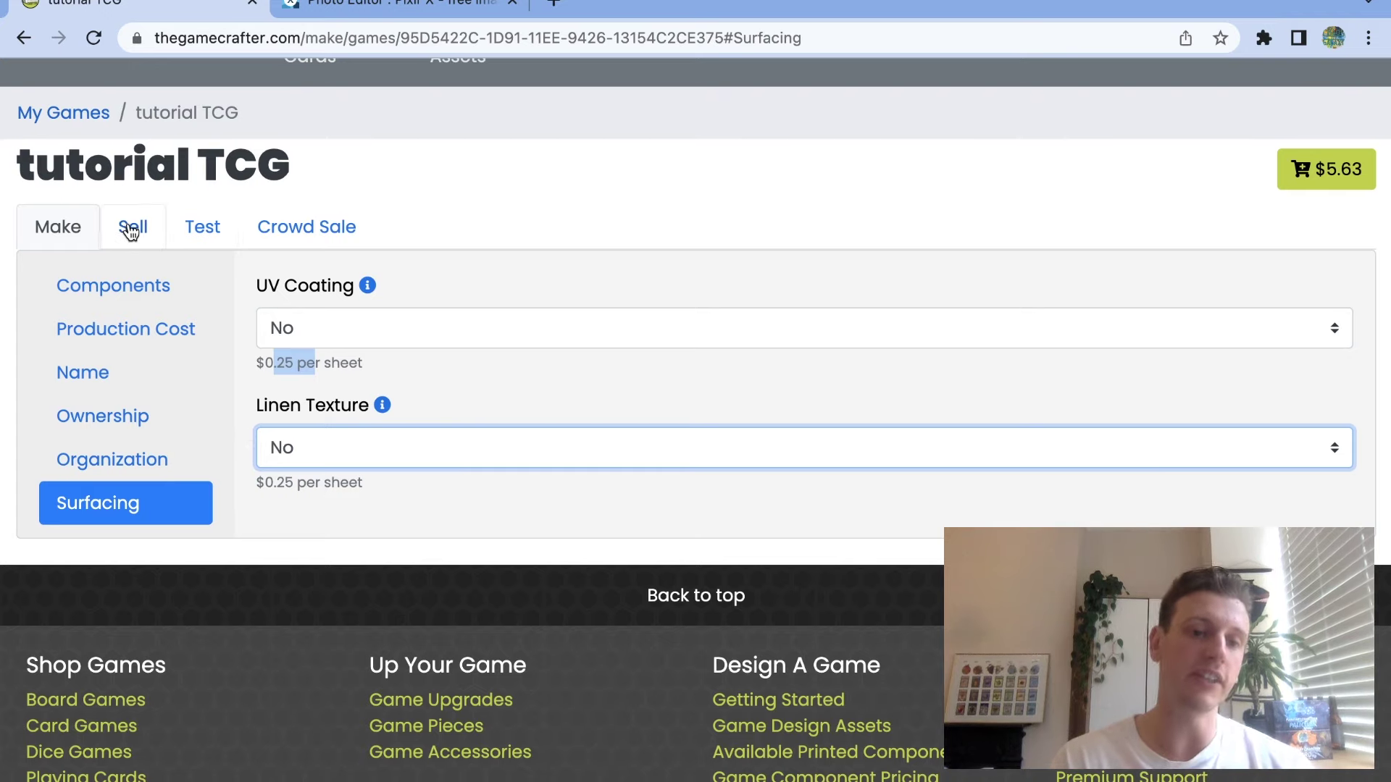
Open the selling section of tutorial TCG and examine its overview.
scroll(385, 480, "up", 2)
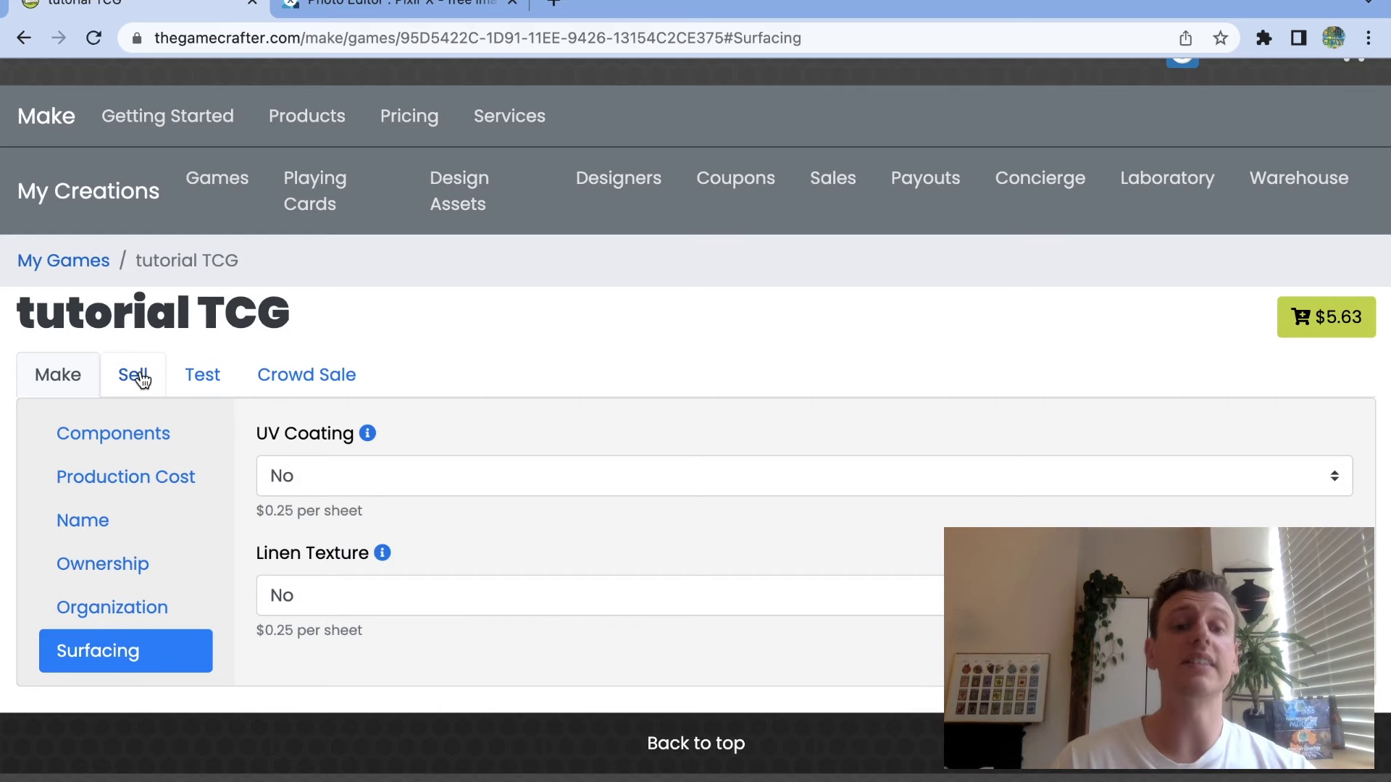
left_click(141, 377)
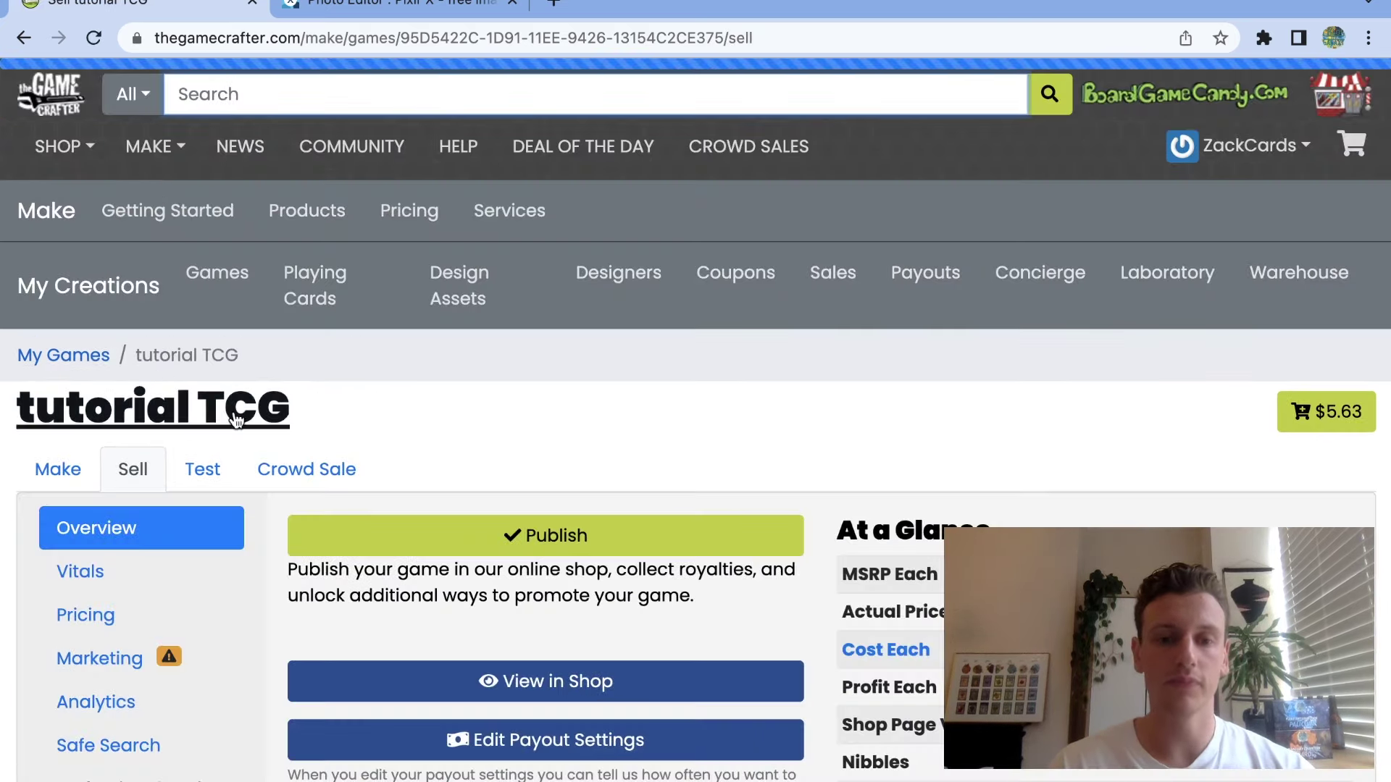
scroll(310, 467, "down", 4)
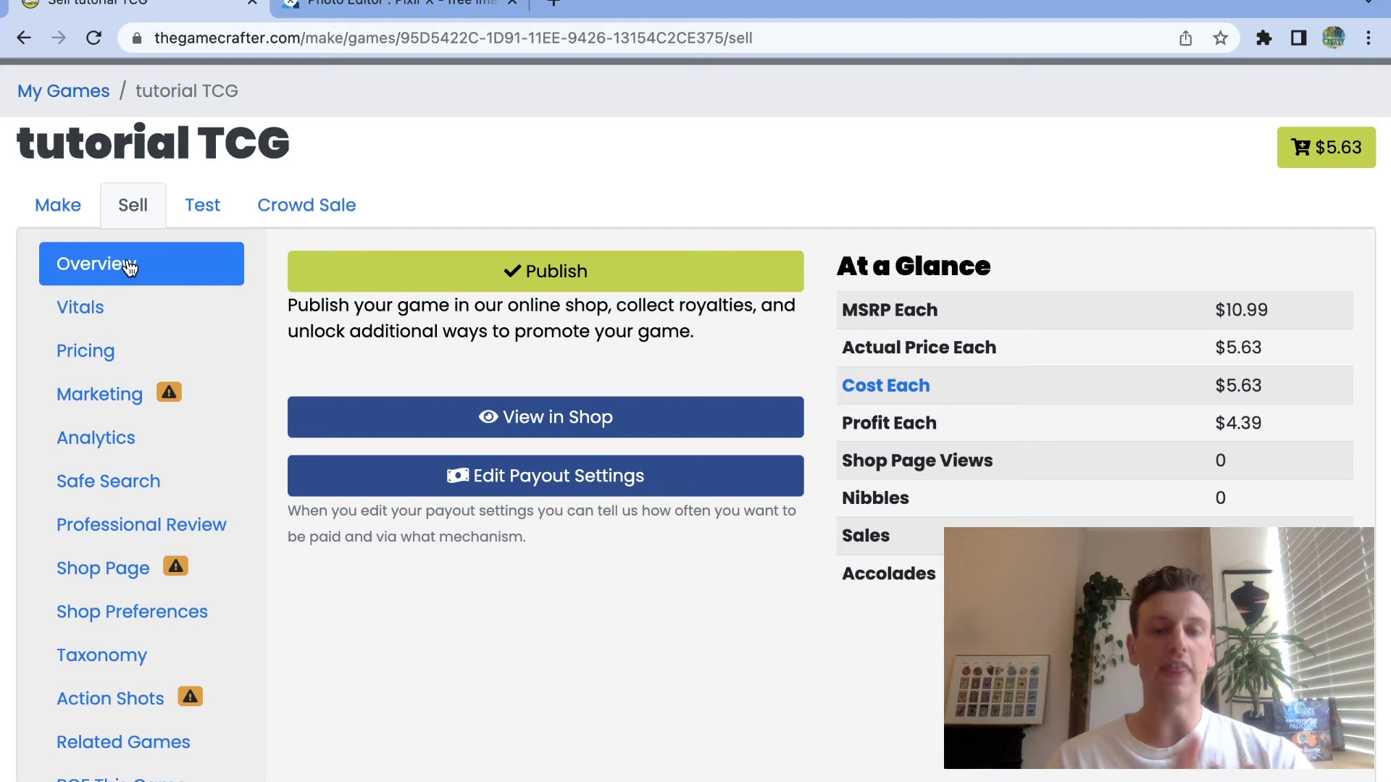
Try to publish tutorial TCG in the online shop, and dismiss the resulting message.
left_click(475, 276)
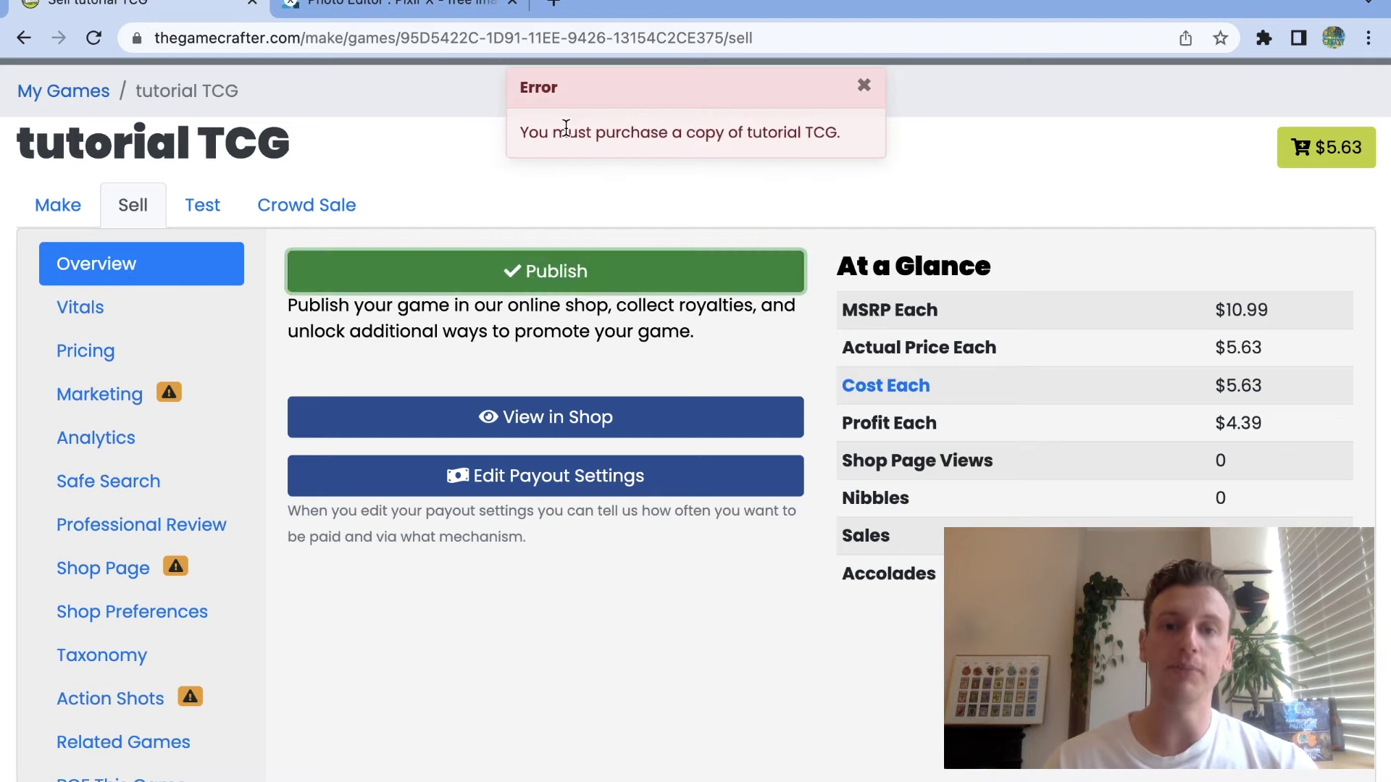
left_click_drag(569, 133, 899, 156)
left_click(903, 156)
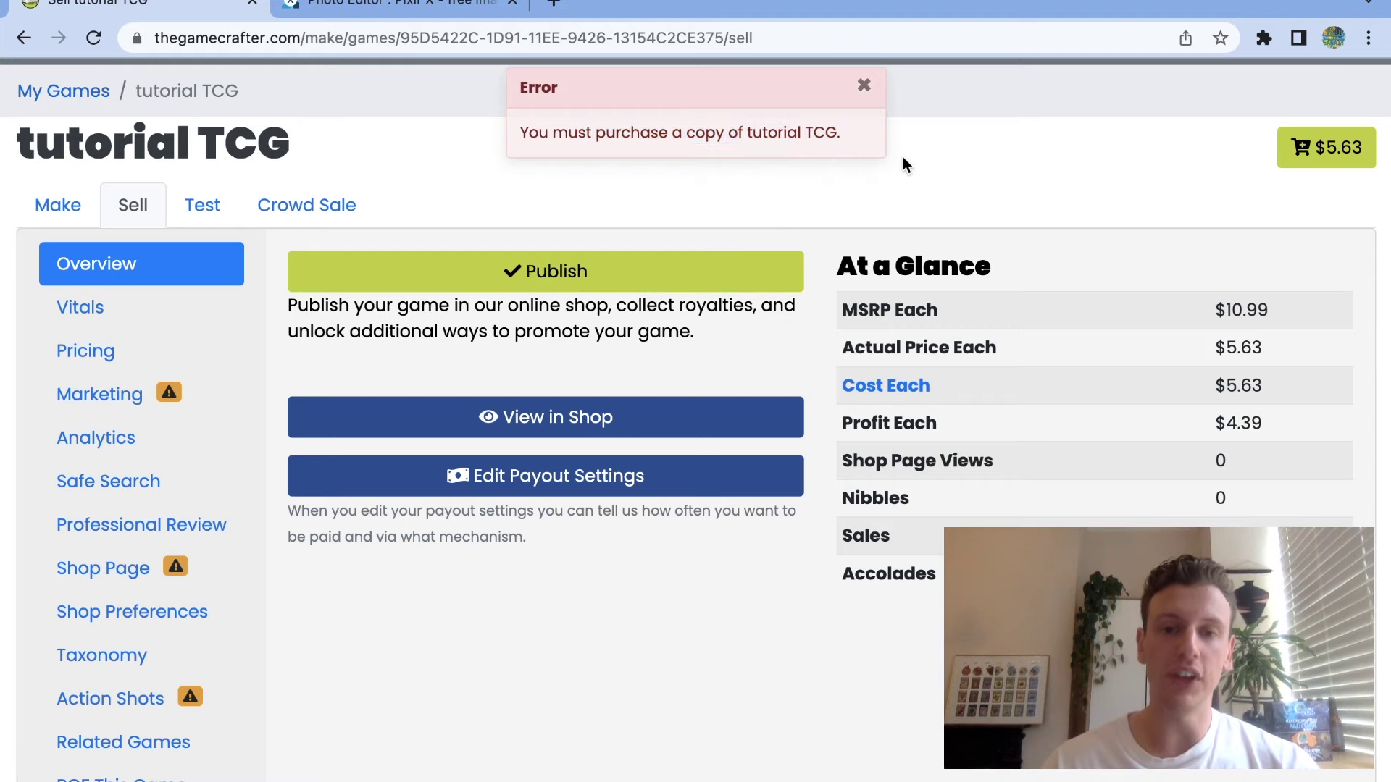
left_click(865, 85)
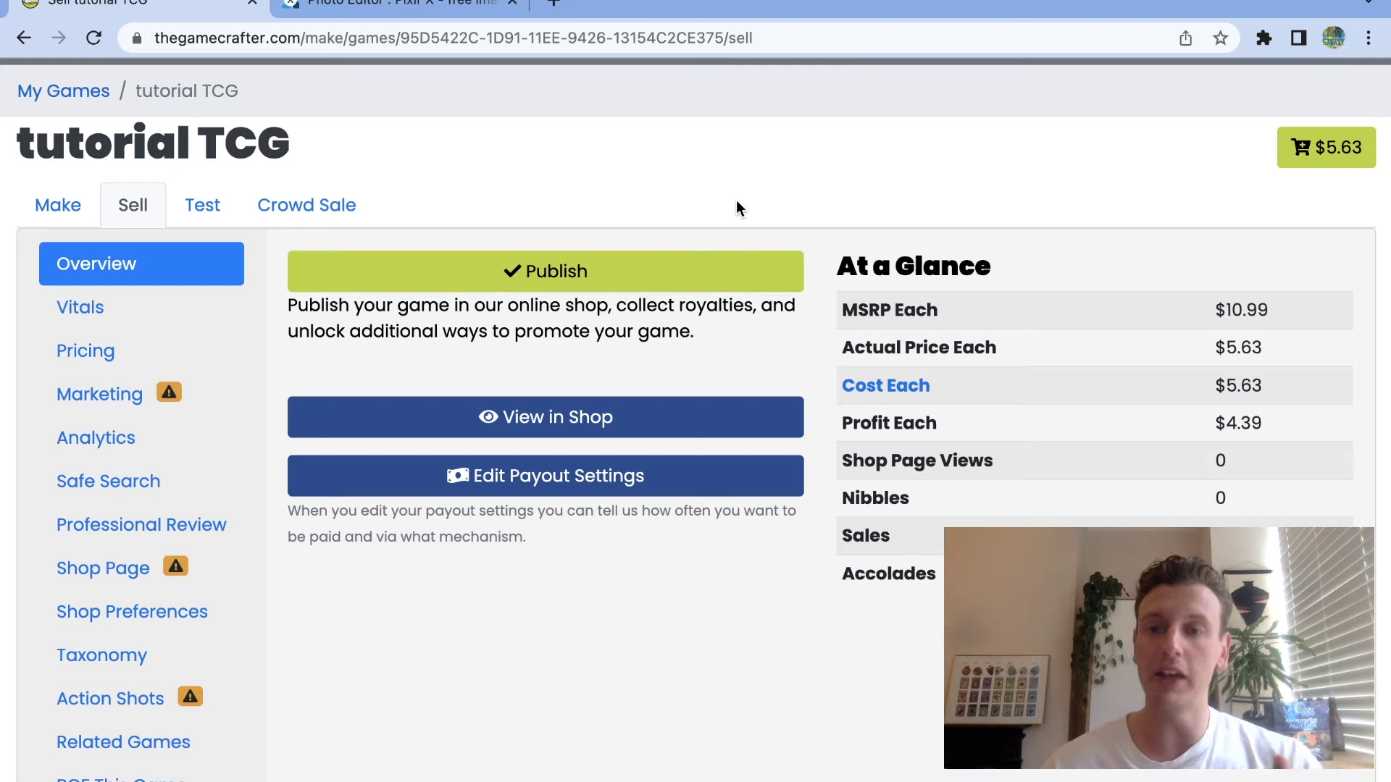
Review the game's vitals and its required marketing fields, including Short Description and Cool Factor 1.
left_click(83, 314)
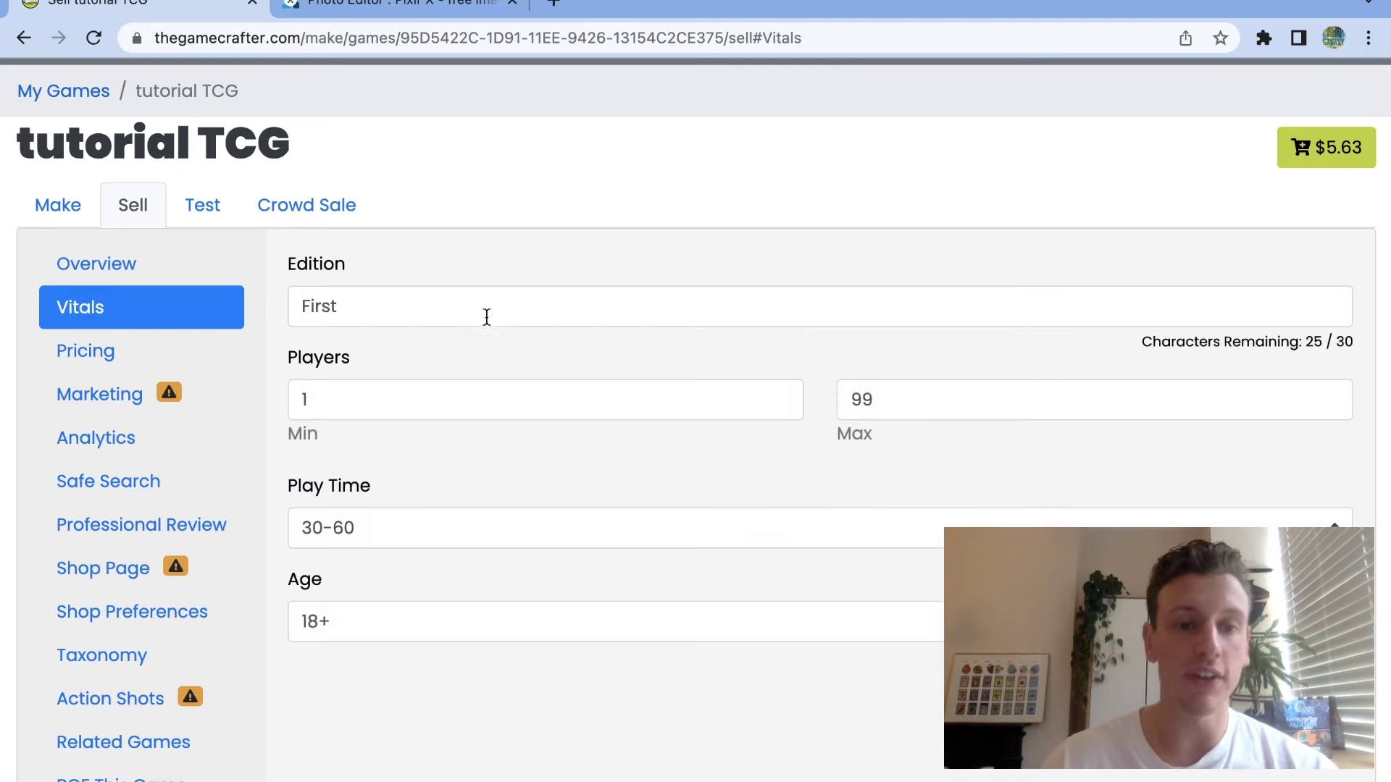
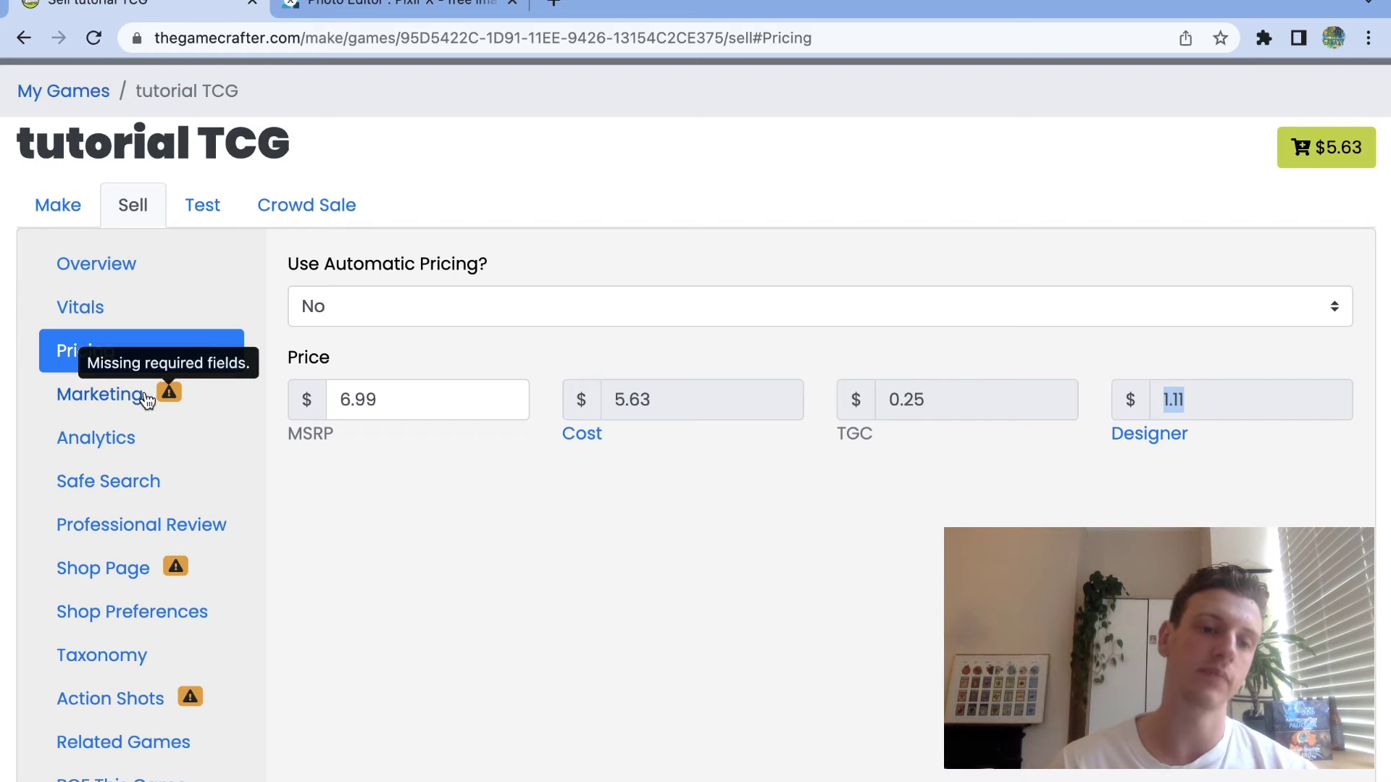
left_click(115, 399)
scroll(652, 333, "down", 1)
left_click(460, 313)
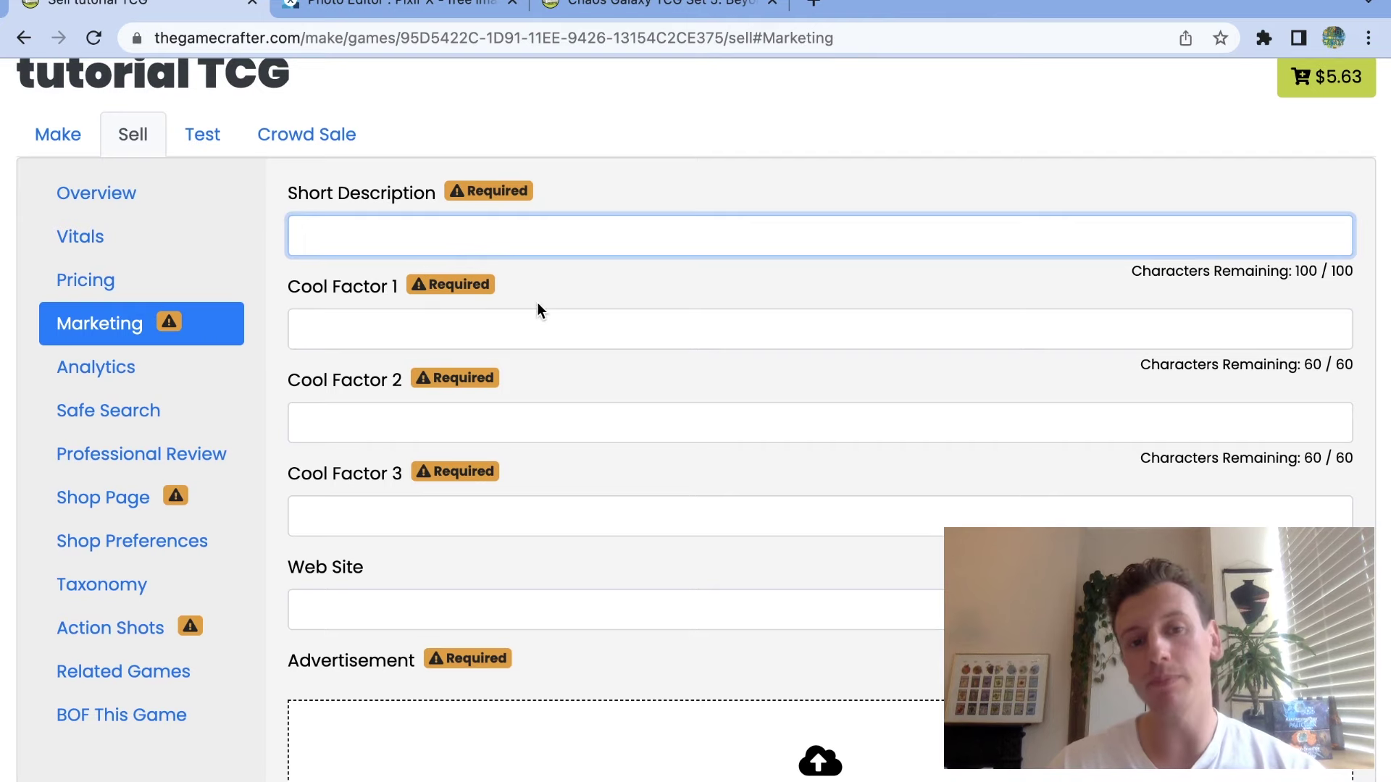
left_click(520, 326)
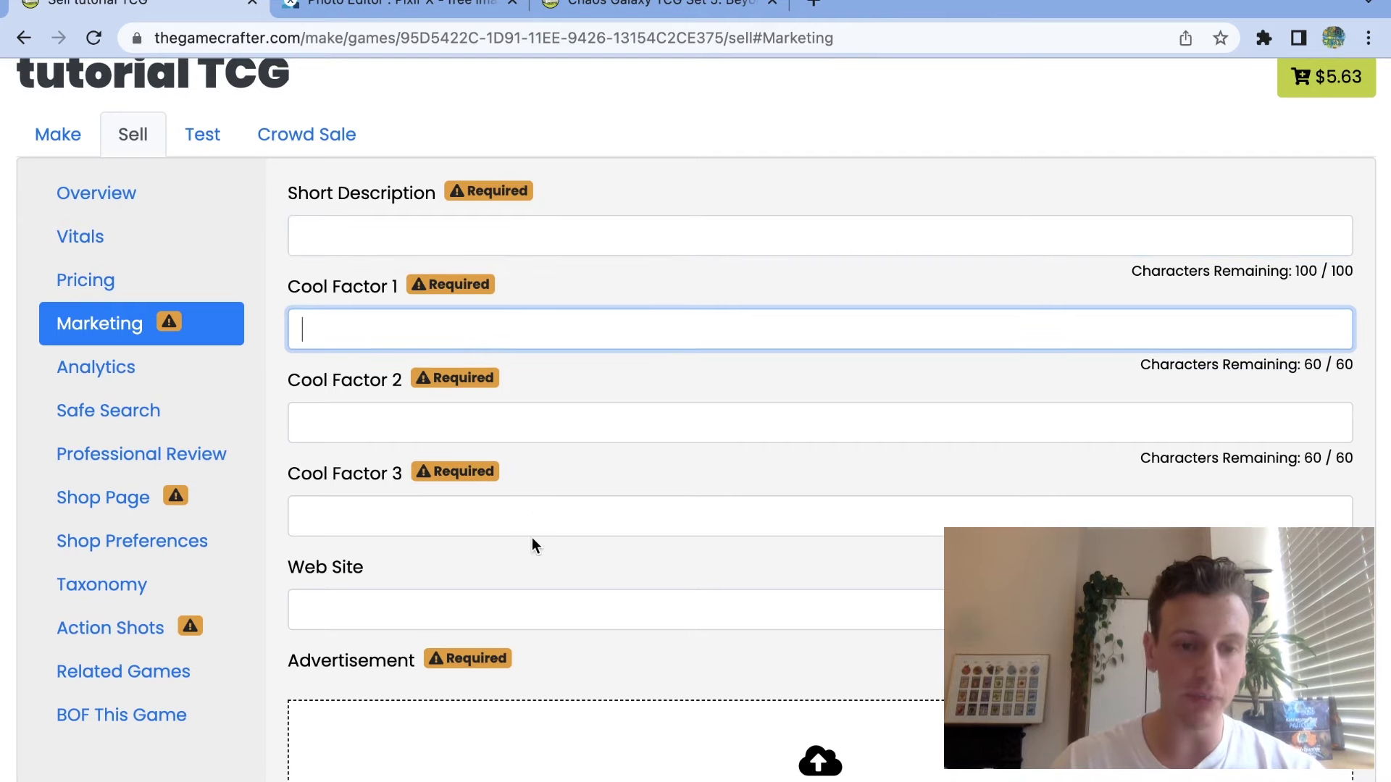
Review the remaining marketing fields of tutorial TCG, including Web Site and the required Advertisement image.
scroll(539, 513, "down", 1)
left_click(534, 513)
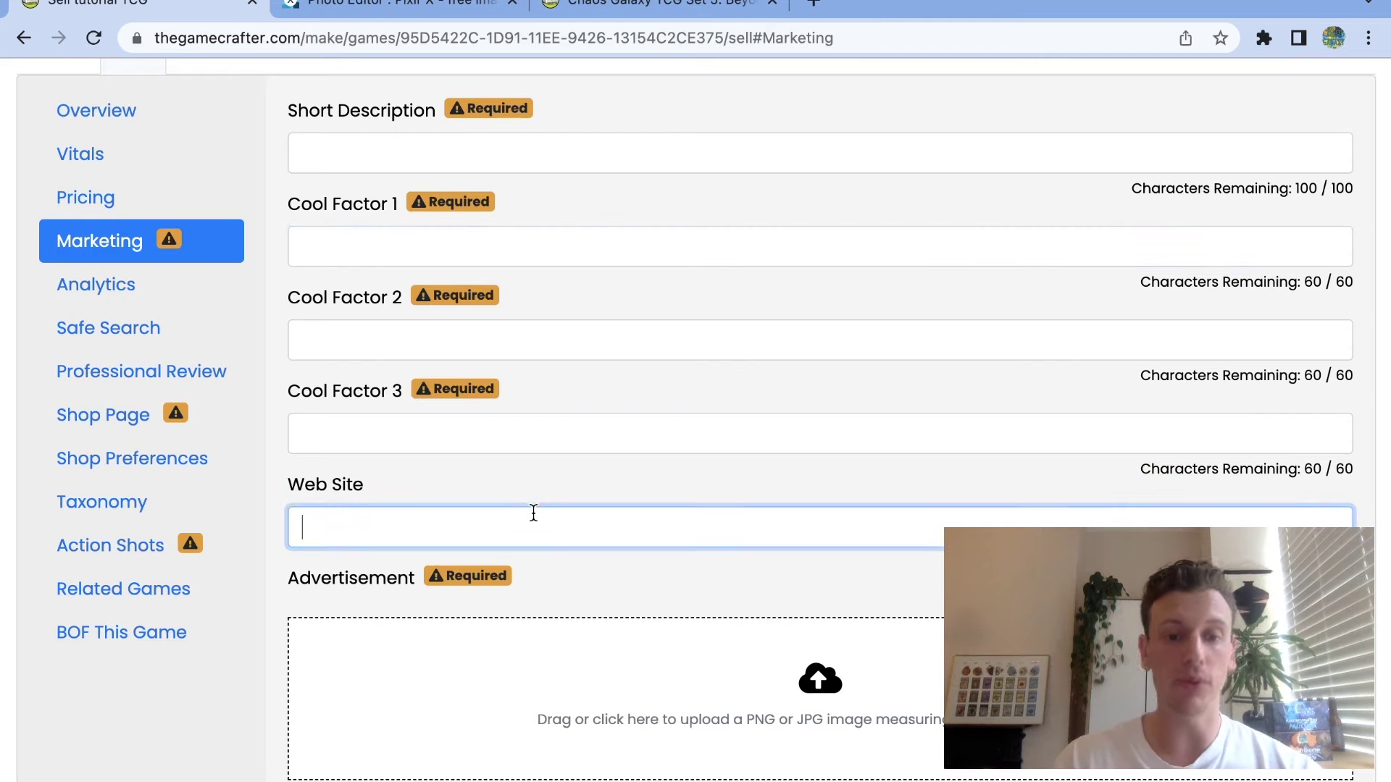
scroll(533, 513, "down", 1)
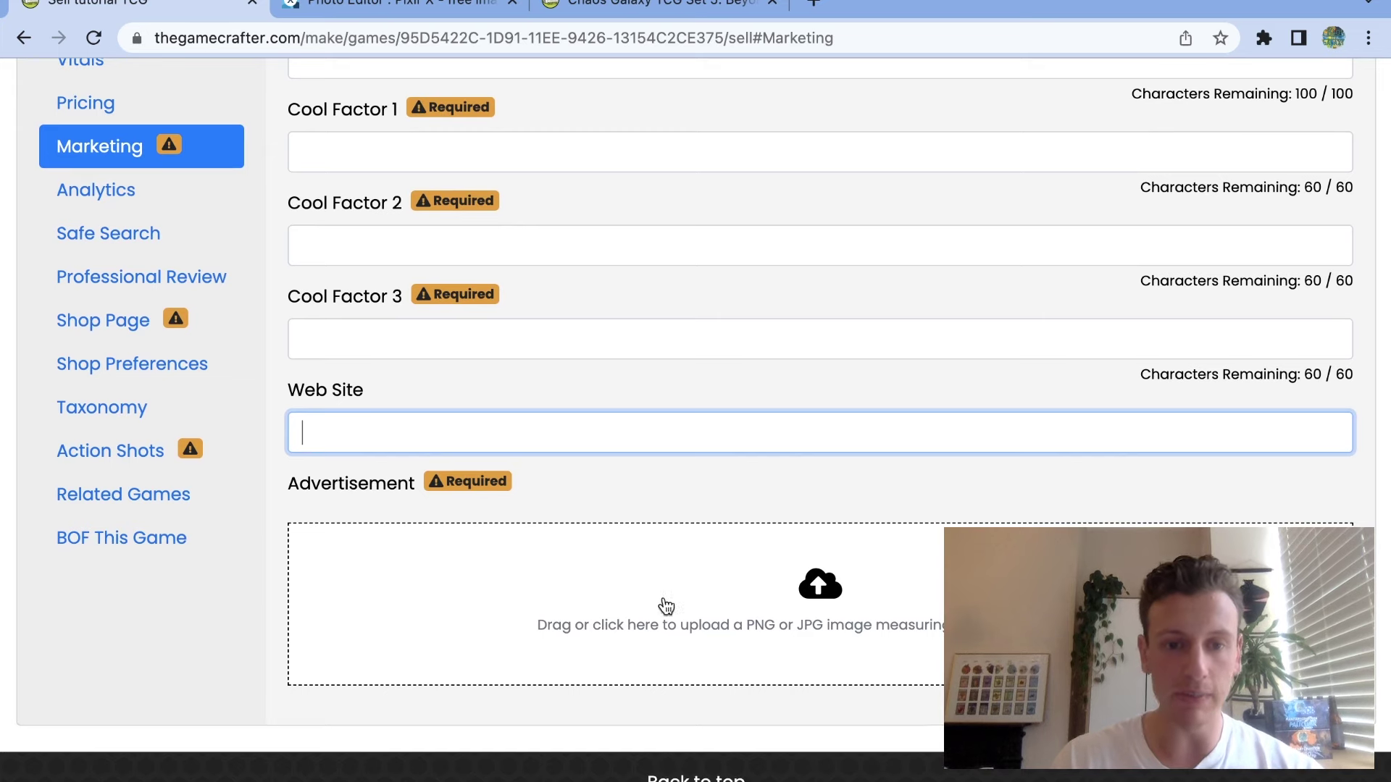
left_click(158, 6)
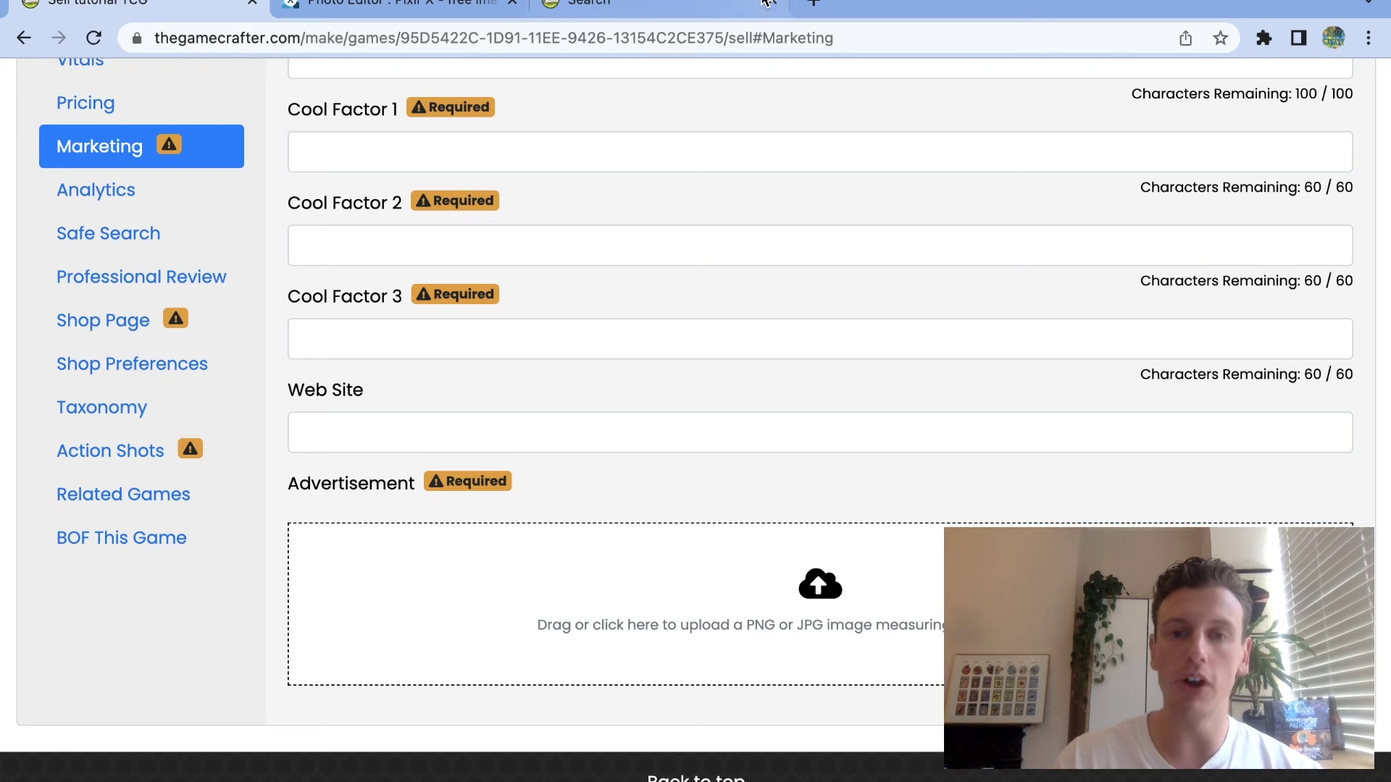
Browse the "chaos galaxy set 5" shop search results for examples of game advertisement images.
left_click(636, 6)
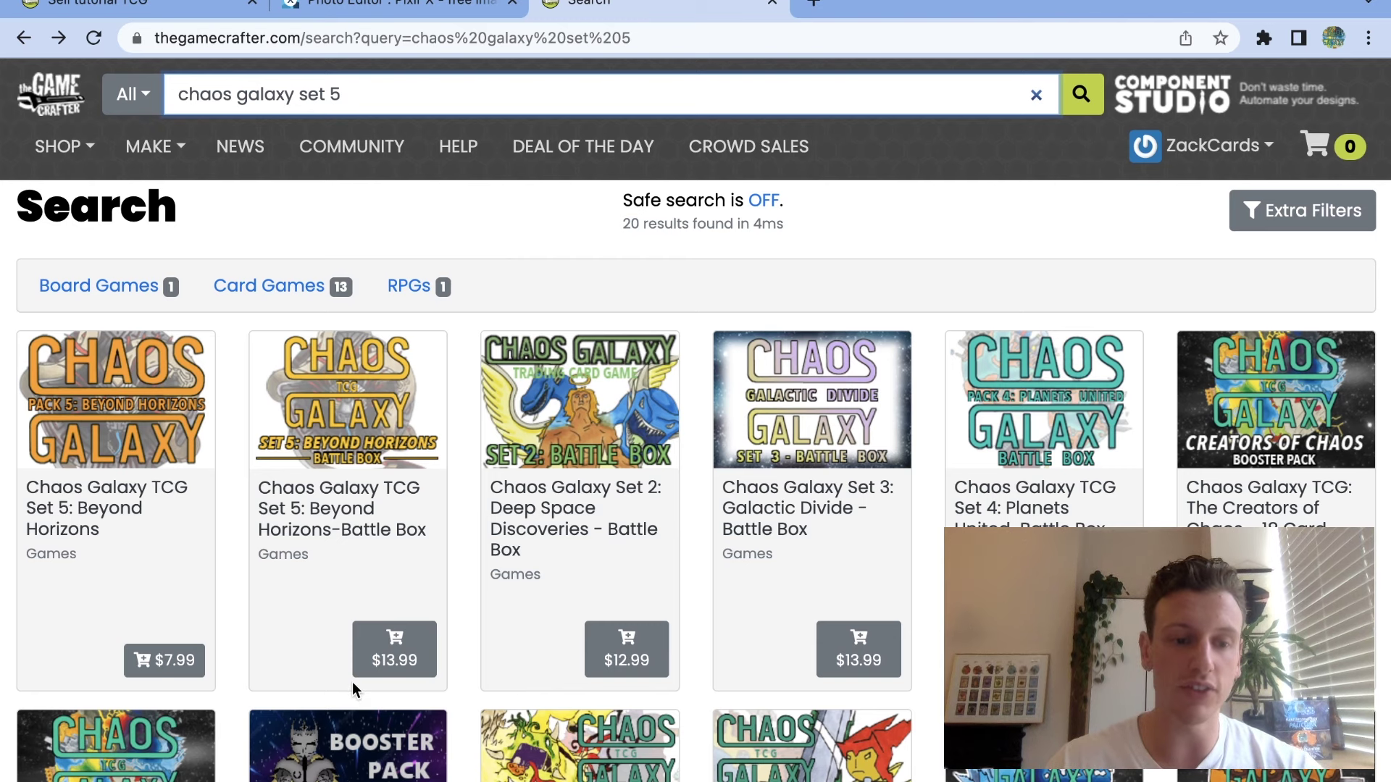
scroll(353, 688, "down", 7)
scroll(353, 688, "down", 4)
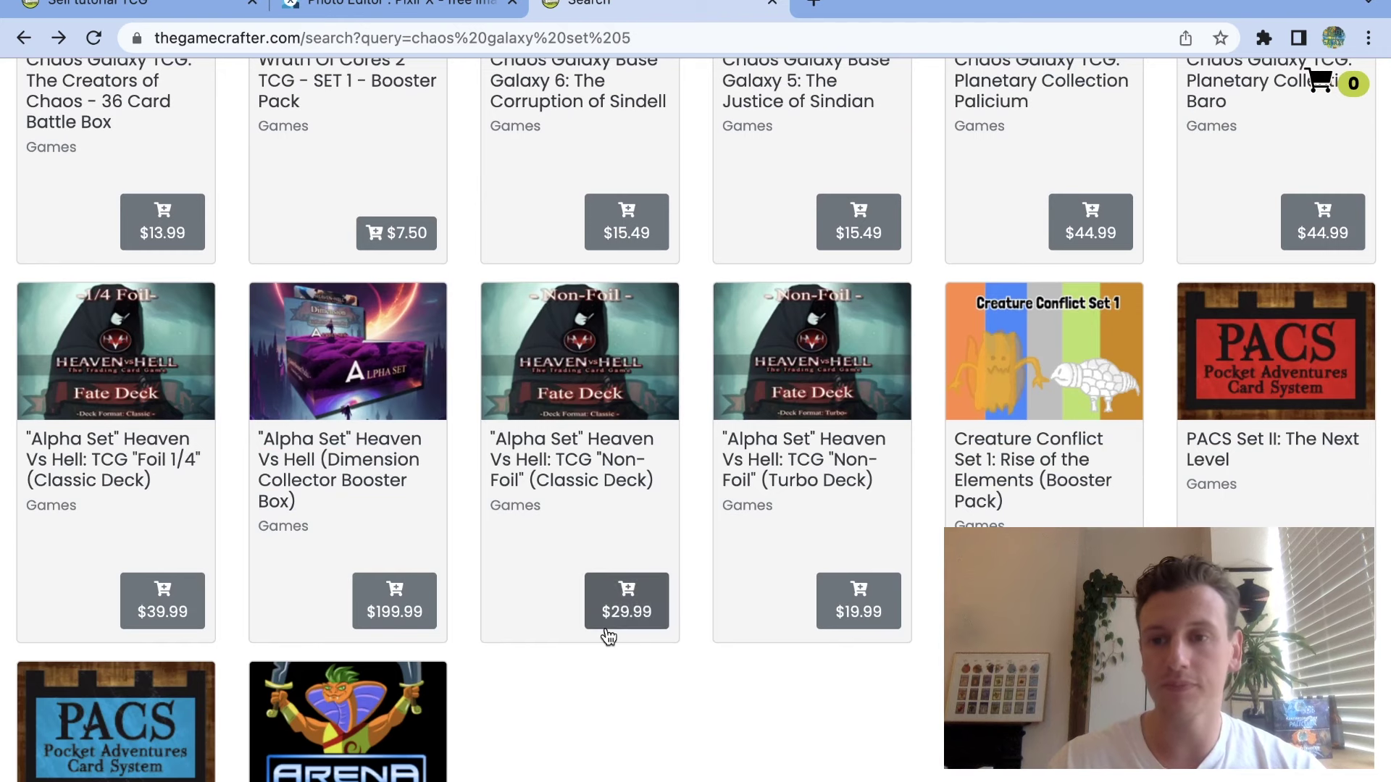
scroll(471, 404, "up", 9)
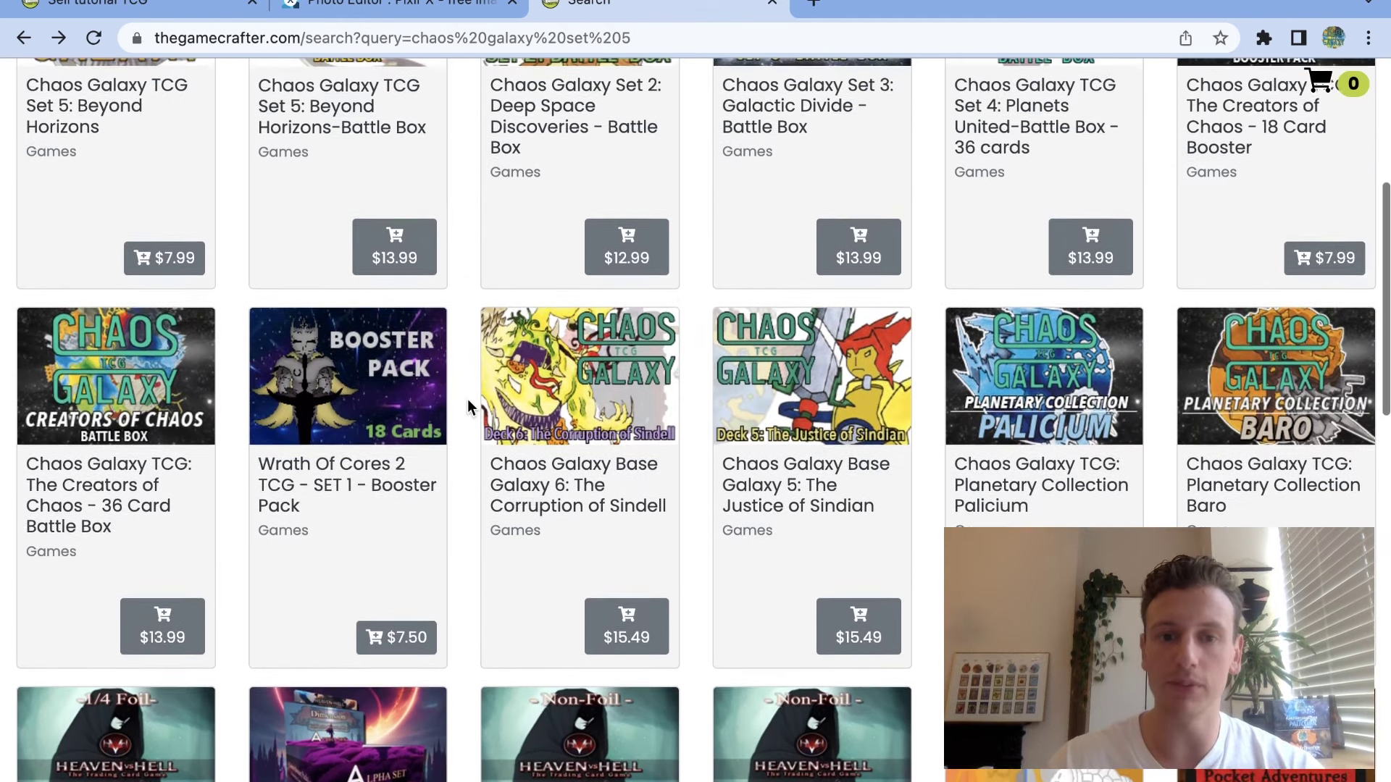
scroll(468, 400, "up", 3)
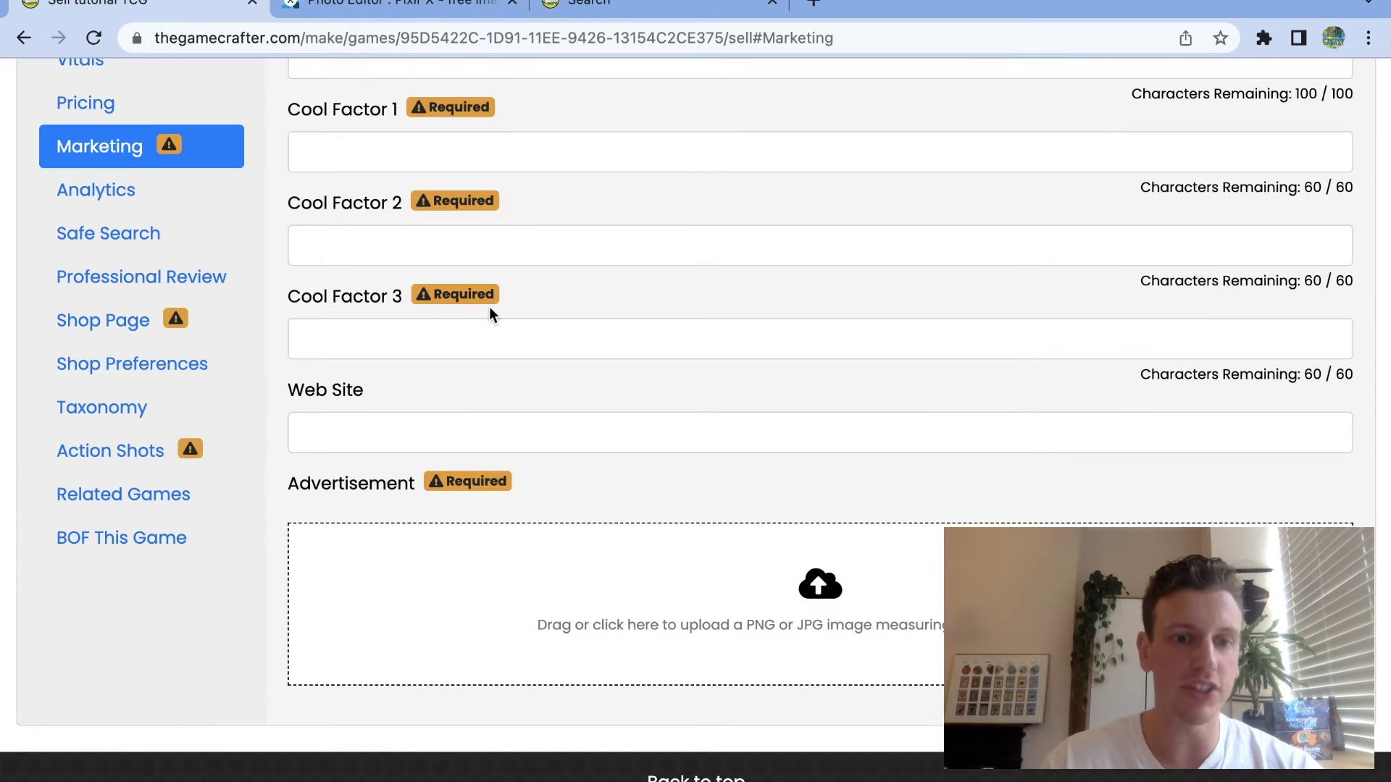
Recheck tutorial TCG's marketing fields and open its Shop Page settings to examine the Shop Backdrop and Game Logo requirements.
scroll(502, 518, "up", 5)
scroll(534, 550, "down", 4)
scroll(534, 549, "up", 2)
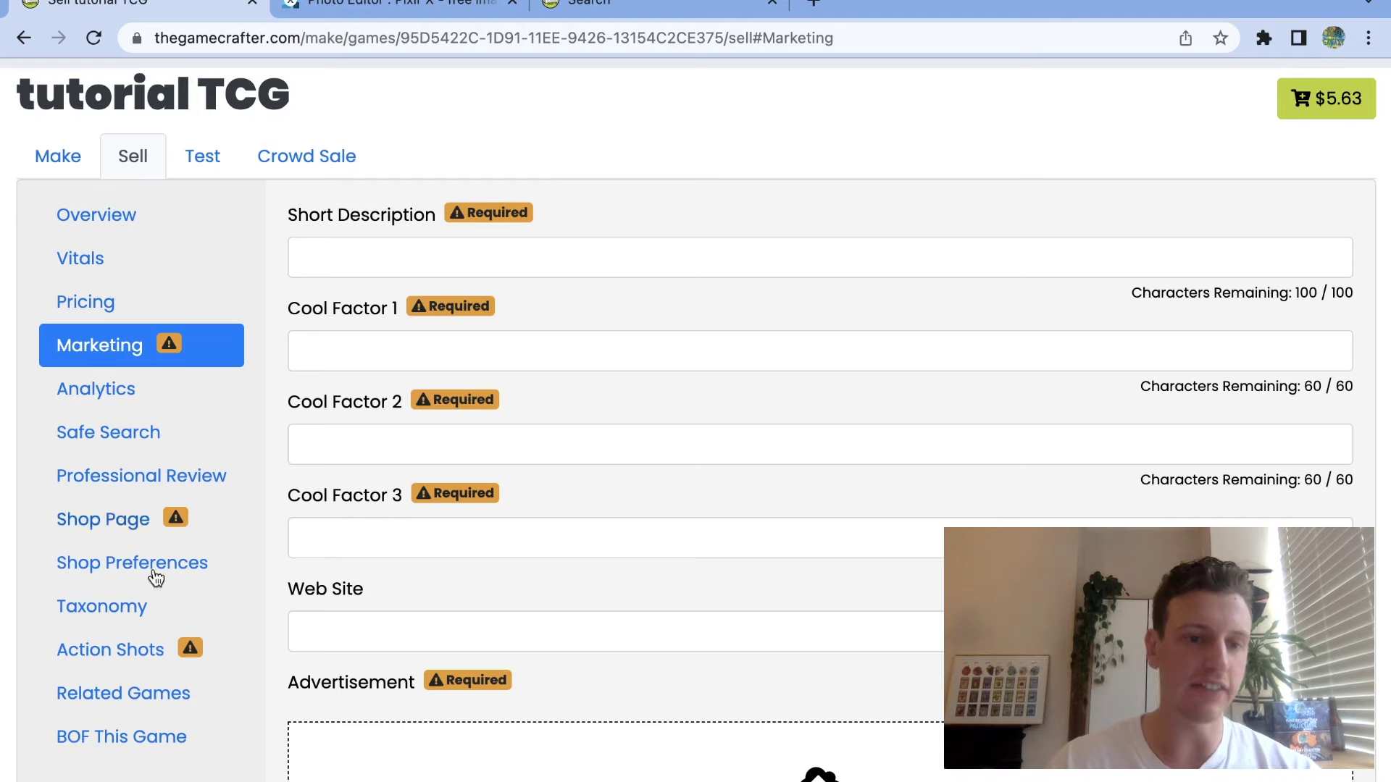
mouse_move(218, 781)
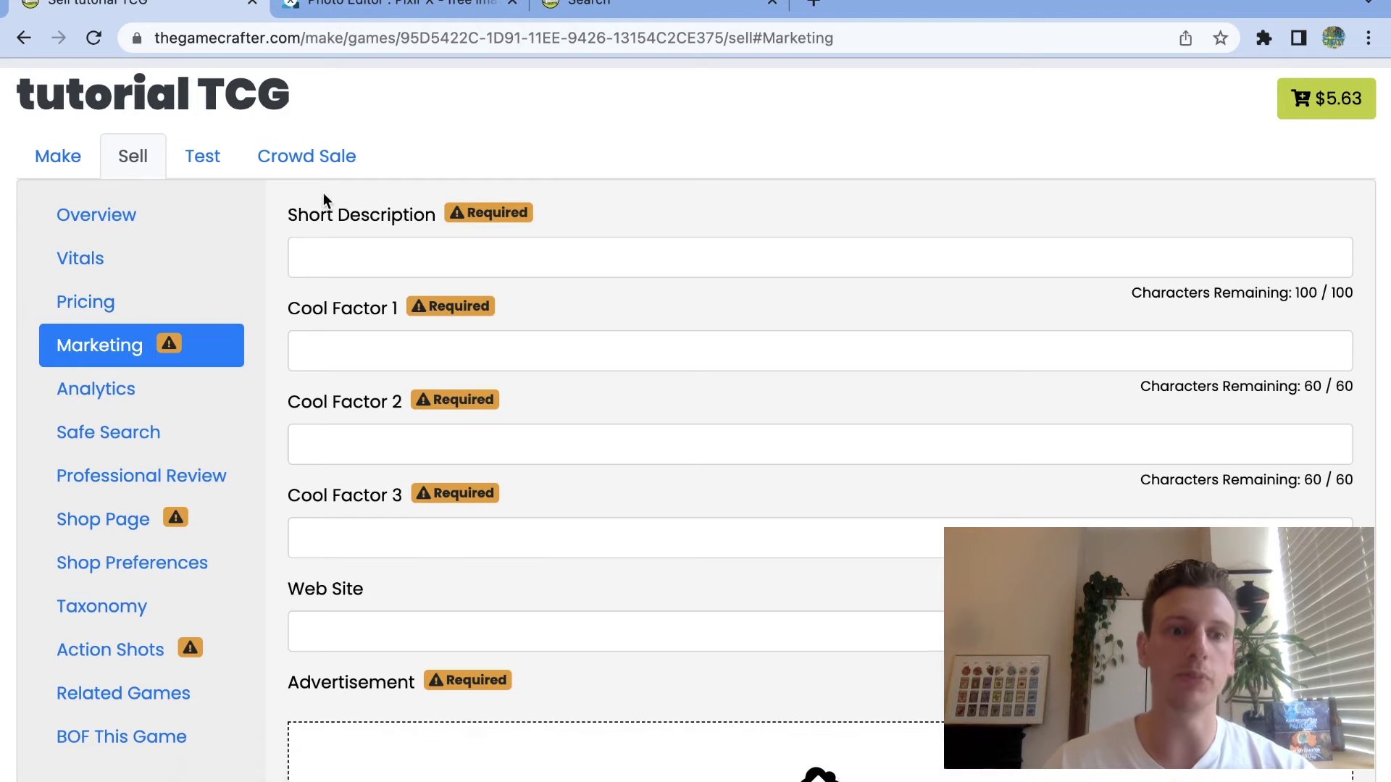
left_click(124, 522)
scroll(556, 509, "up", 2)
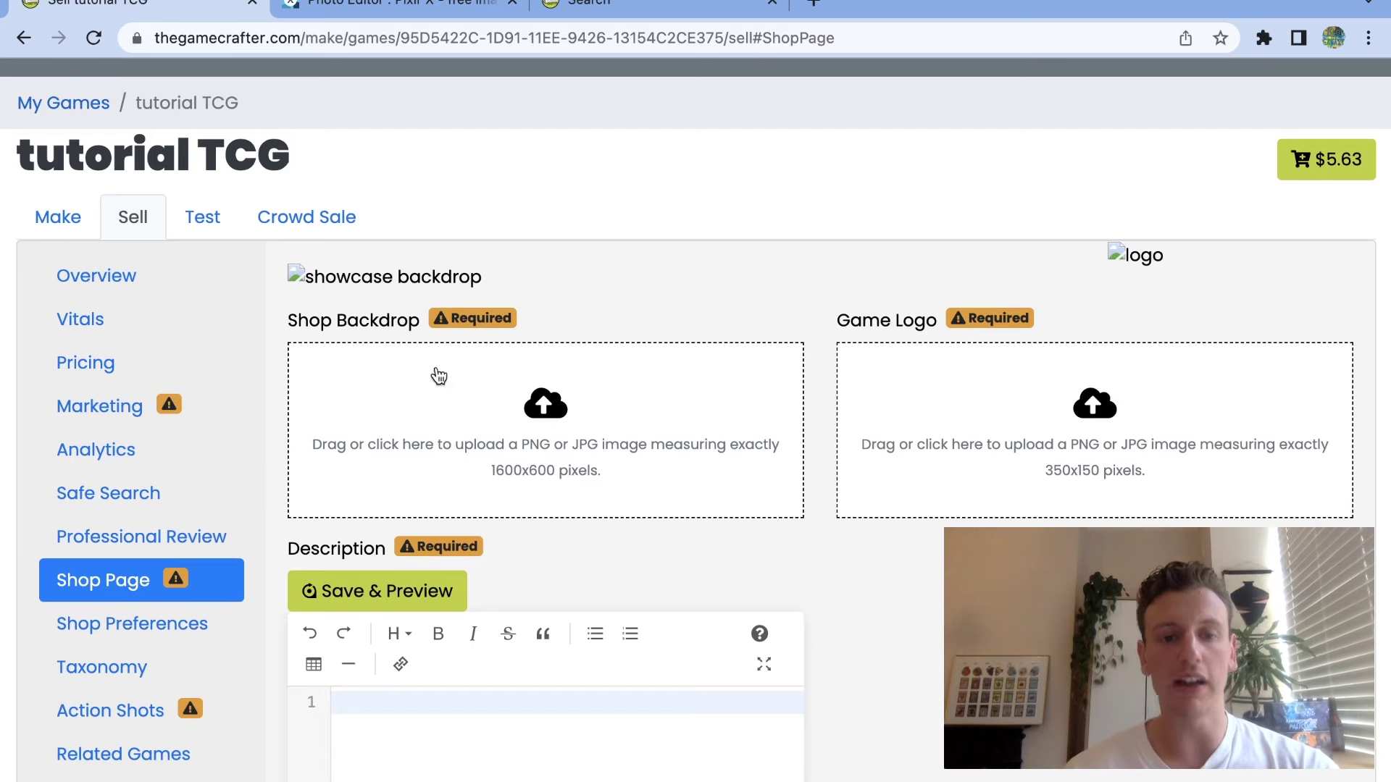
View the backdrop on the Chaos Galaxy TCG Set 5: Beyond Horizons shop page, and return to tutorial TCG's Shop Page settings.
left_click(587, 5)
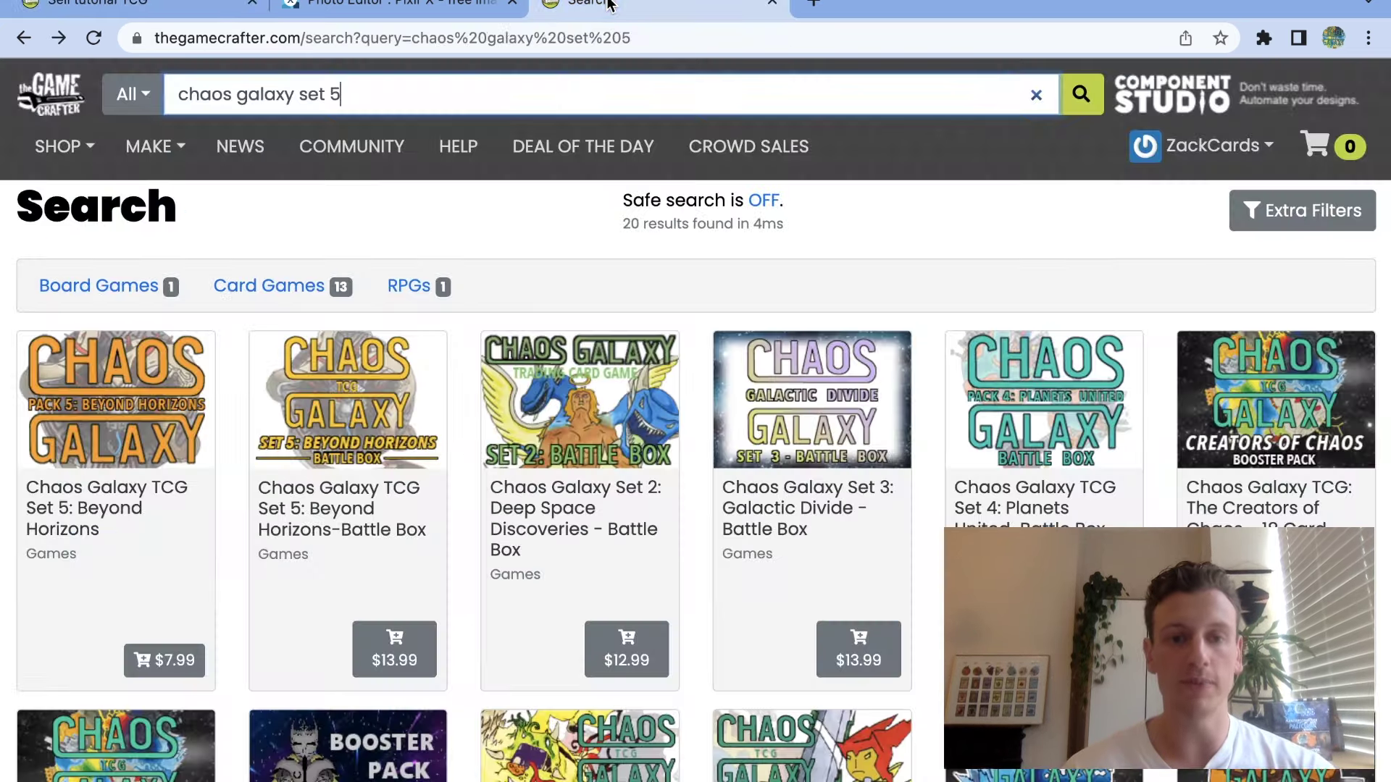
left_click(99, 413)
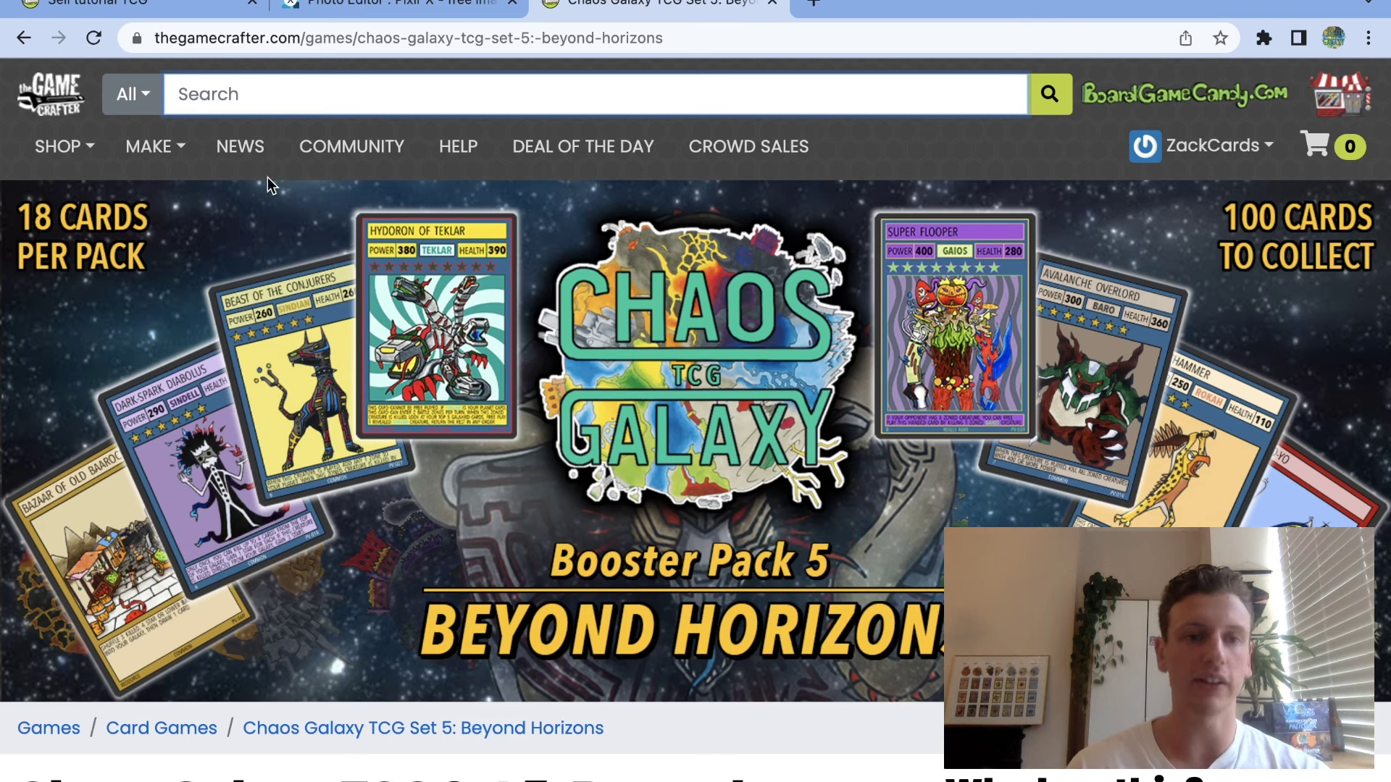
left_click(159, 6)
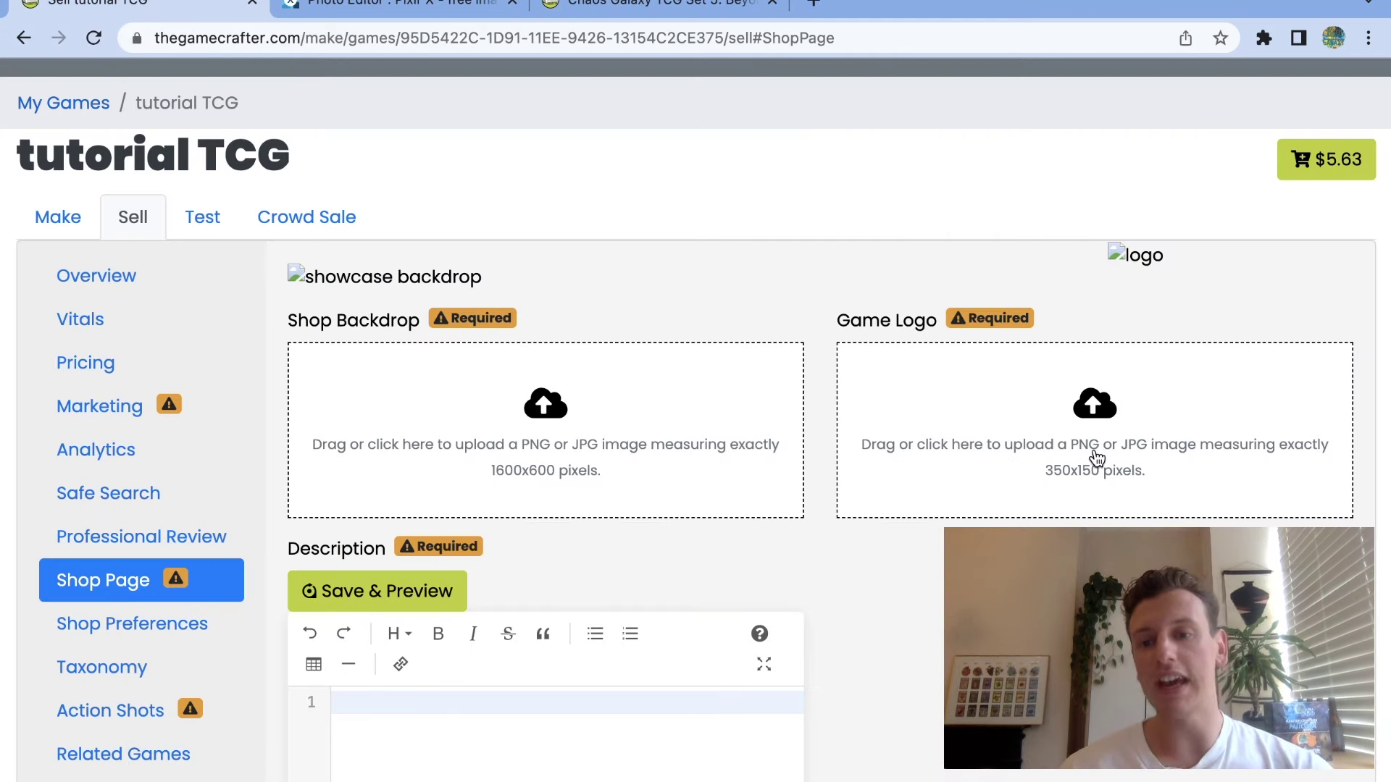
View the backdrop and logo on the Chaos Galaxy TCG Set 1: The Origin of Chaos booster pack page, and return to tutorial TCG.
left_click(622, 8)
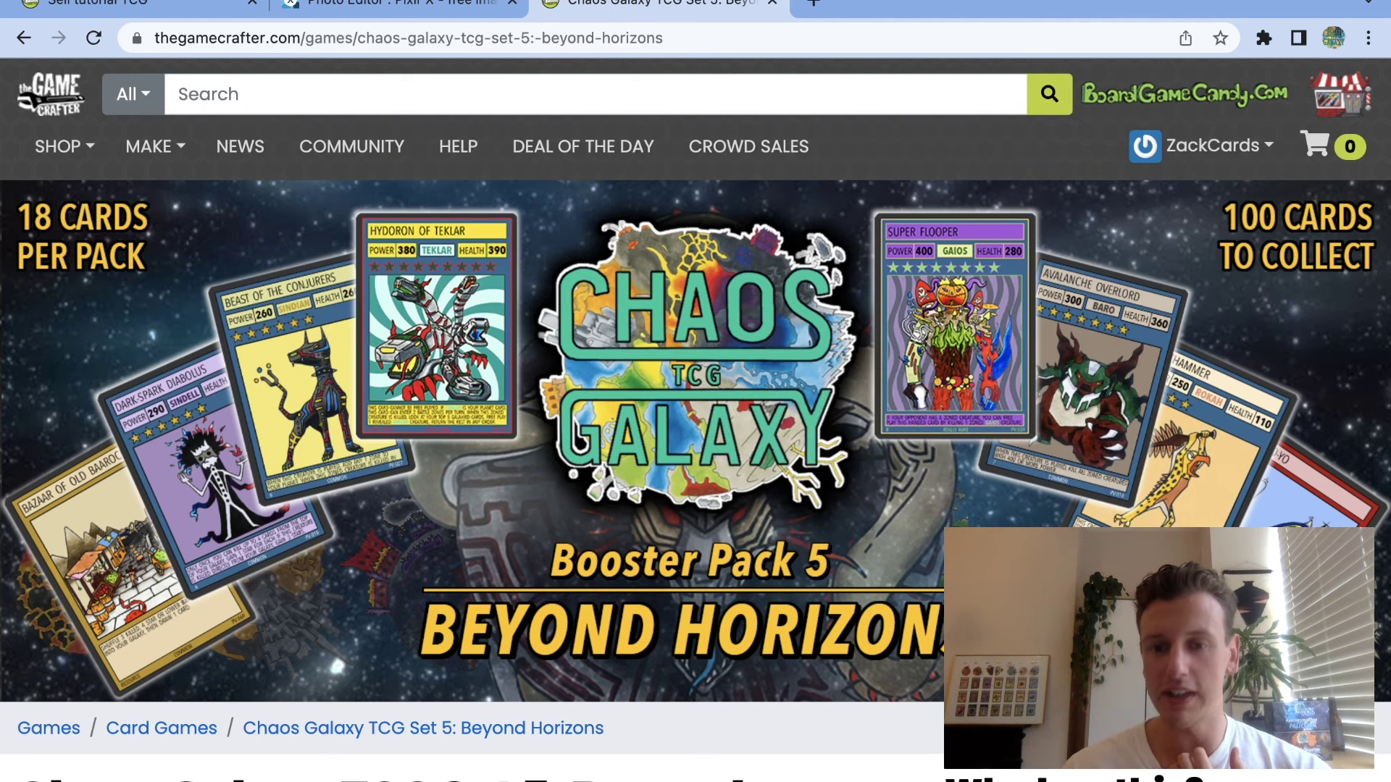
left_click(24, 40)
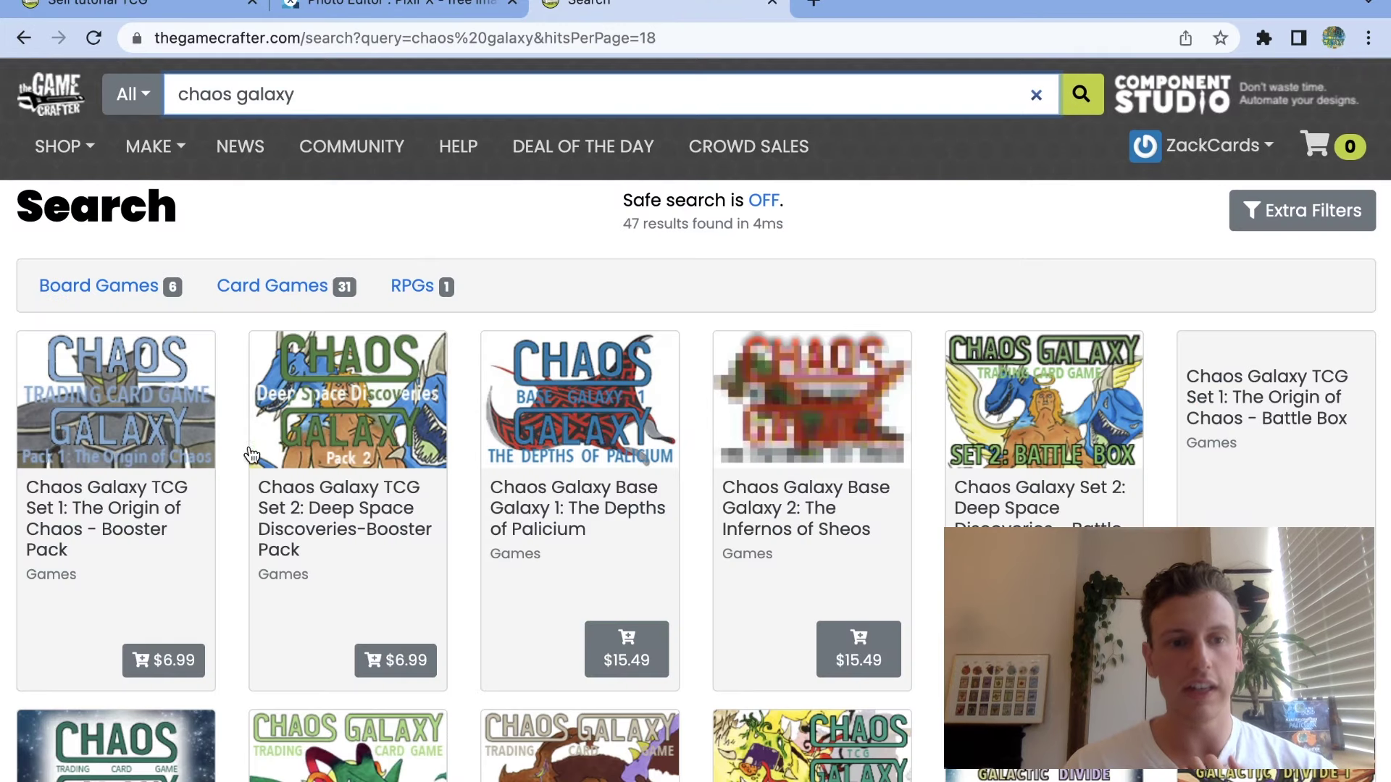
left_click(149, 443)
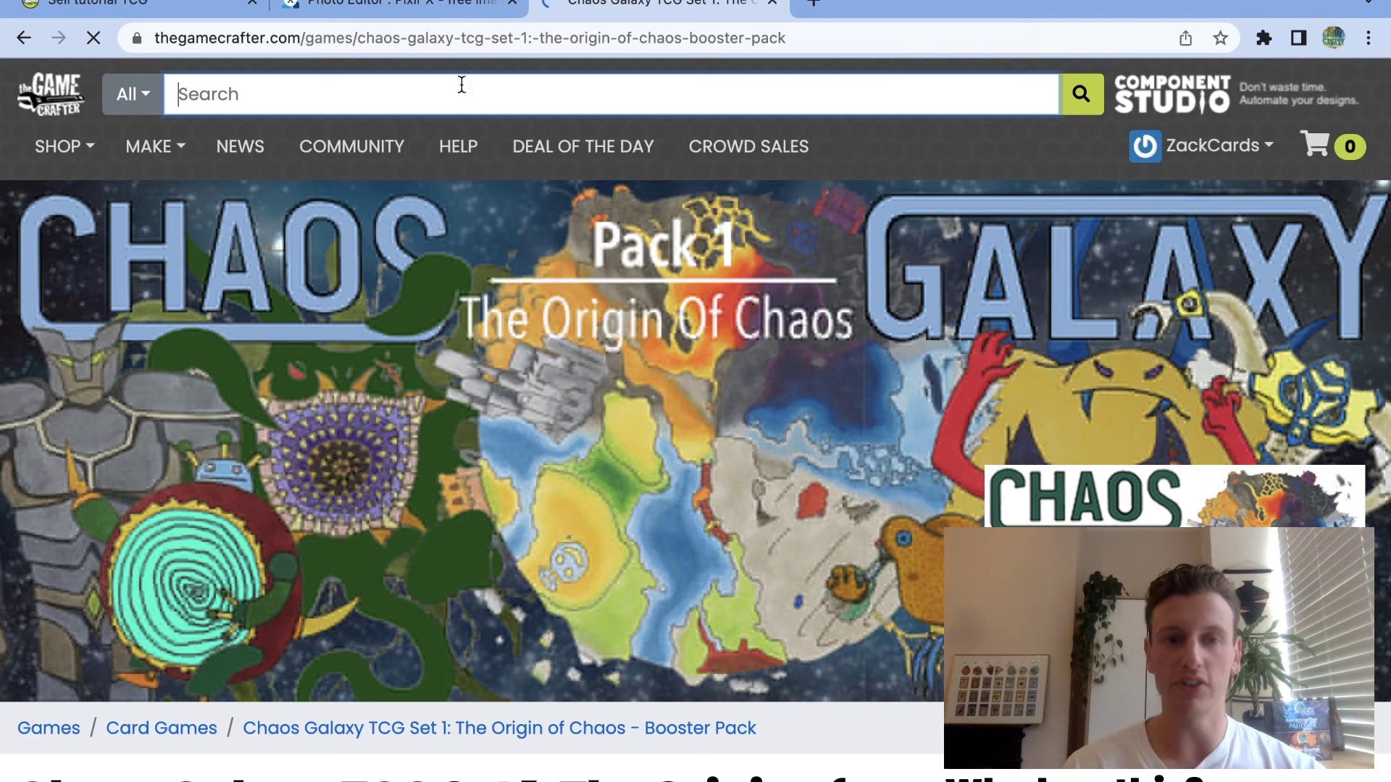
left_click(197, 8)
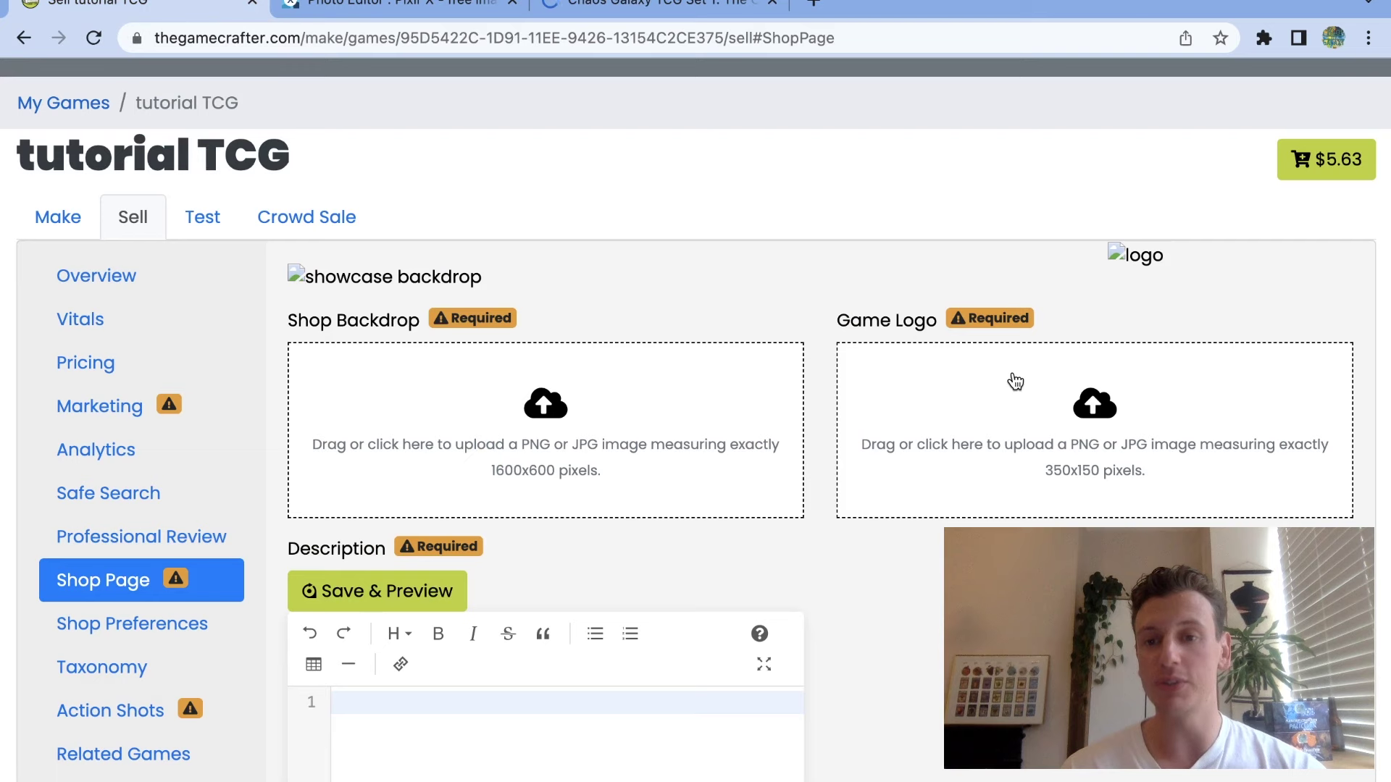
Open the Game Logo file picker, cancel it, and review the required Description editor.
left_click(1040, 438)
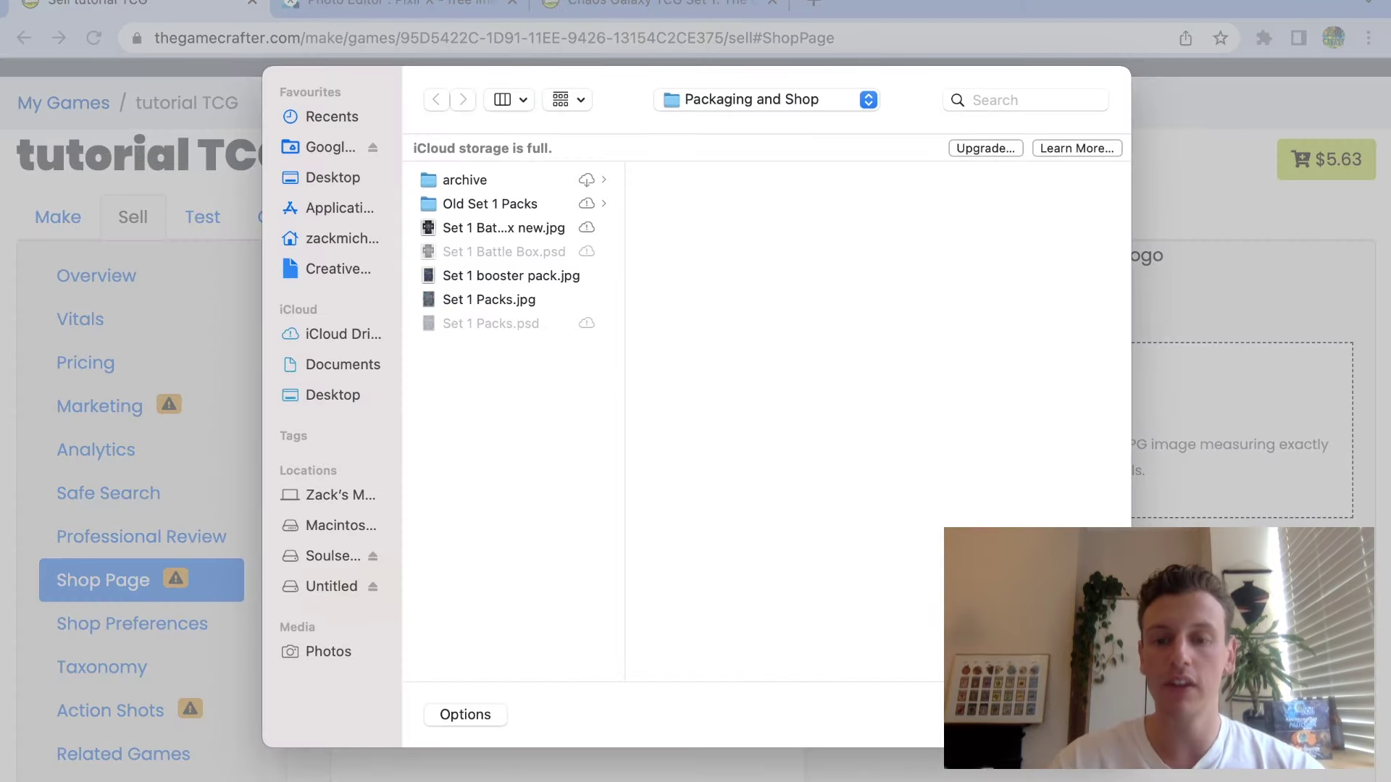
key("Escape")
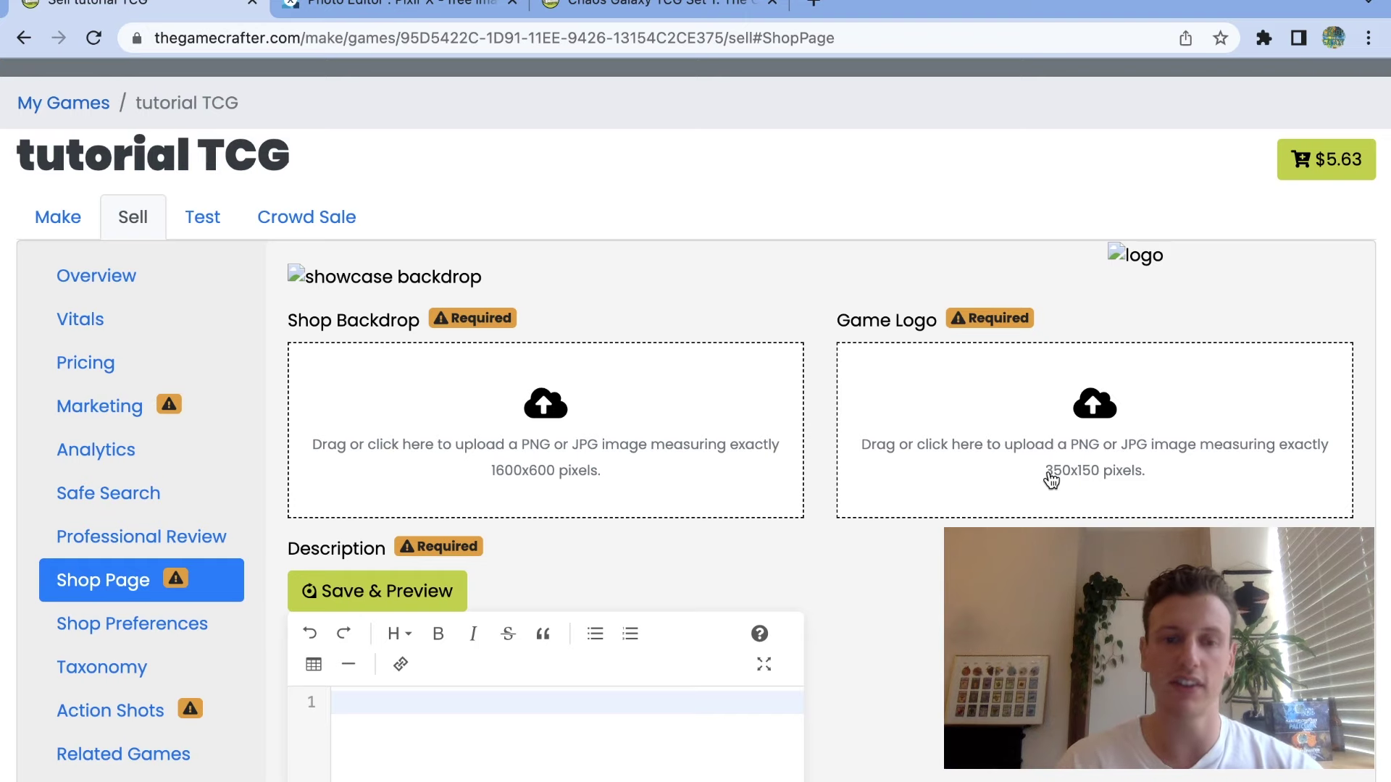
scroll(698, 480, "down", 5)
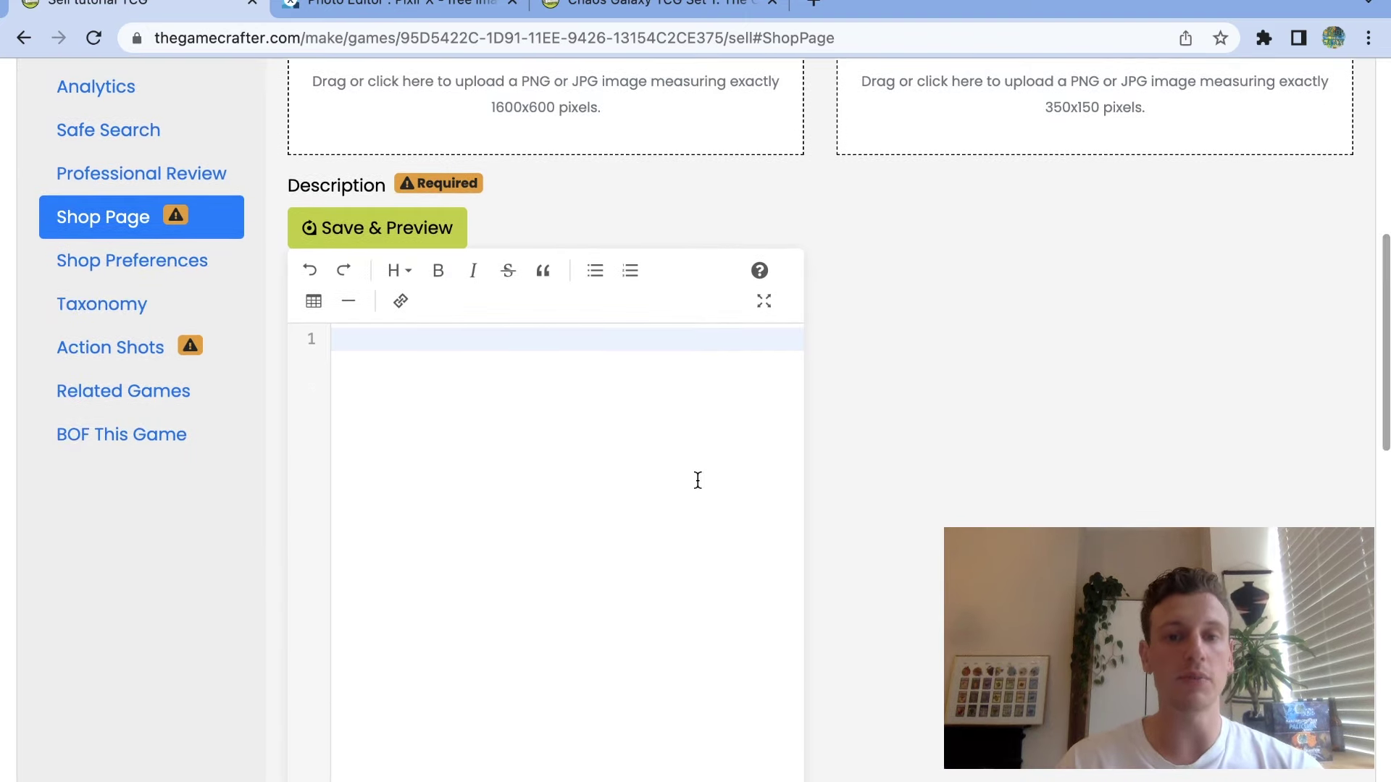
scroll(698, 481, "down", 1)
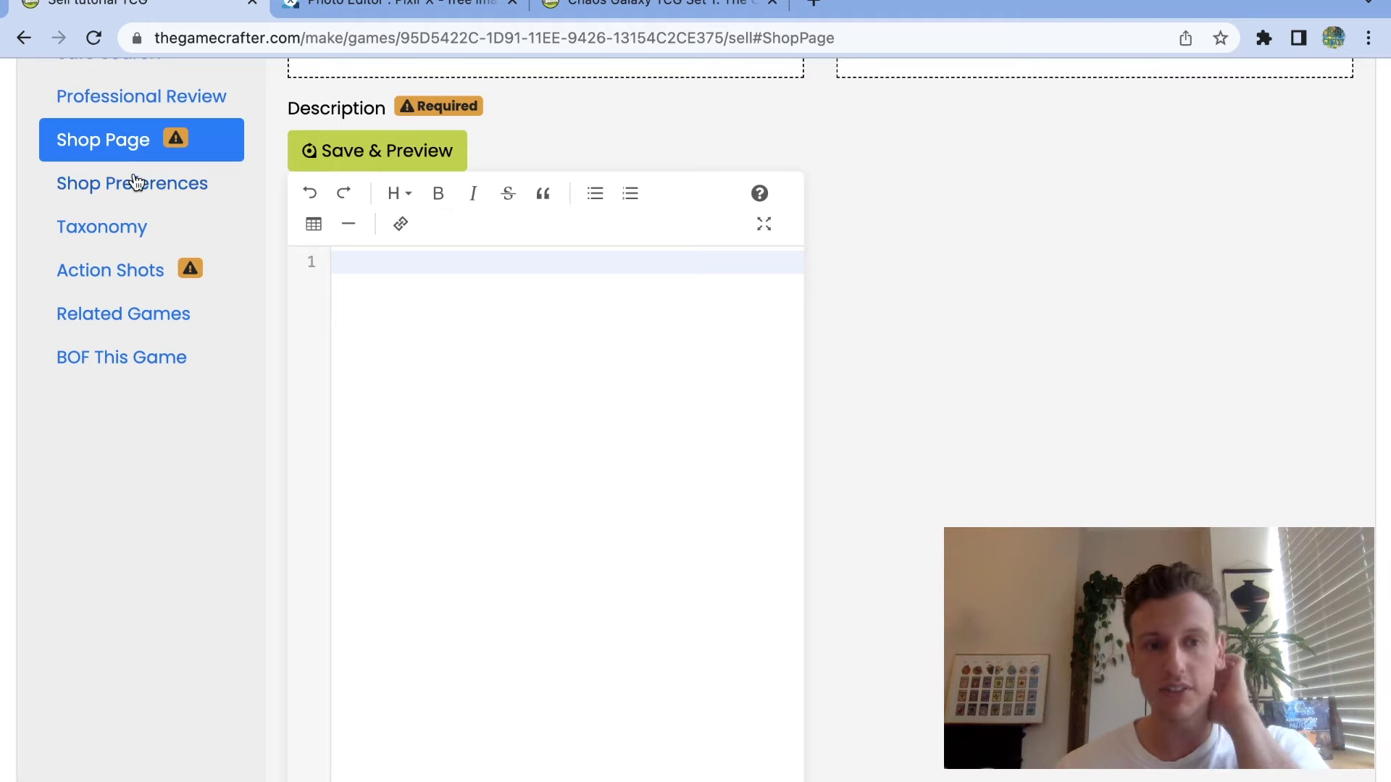
Open tutorial TCG's Action Shots section and view the See It In Action photos on the Set 1 booster pack page as an example.
left_click(118, 272)
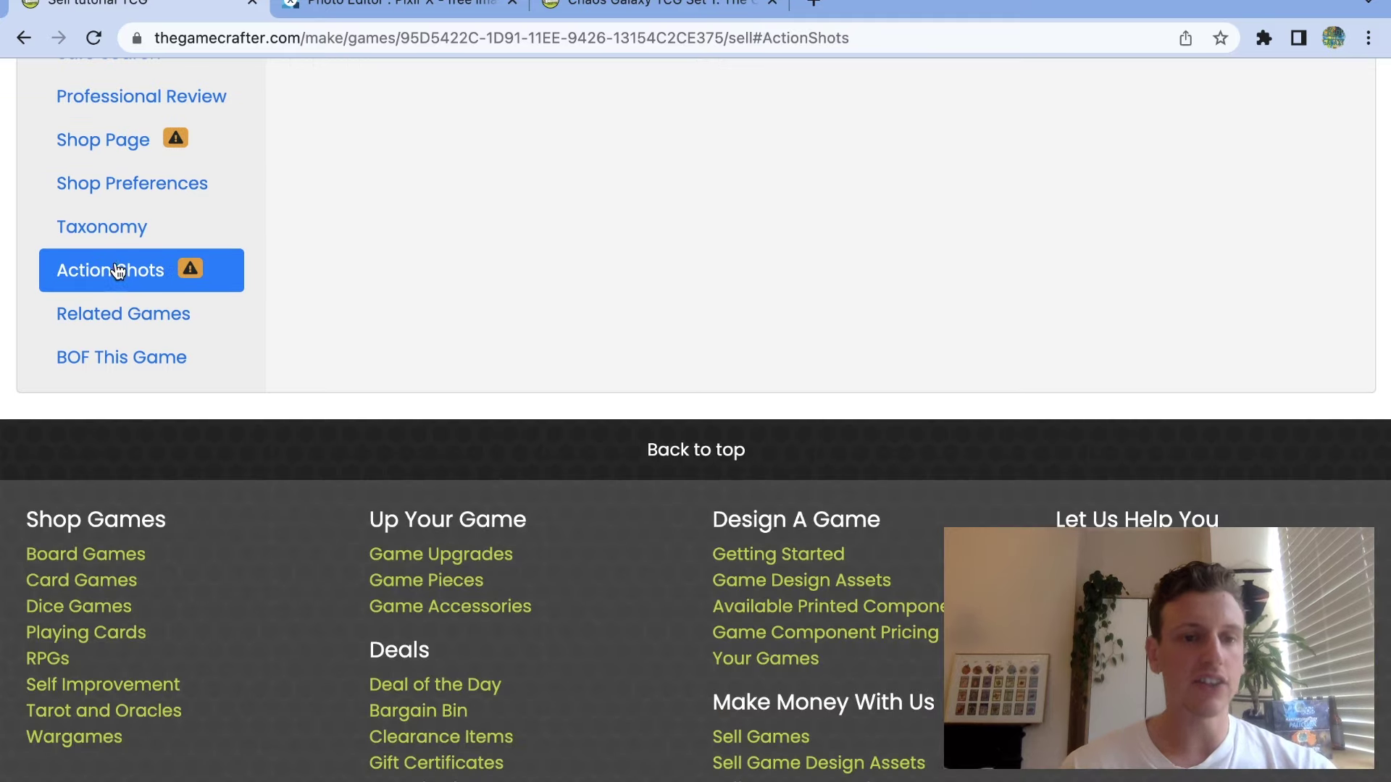
scroll(653, 116, "up", 7)
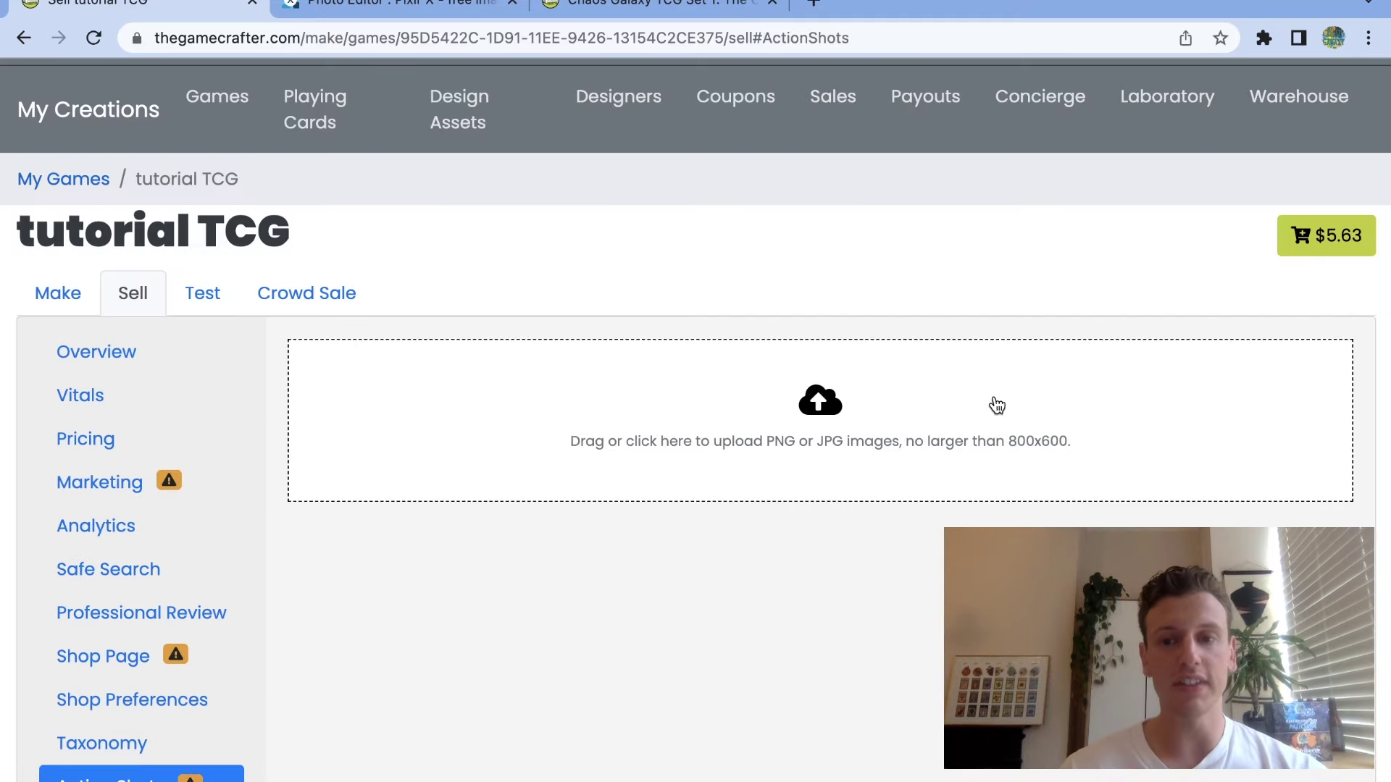
left_click(653, 5)
scroll(681, 481, "down", 20)
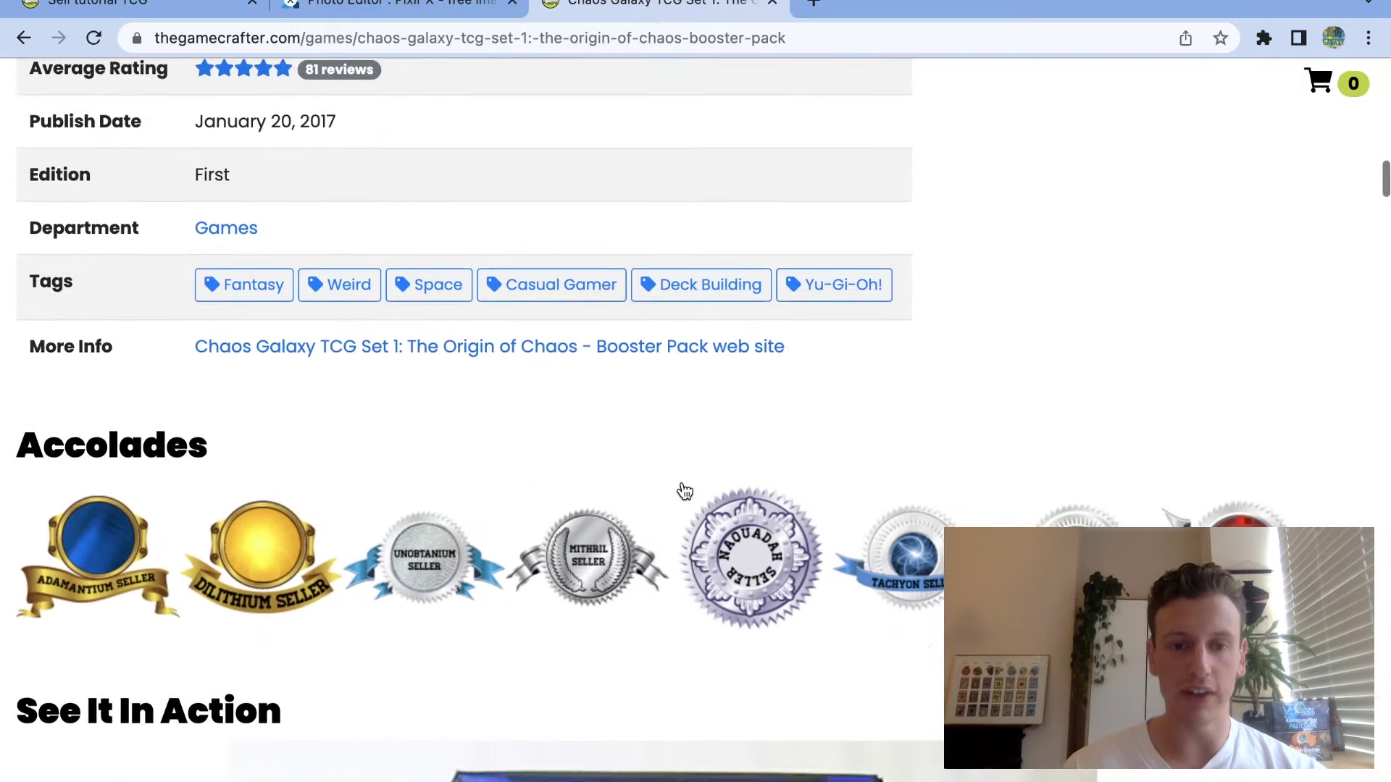
scroll(684, 491, "down", 8)
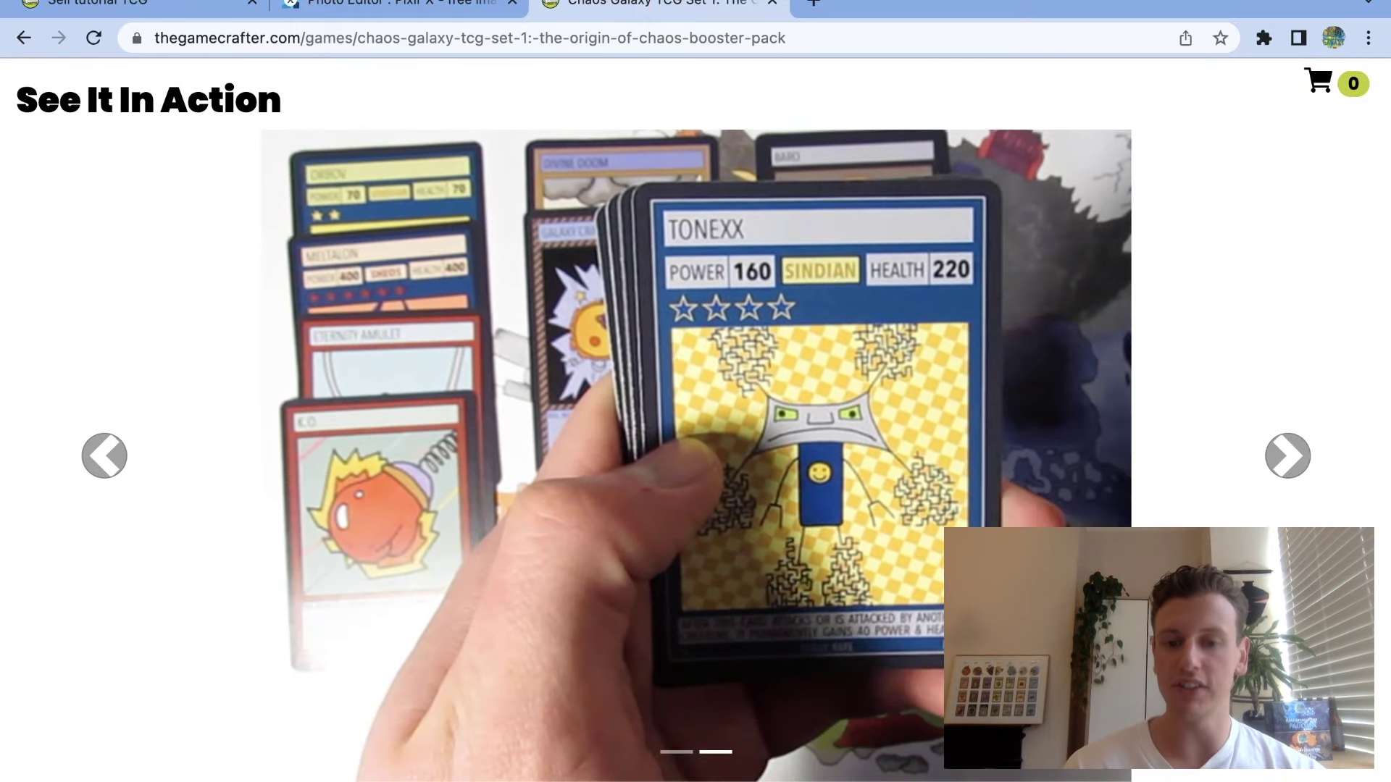
left_click(1289, 457)
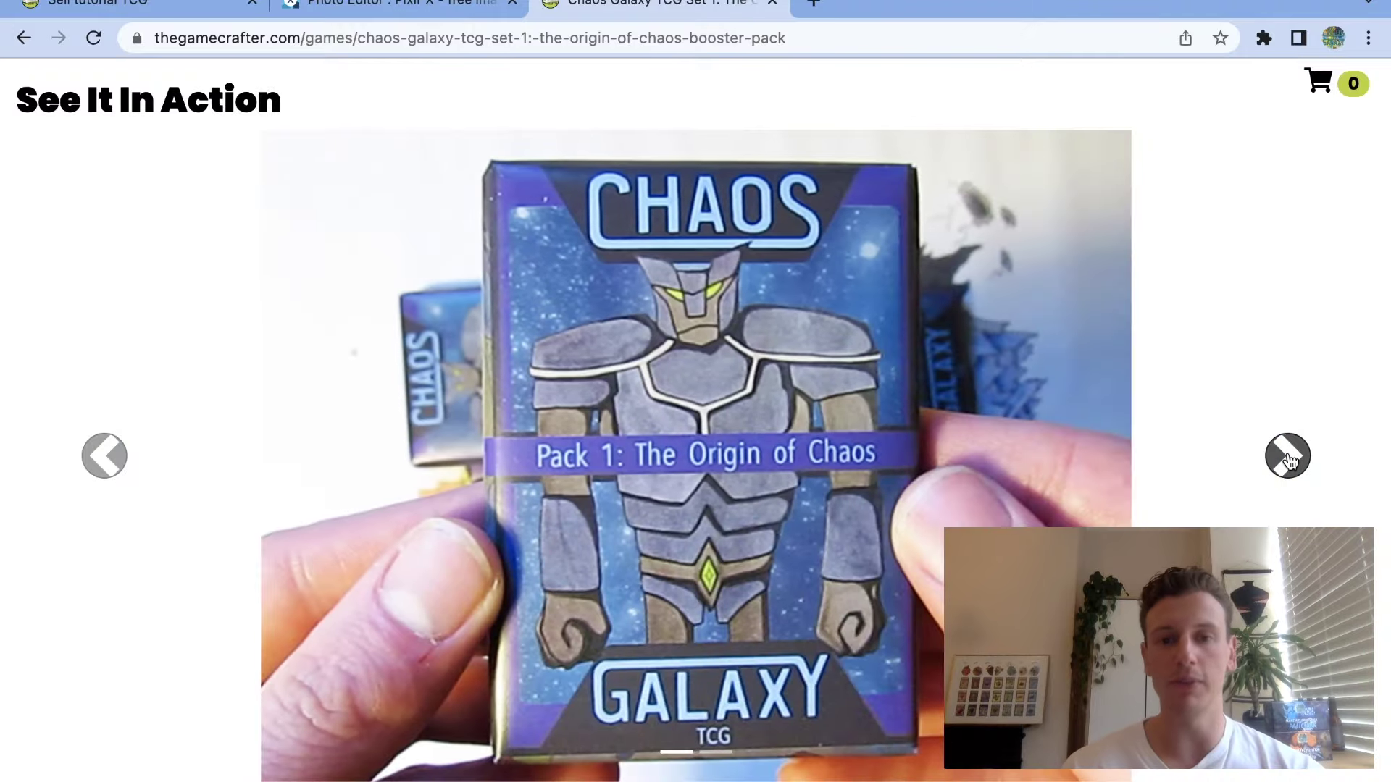
left_click(80, 4)
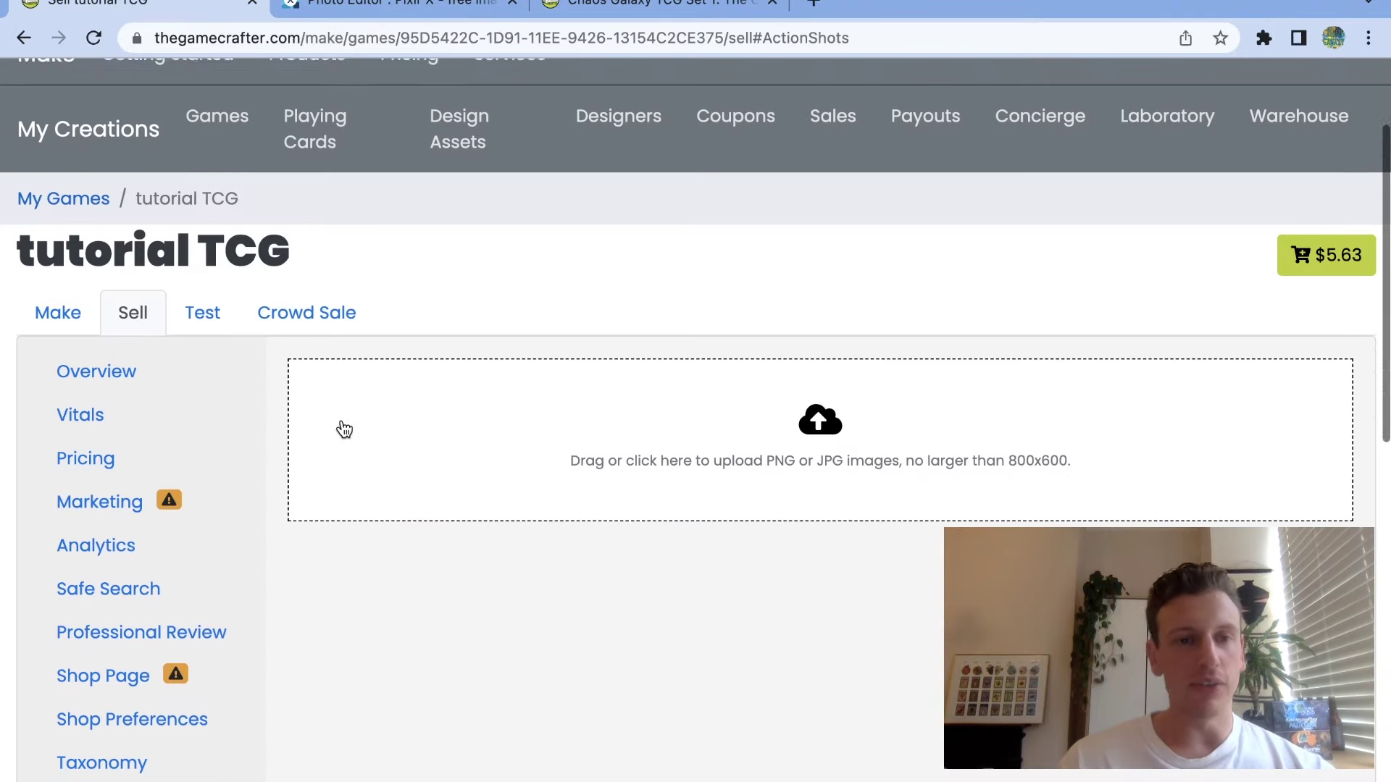
Filter My Games by the name "tutorial tcg" and open tutorial TCG.
scroll(344, 429, "up", 3)
scroll(307, 417, "down", 2)
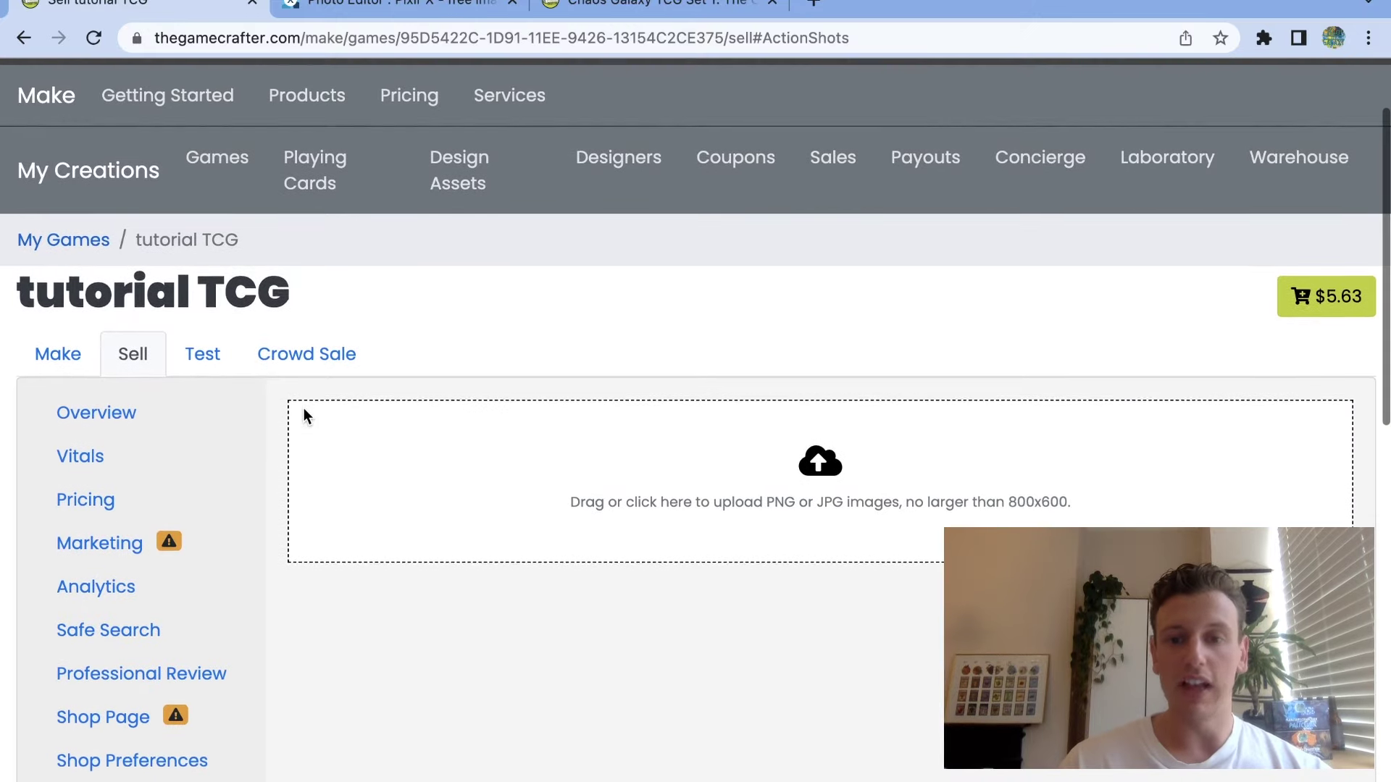
scroll(305, 413, "down", 1)
scroll(304, 413, "up", 3)
left_click(57, 357)
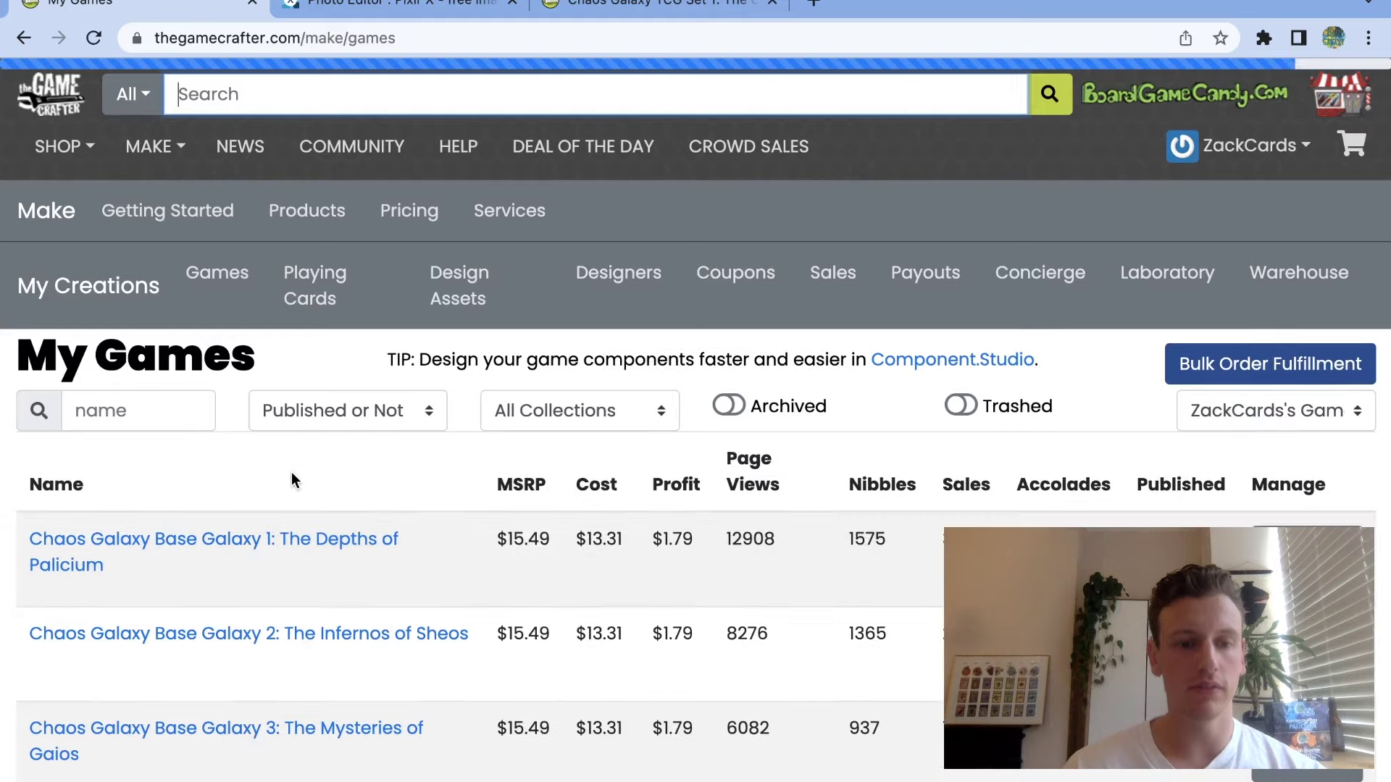
scroll(293, 477, "down", 2)
left_click(102, 314)
type("t")
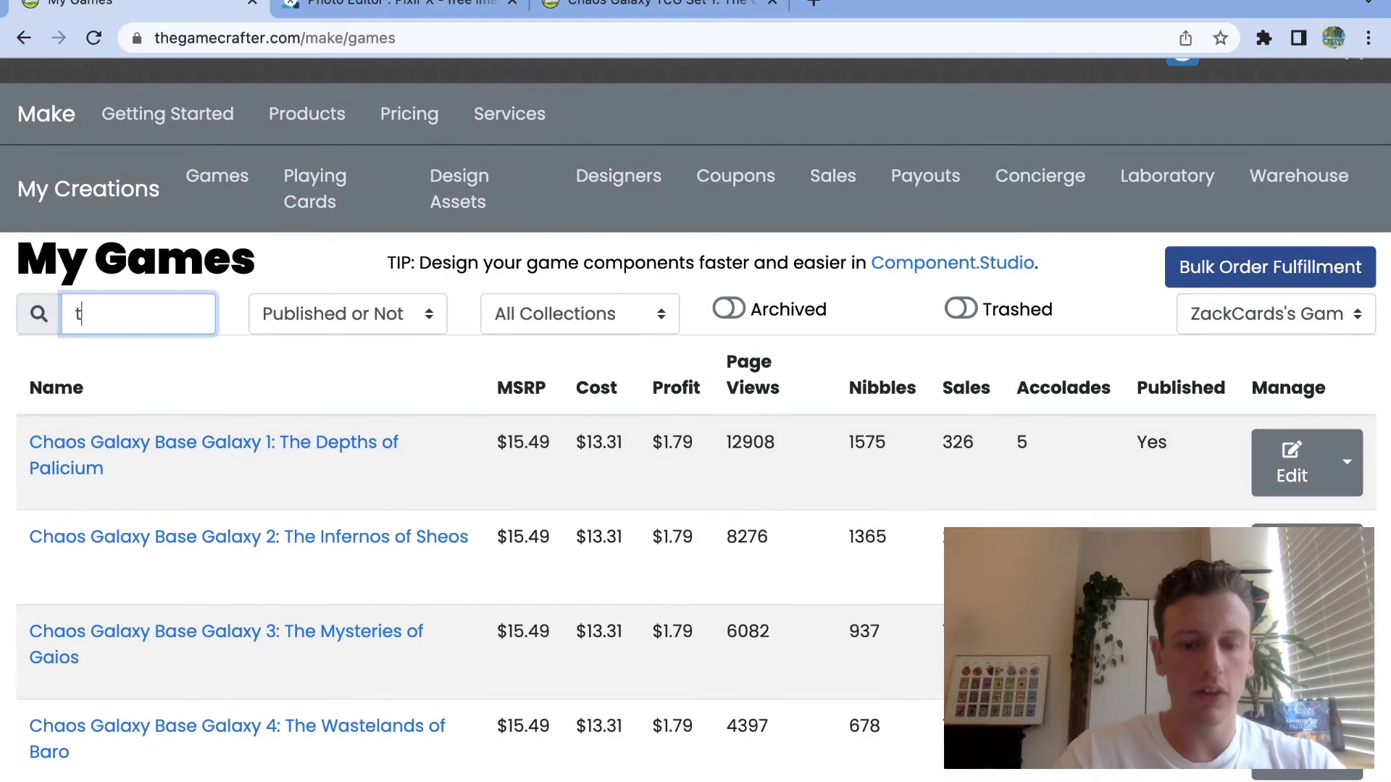
type("utorial tcg")
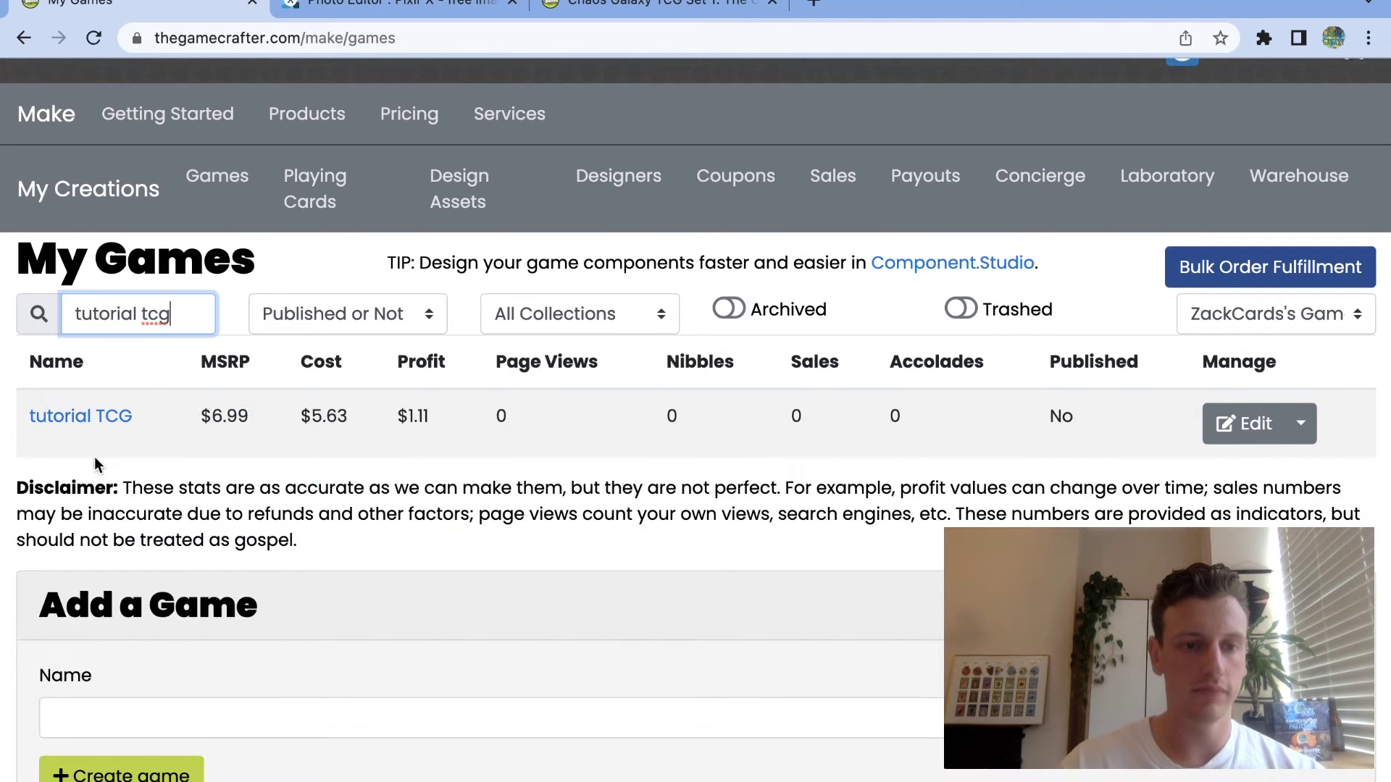
left_click(89, 419)
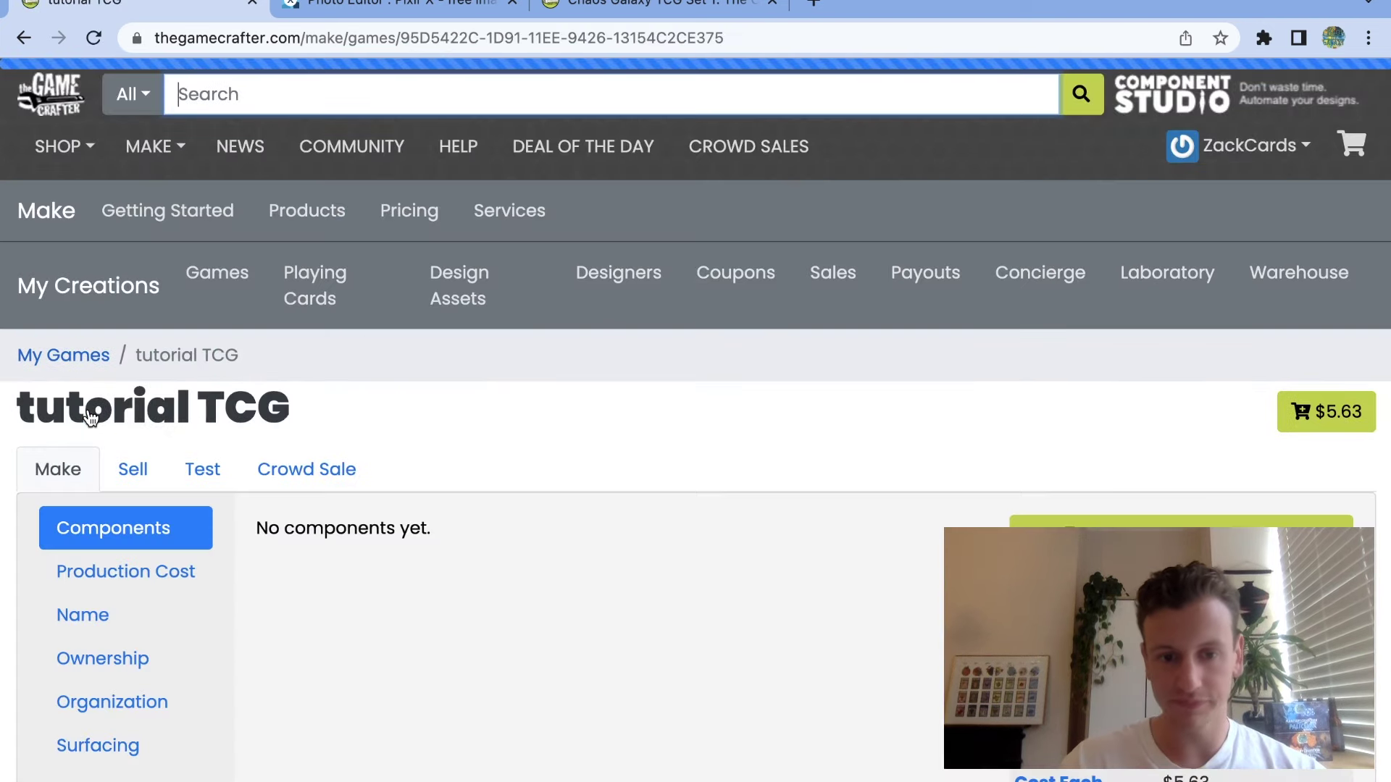
Add one copy of tutorial TCG to the shopping cart and open the cart.
scroll(1211, 455, "down", 3)
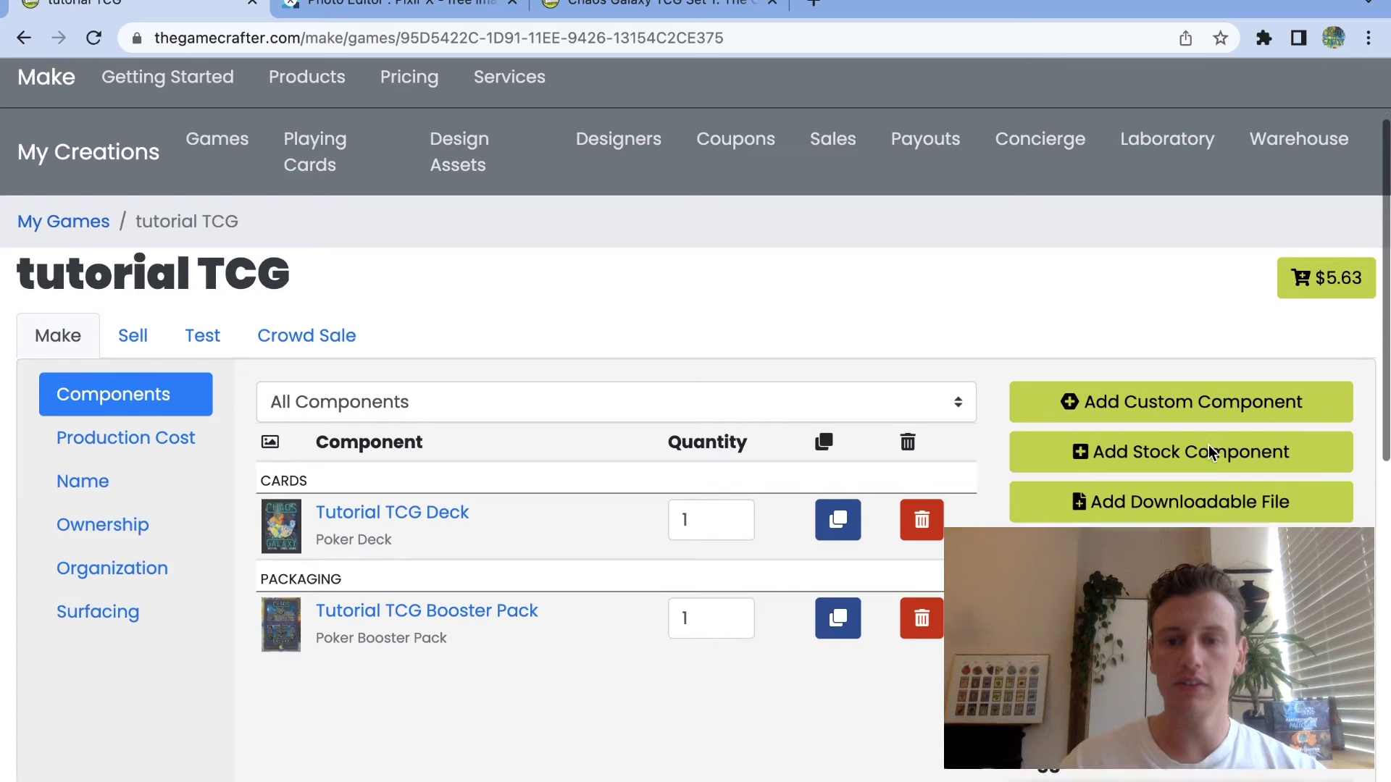
left_click(1317, 287)
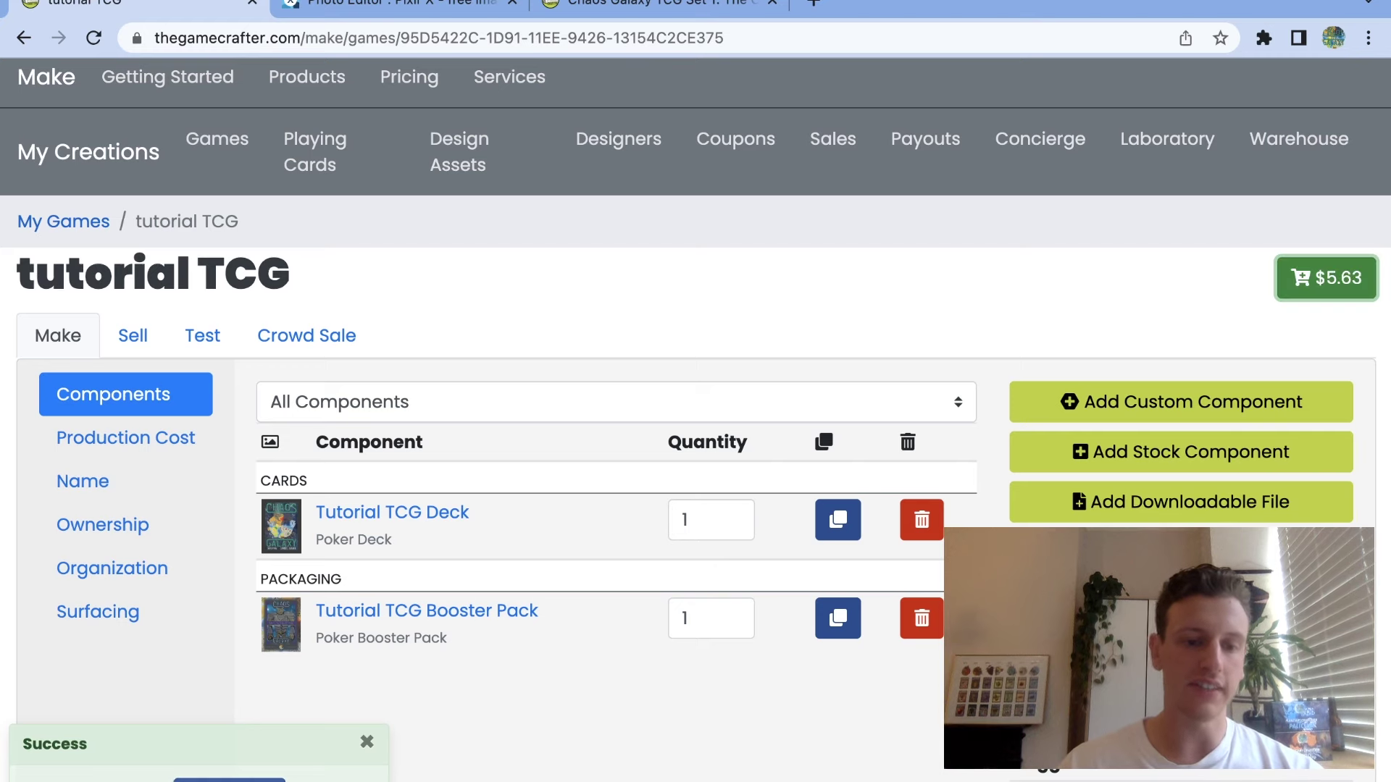
left_click(1326, 281)
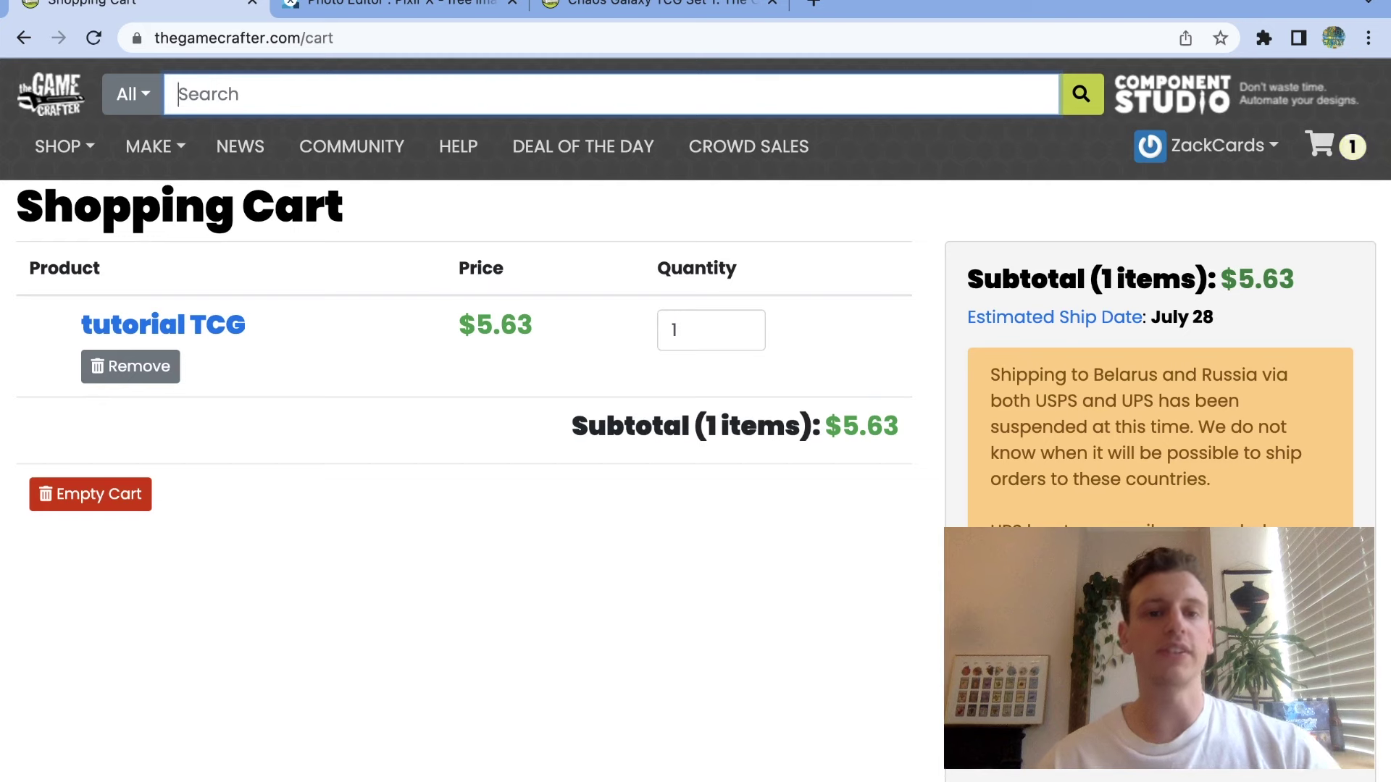
Return to My Games, filter the list by "set 5", and open Chaos Galaxy TCG Set 5: Beyond Horizons for editing.
scroll(724, 699, "down", 3)
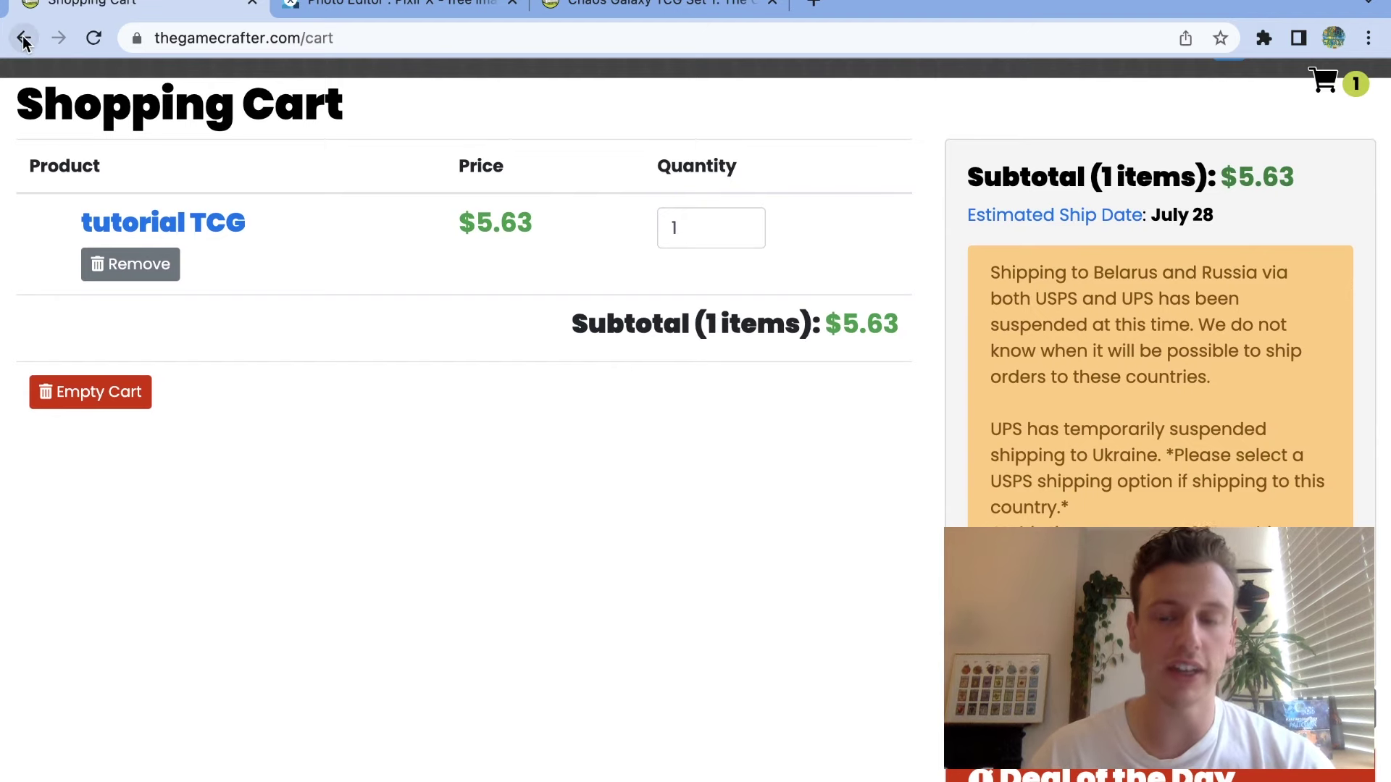
scroll(118, 155, "up", 3)
left_click(148, 146)
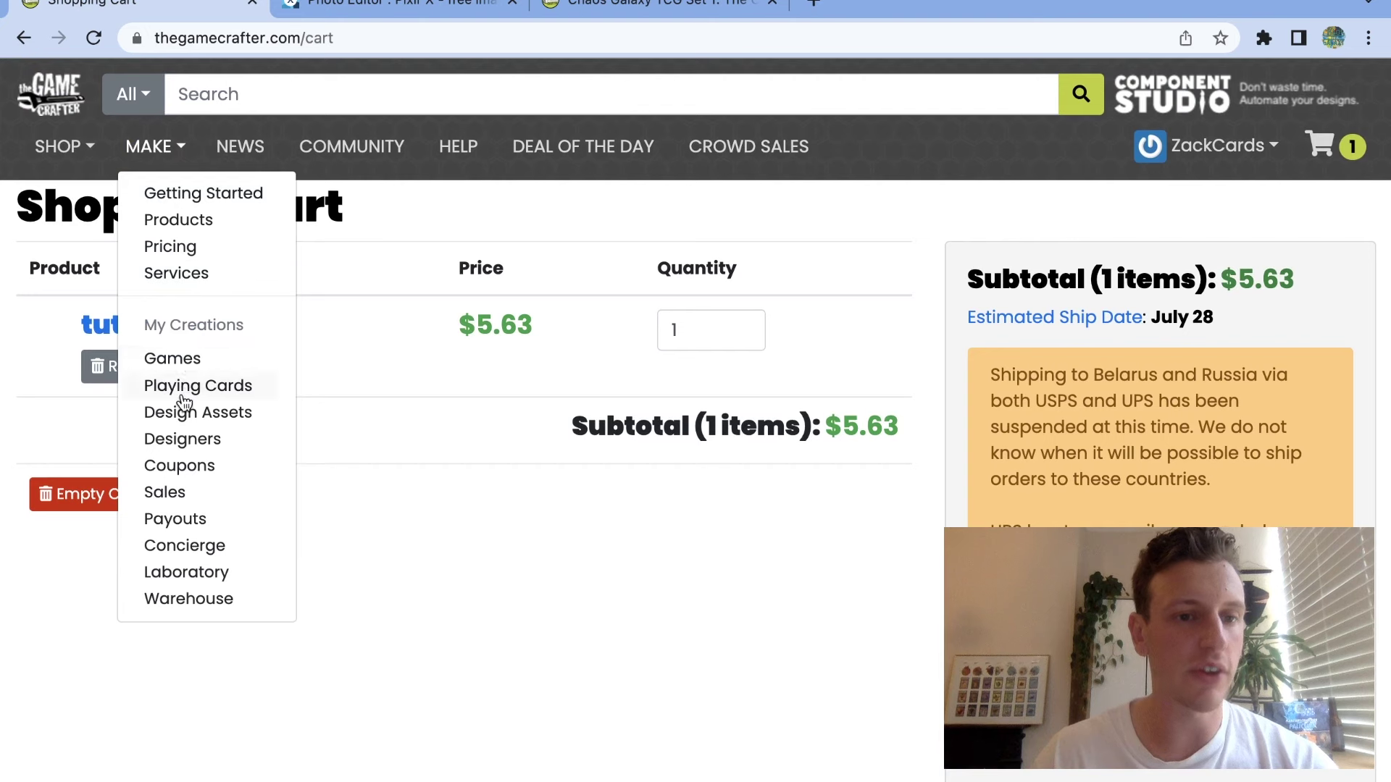
left_click(190, 363)
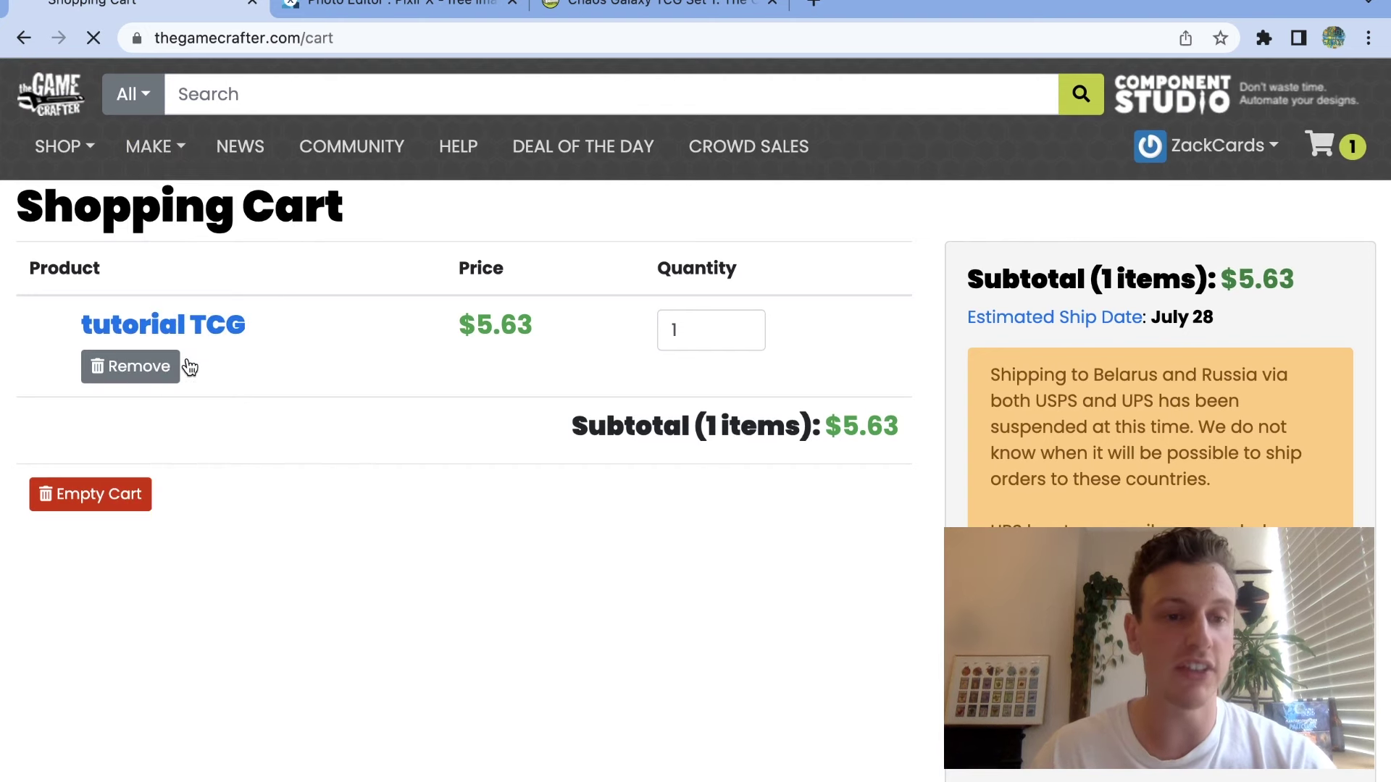
scroll(328, 621, "down", 10)
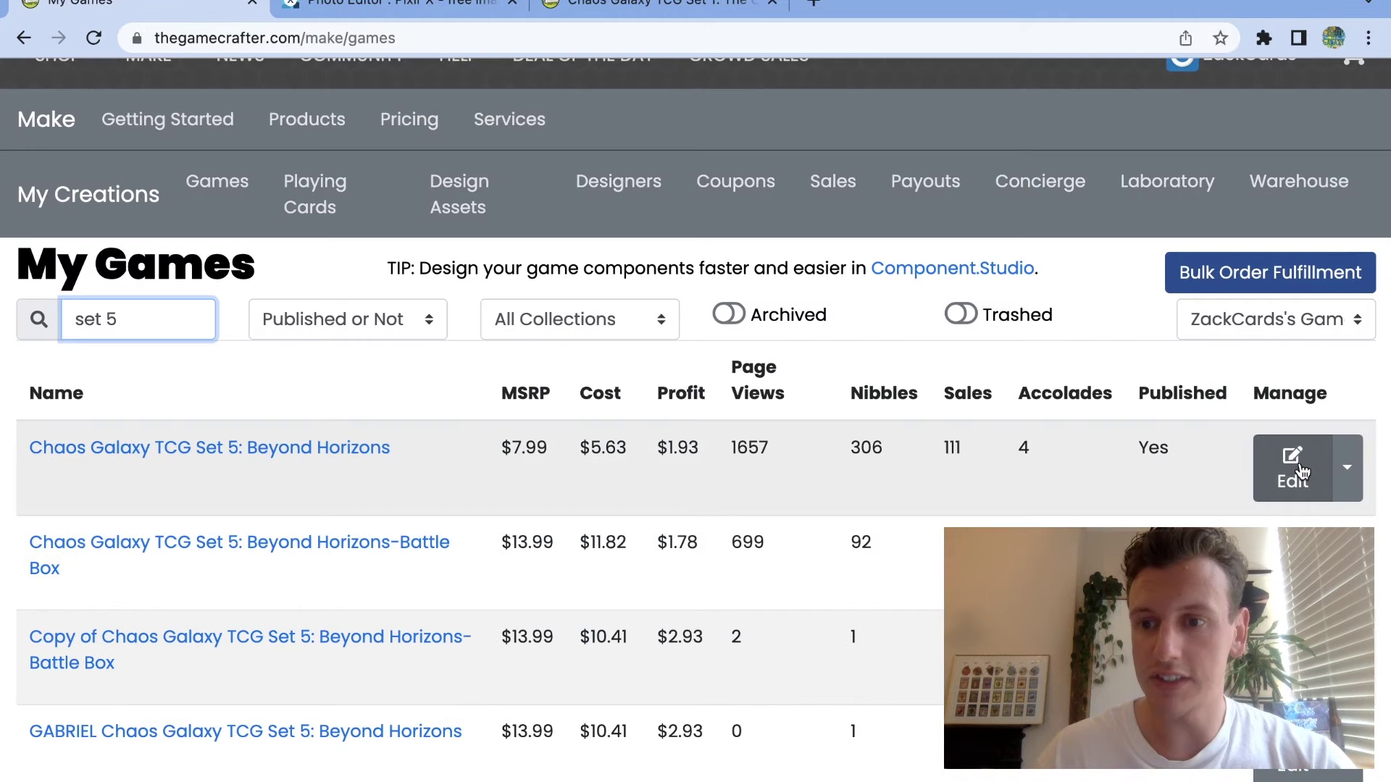
left_click(1295, 469)
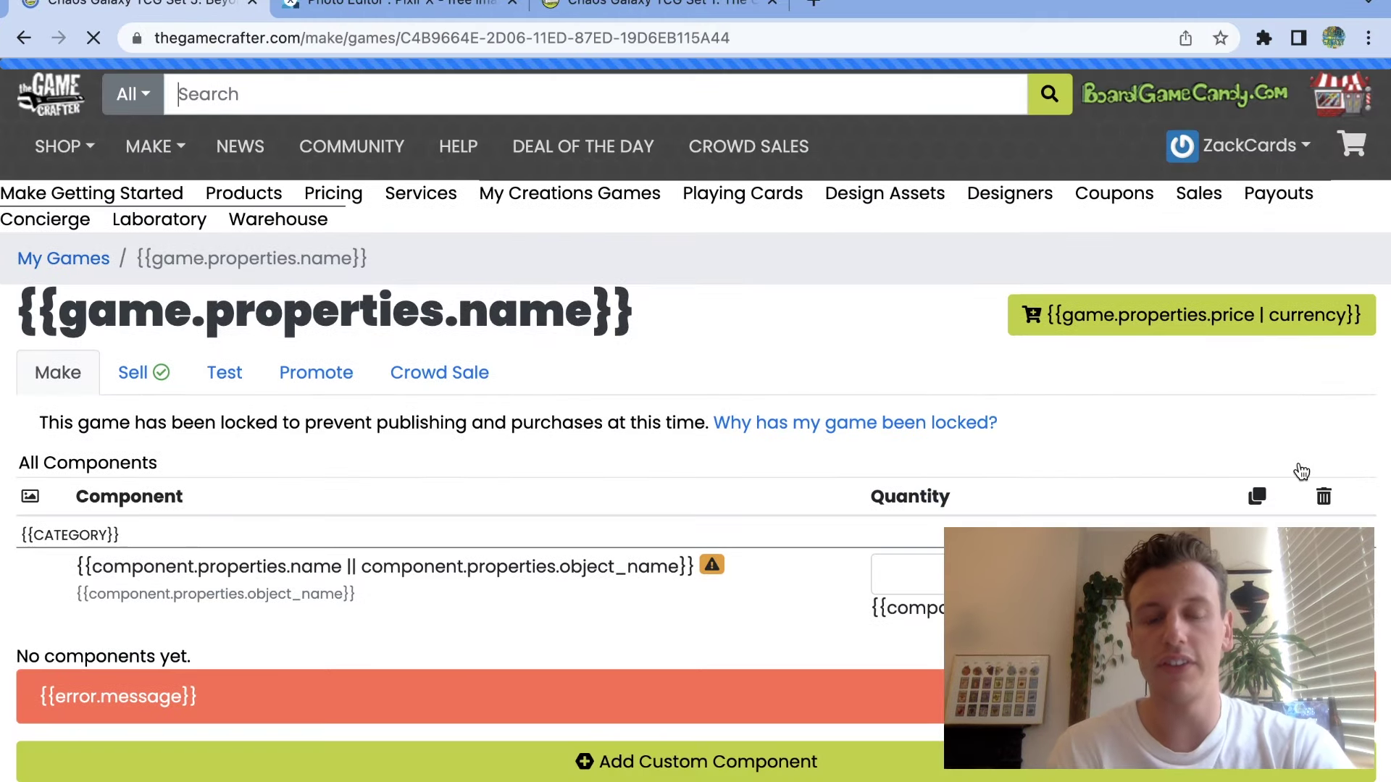
Review the Marketing section of the Set 5 game's Sell settings, including the short description, cool factors, web site and advertisement image.
scroll(296, 478, "down", 2)
scroll(296, 481, "down", 1)
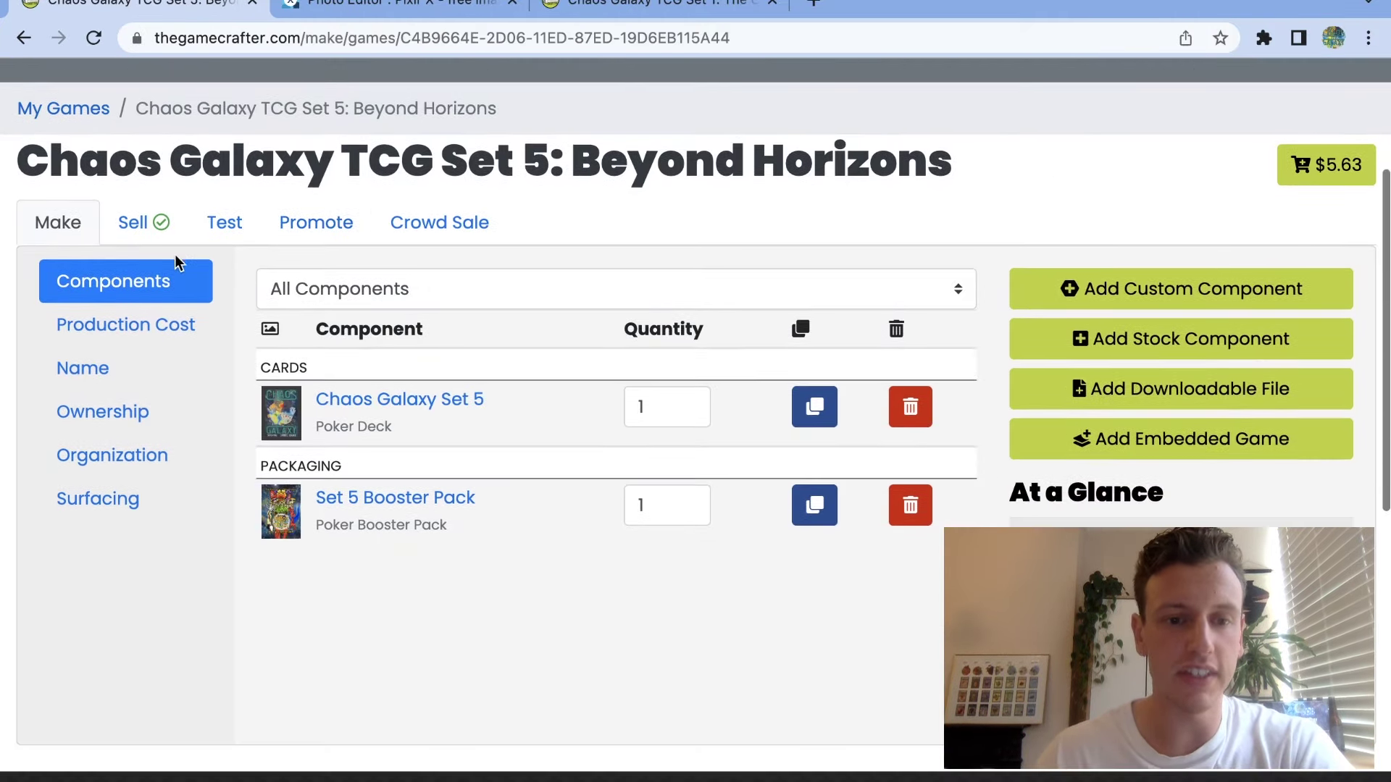
left_click(142, 225)
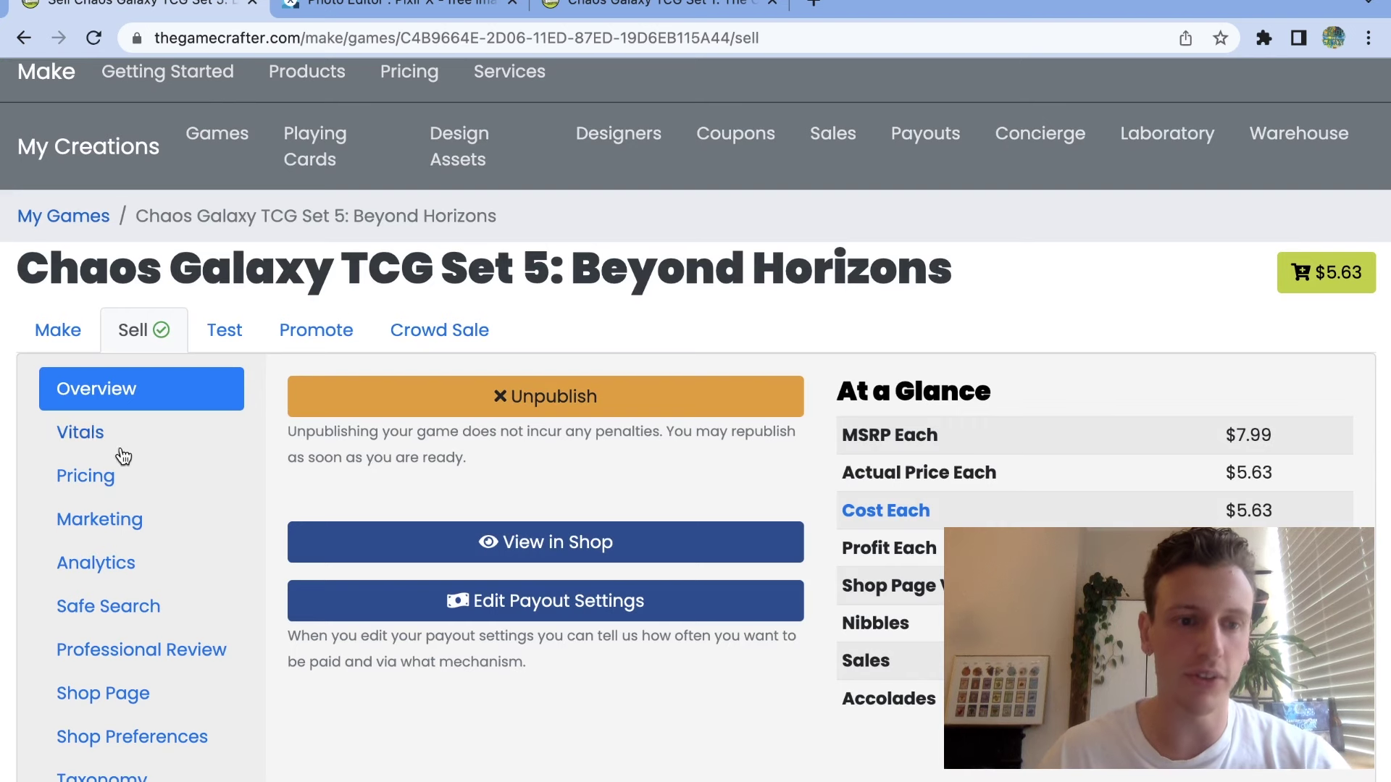
scroll(123, 455, "down", 2)
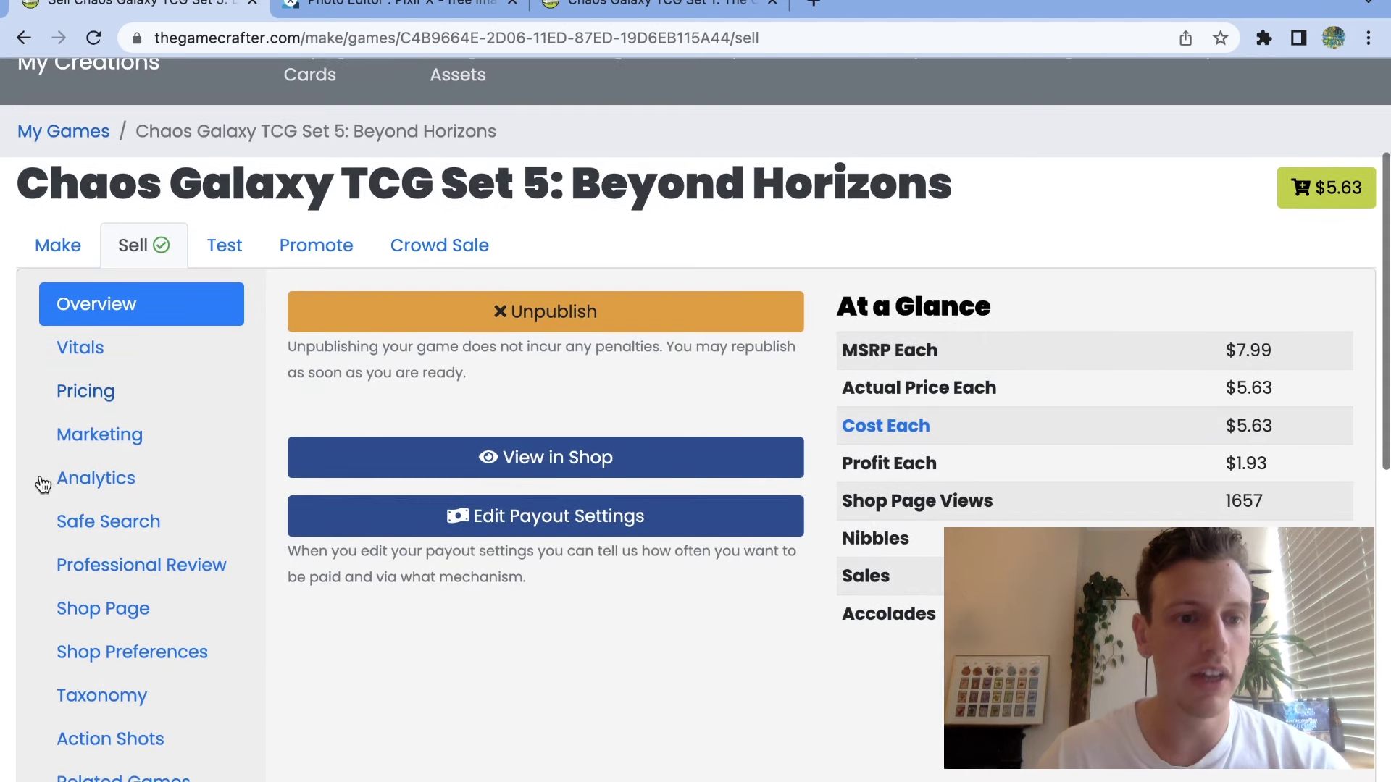
left_click(102, 435)
scroll(550, 302, "down", 3)
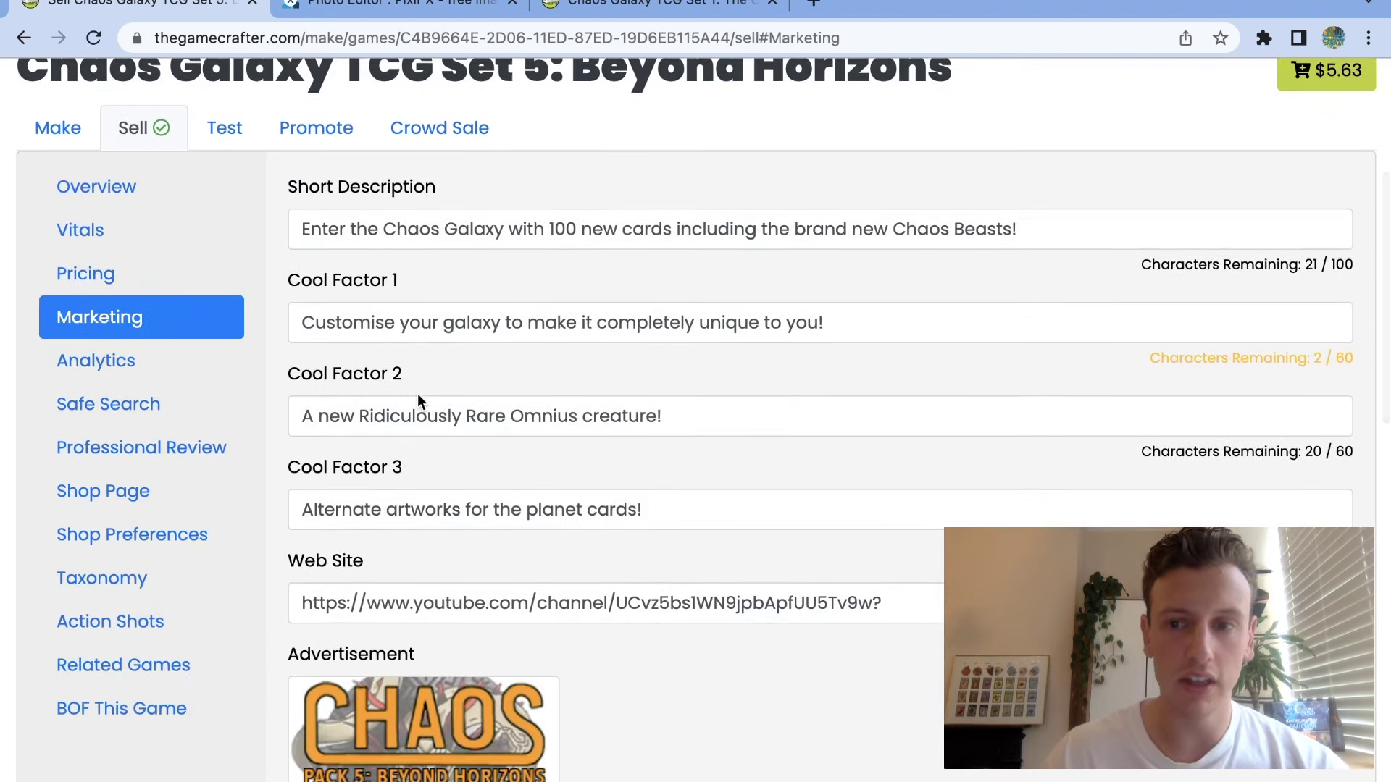
scroll(754, 643, "down", 6)
scroll(754, 636, "down", 3)
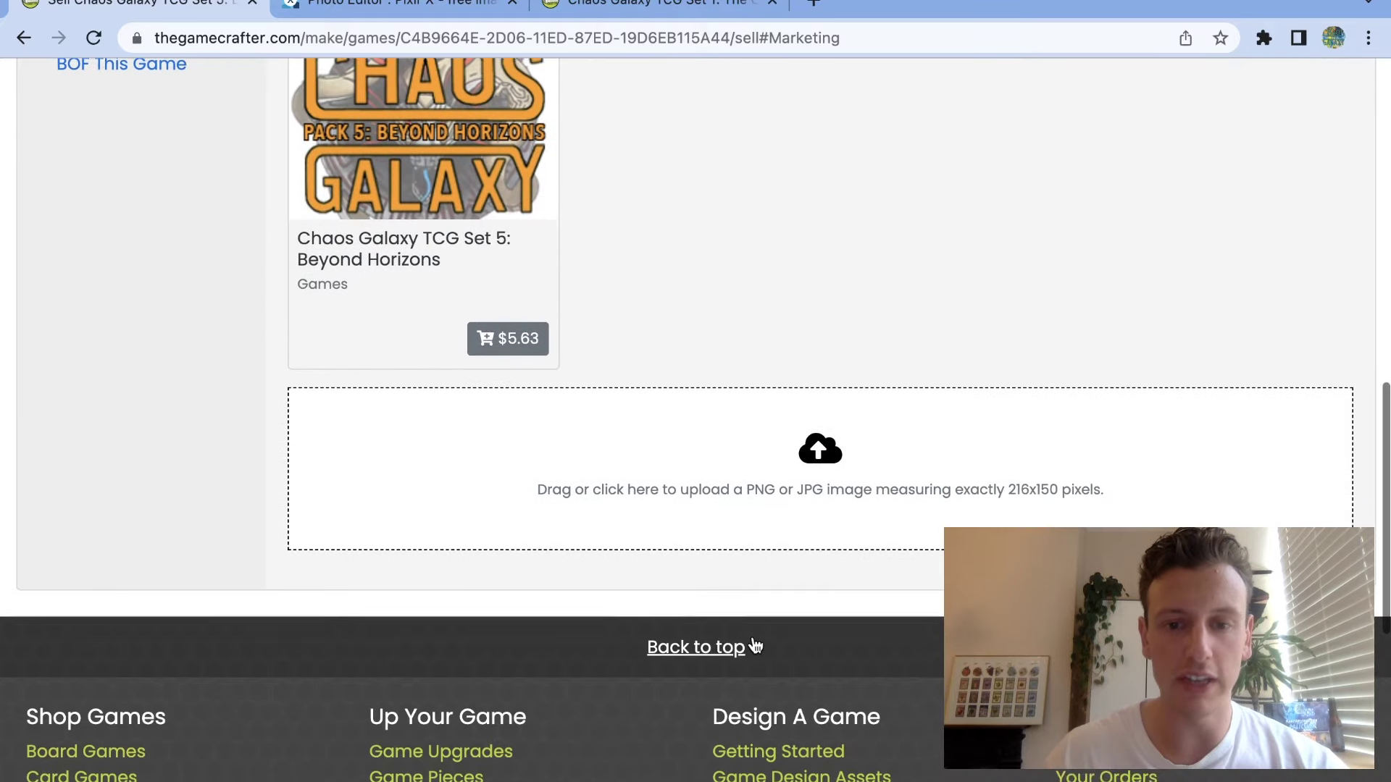
scroll(754, 641, "up", 7)
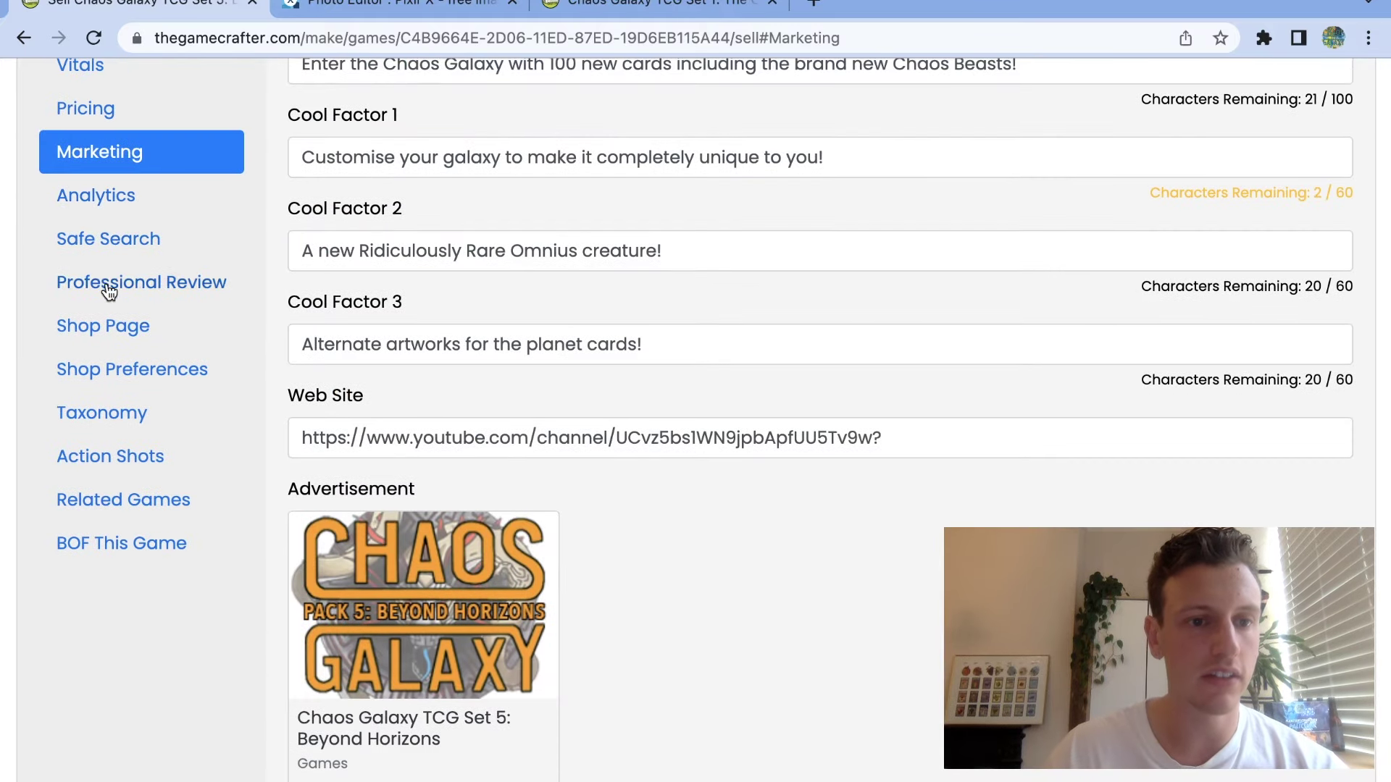
Examine the Set 5 game's Shop Page settings, from the shop backdrop and logo to the description text and its embedded images.
left_click(102, 326)
scroll(1024, 502, "up", 3)
scroll(1023, 500, "down", 8)
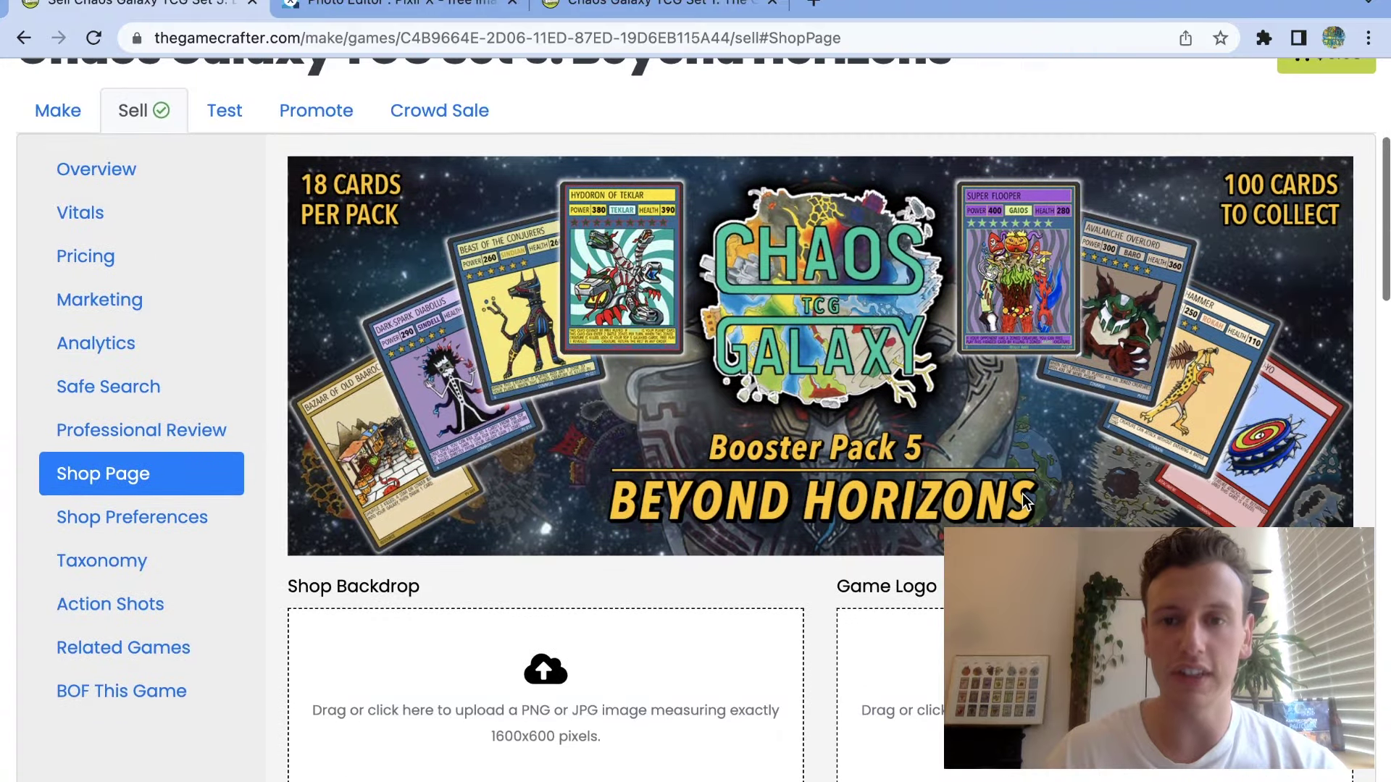
scroll(1023, 493, "down", 3)
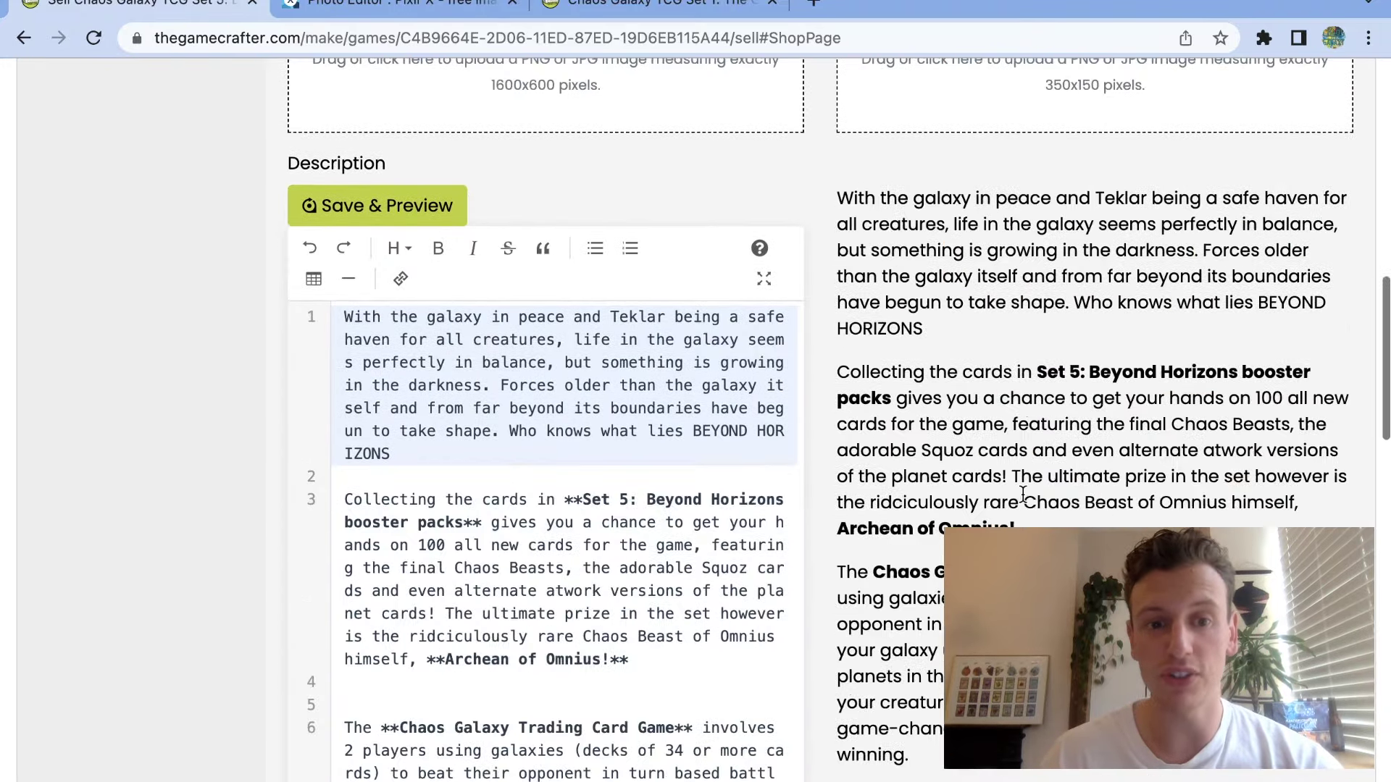
scroll(394, 413, "down", 5)
scroll(899, 515, "down", 10)
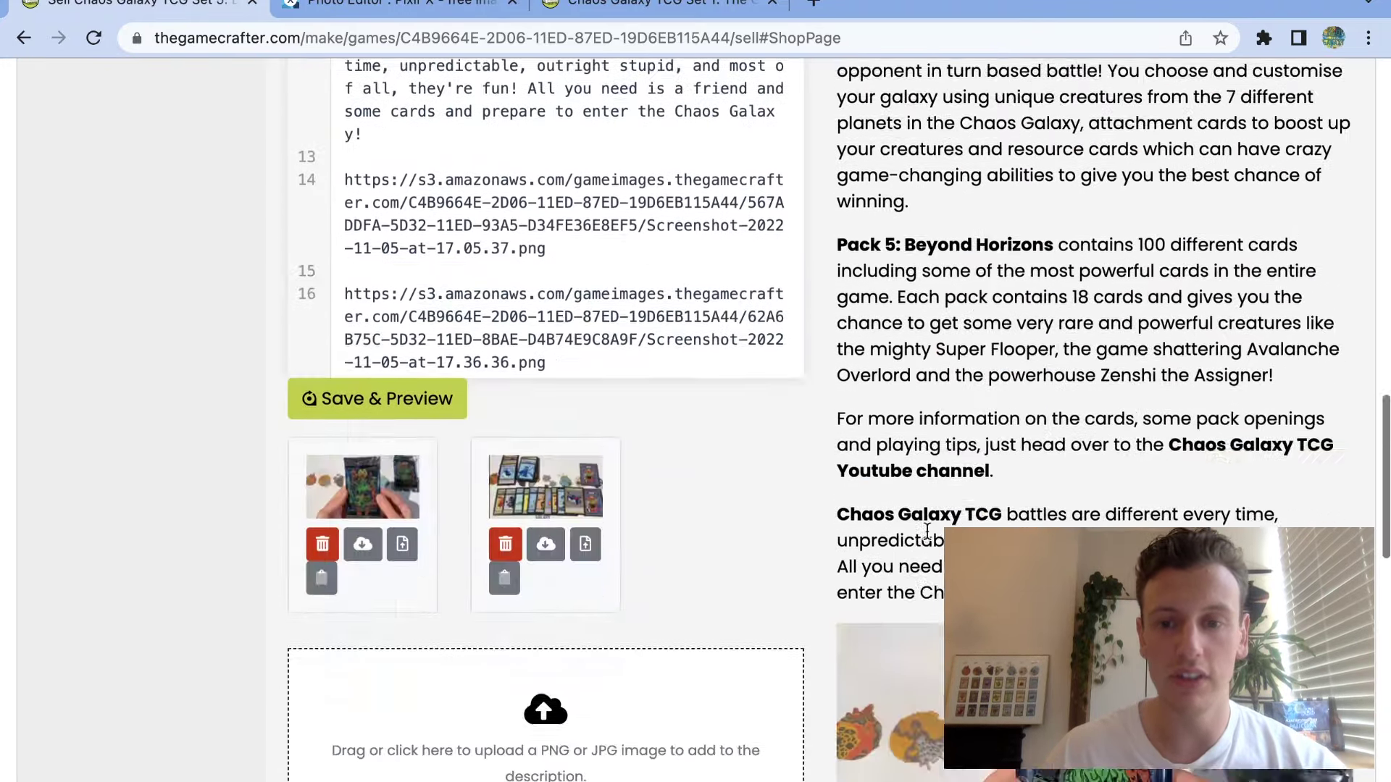
scroll(927, 530, "down", 5)
scroll(725, 435, "up", 20)
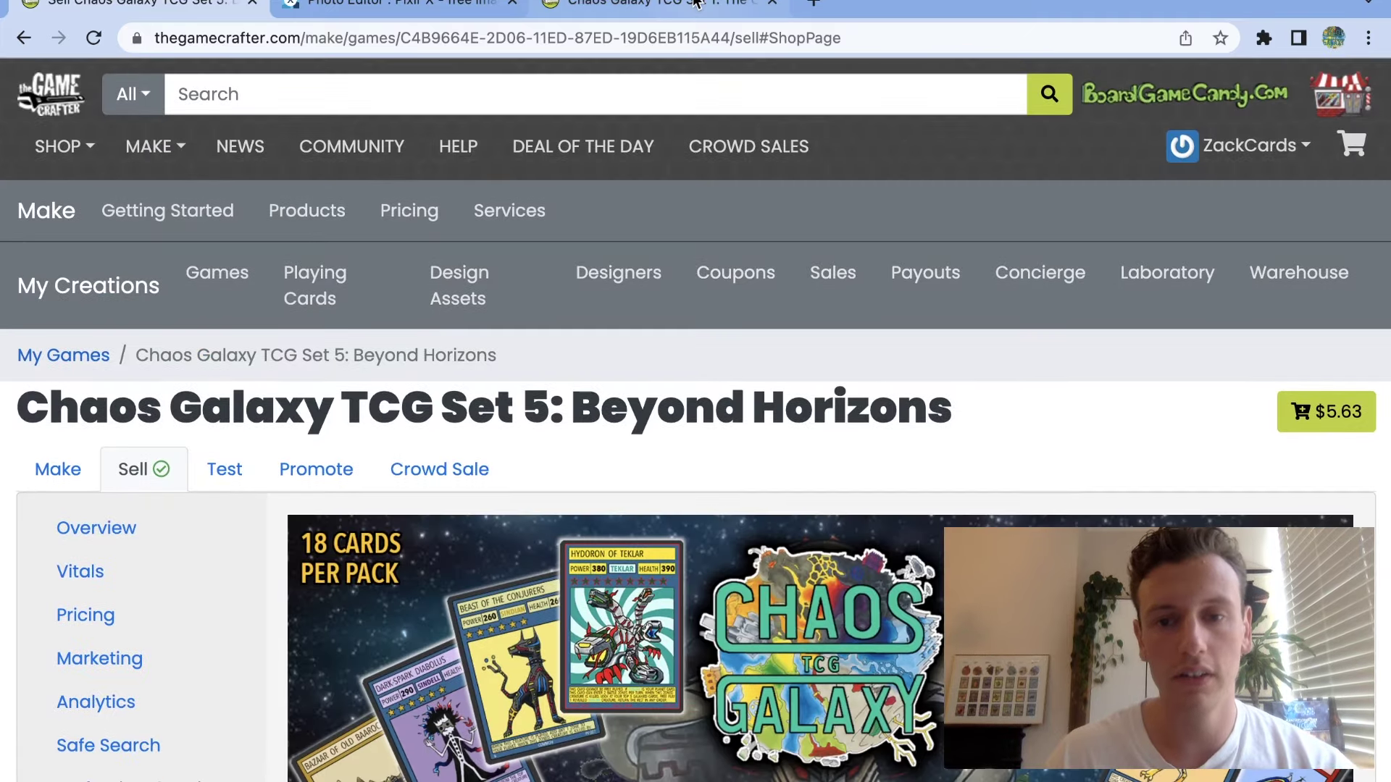
Open the public shop page of Chaos Galaxy TCG Set 5: Beyond Horizons and look over its backdrop, description and photos.
left_click(400, 407)
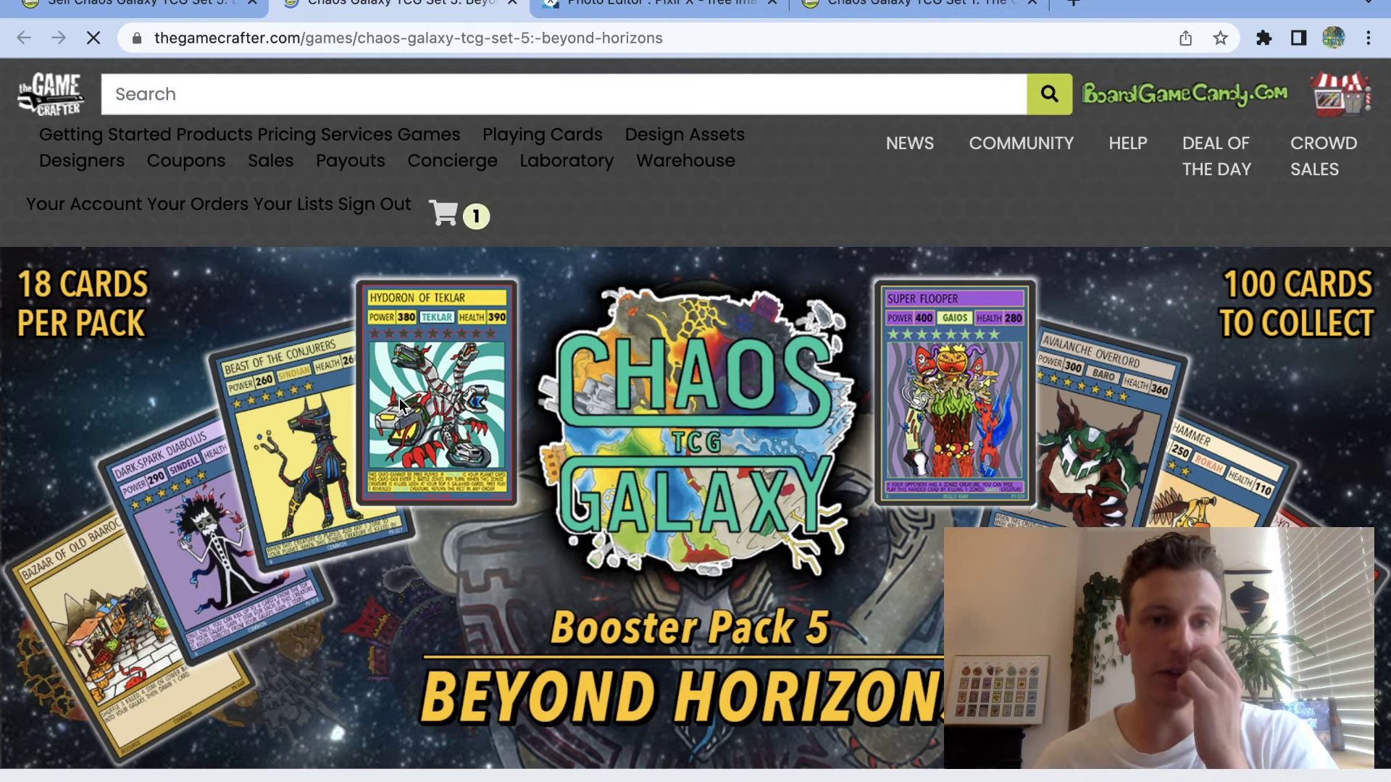
scroll(508, 315, "down", 20)
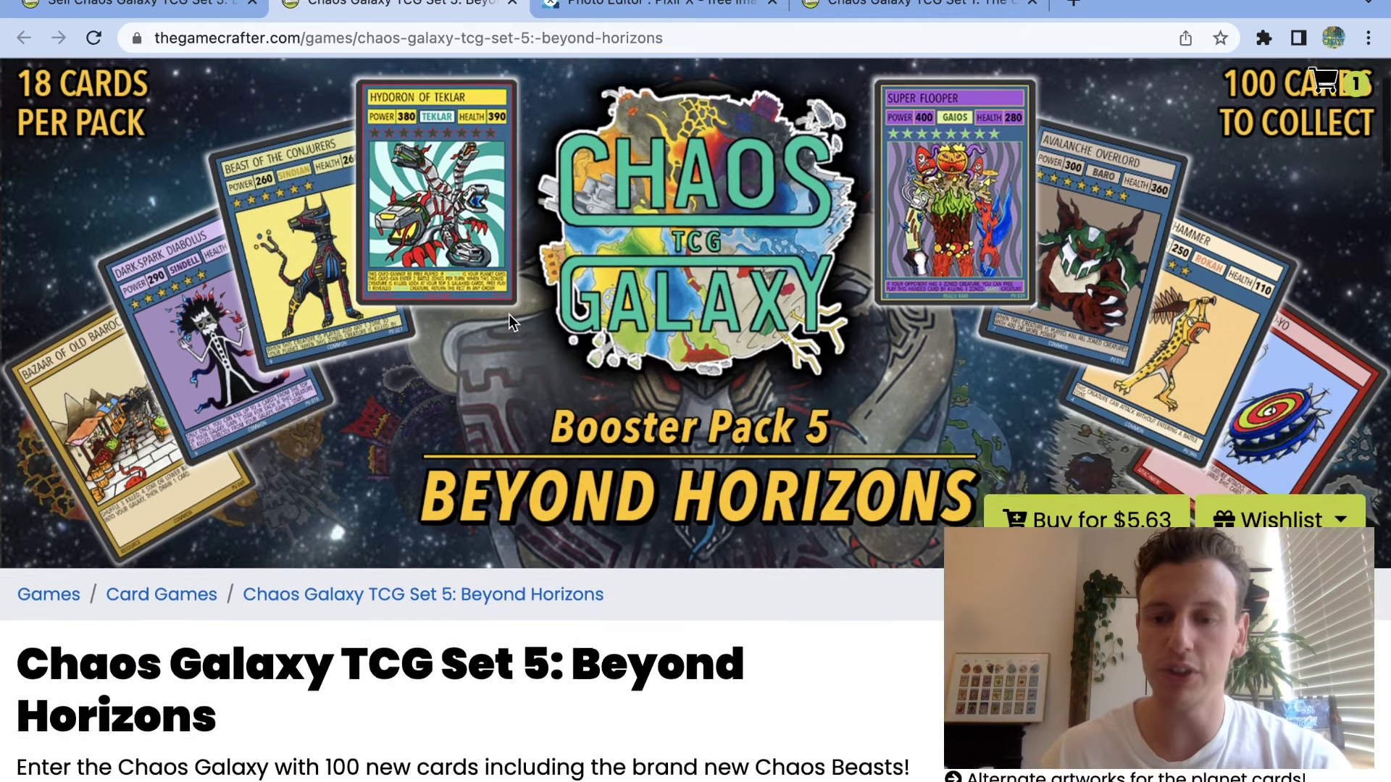
scroll(510, 321, "down", 6)
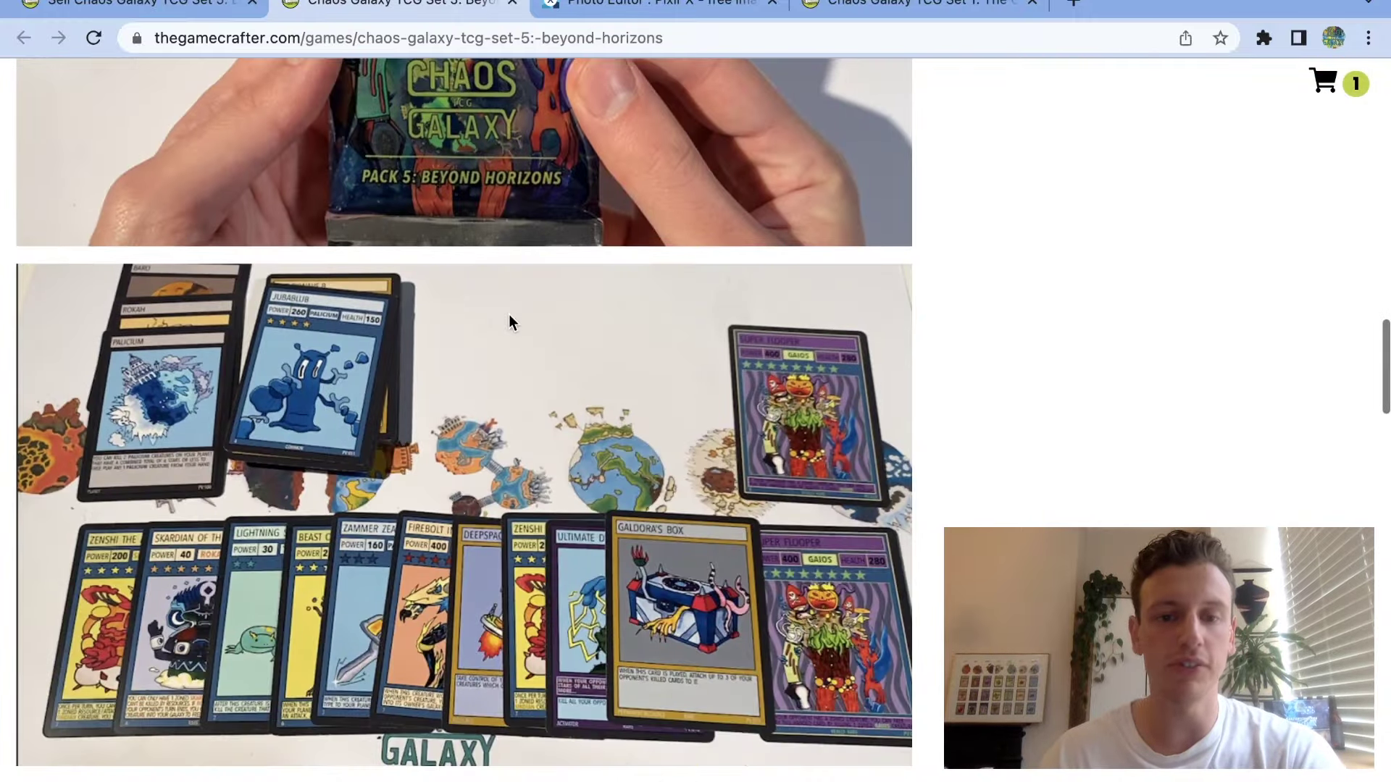
scroll(510, 320, "up", 15)
scroll(509, 318, "up", 8)
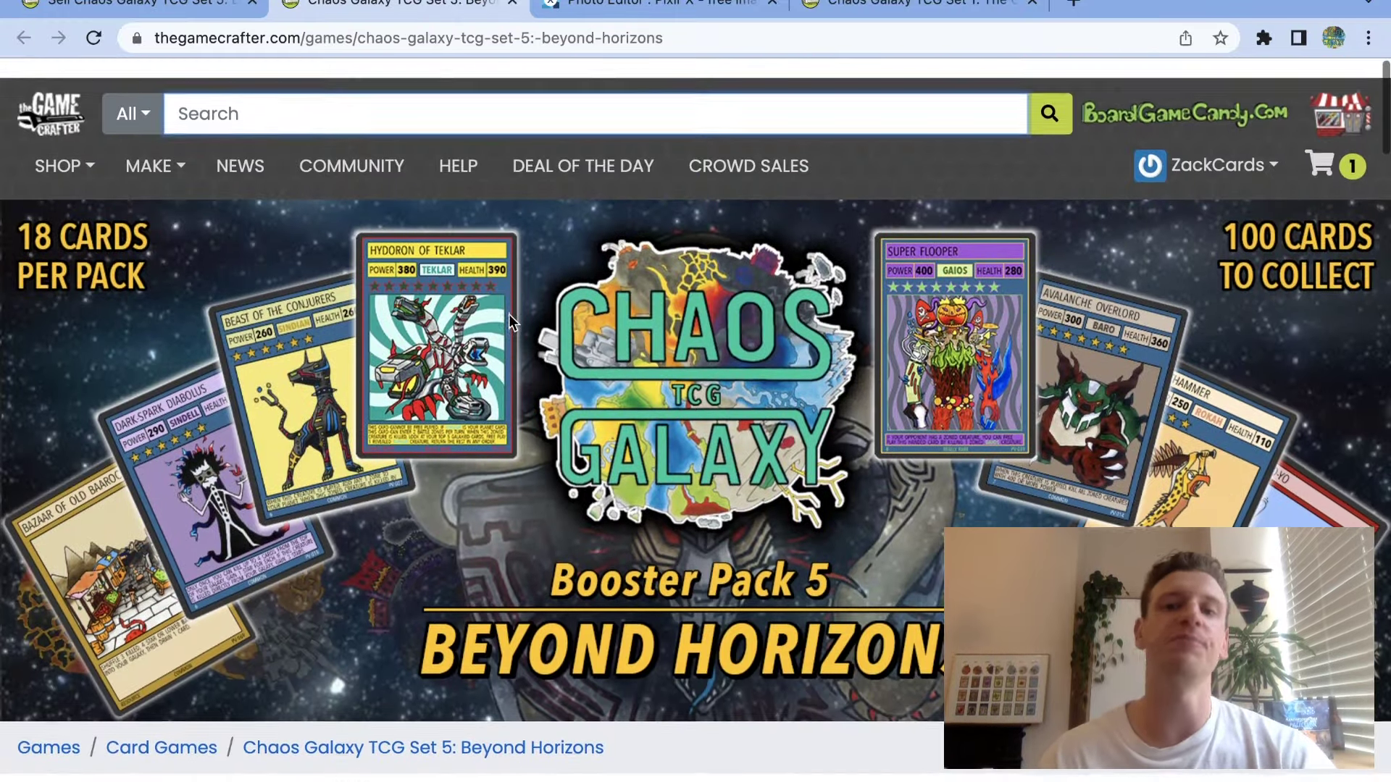